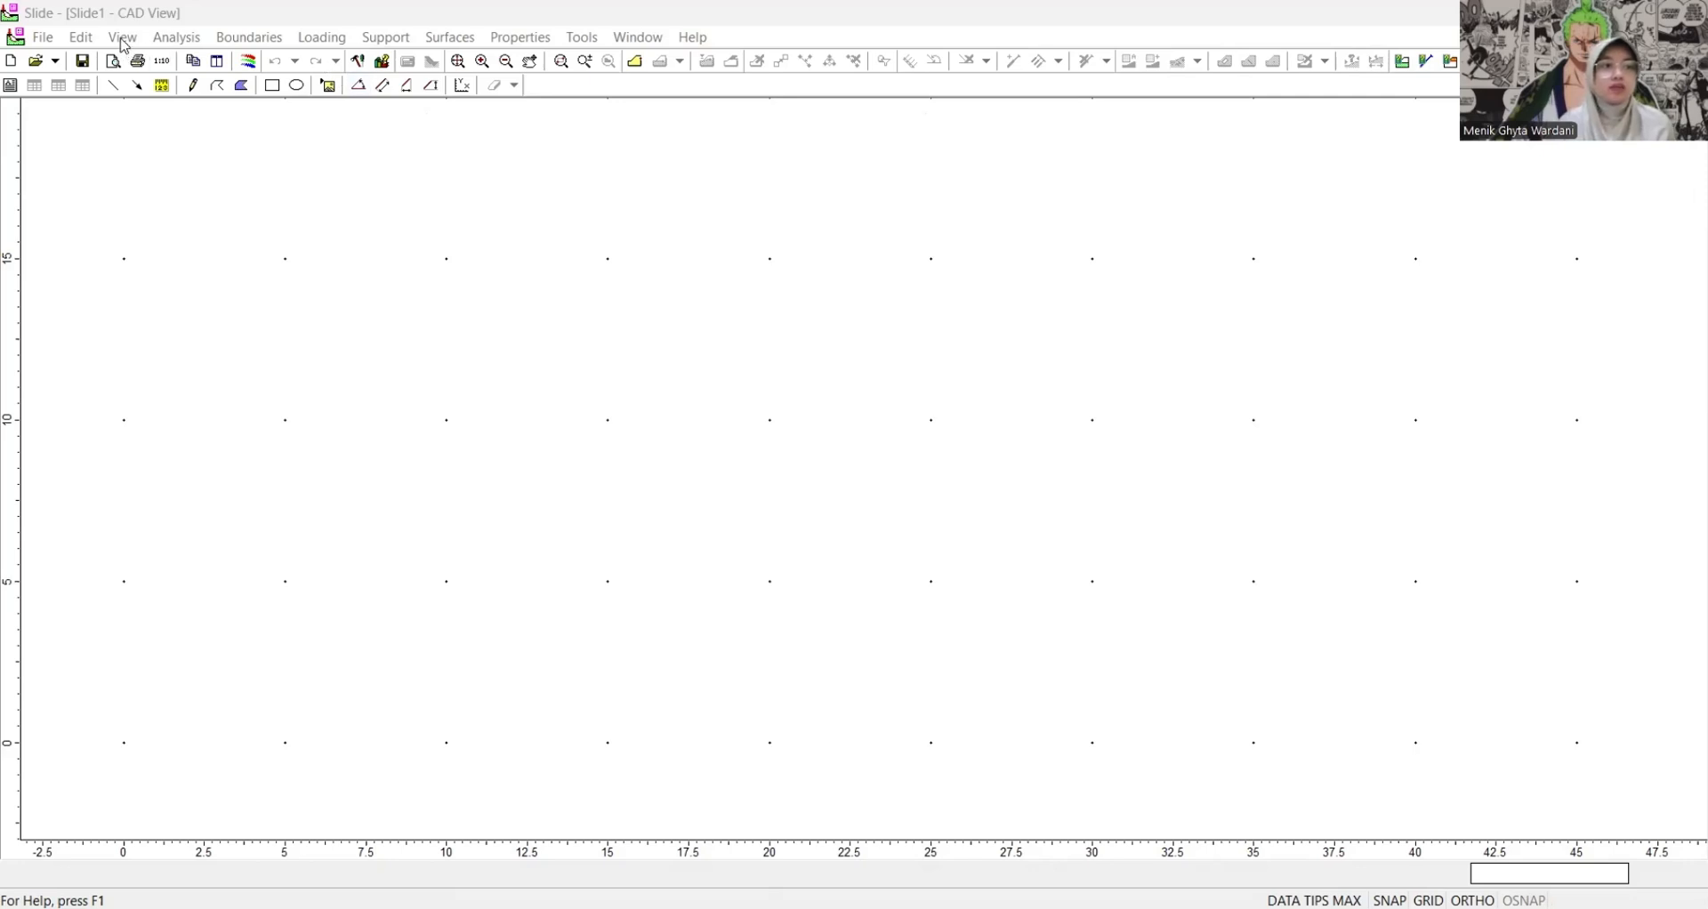
# - Check the grid options for grid display, horizontal and vertical spacing, and style
pyautogui.click(122, 40)
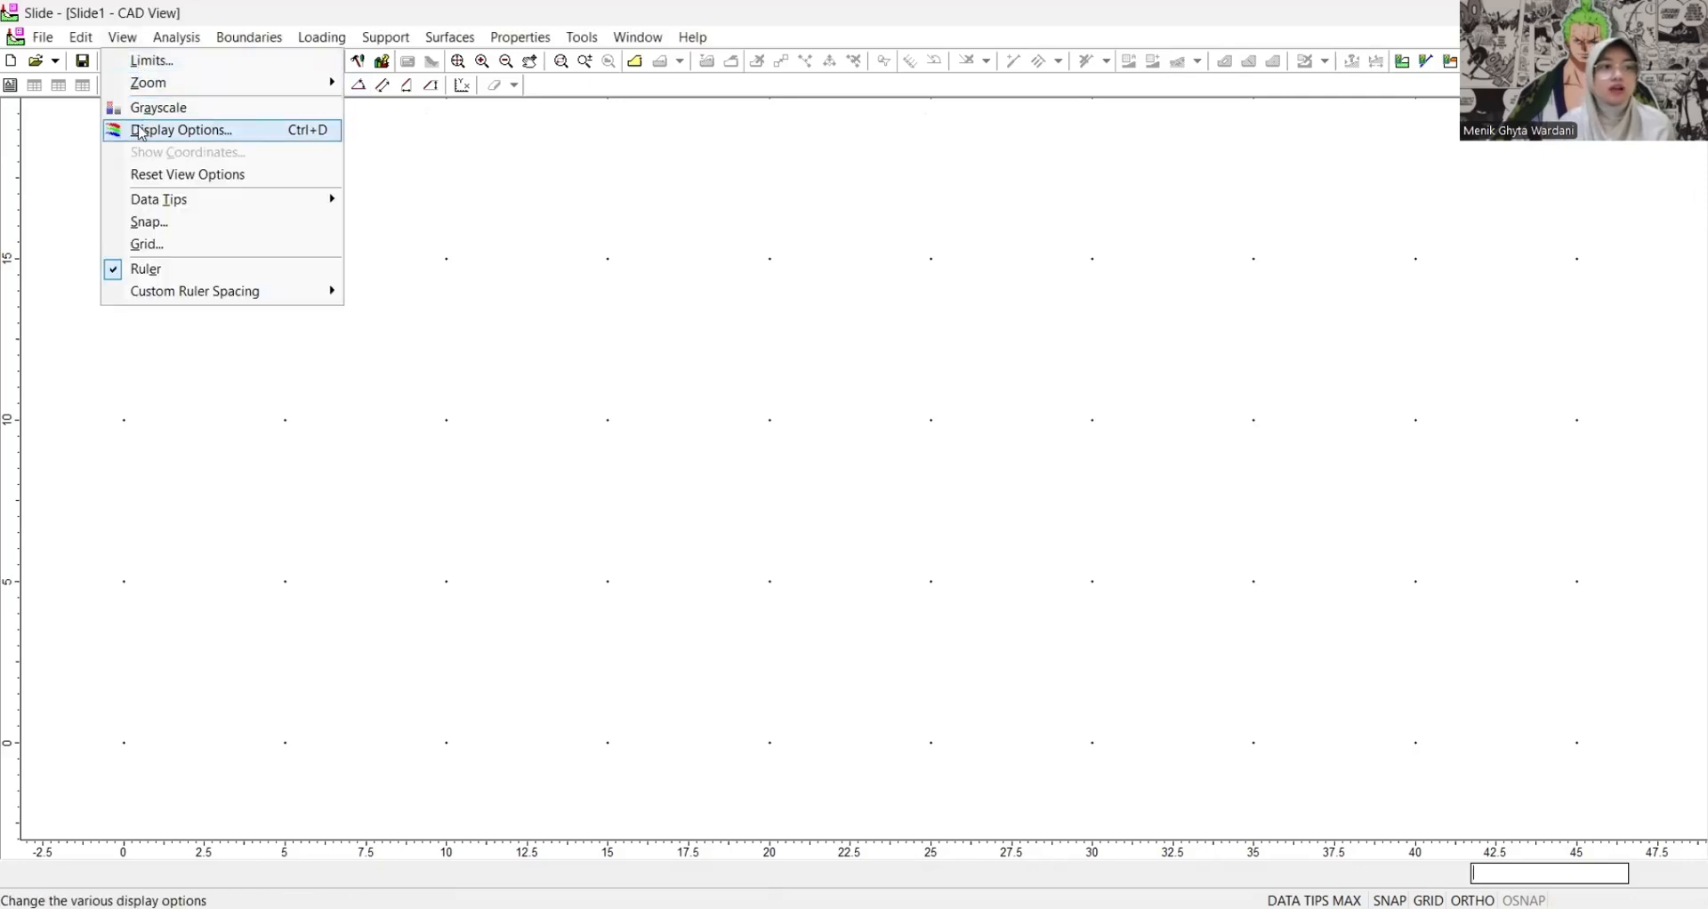
pyautogui.click(153, 254)
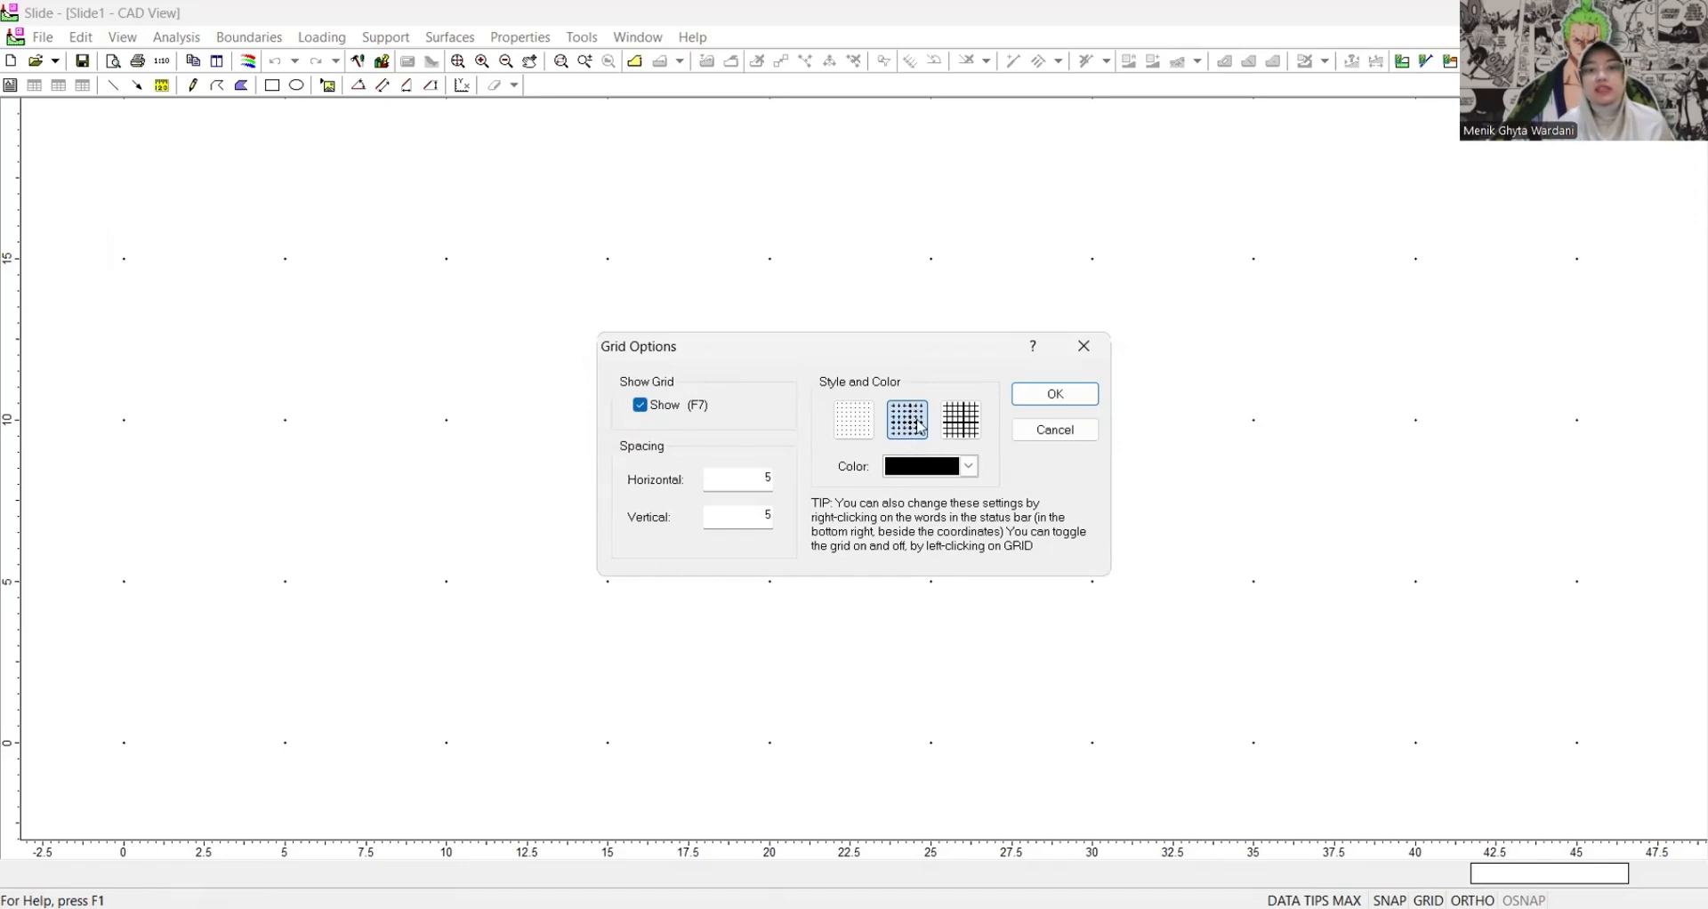
pyautogui.click(1045, 400)
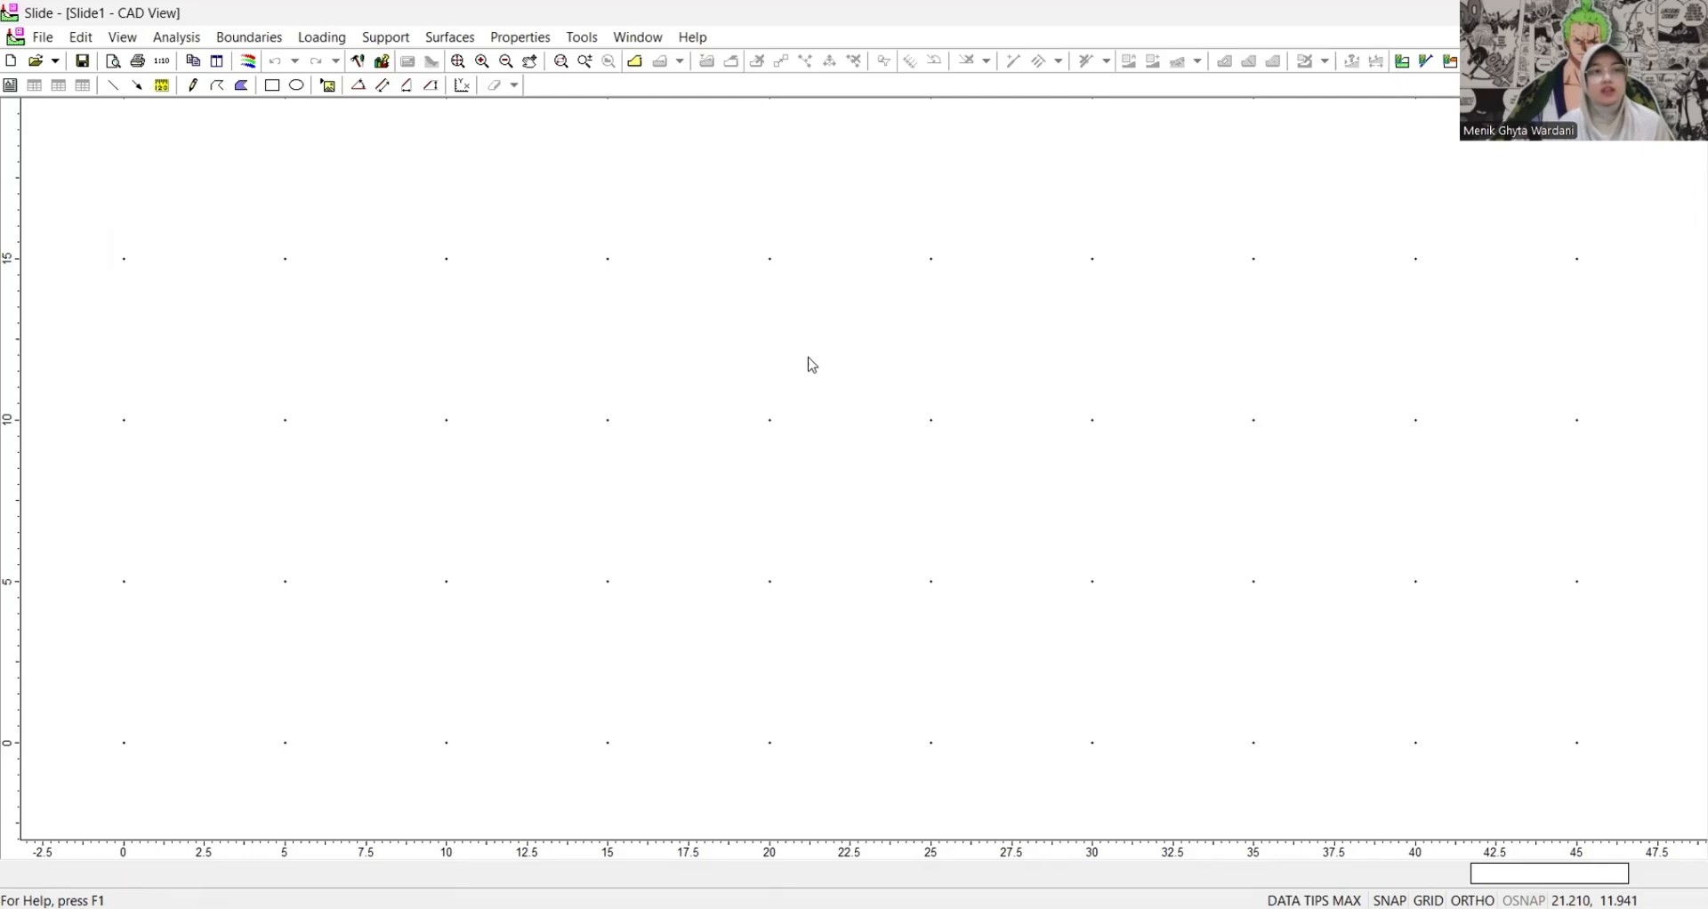
# - Add a vertical dimension line from the origin (0, 0) using polar coordinates, with length 12.46 and angle 90°
pyautogui.click(531, 64)
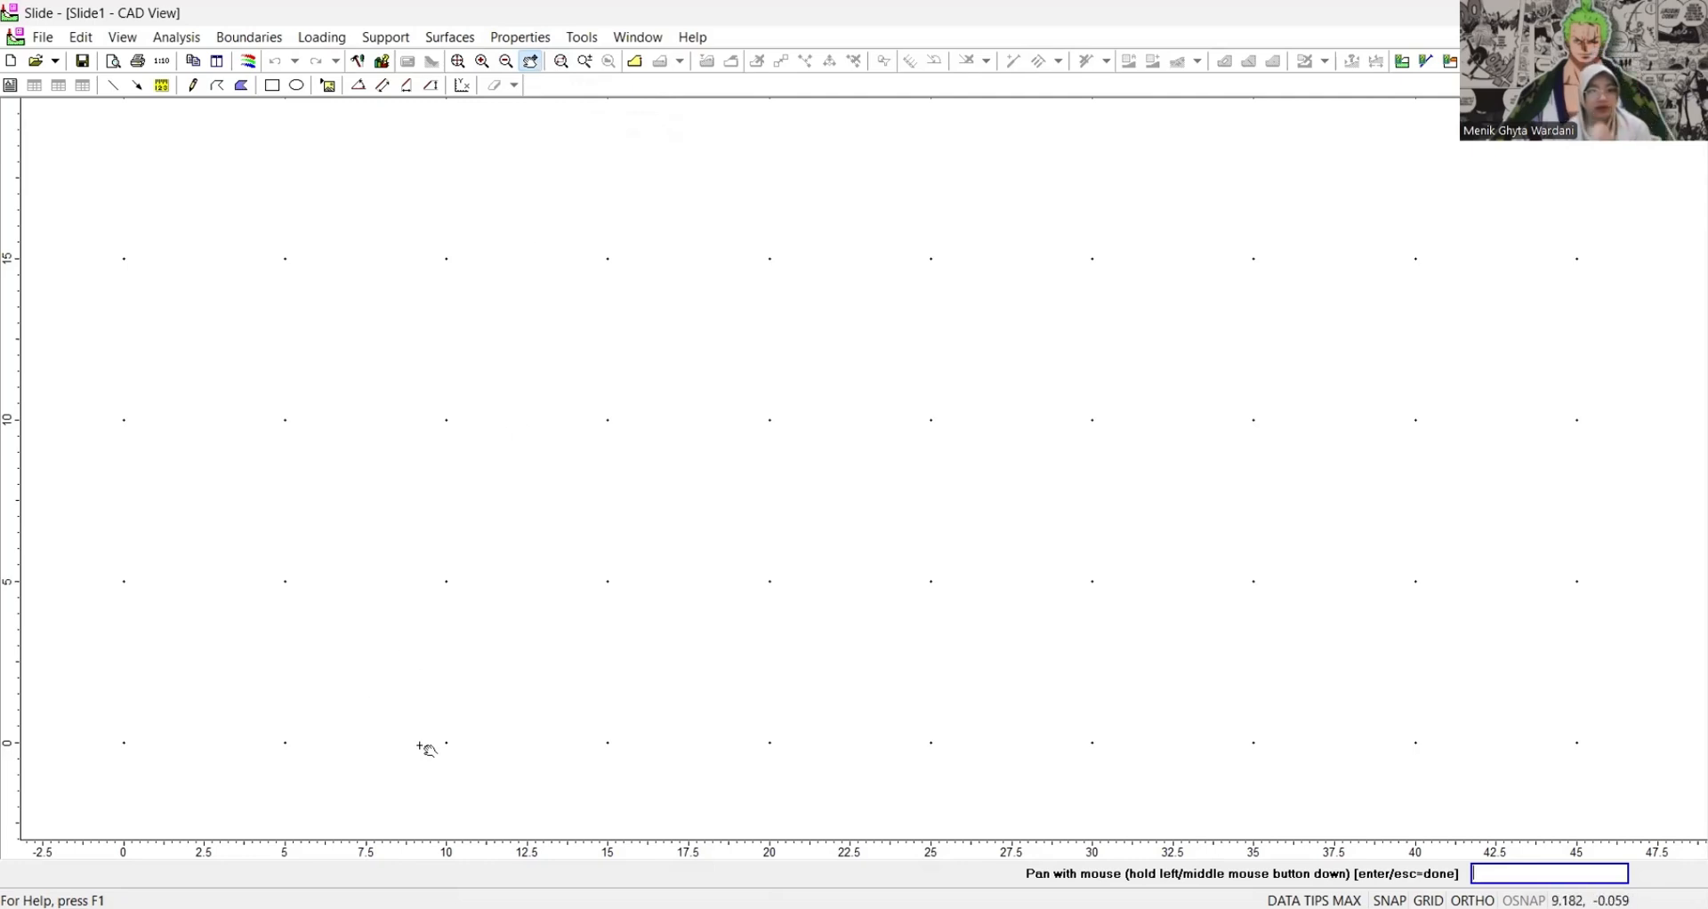
pyautogui.moveTo(426, 748)
pyautogui.mouseDown()
pyautogui.moveTo(400, 762)
pyautogui.moveTo(468, 770)
pyautogui.moveTo(484, 674)
pyautogui.moveTo(496, 761)
pyautogui.moveTo(397, 763)
pyautogui.moveTo(450, 771)
pyautogui.moveTo(430, 770)
pyautogui.mouseUp()
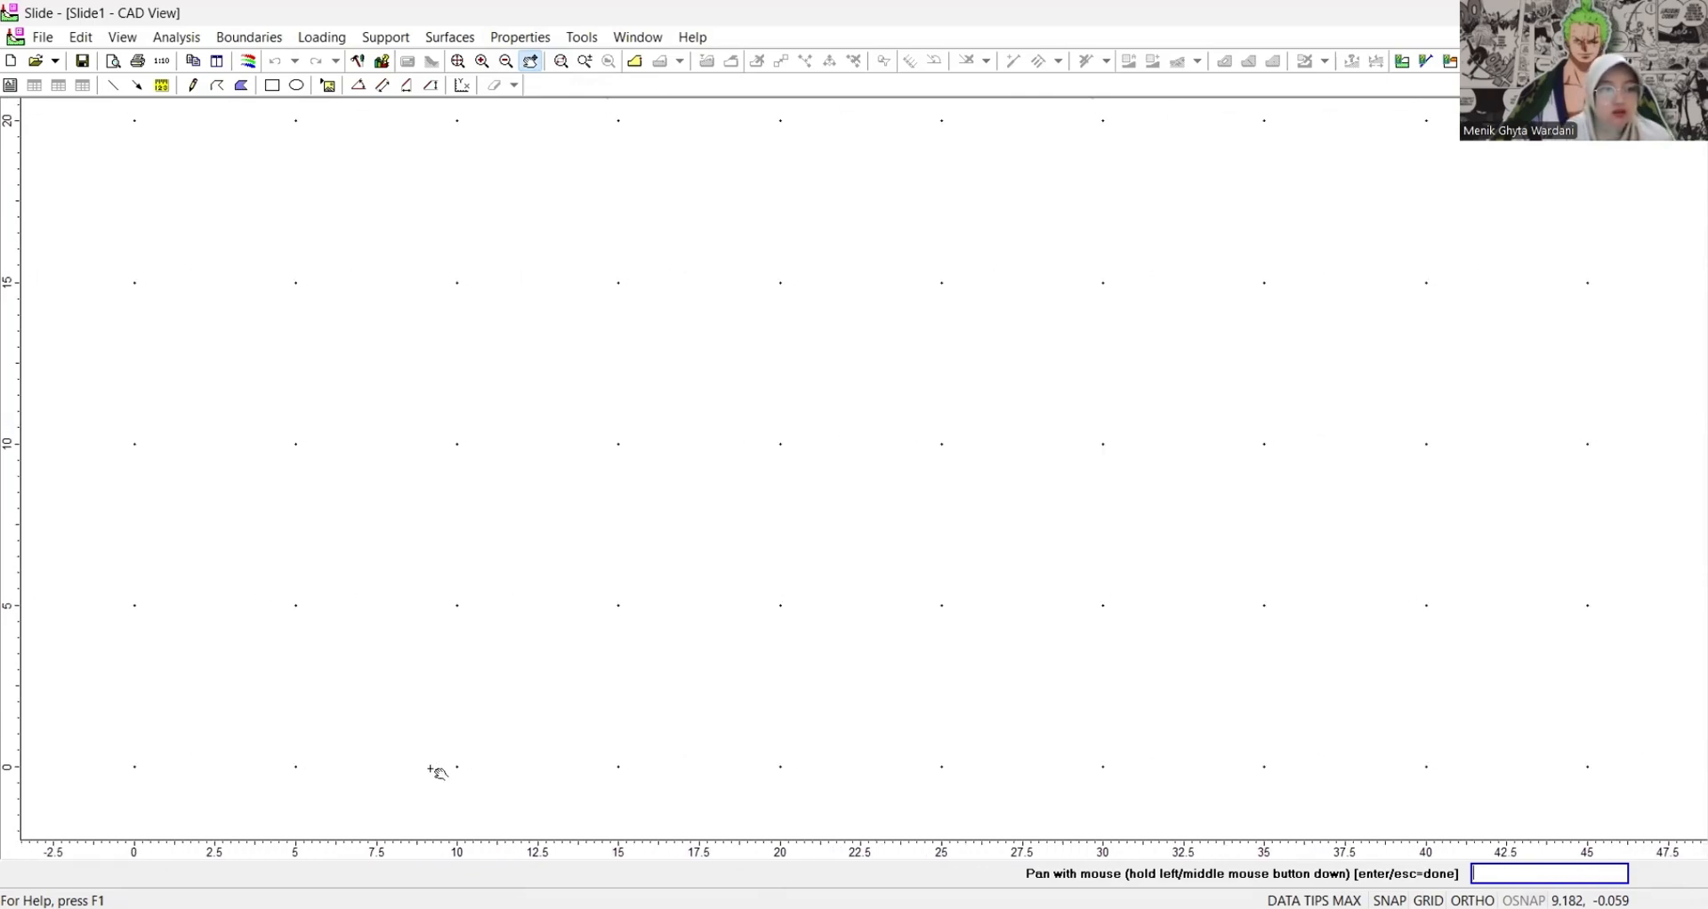
pyautogui.click(163, 86)
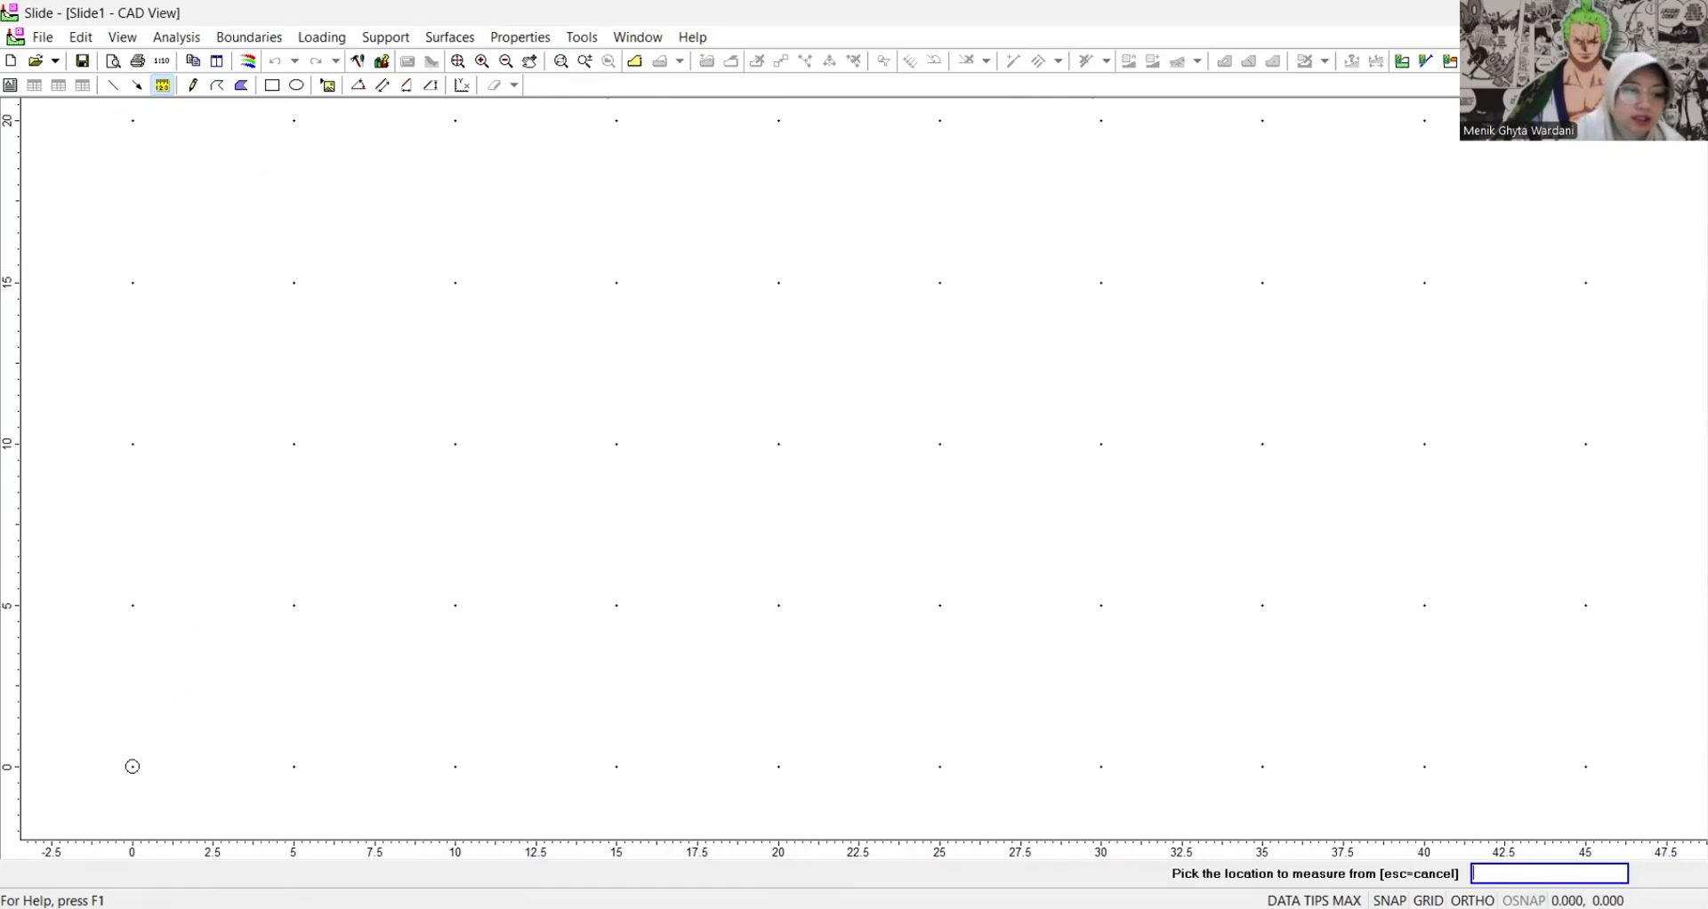
pyautogui.click(132, 765)
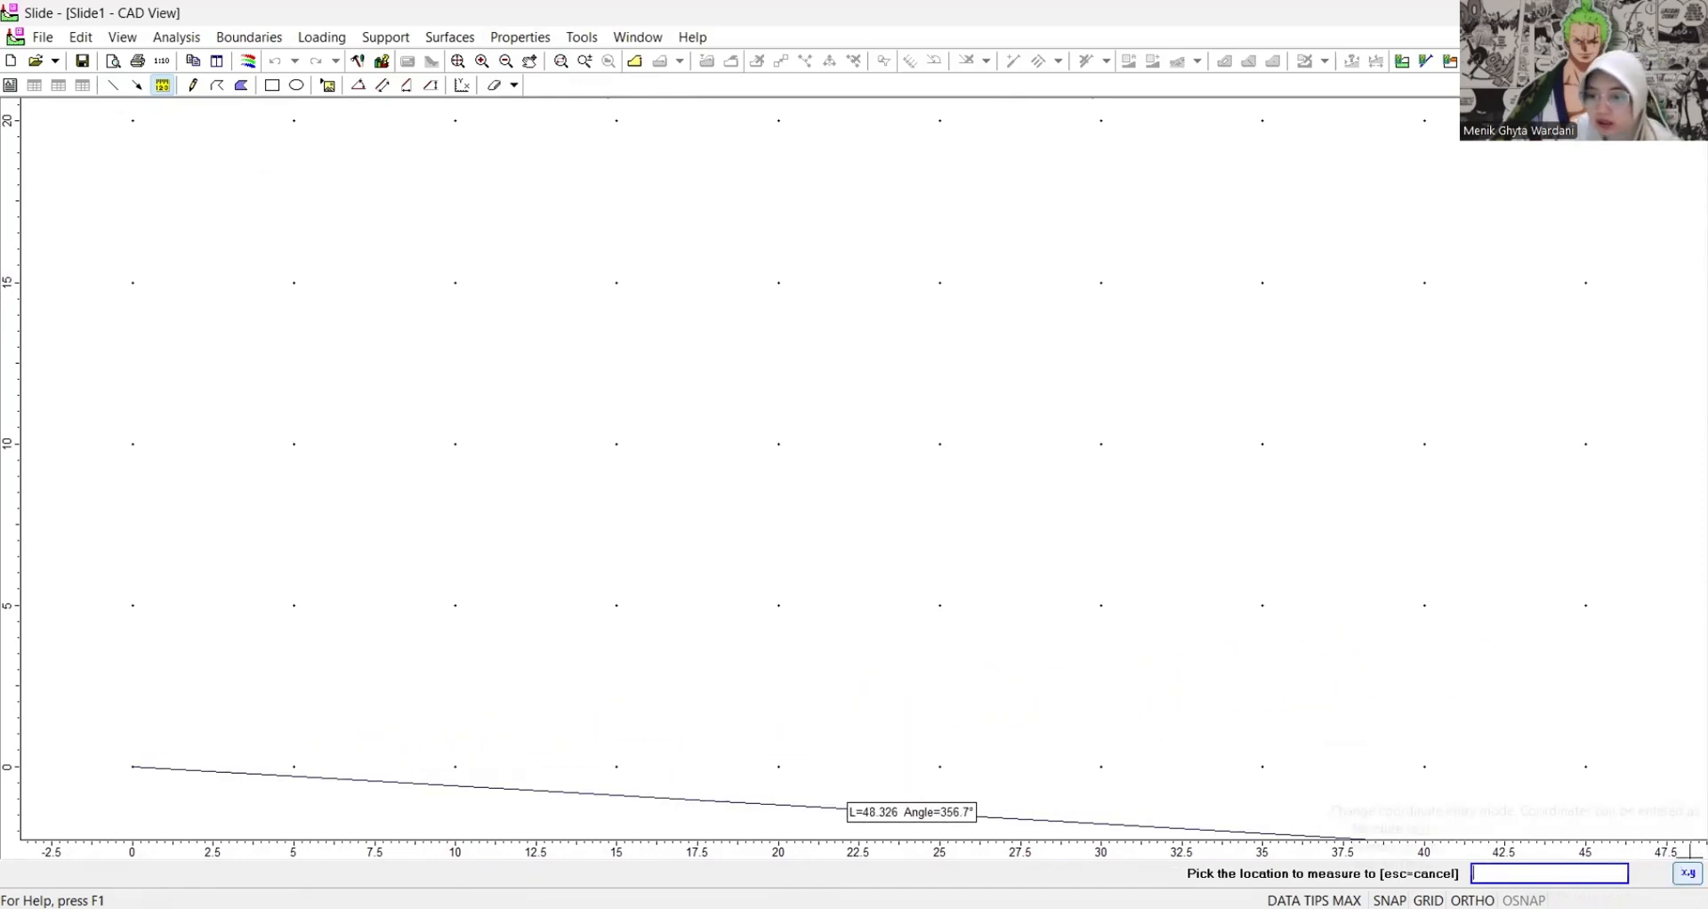
pyautogui.click(1687, 873)
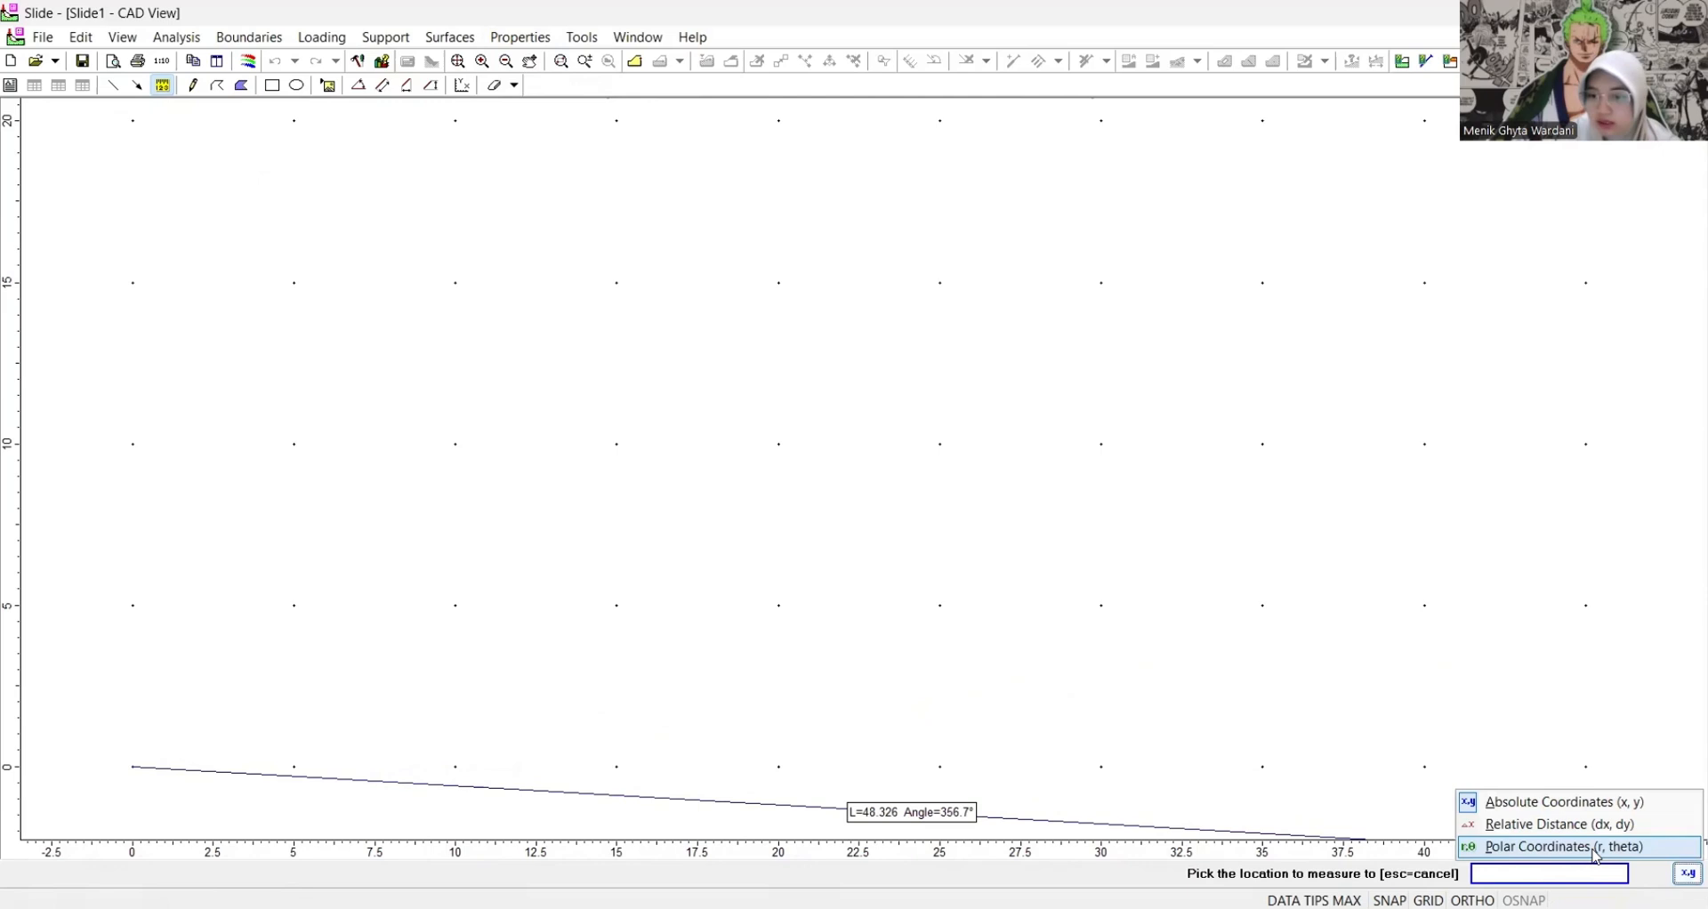
pyautogui.click(1597, 849)
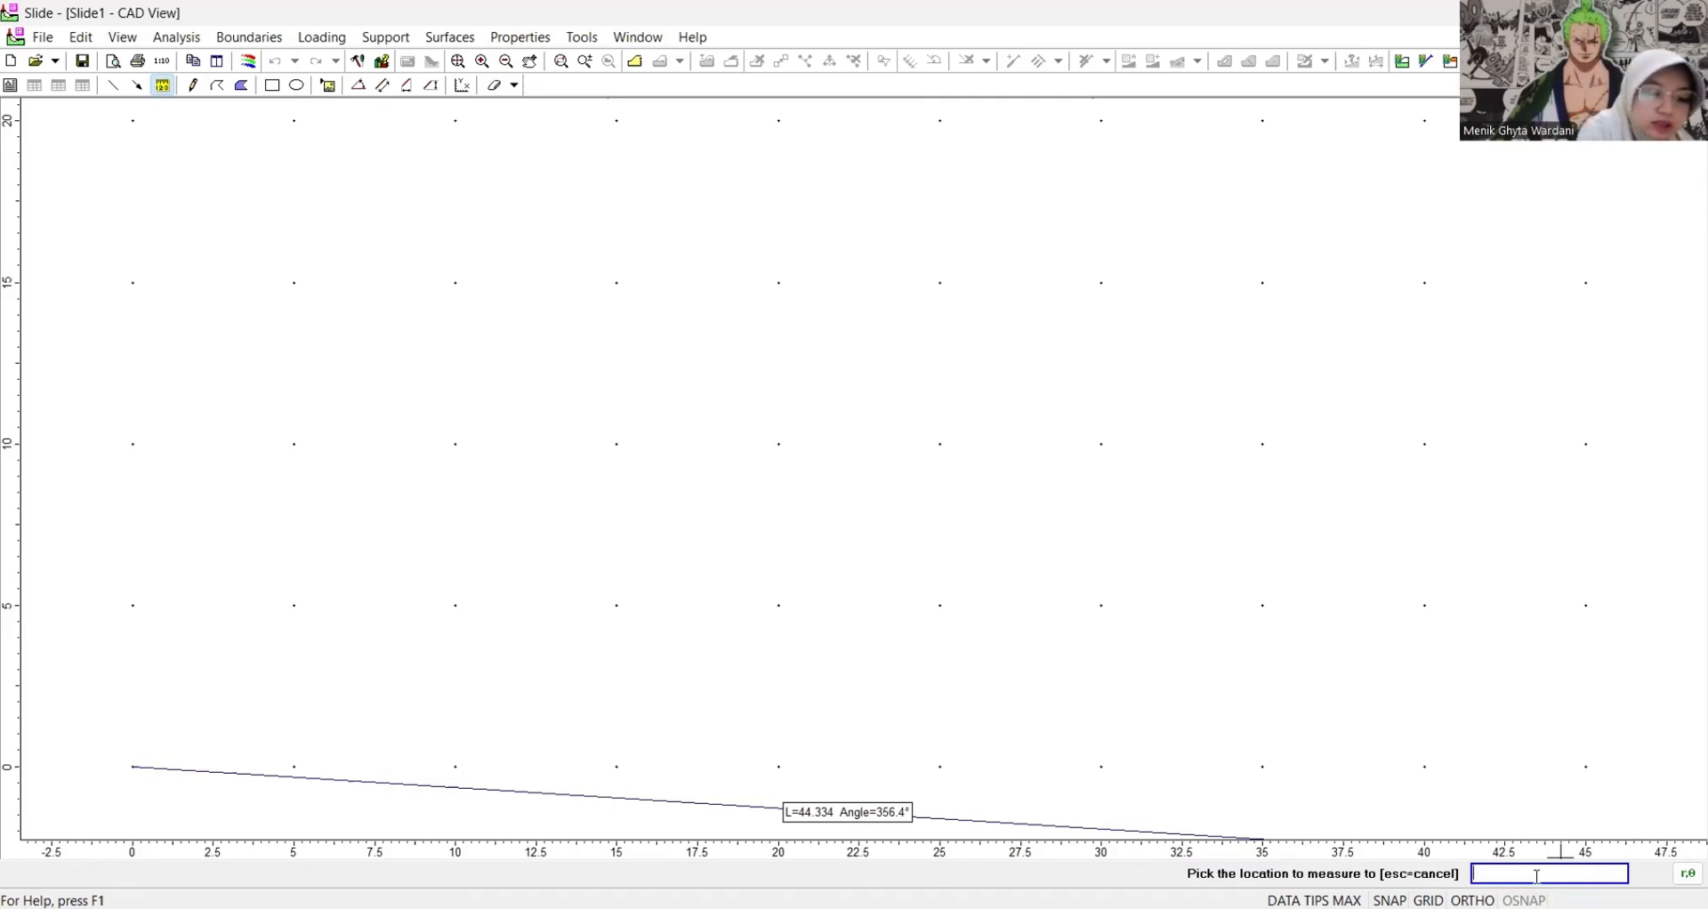
pyautogui.write('12')
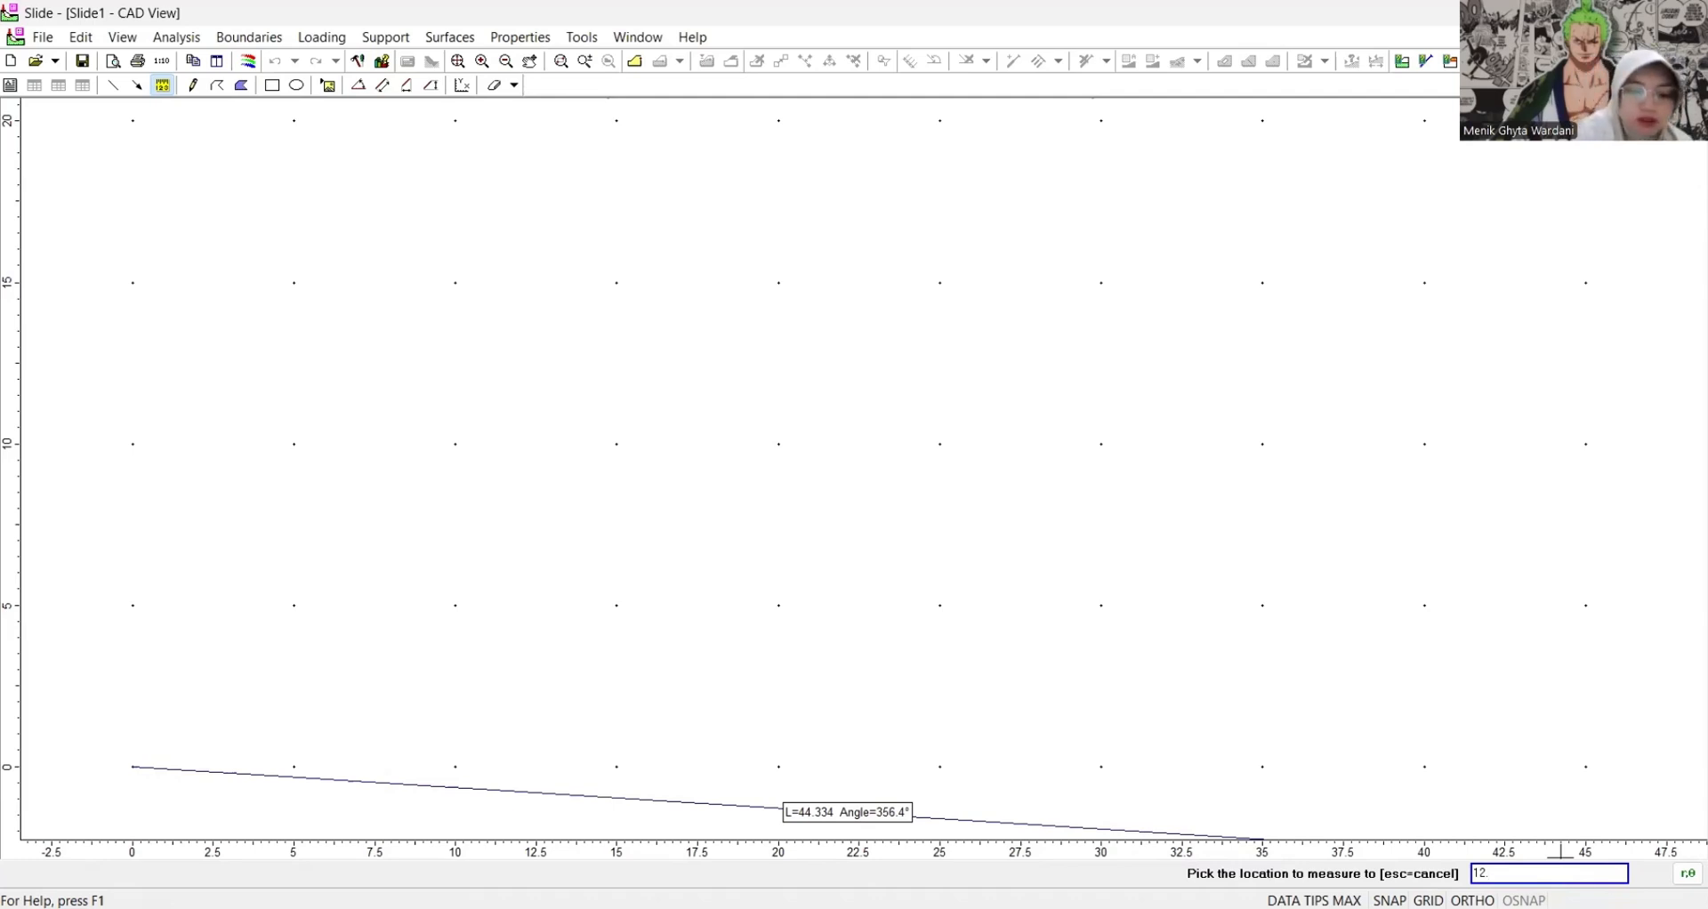
pyautogui.write('.46,')
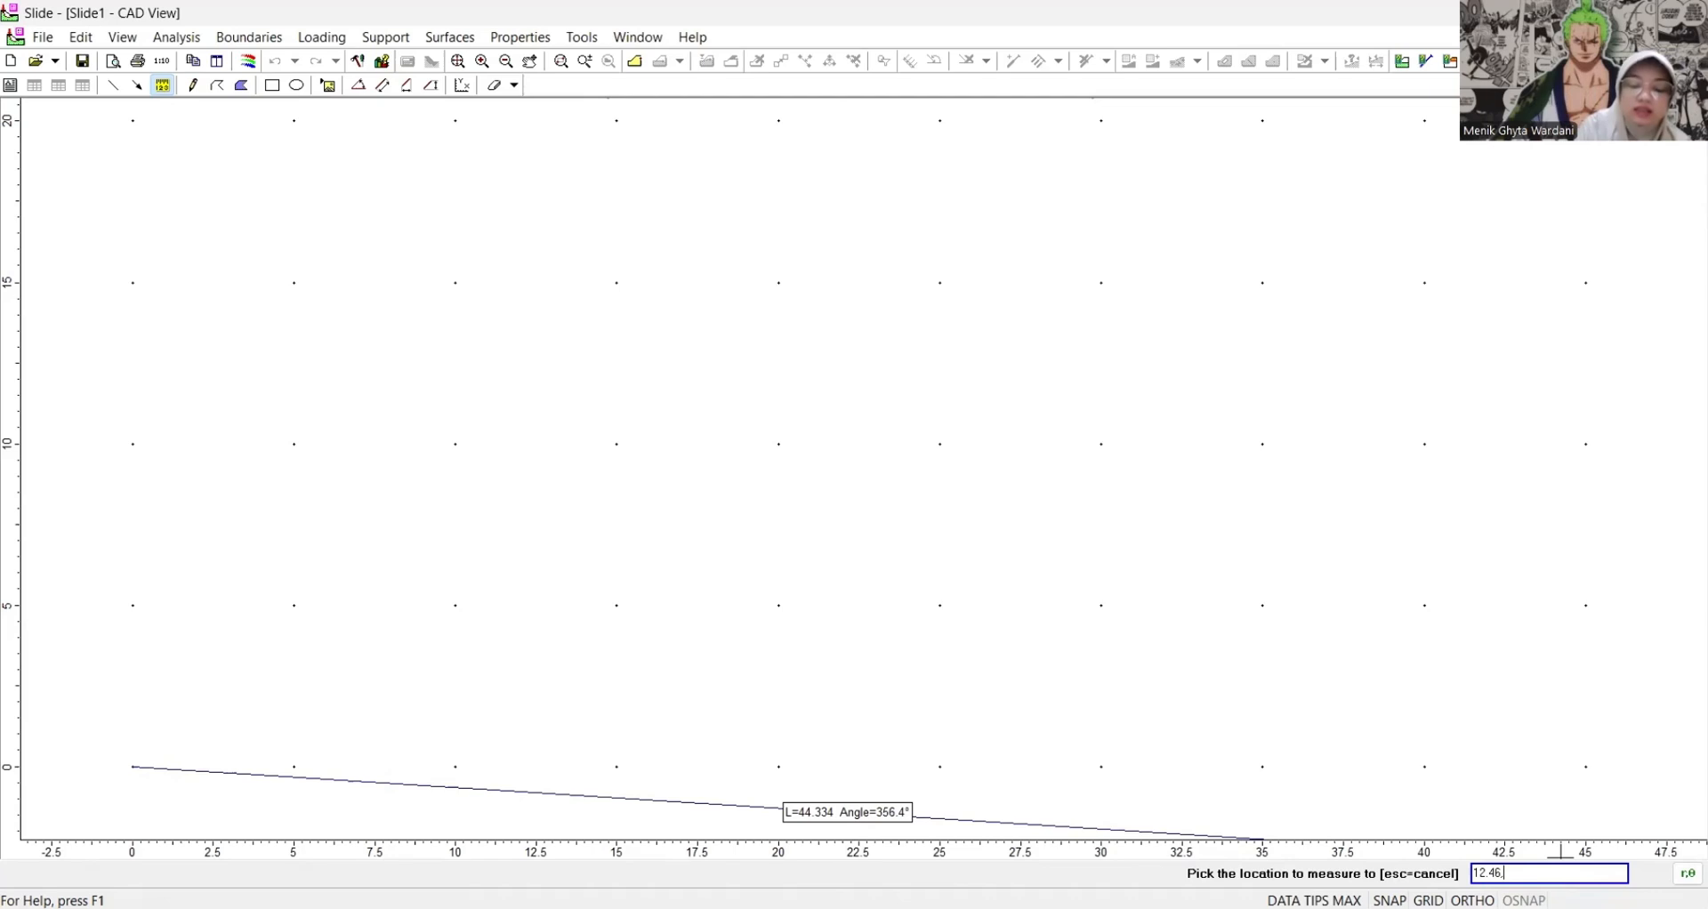
pyautogui.write('90')
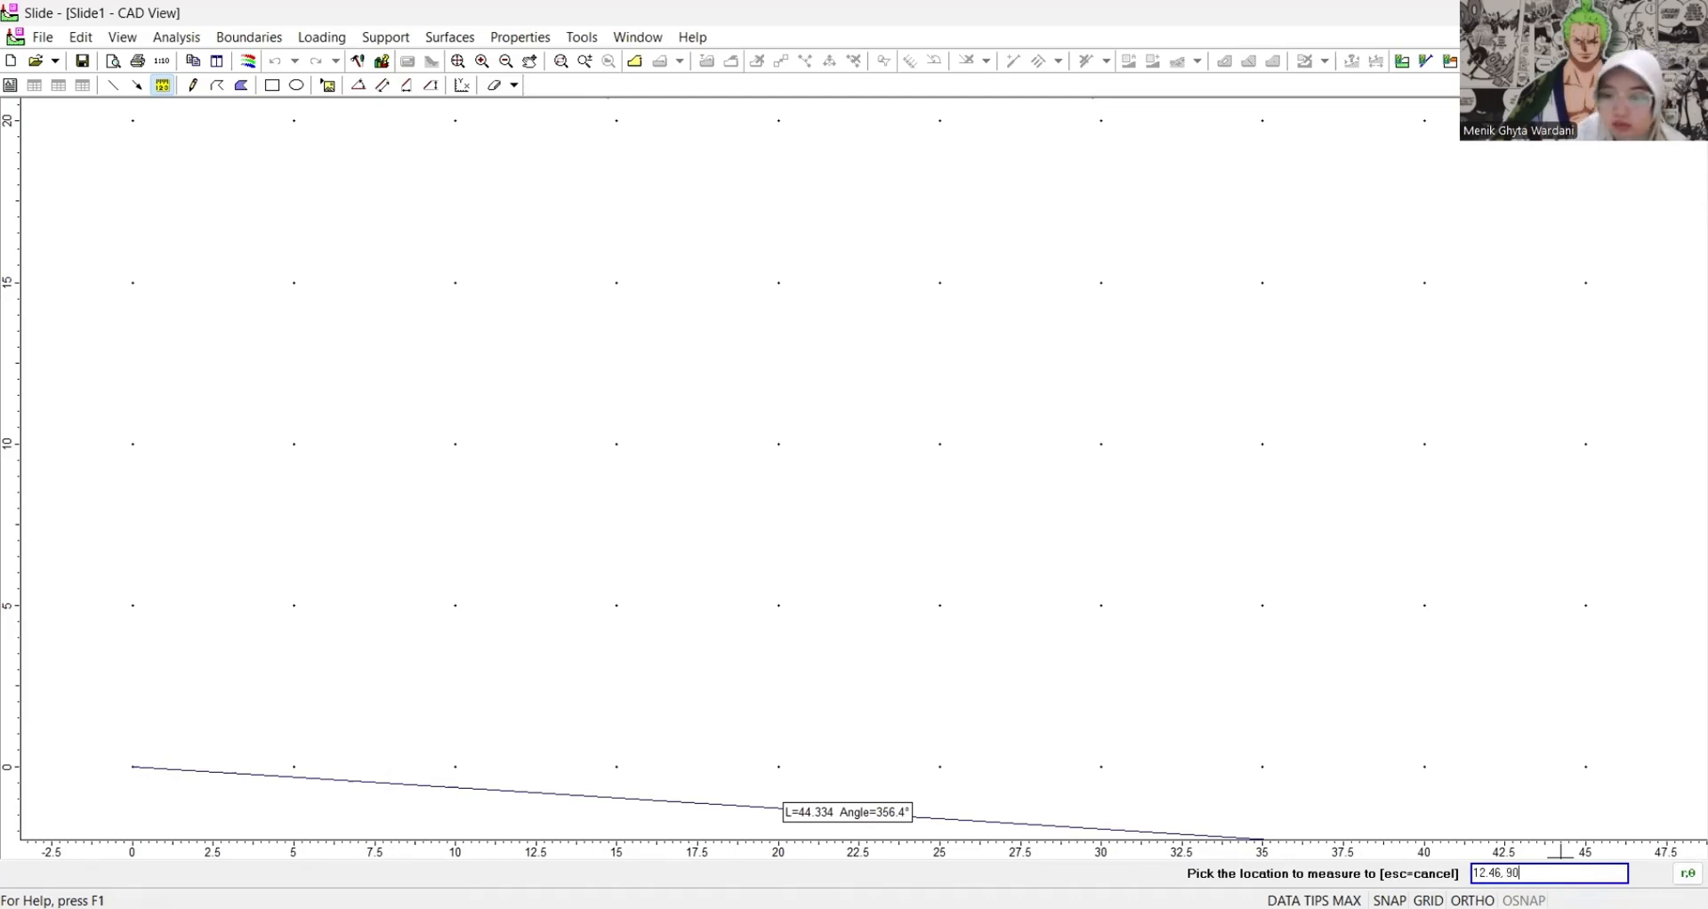
pyautogui.press('Return')
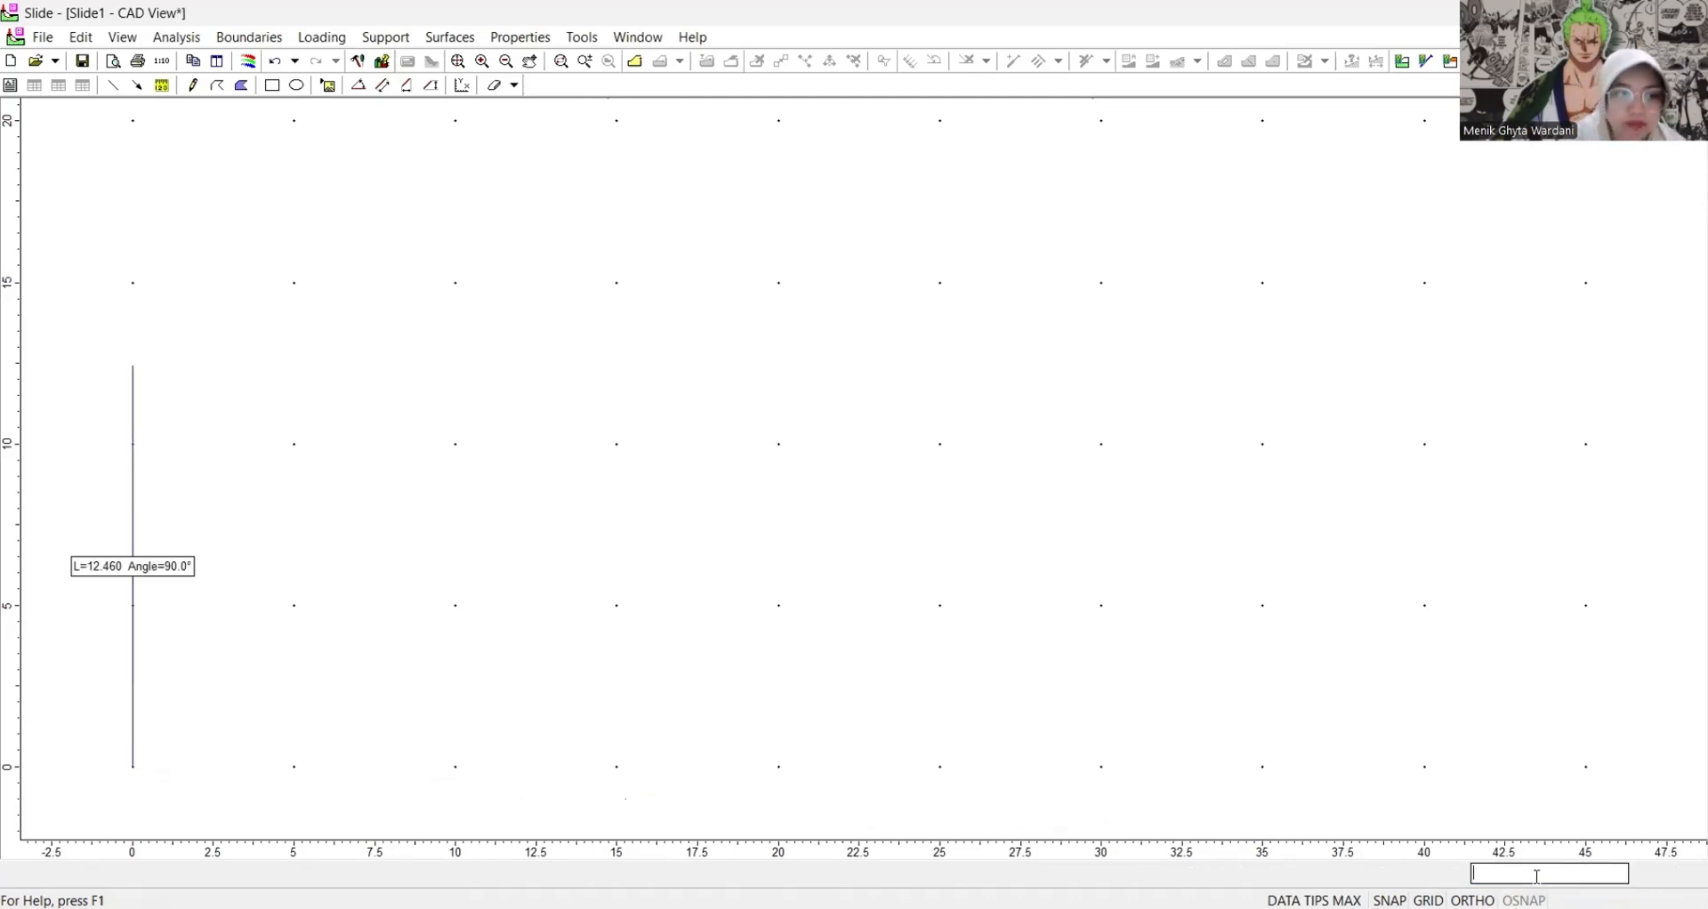
# - Add a horizontal dimension line from the upper end of the vertical line, with polar length 5.0 and angle 0°
pyautogui.click(162, 85)
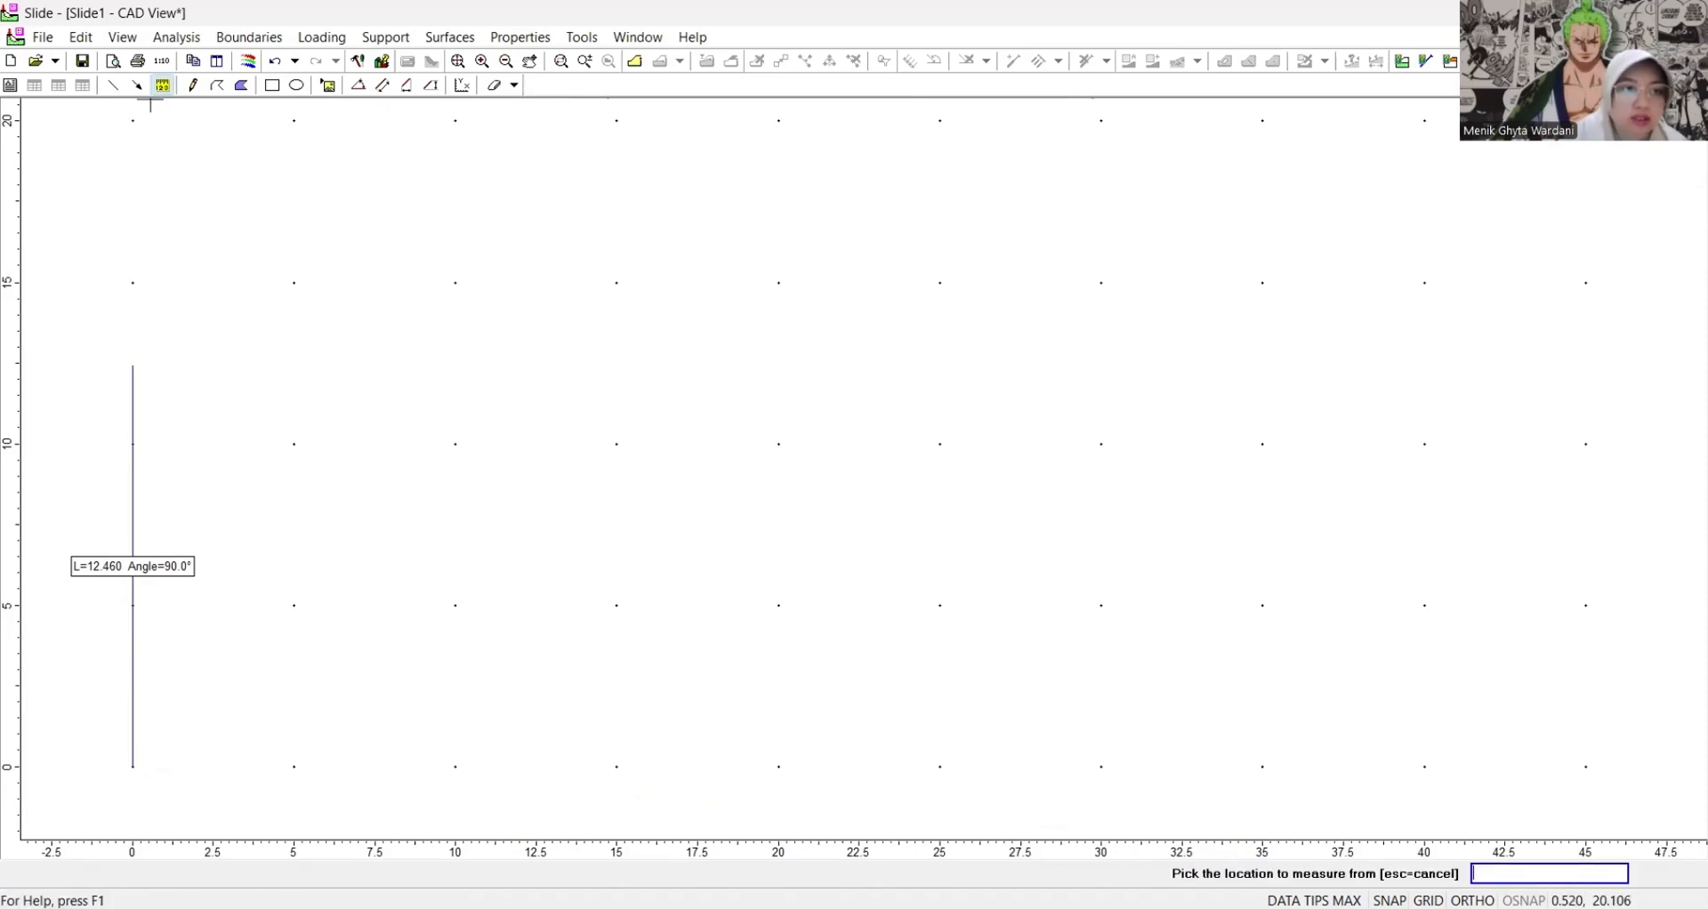
pyautogui.click(133, 365)
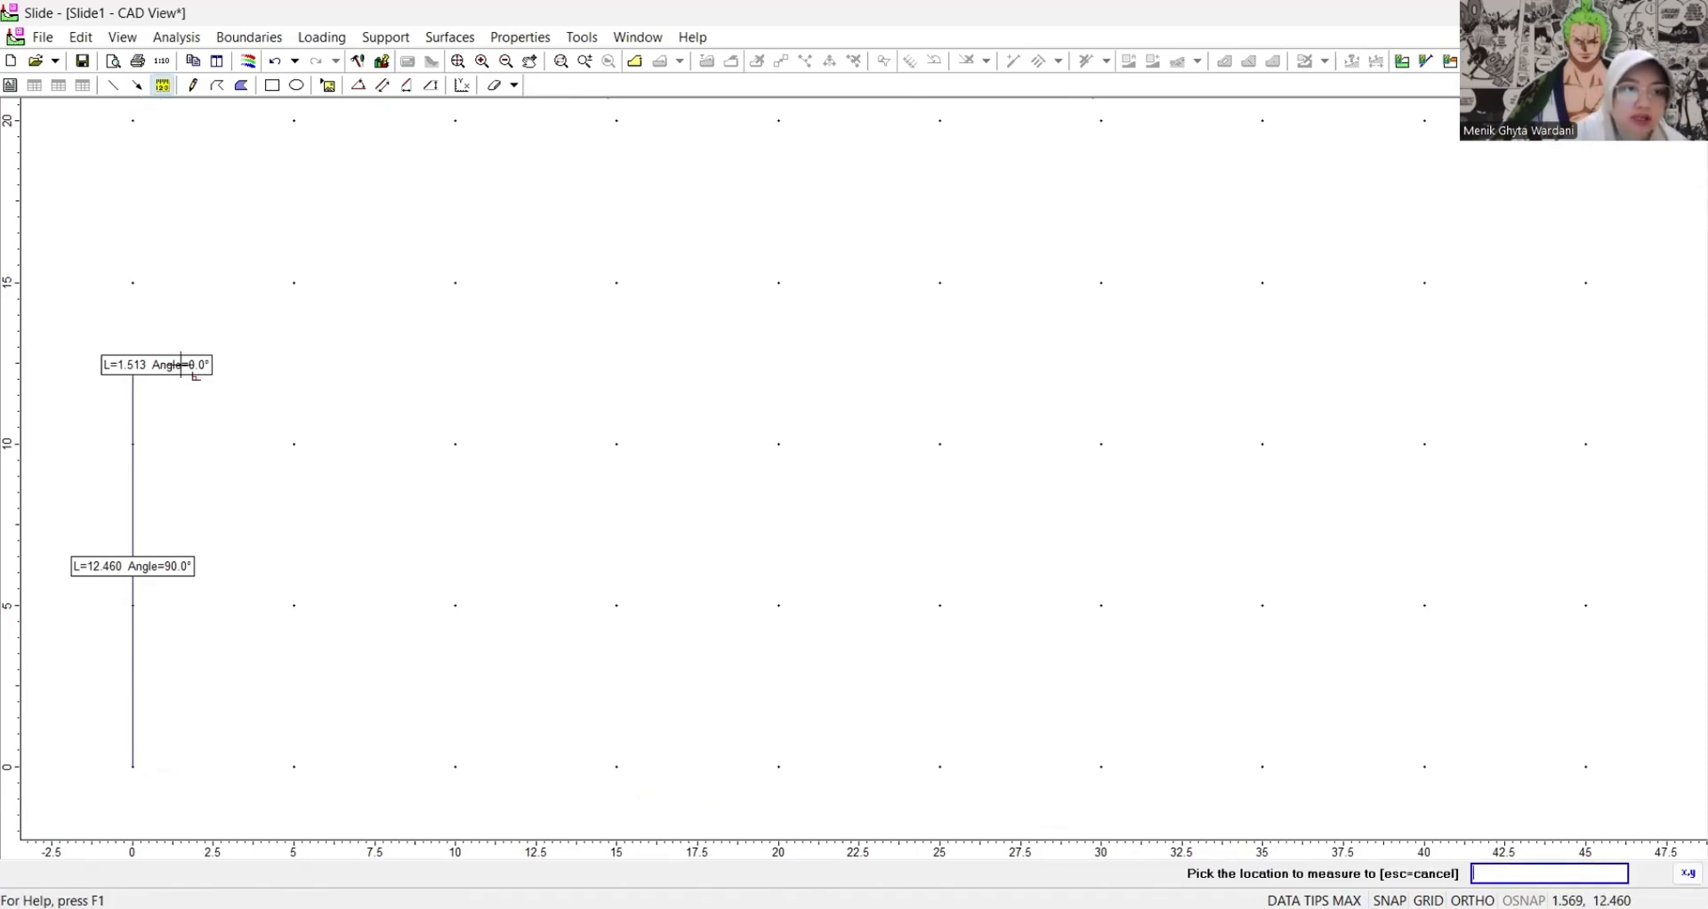
pyautogui.click(1687, 873)
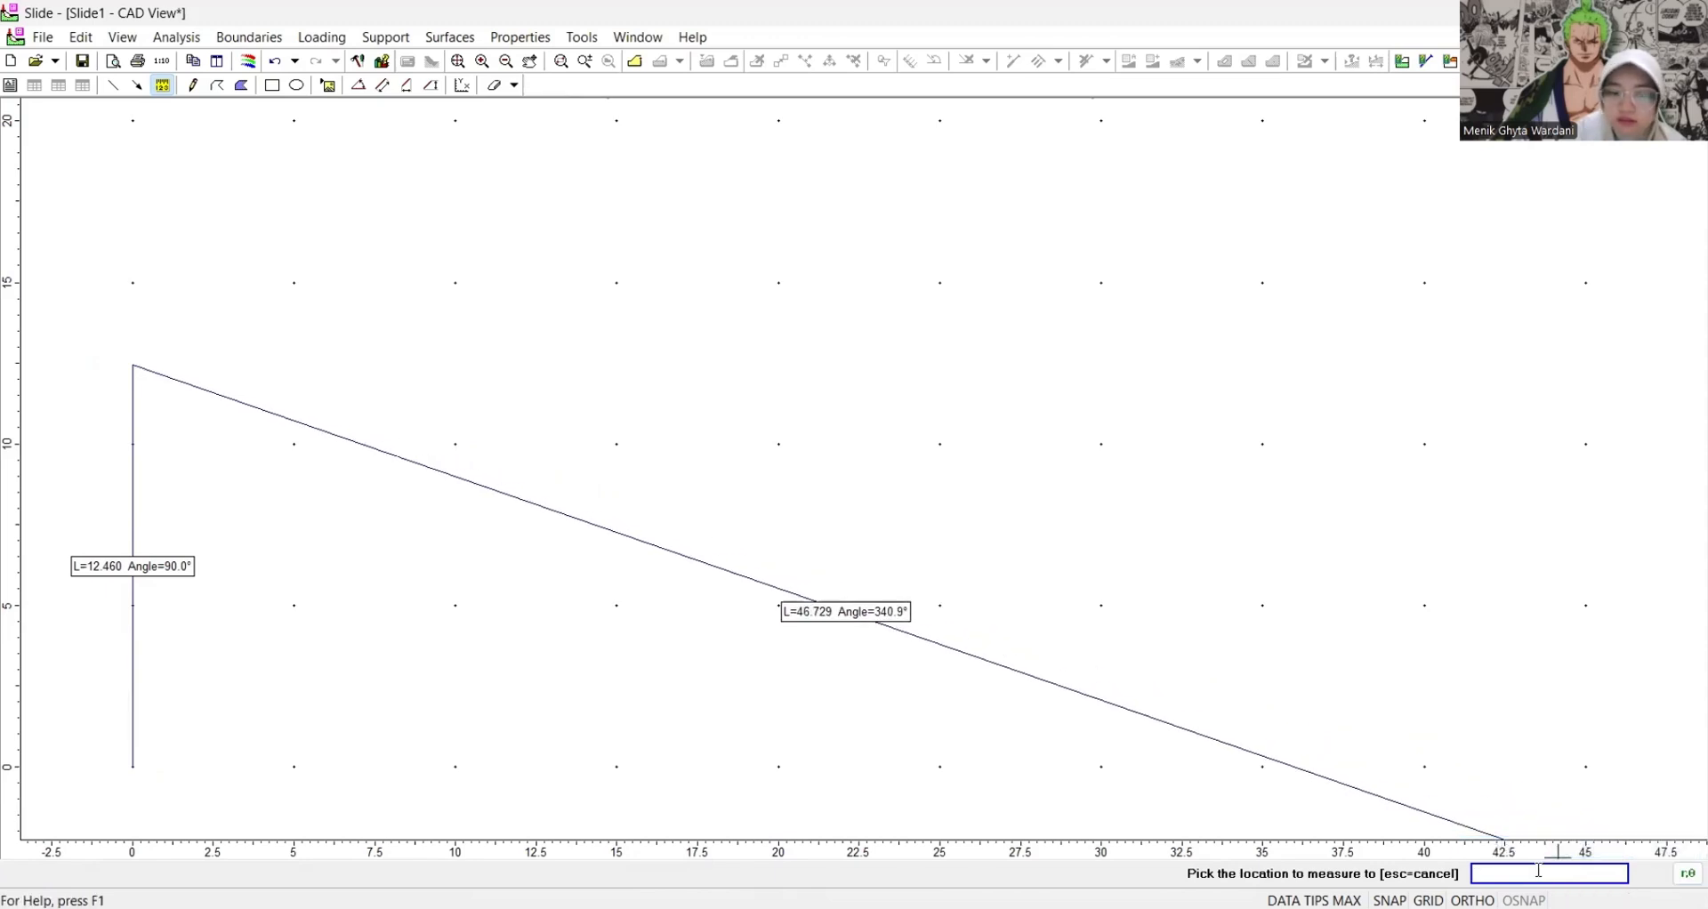
pyautogui.write('5.0')
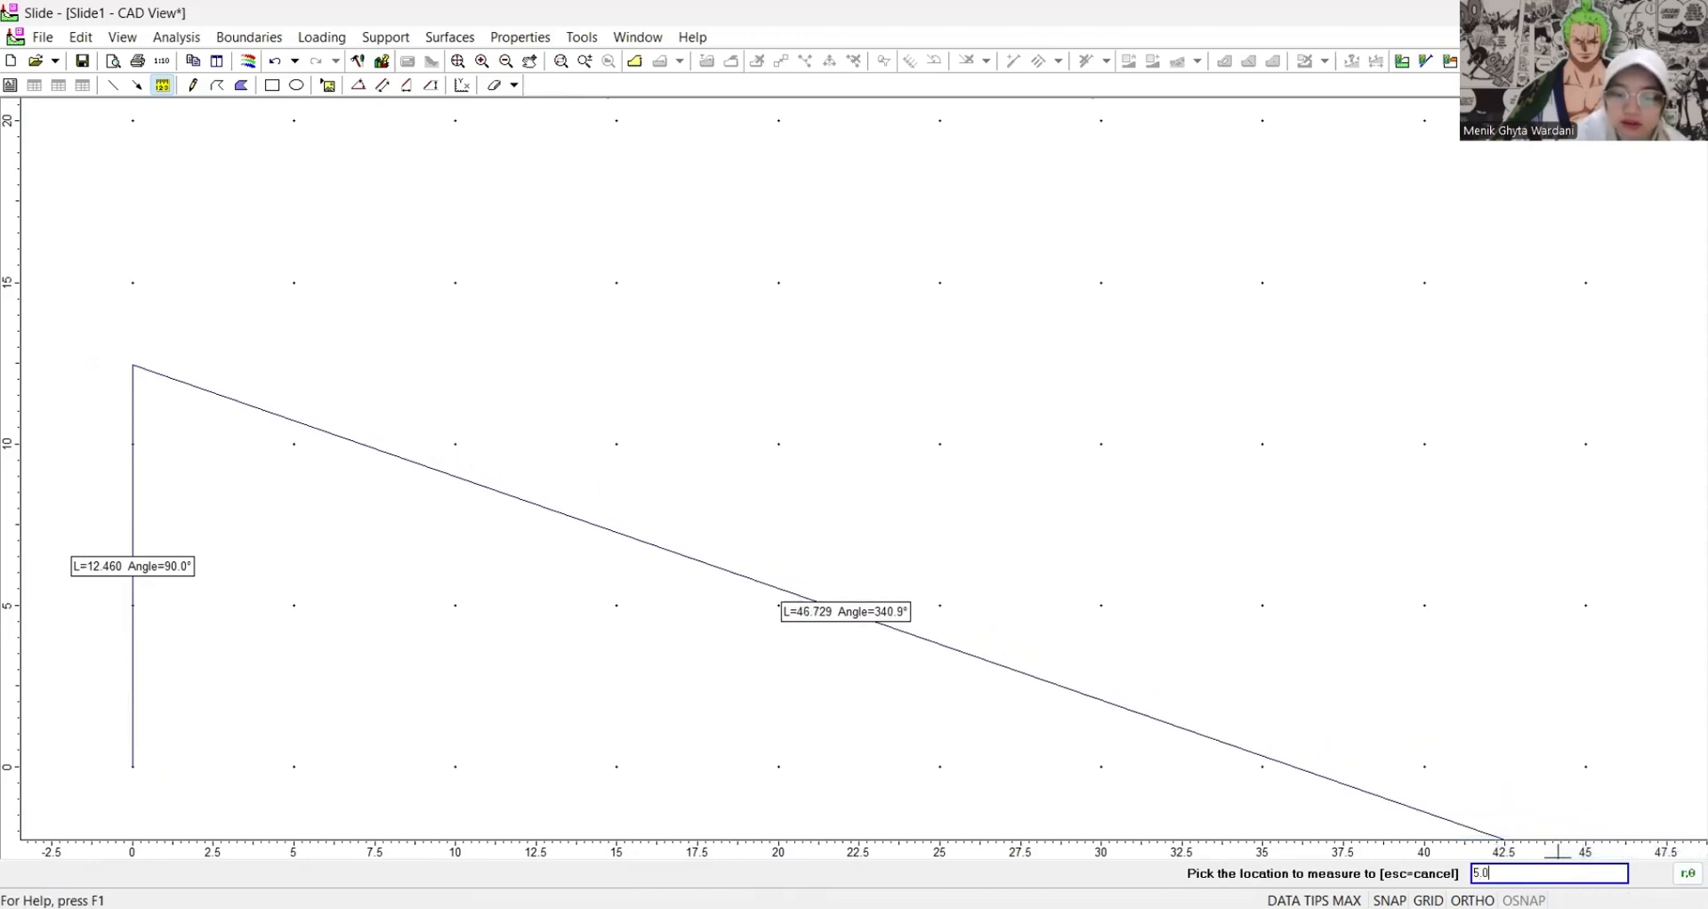
pyautogui.write(', 0')
pyautogui.press('Return')
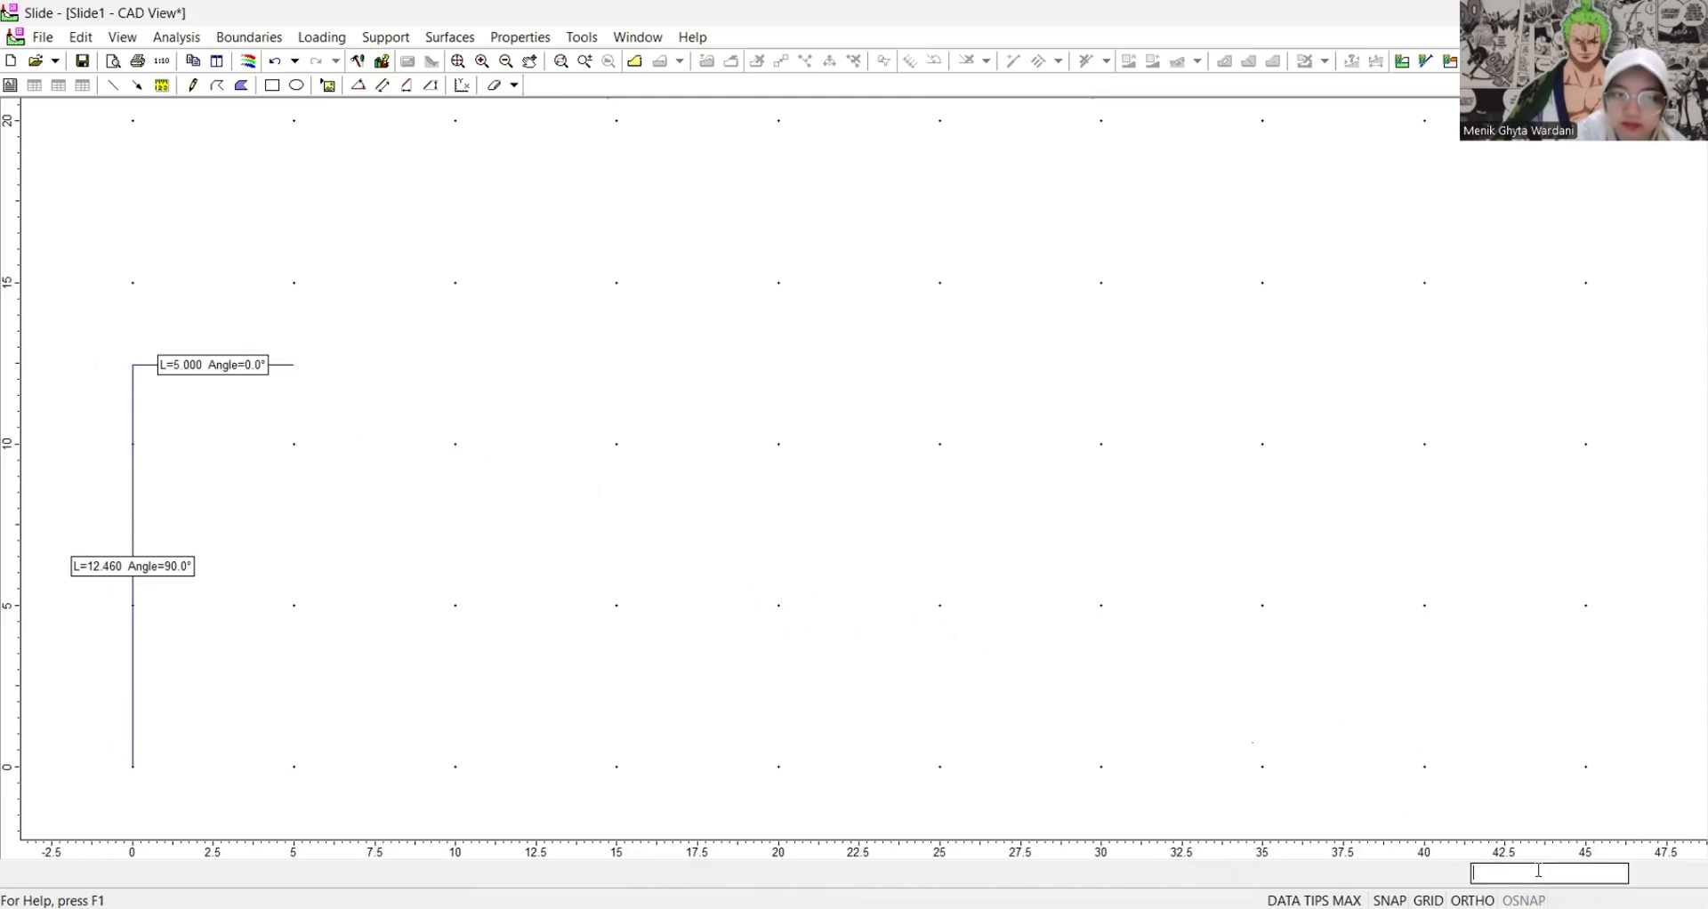
# - Add the sloping dimension line from the free end of the crest line, with polar length 14.65 and angle 315°
pyautogui.click(162, 84)
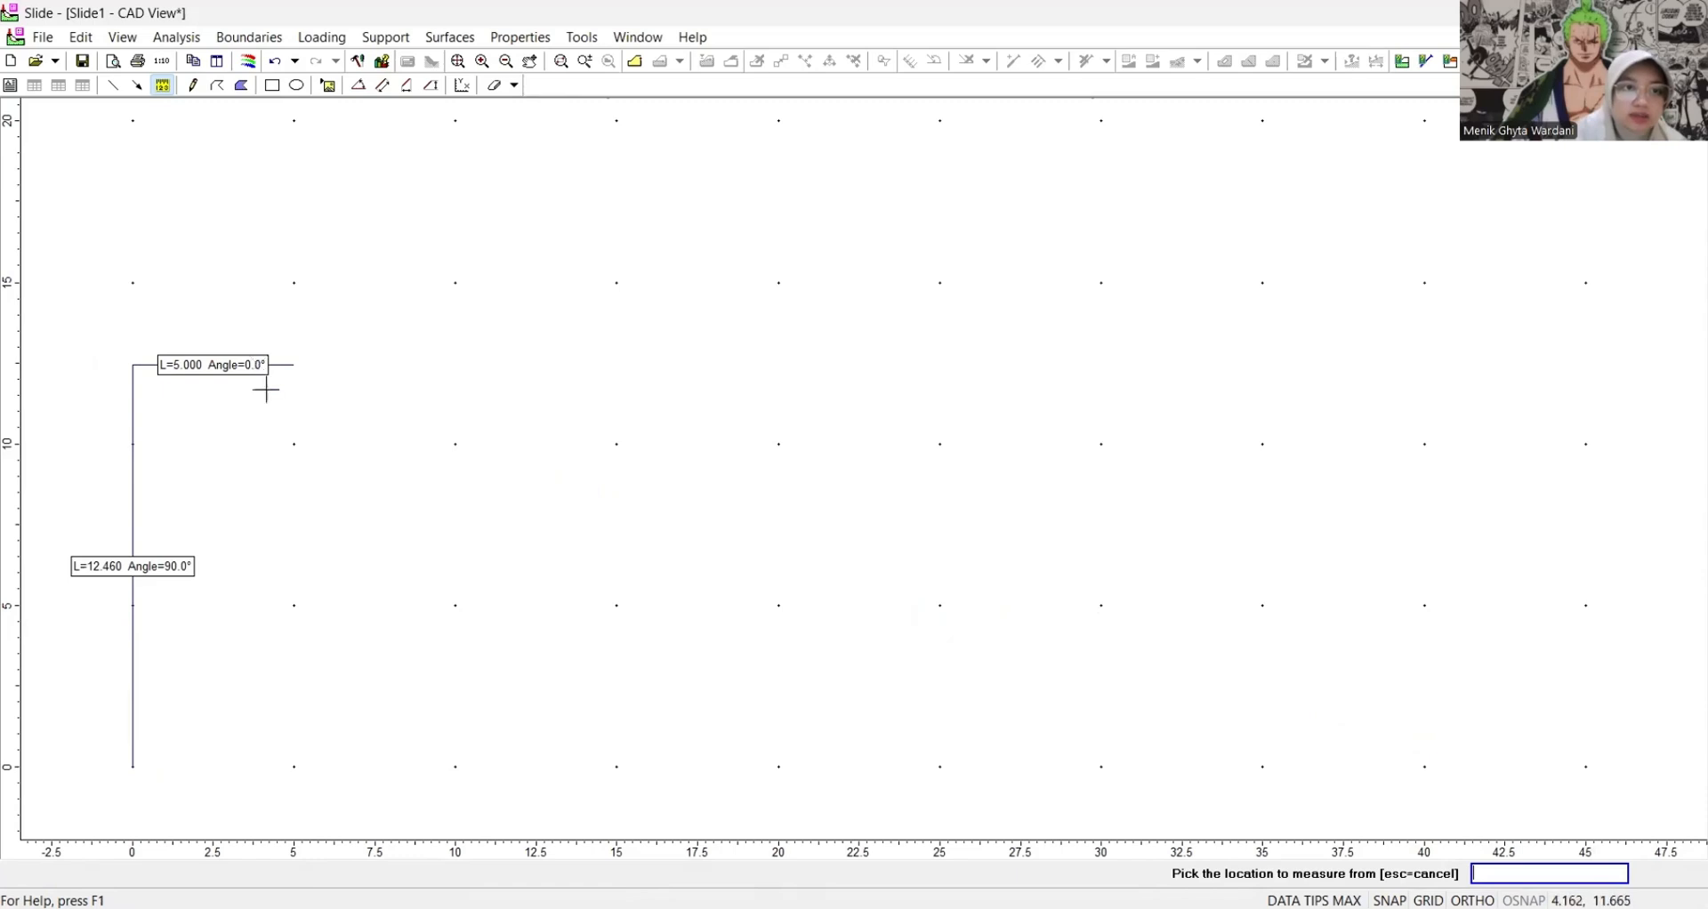
pyautogui.click(294, 365)
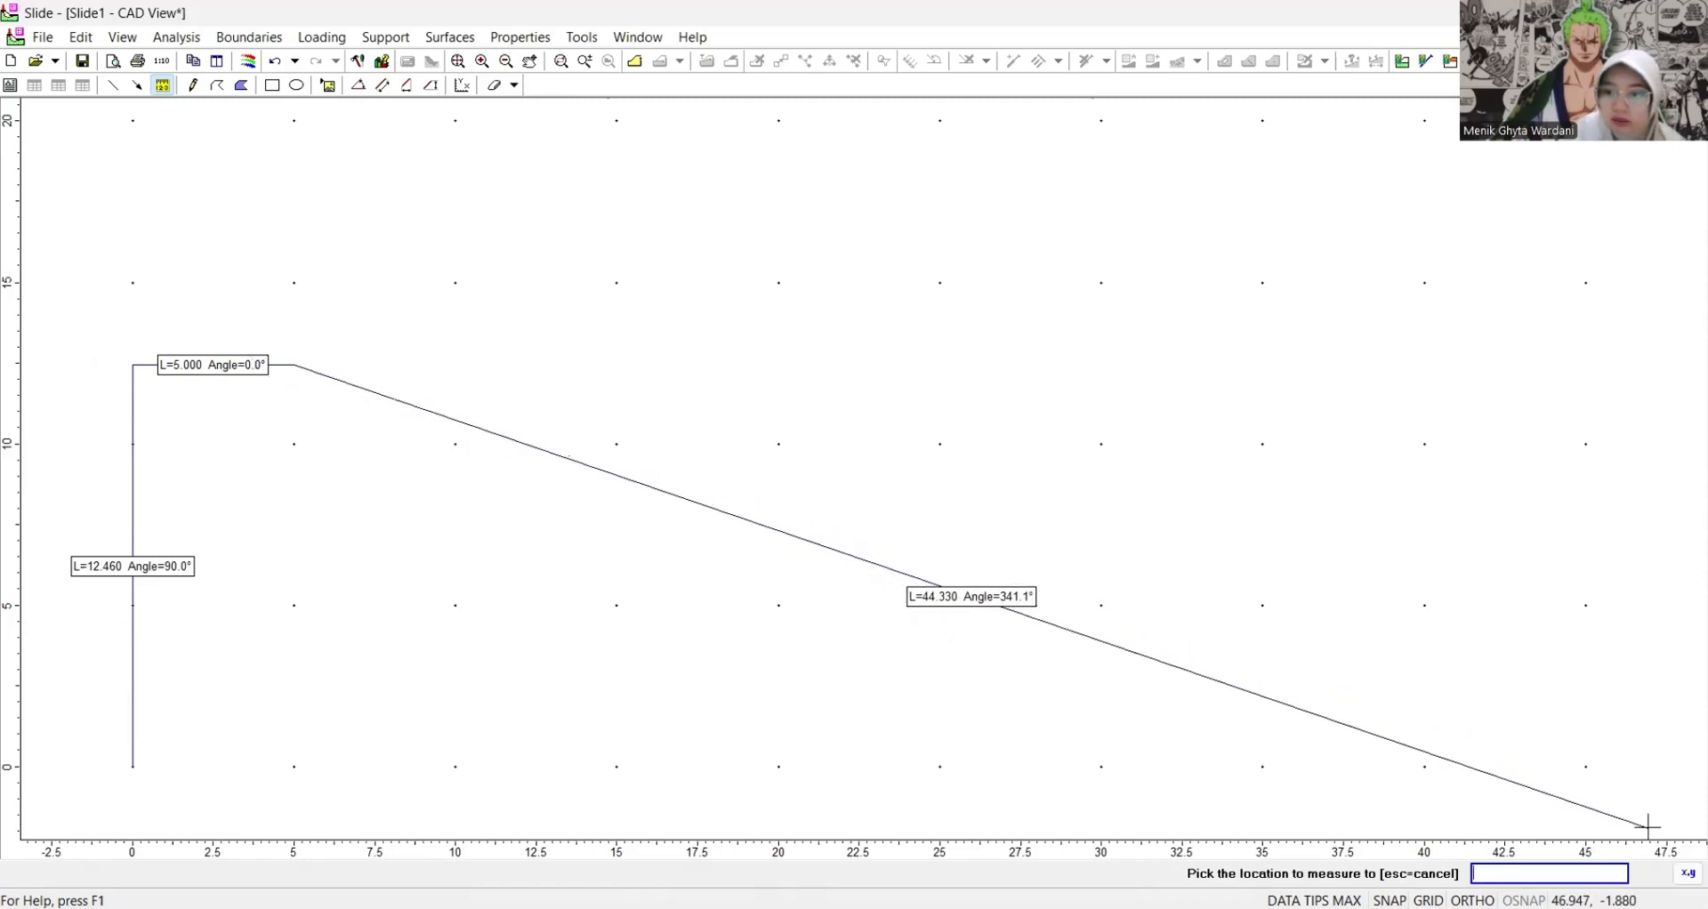
pyautogui.click(1687, 873)
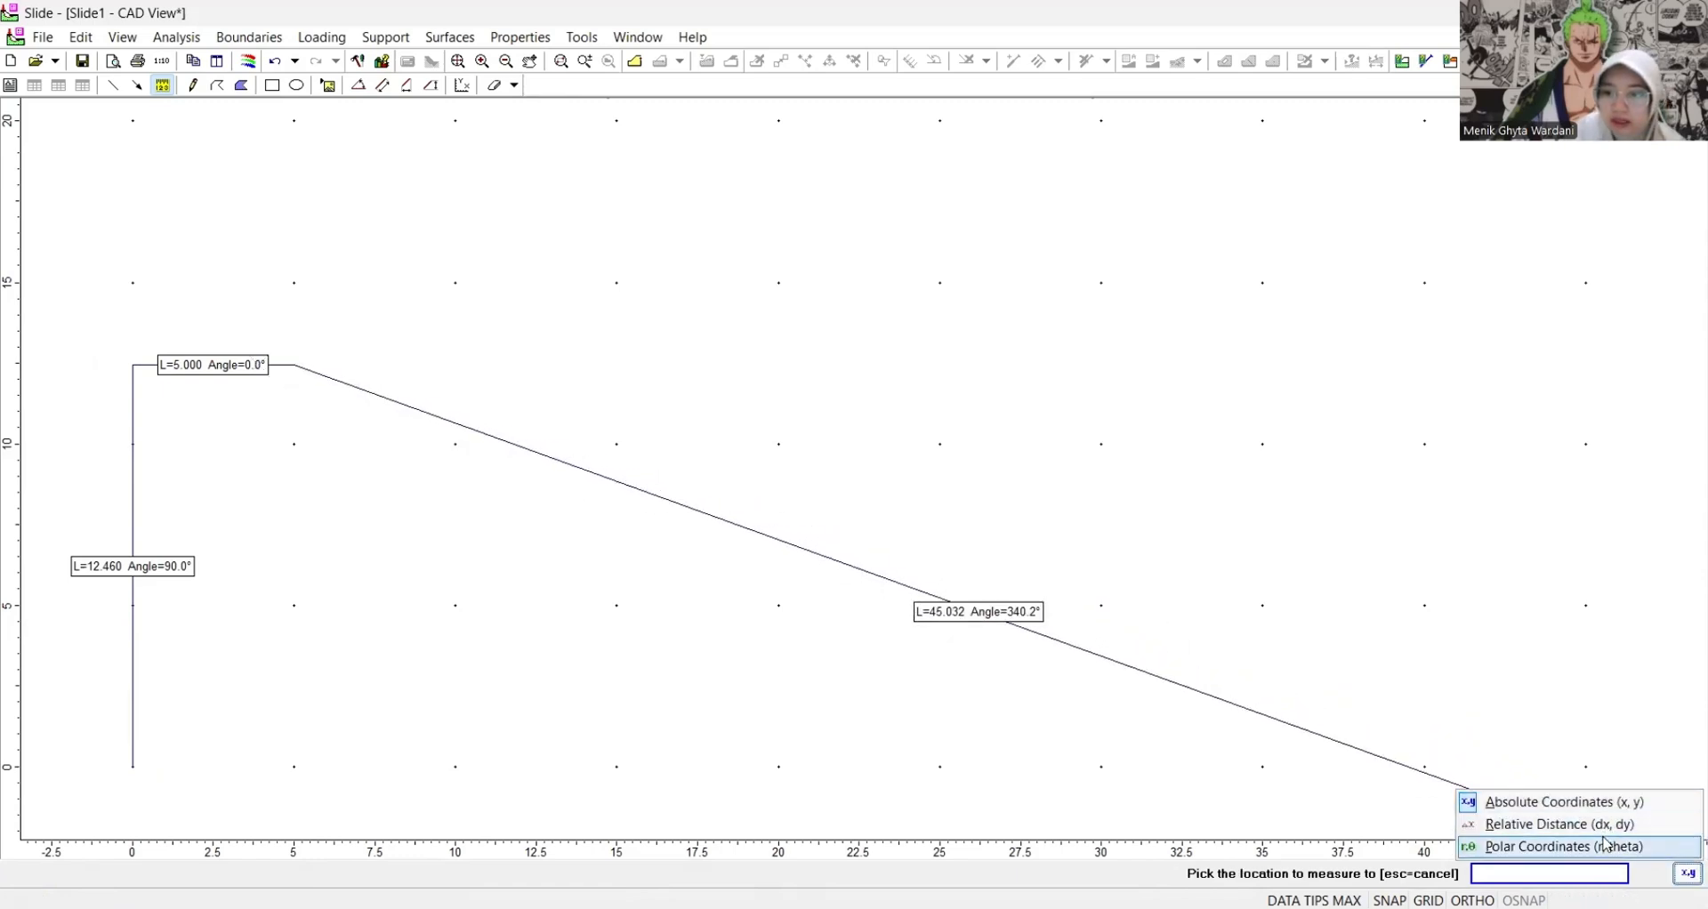
pyautogui.click(1603, 845)
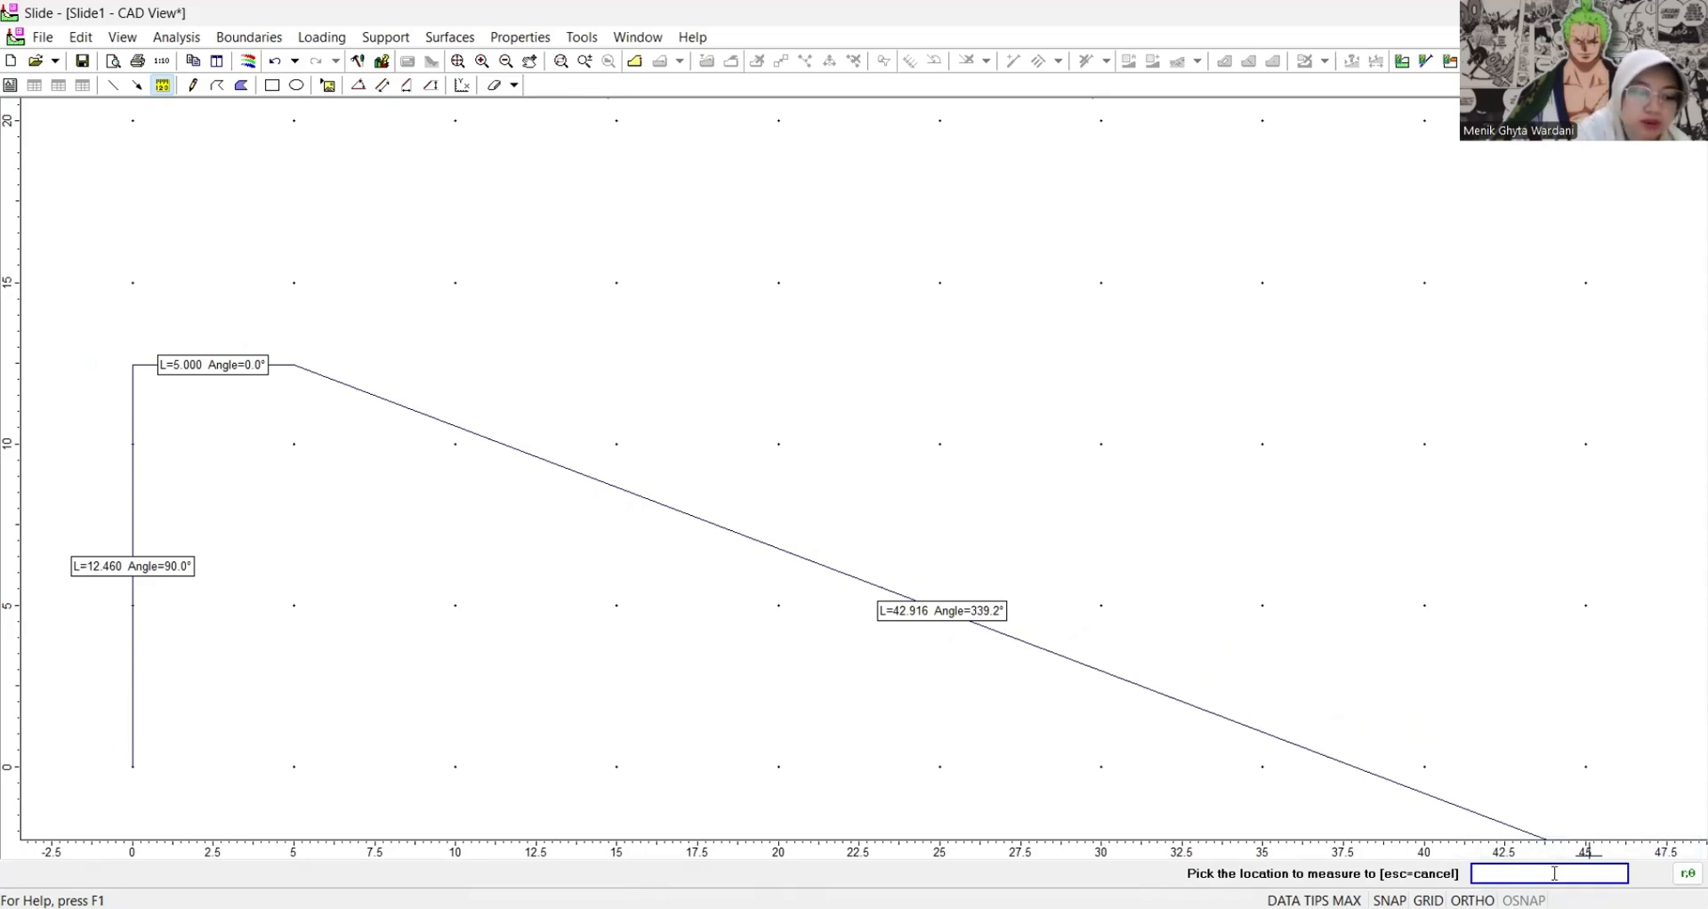
pyautogui.write('14')
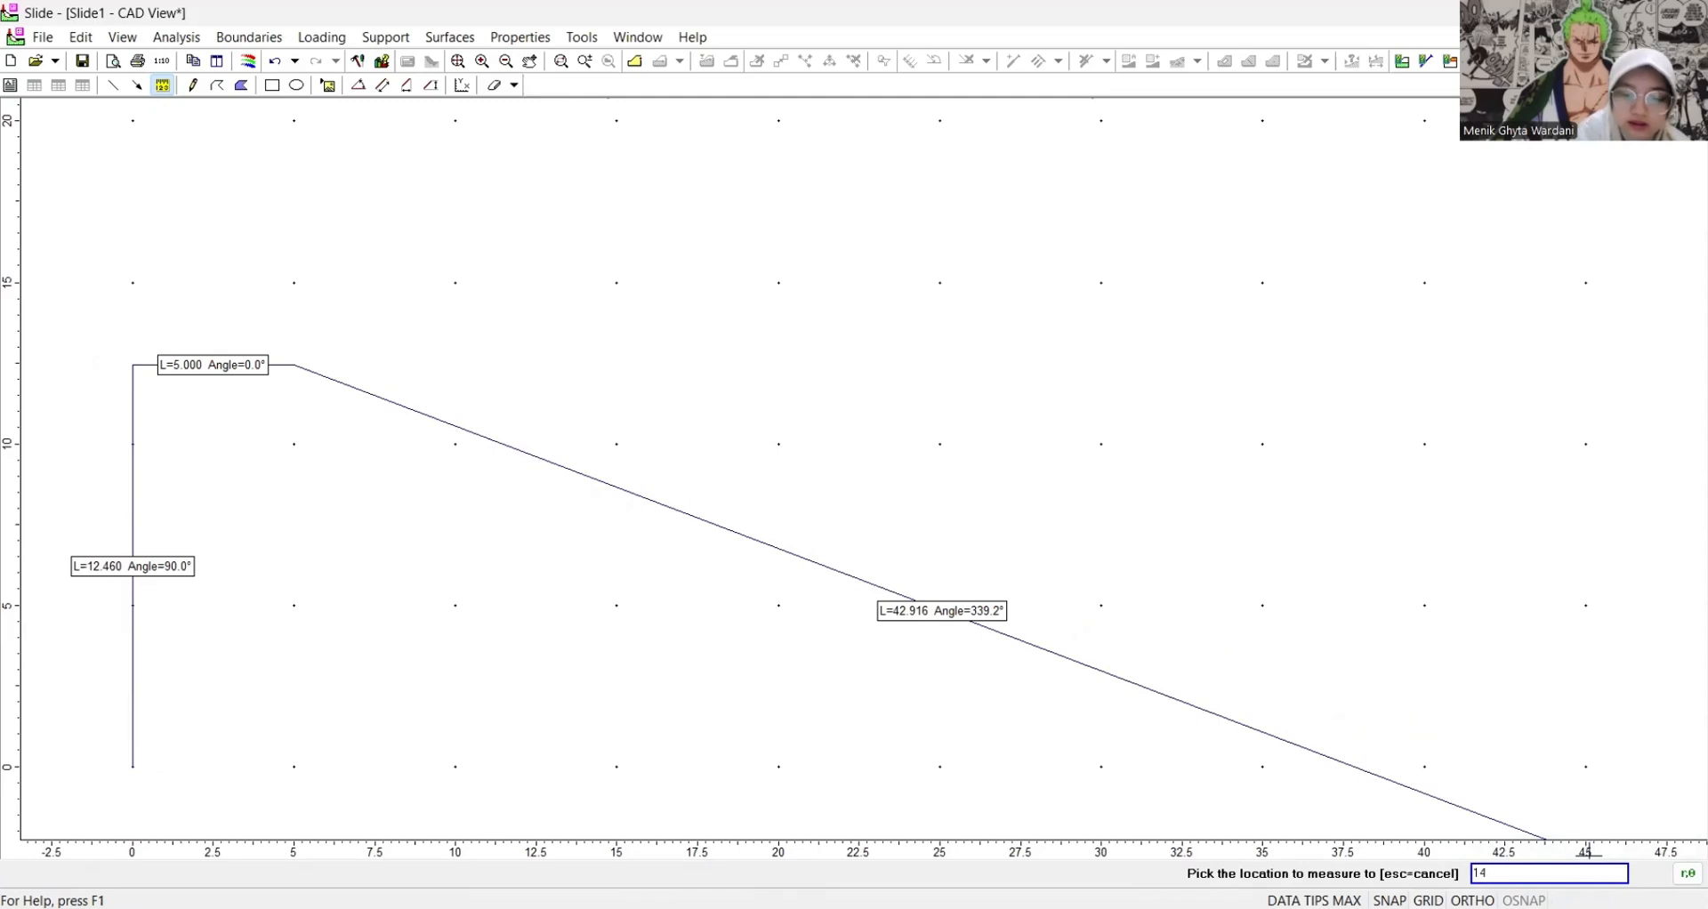
pyautogui.write('.65,')
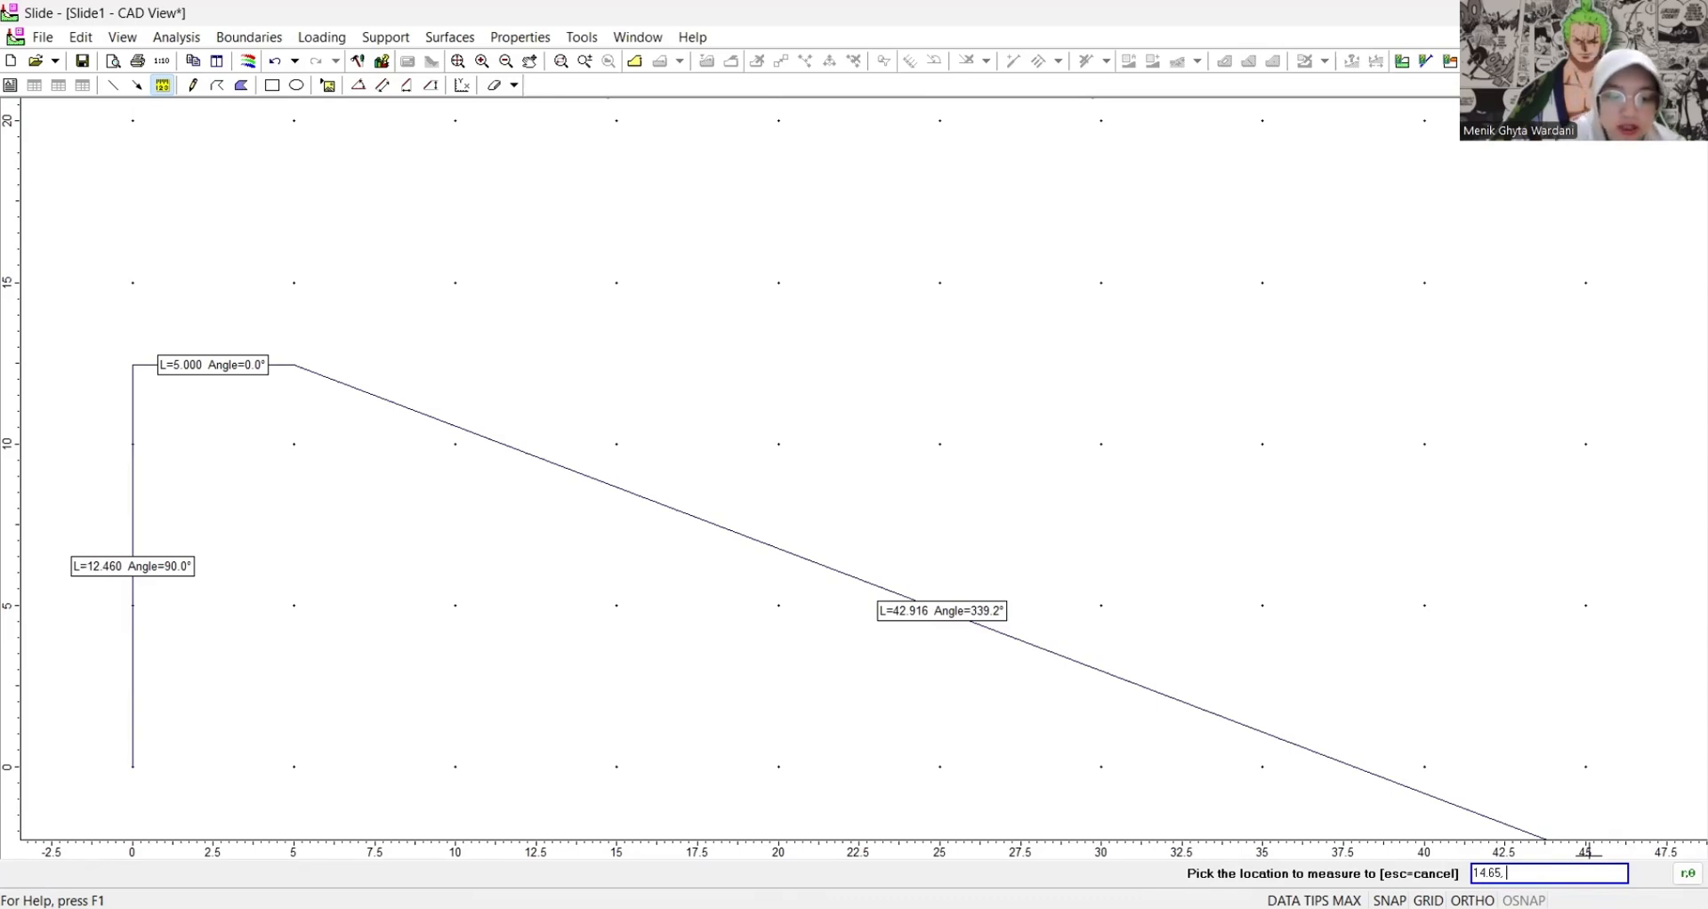
pyautogui.write('315')
pyautogui.press('Return')
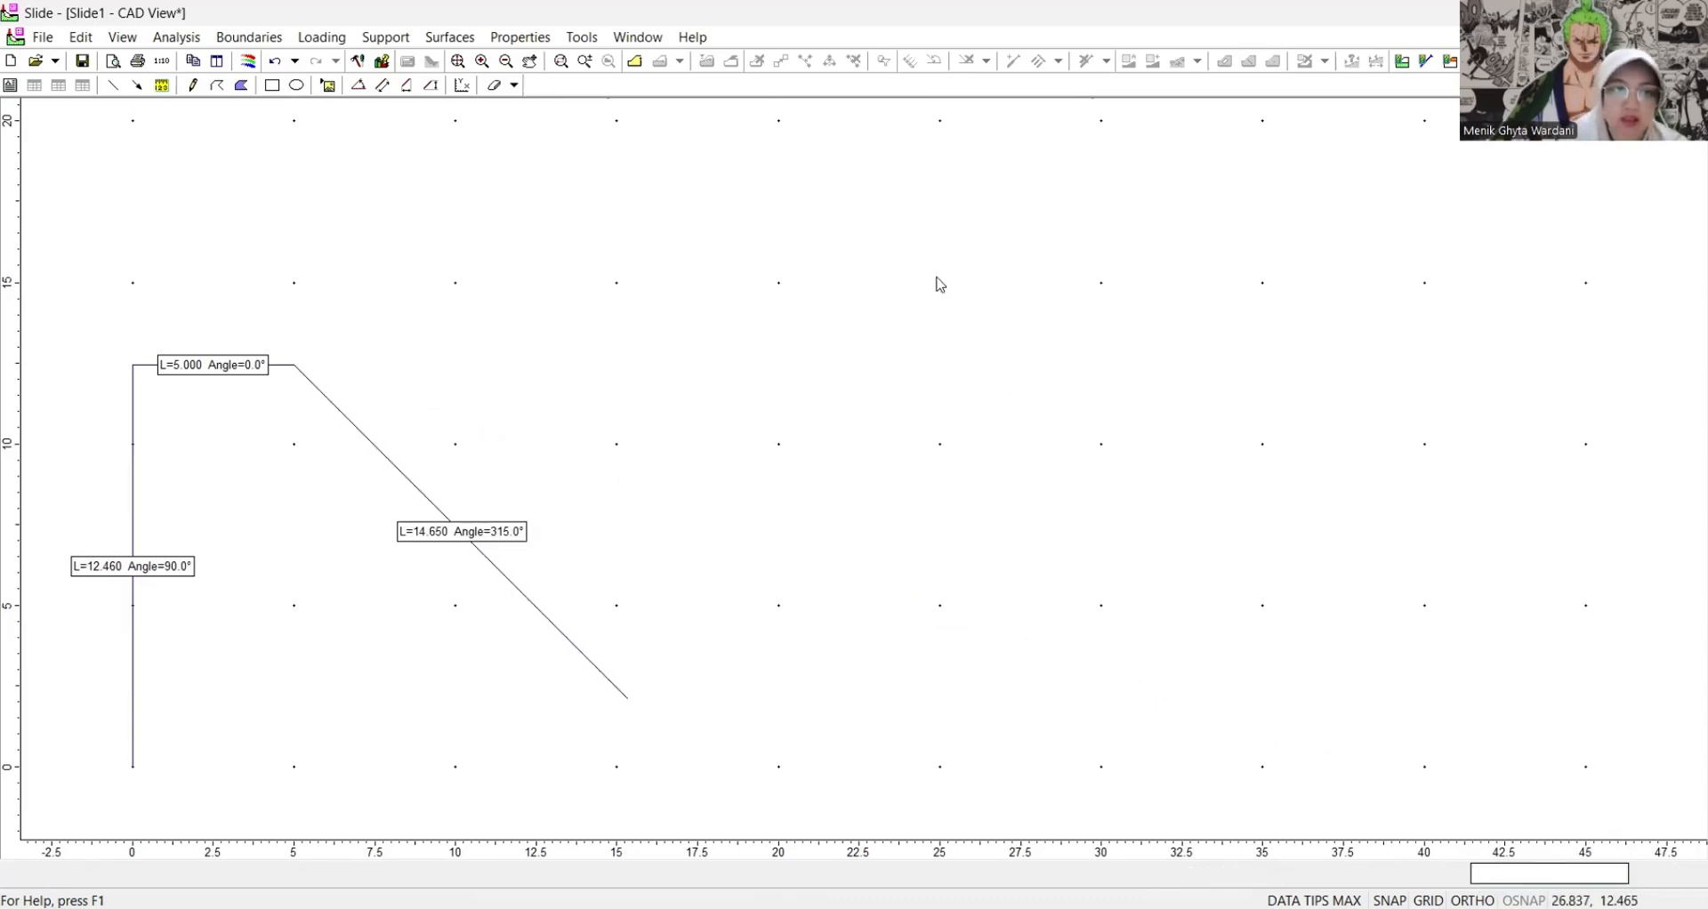
# - Add a horizontal dimension line from the toe of the slope, with polar length 5.0 and angle 0°
pyautogui.click(161, 84)
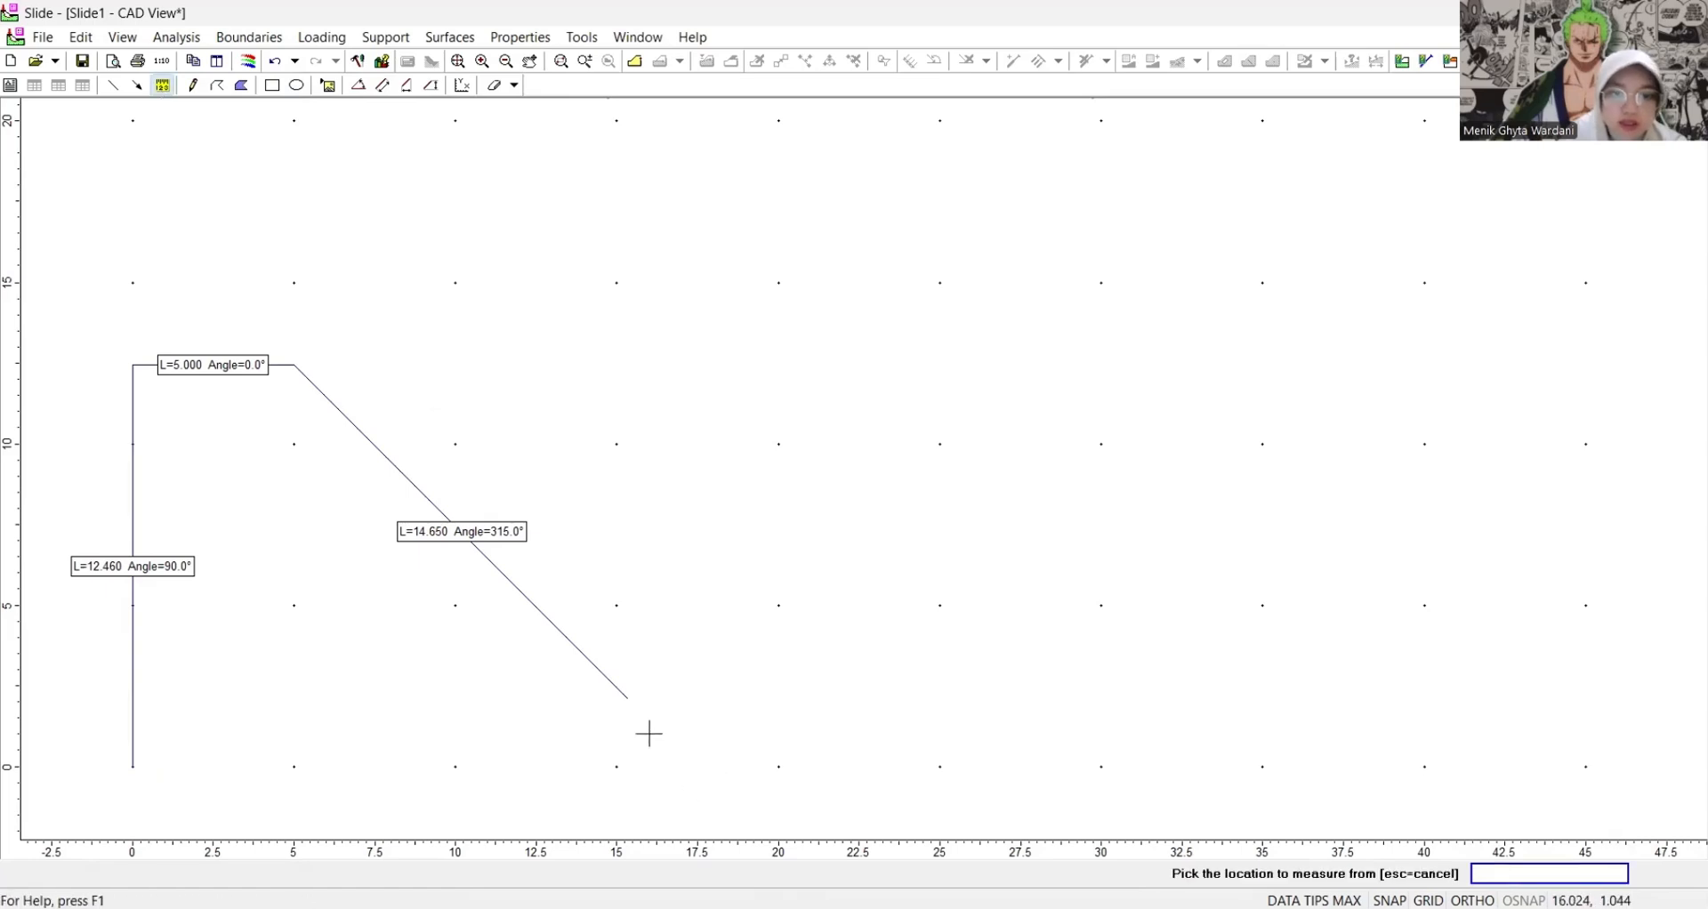
pyautogui.click(627, 698)
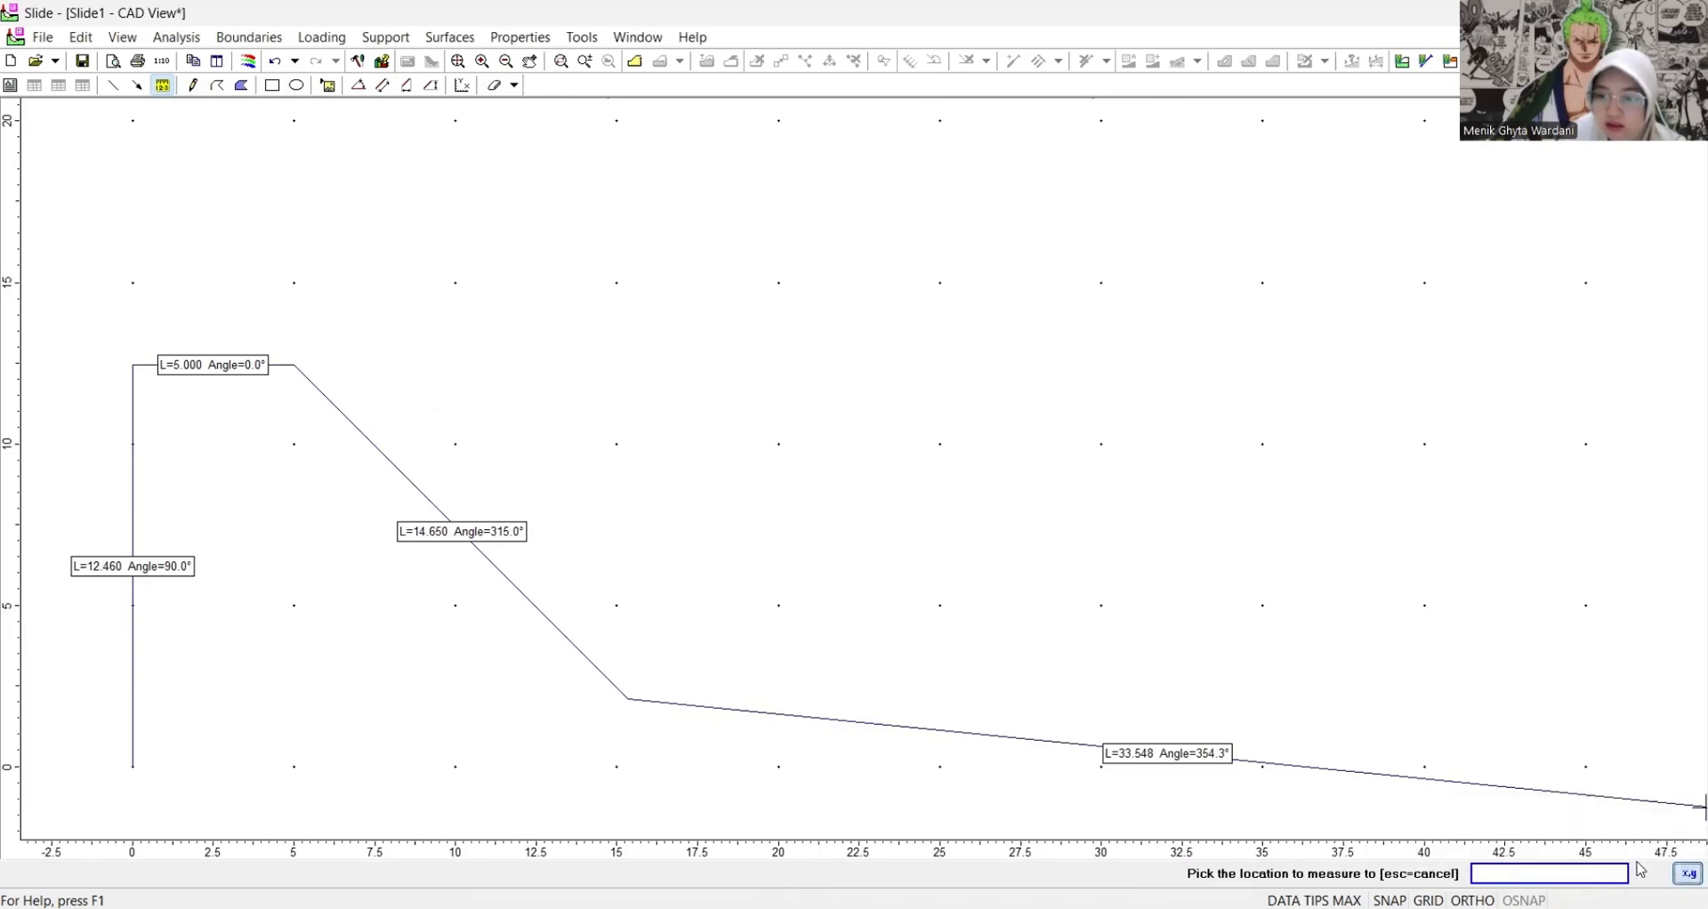
pyautogui.click(1687, 873)
pyautogui.write('5')
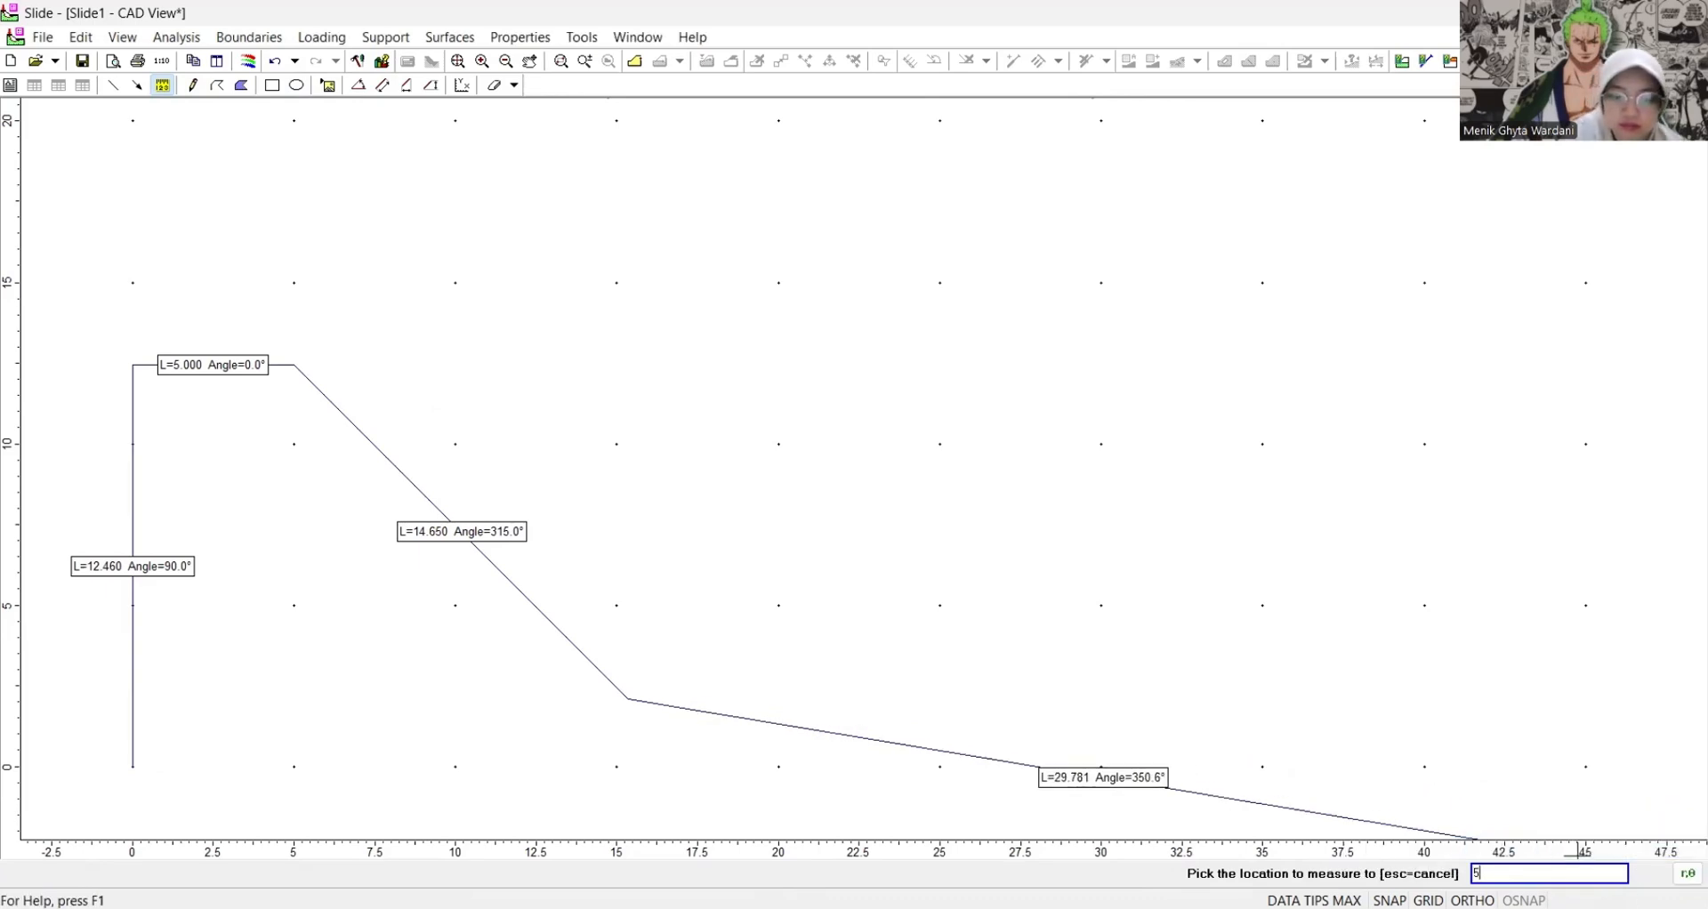
pyautogui.write('.0,')
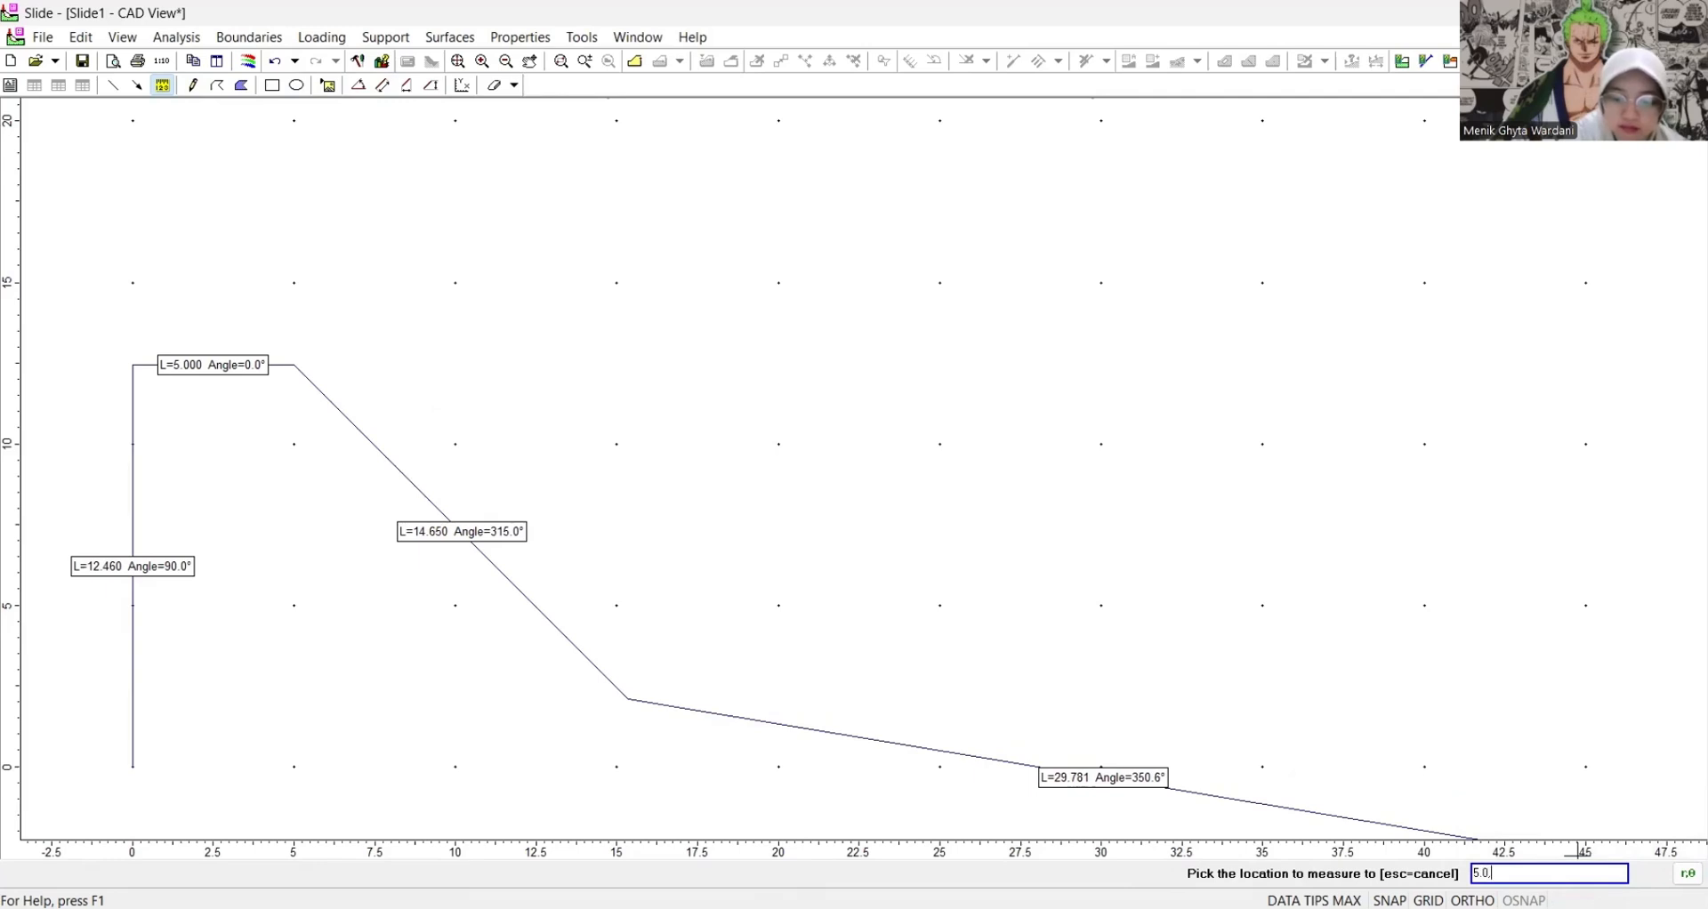
pyautogui.write('0')
pyautogui.press('Return')
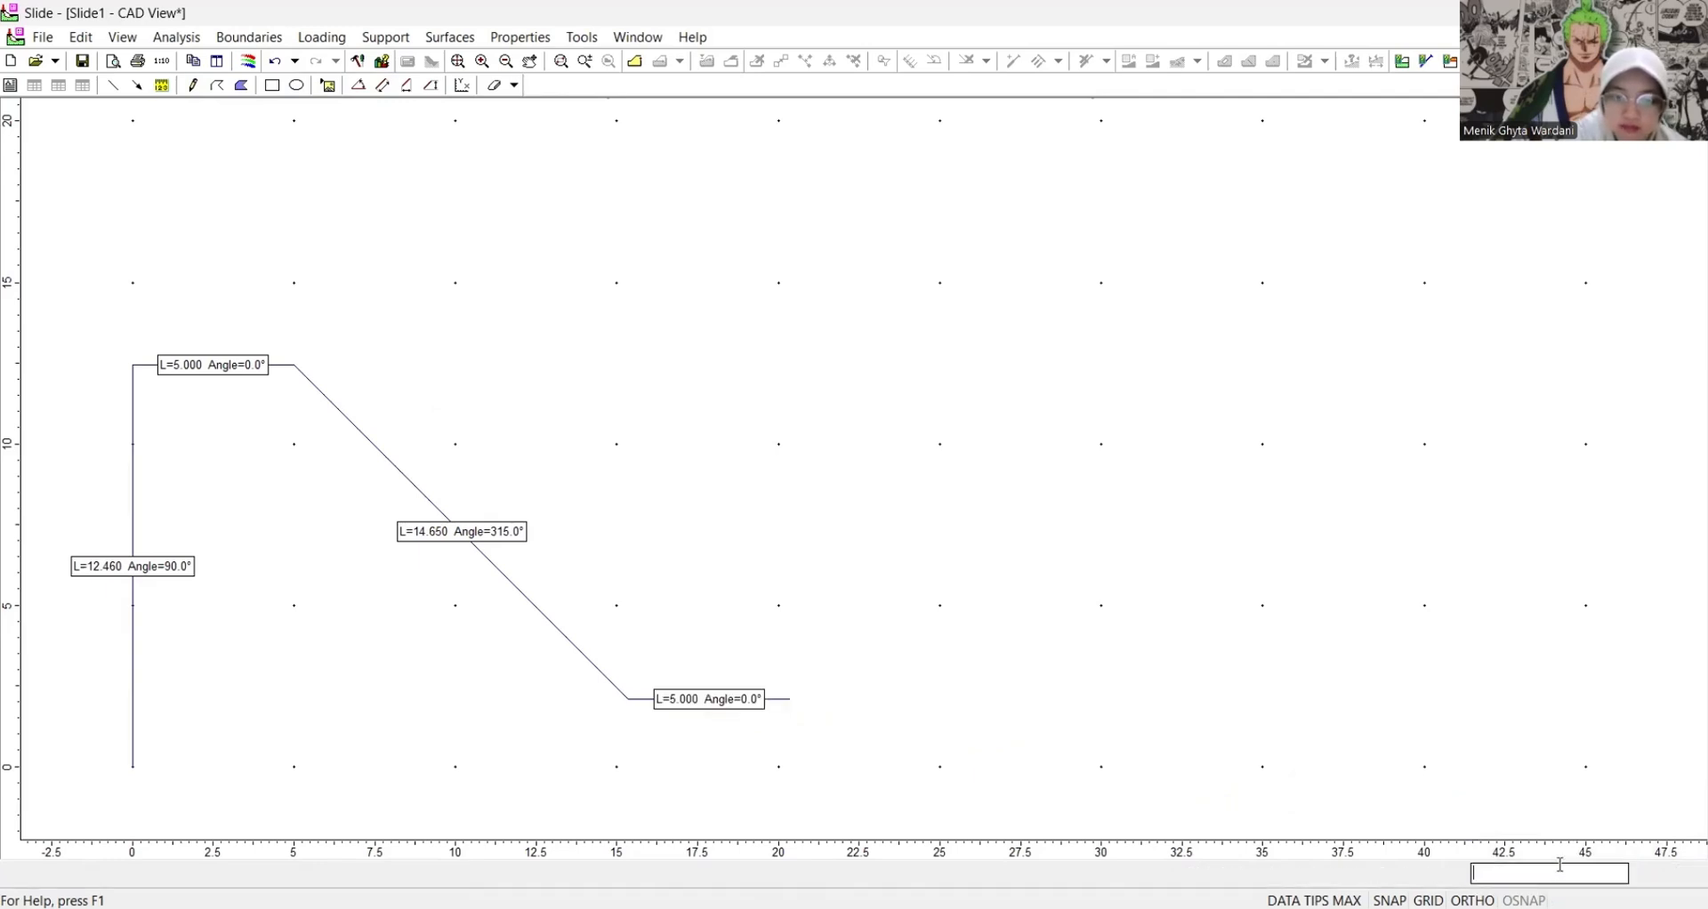
# - Add the base dimension line from the origin (0, 0), with polar length 20.36 and angle 0°
pyautogui.click(162, 85)
pyautogui.click(132, 765)
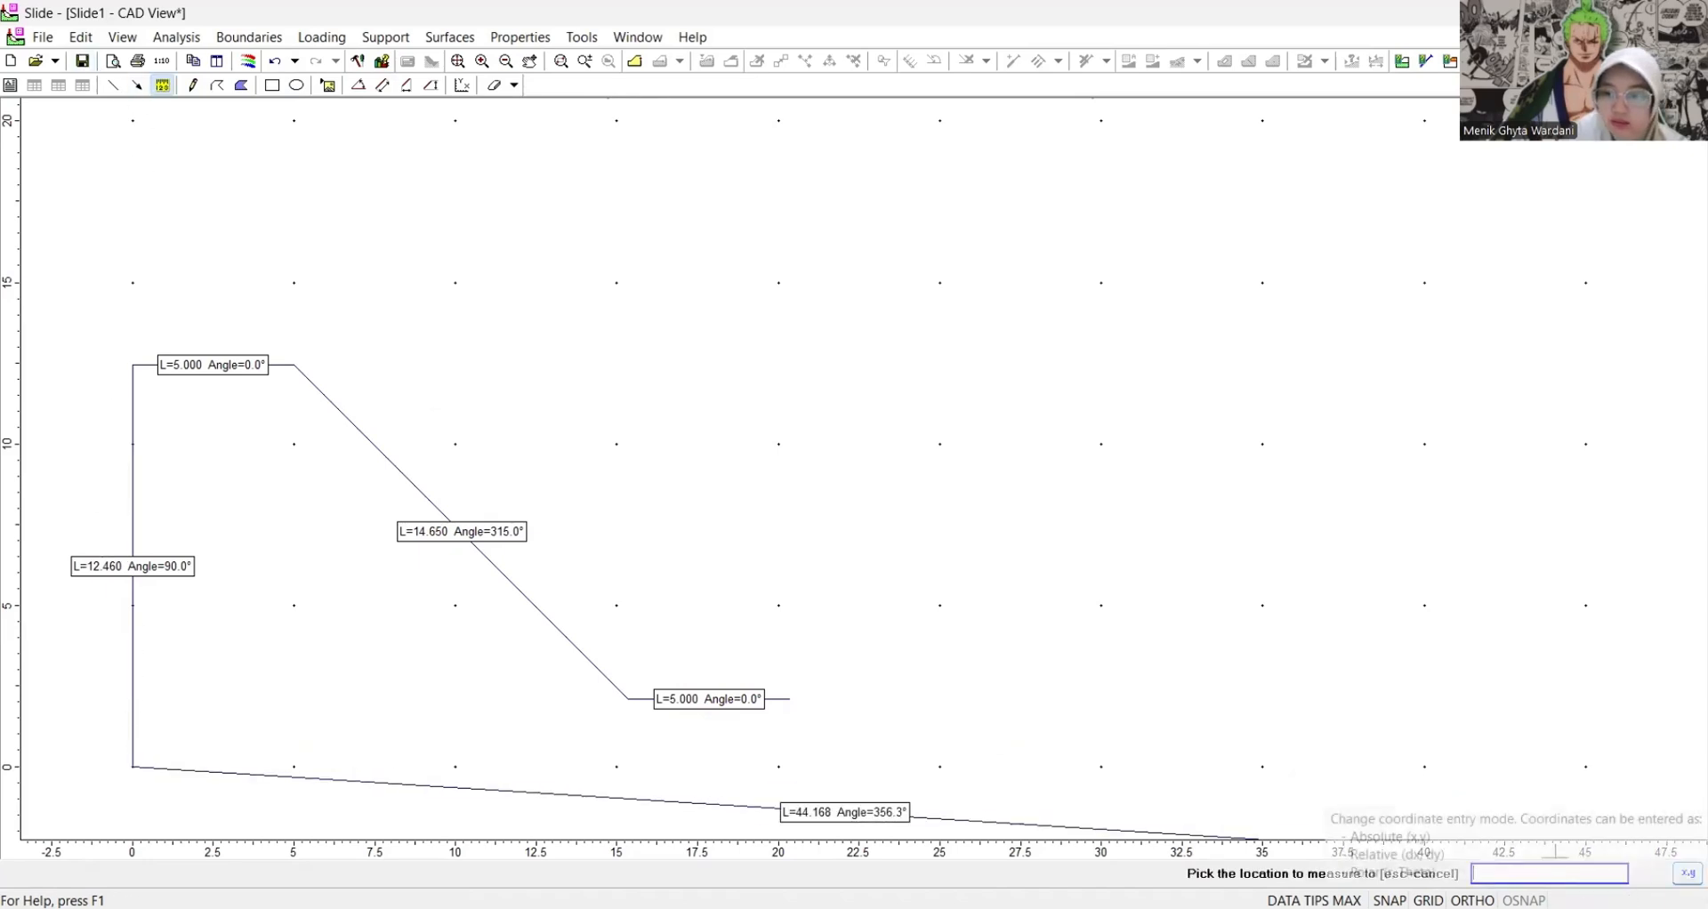
pyautogui.click(1687, 873)
pyautogui.click(1566, 880)
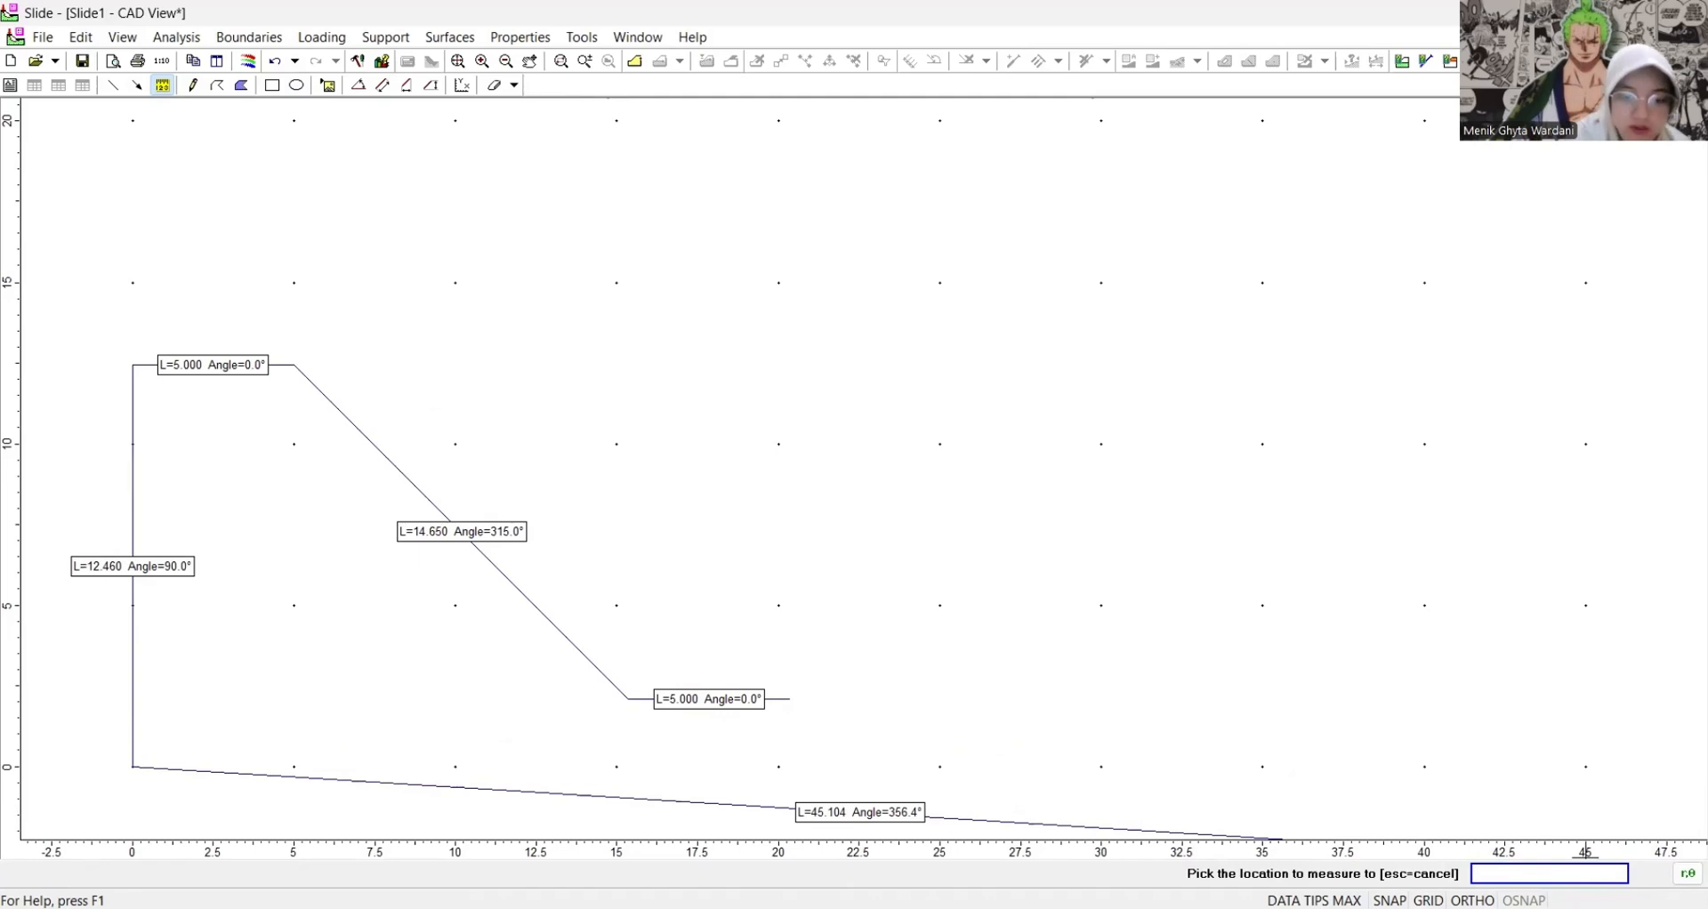
pyautogui.write('20')
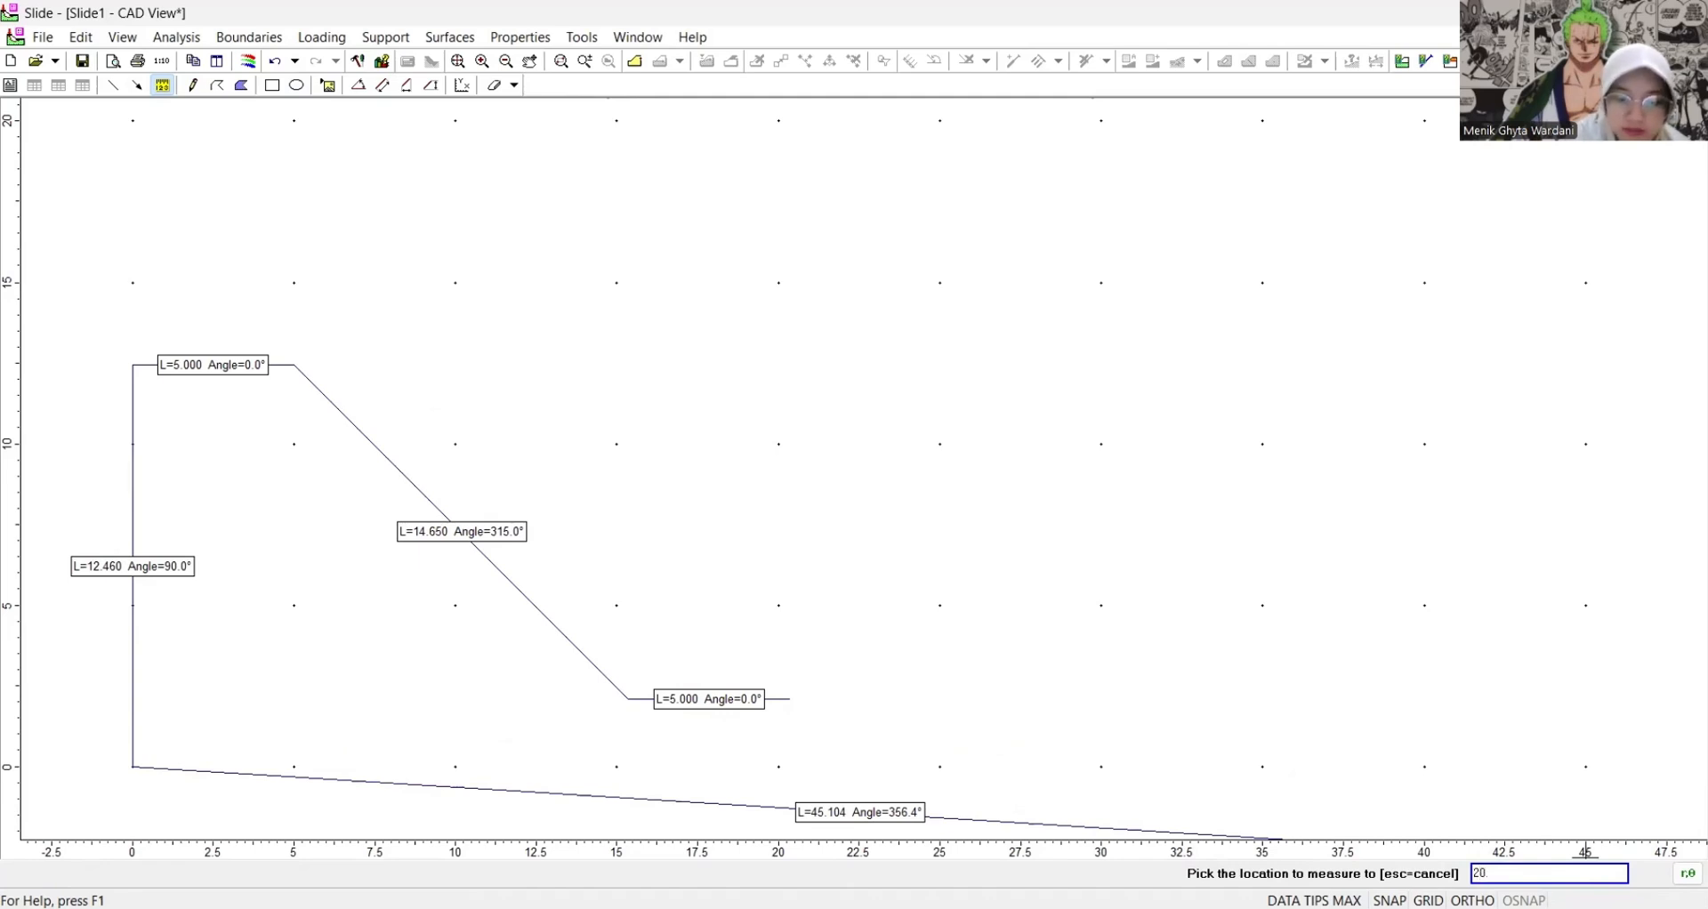
pyautogui.write('.36,')
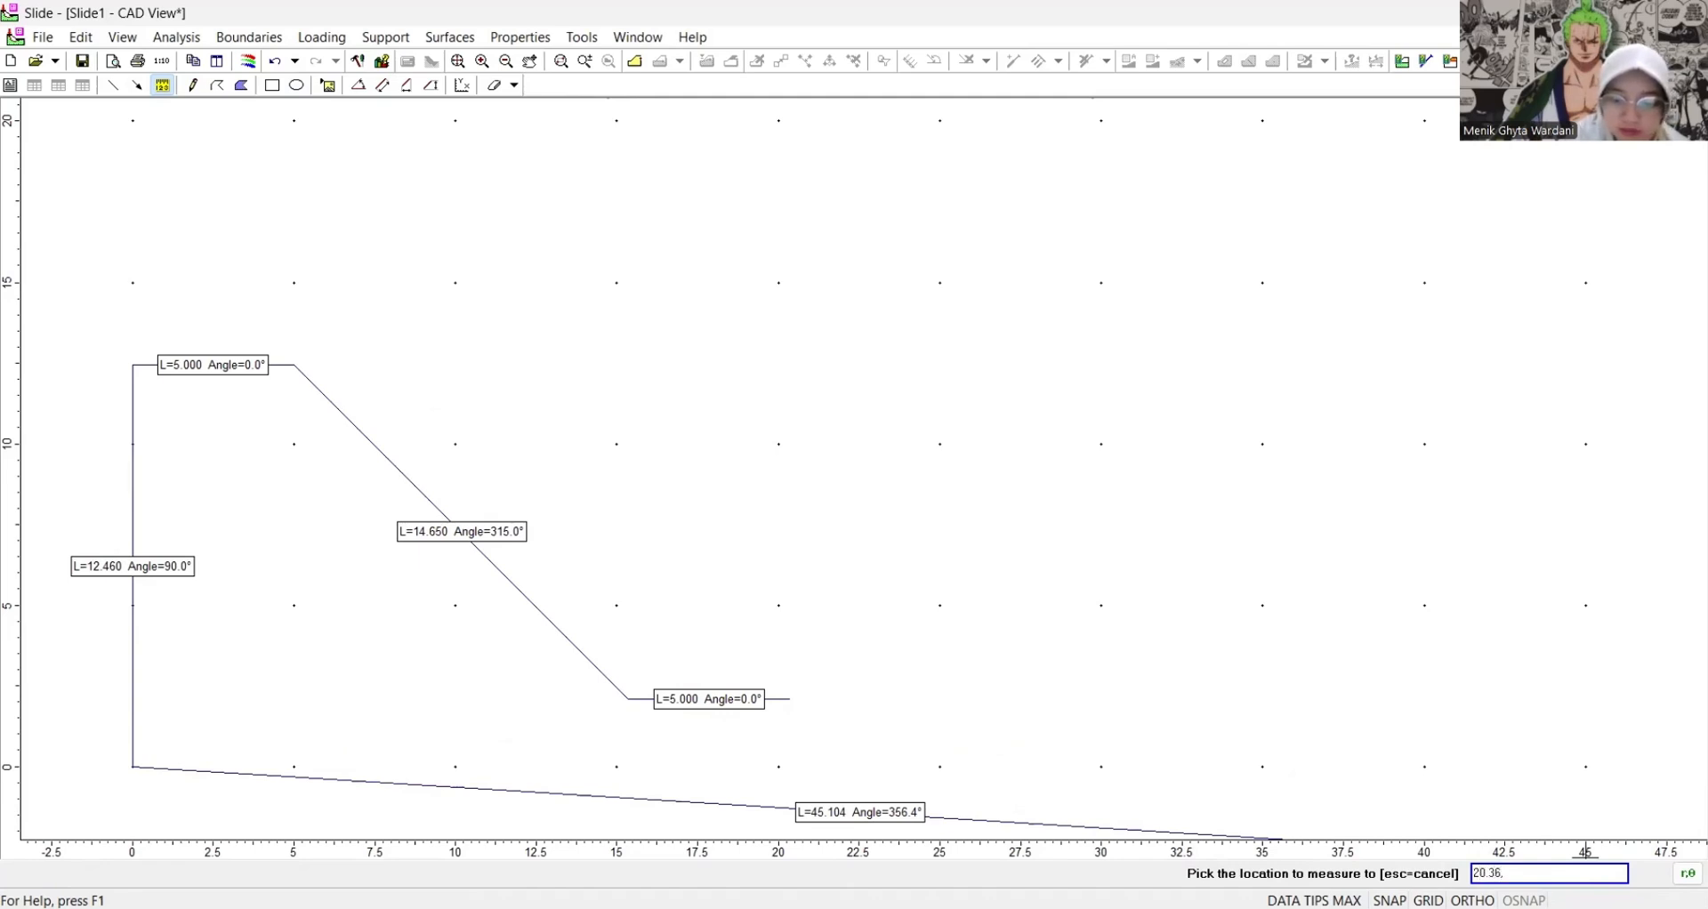
pyautogui.write('0')
pyautogui.press('Return')
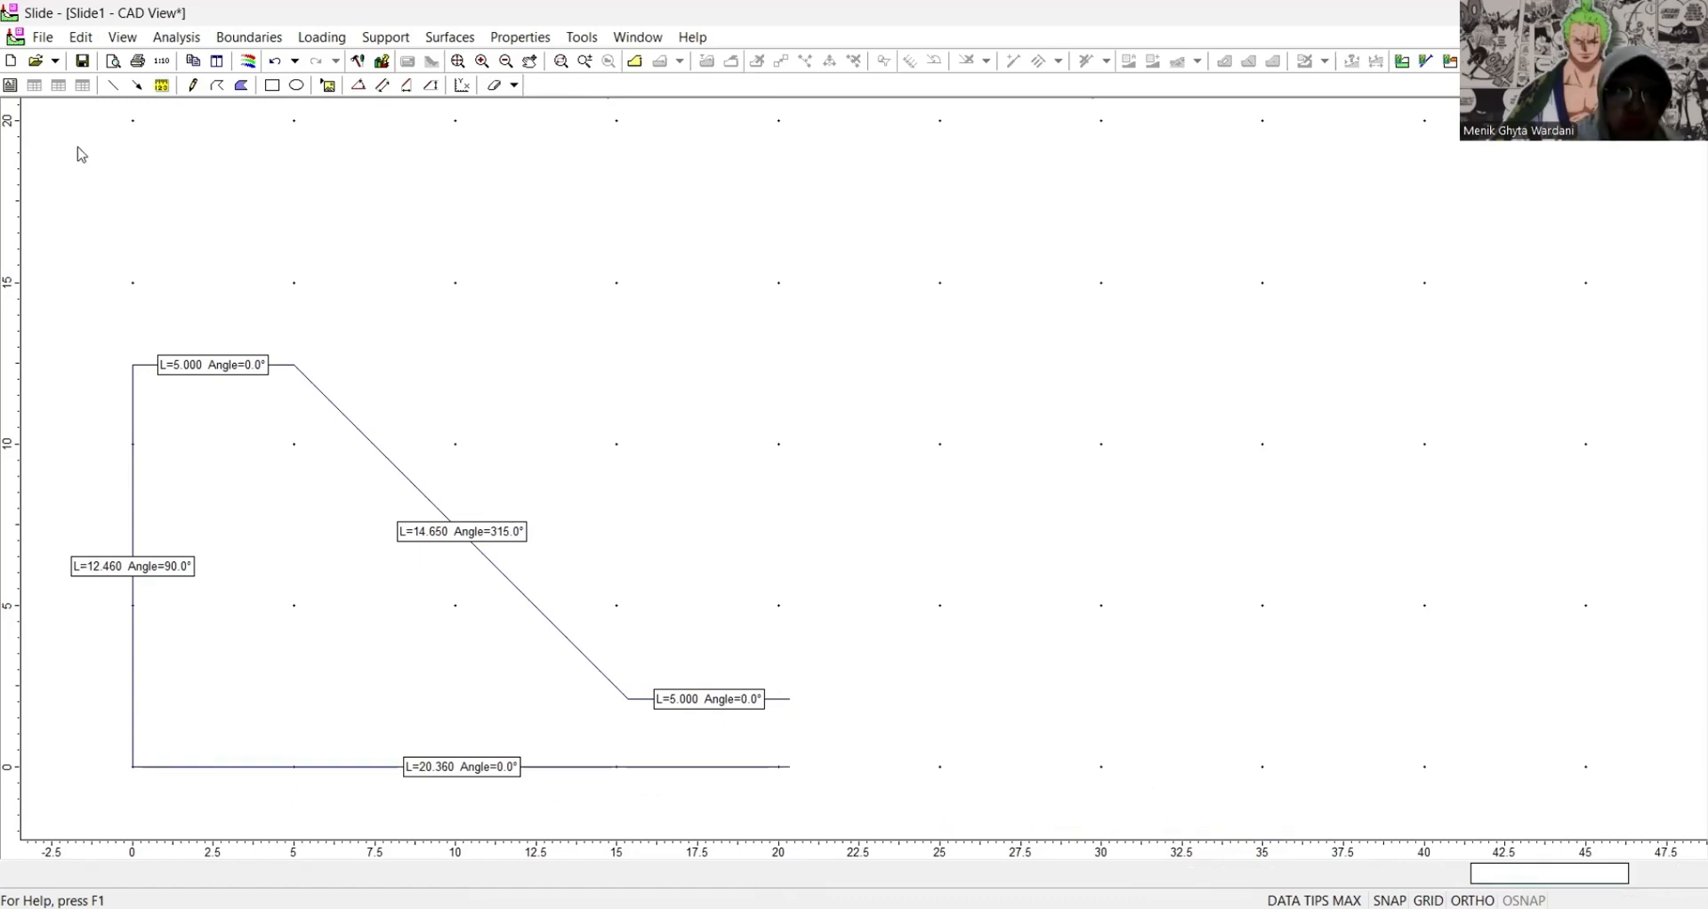
# - Add a vertical dimension line from the free end of the base line up to the end of the toe line
pyautogui.click(161, 85)
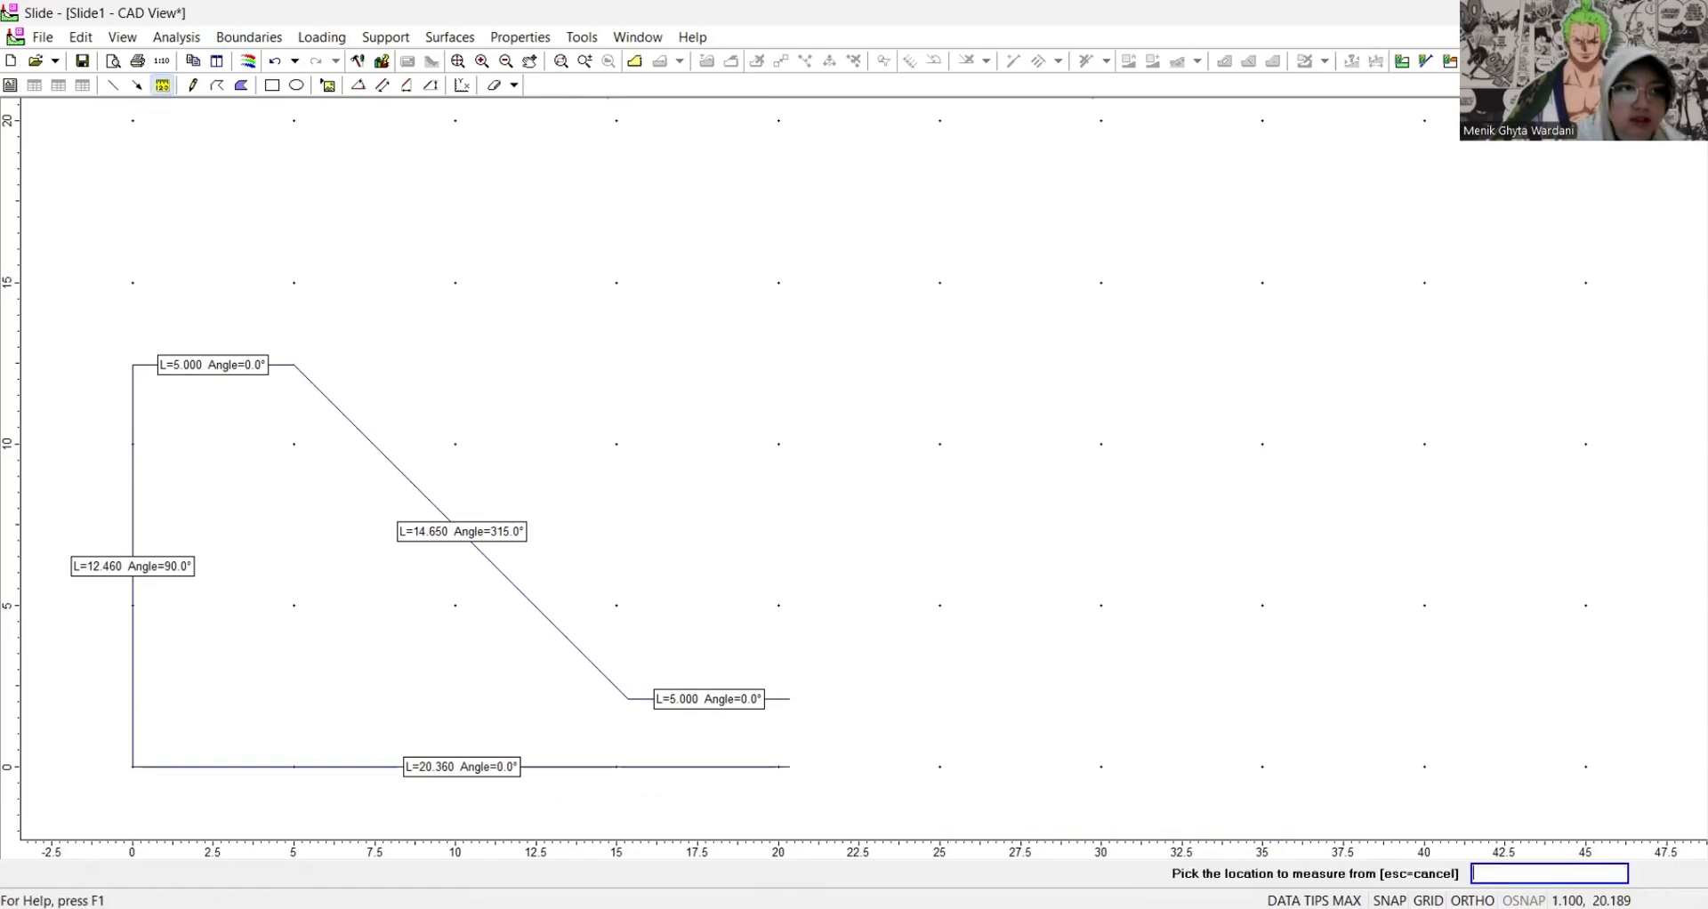
pyautogui.click(790, 765)
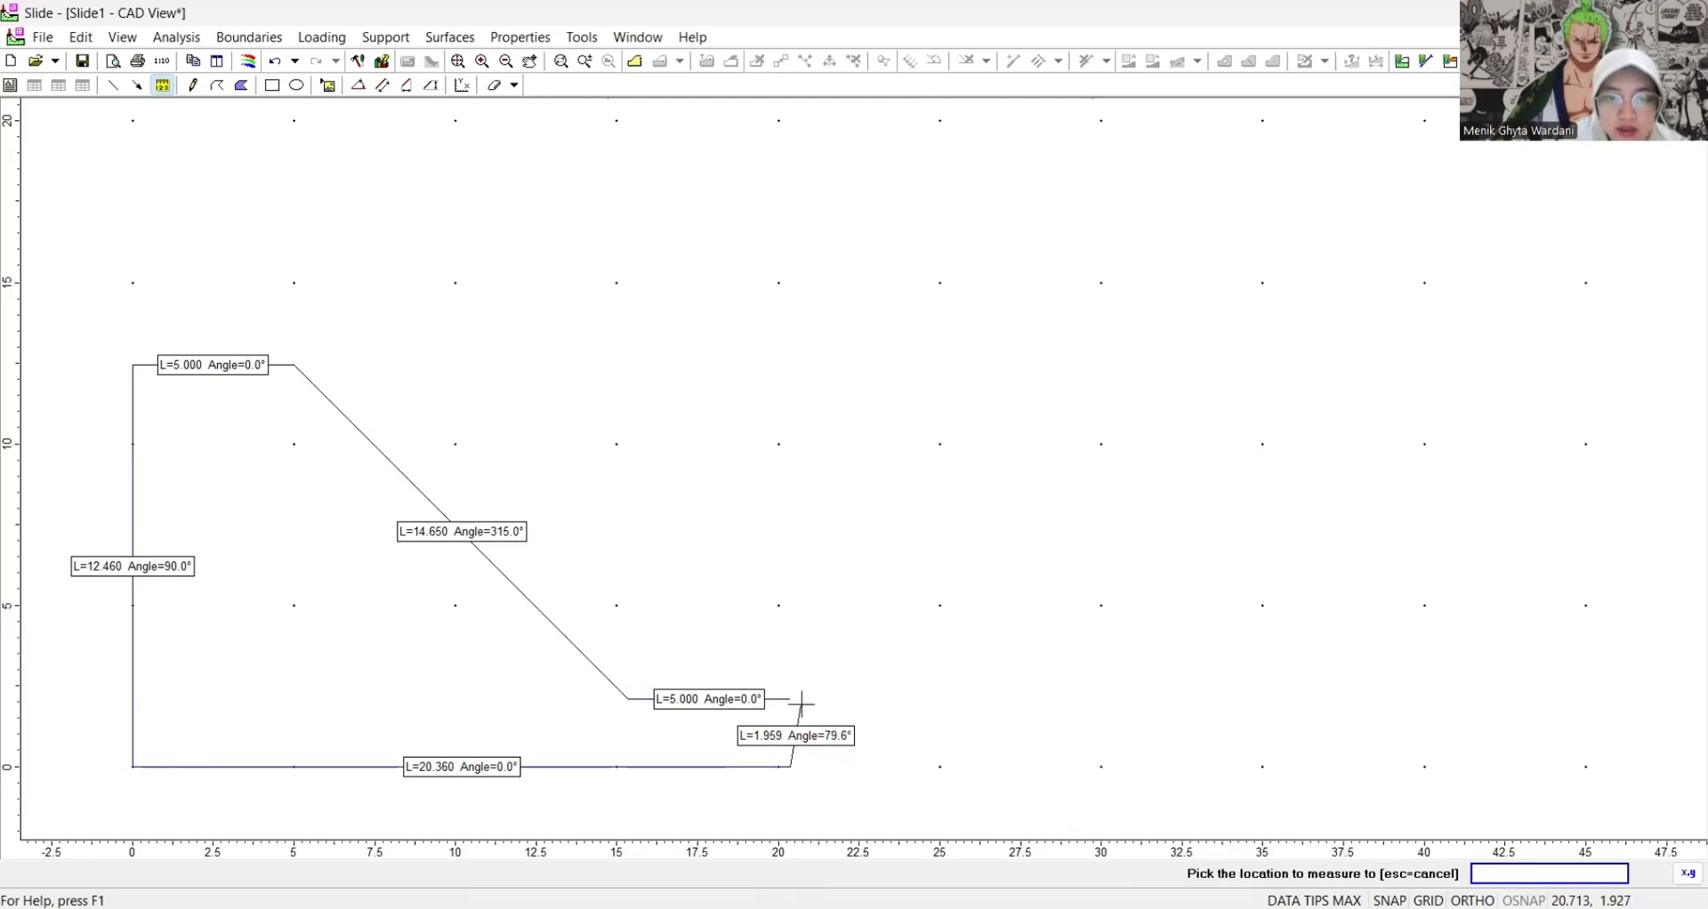
pyautogui.click(800, 710)
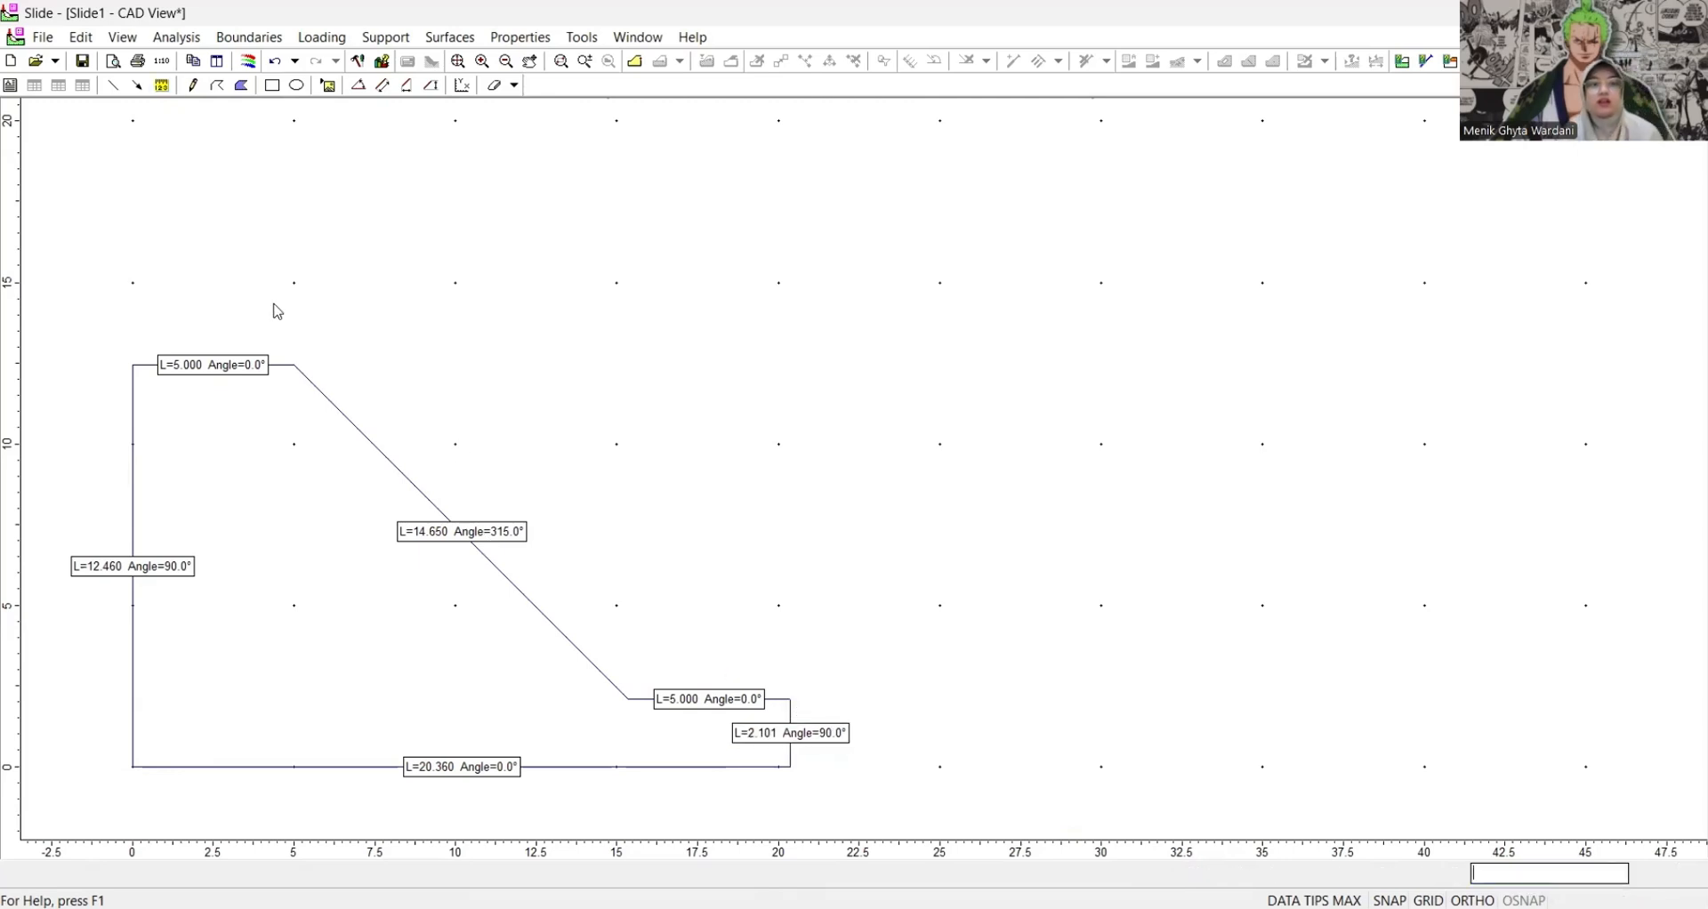
# - Draw a closed external boundary through all six corners of the dimensioned slope outline, starting and ending at the upper crest corner above the origin
pyautogui.click(635, 62)
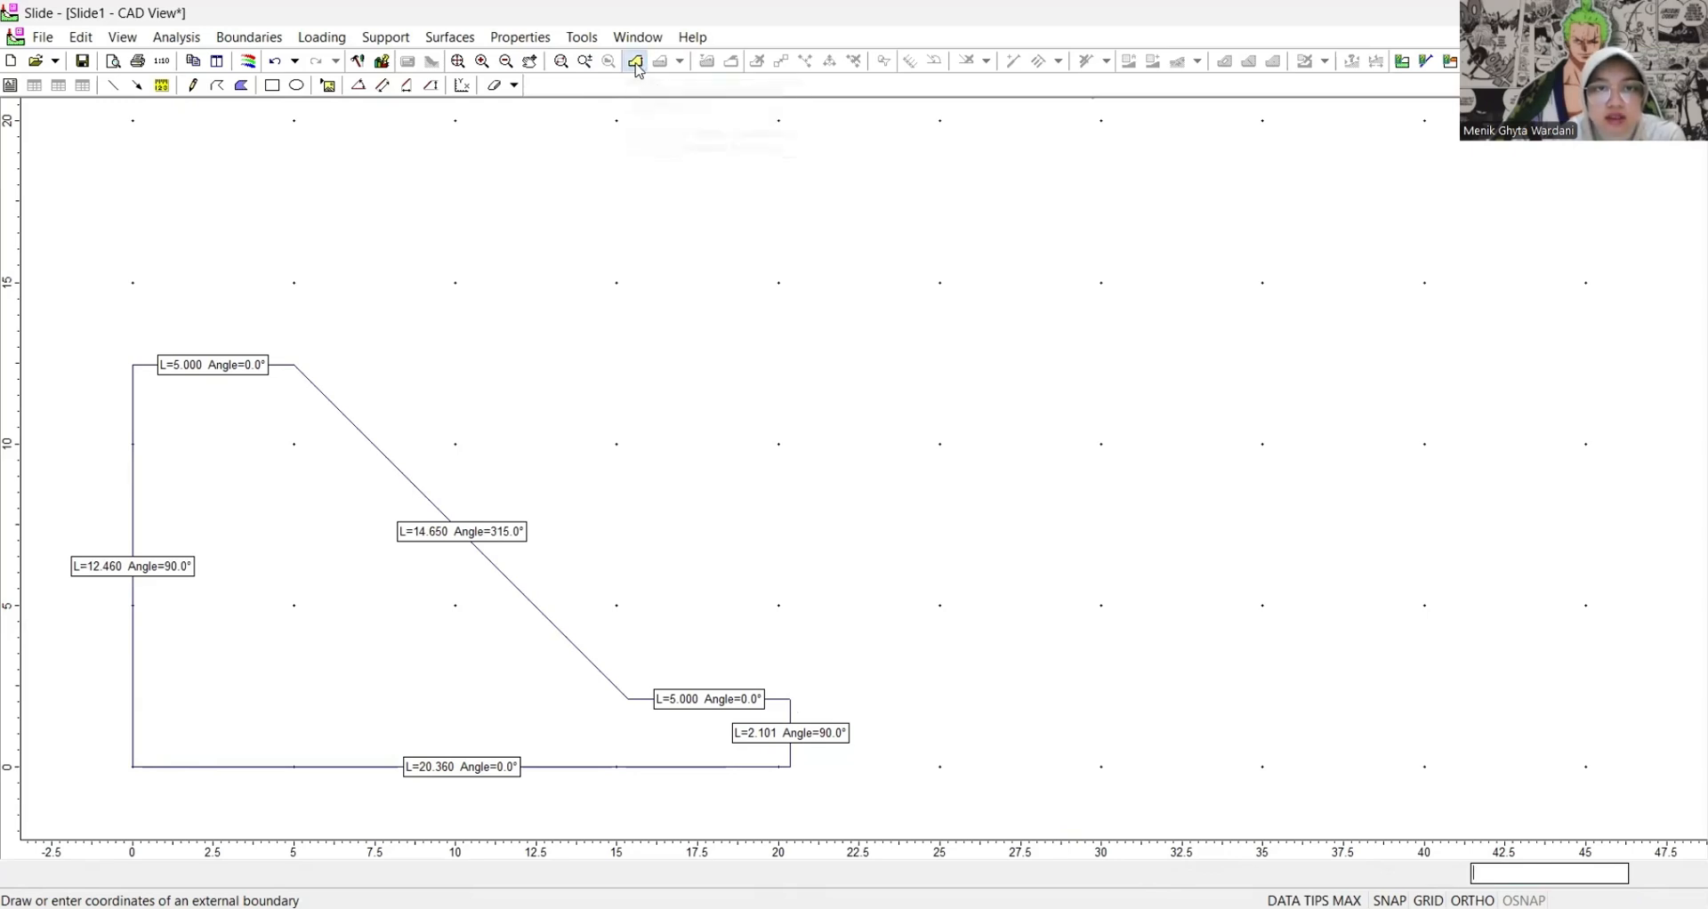
pyautogui.click(133, 365)
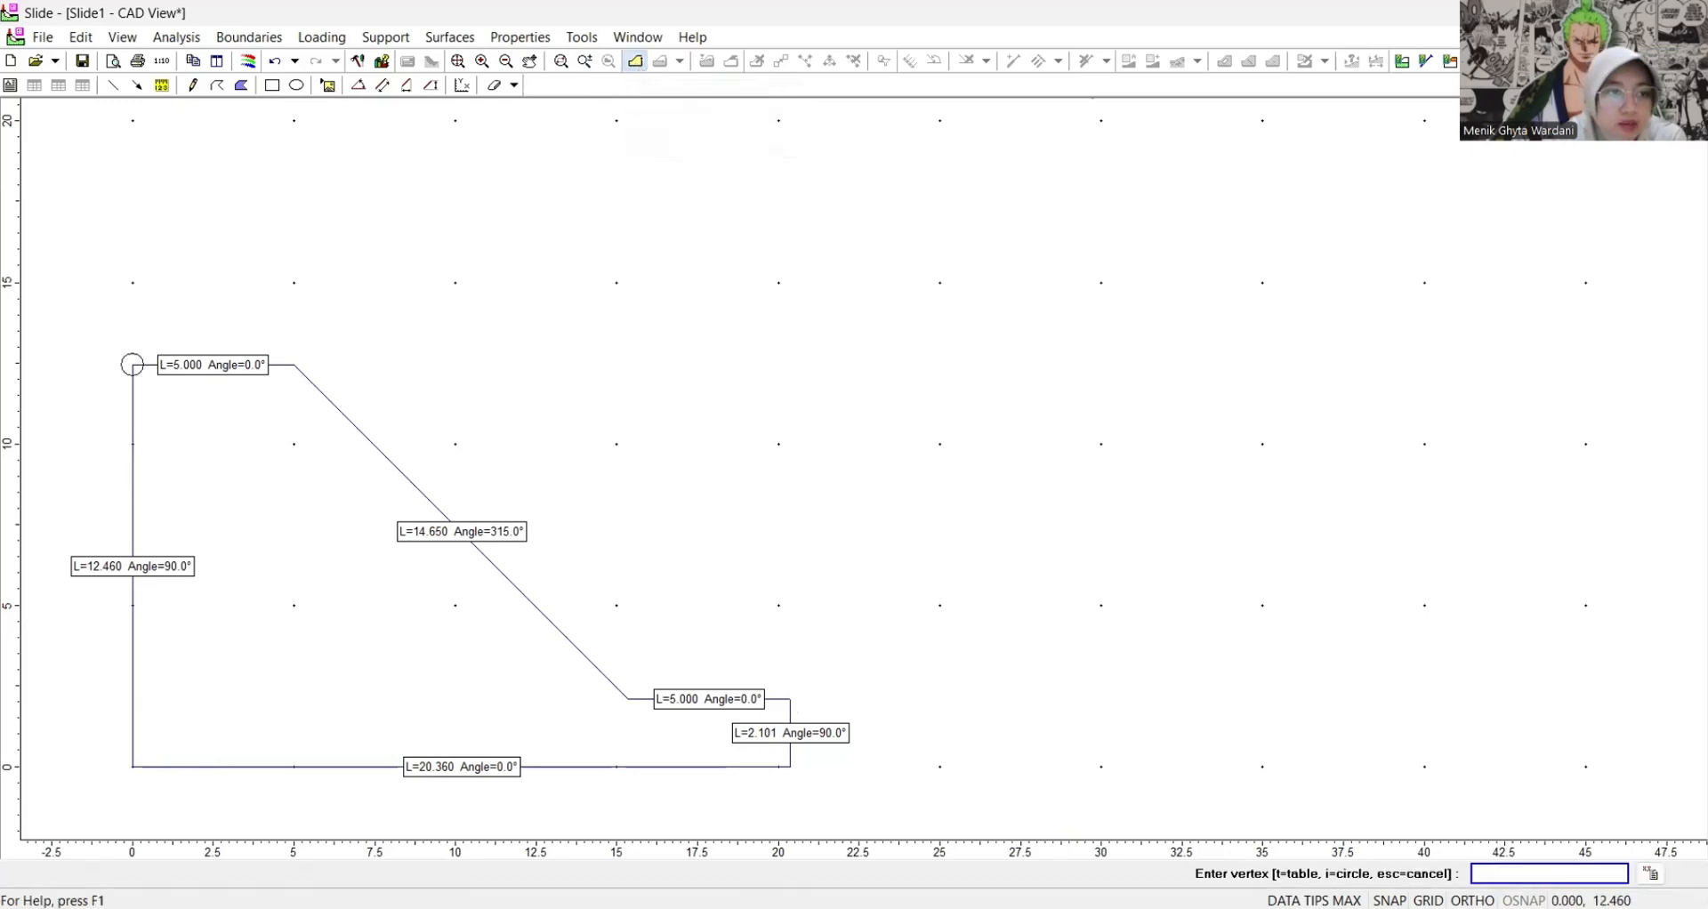
pyautogui.click(293, 364)
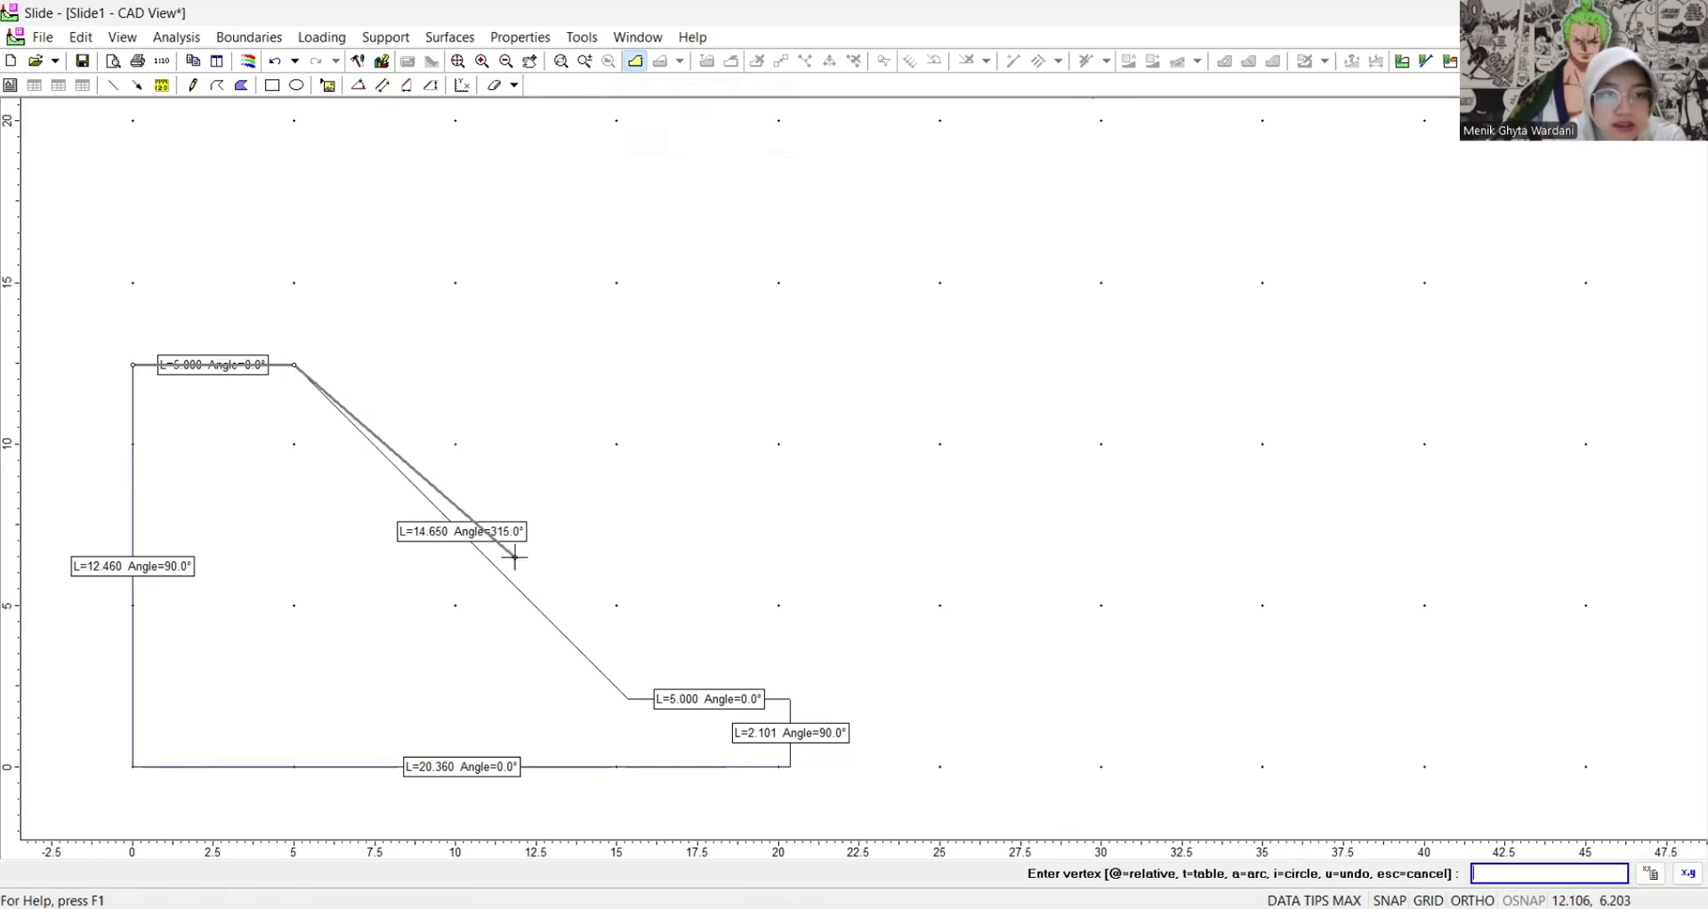
pyautogui.click(628, 698)
pyautogui.click(790, 698)
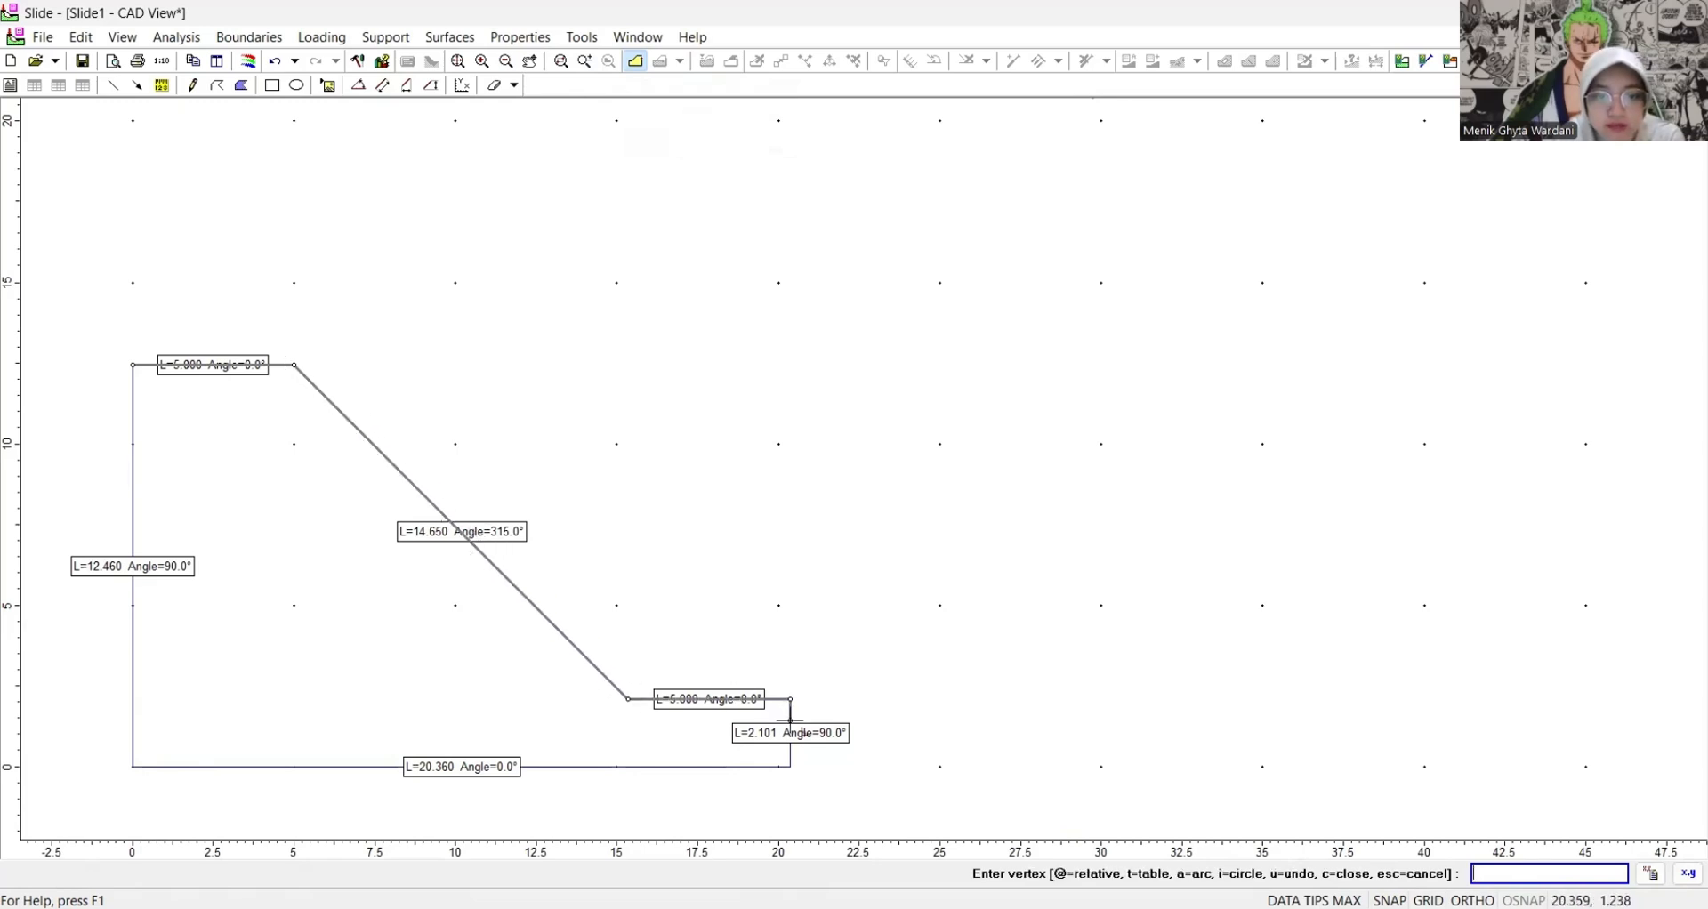
pyautogui.click(789, 766)
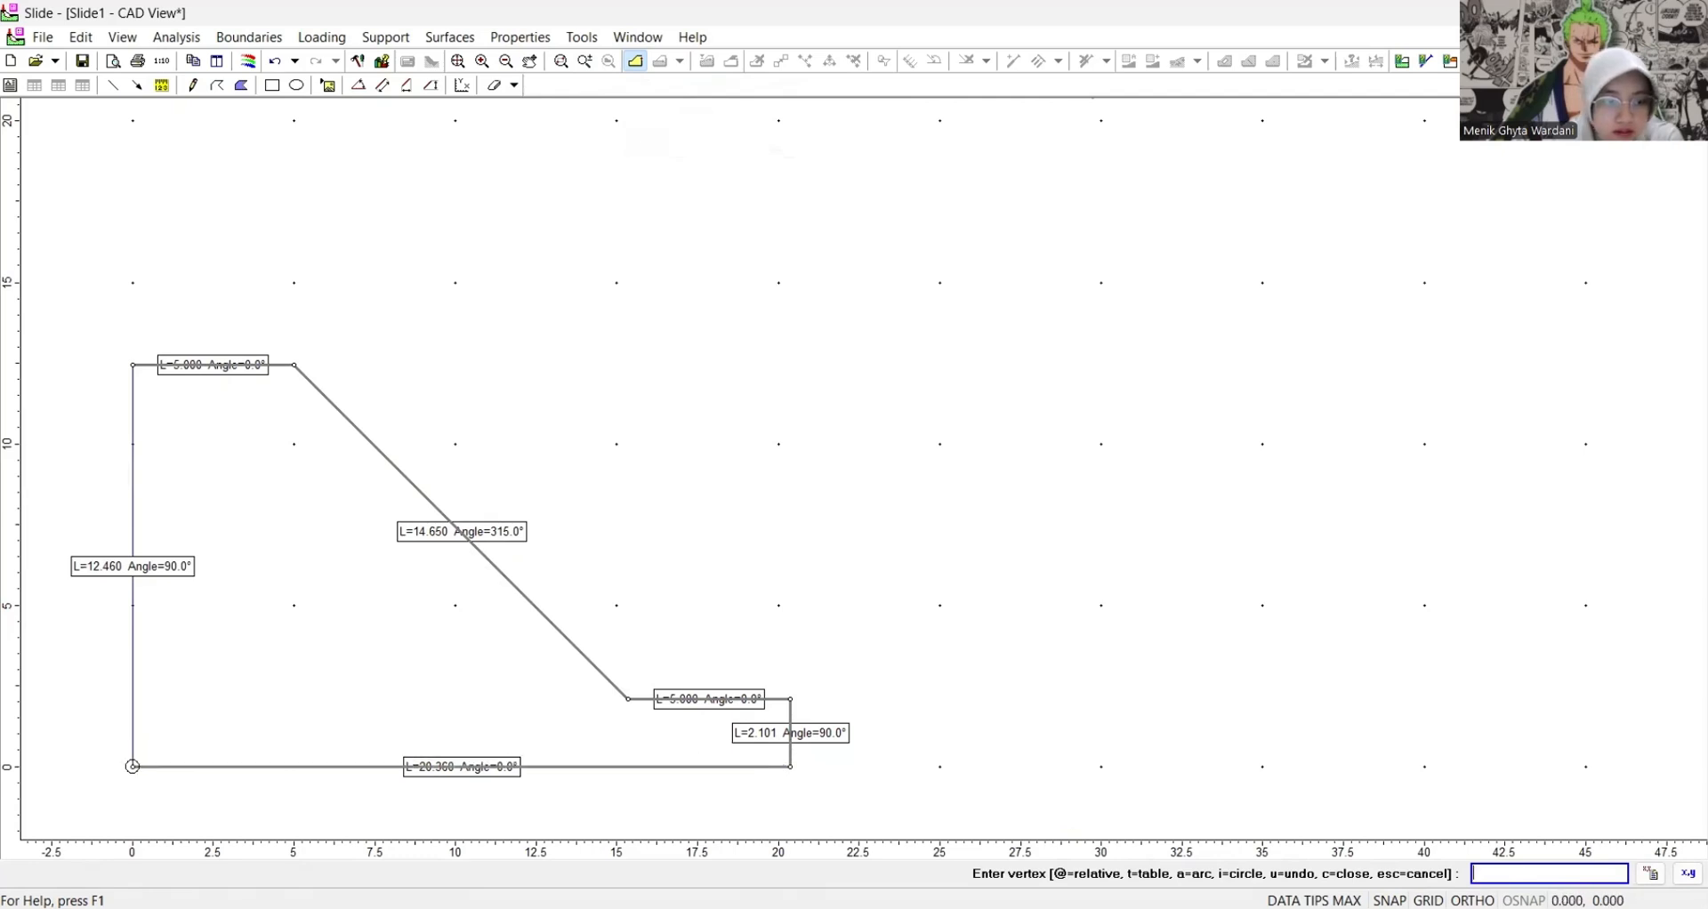
pyautogui.click(134, 766)
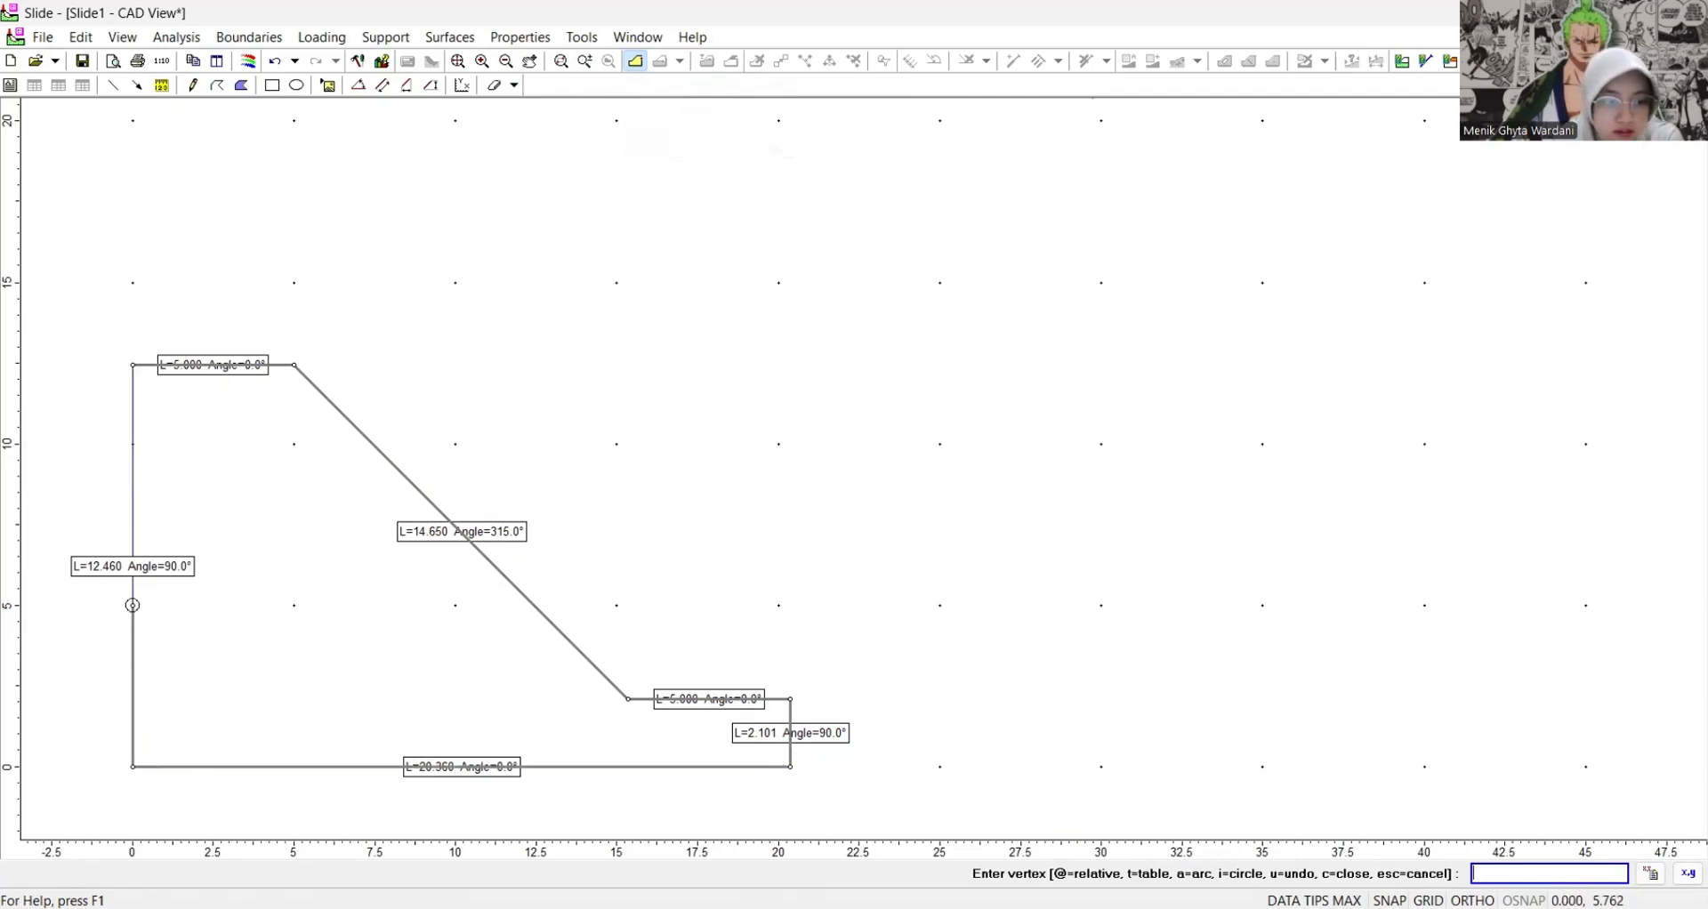
pyautogui.click(132, 365)
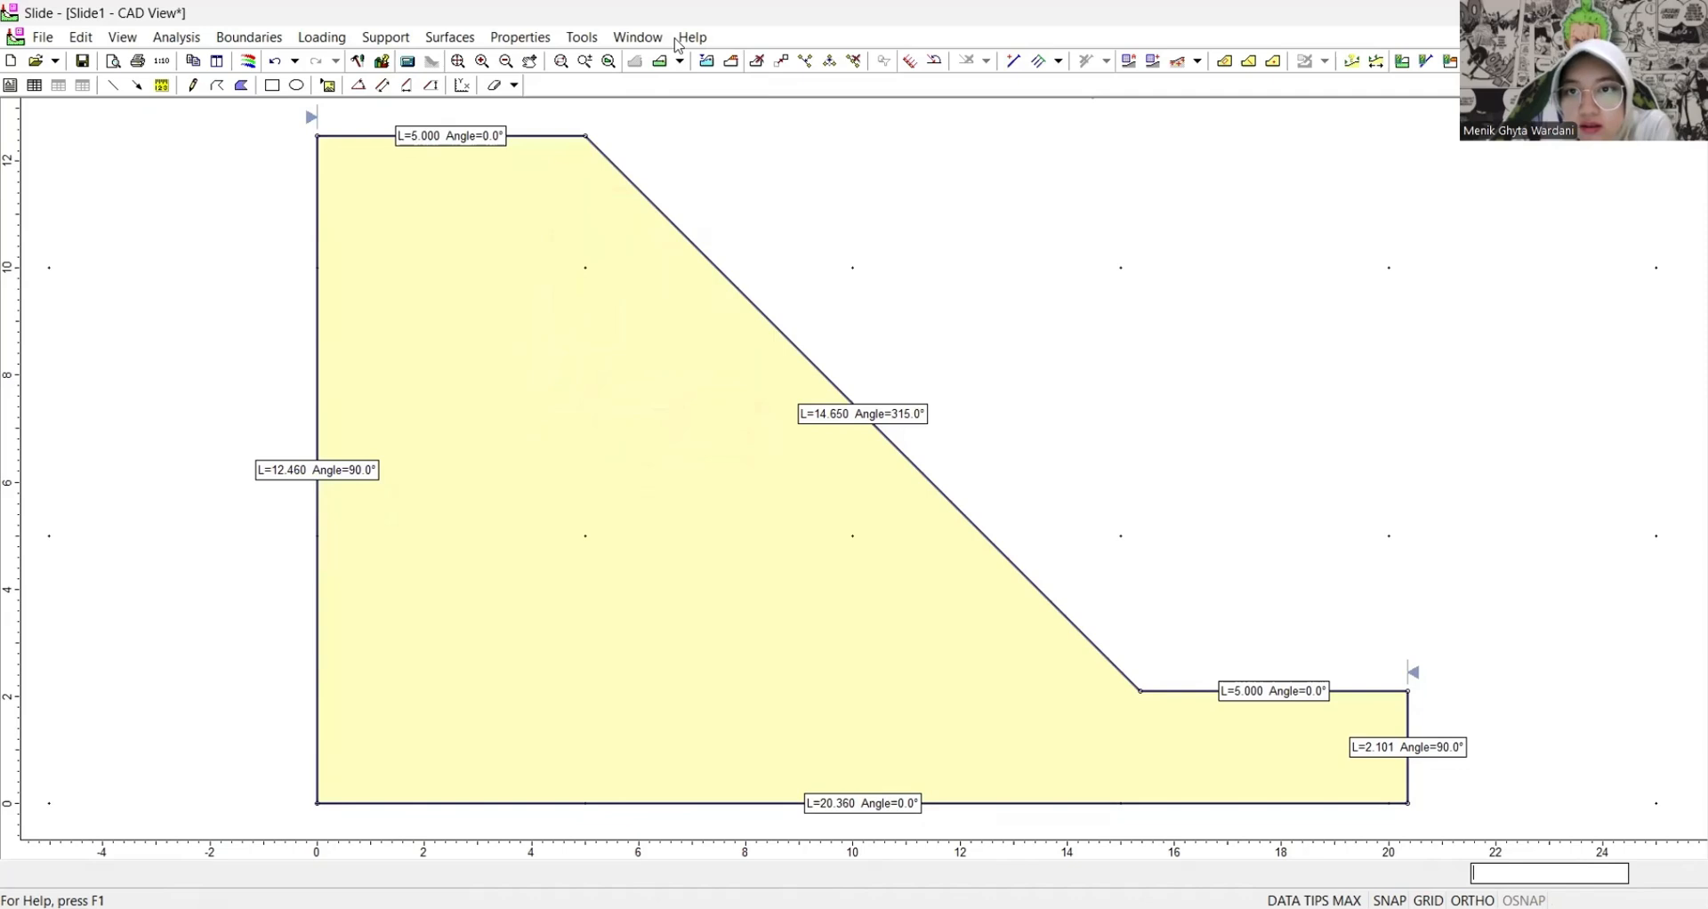
# - Add a focus point at the toe of the slope, where the sloping face meets the lower horizontal line
pyautogui.click(1278, 66)
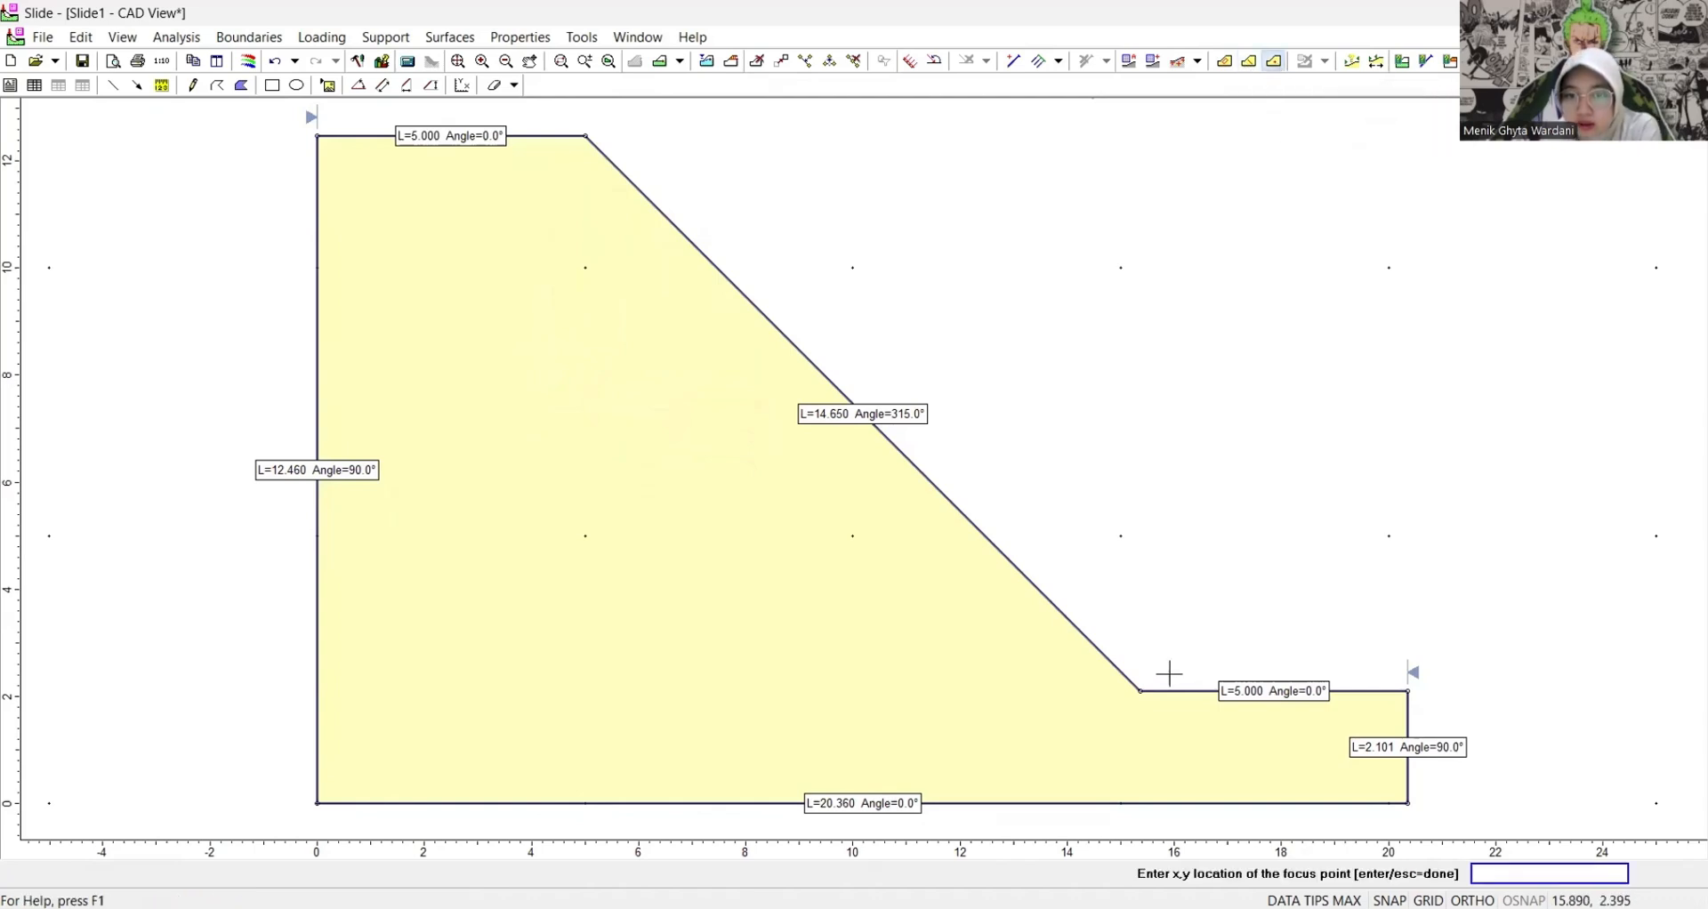
pyautogui.click(1139, 691)
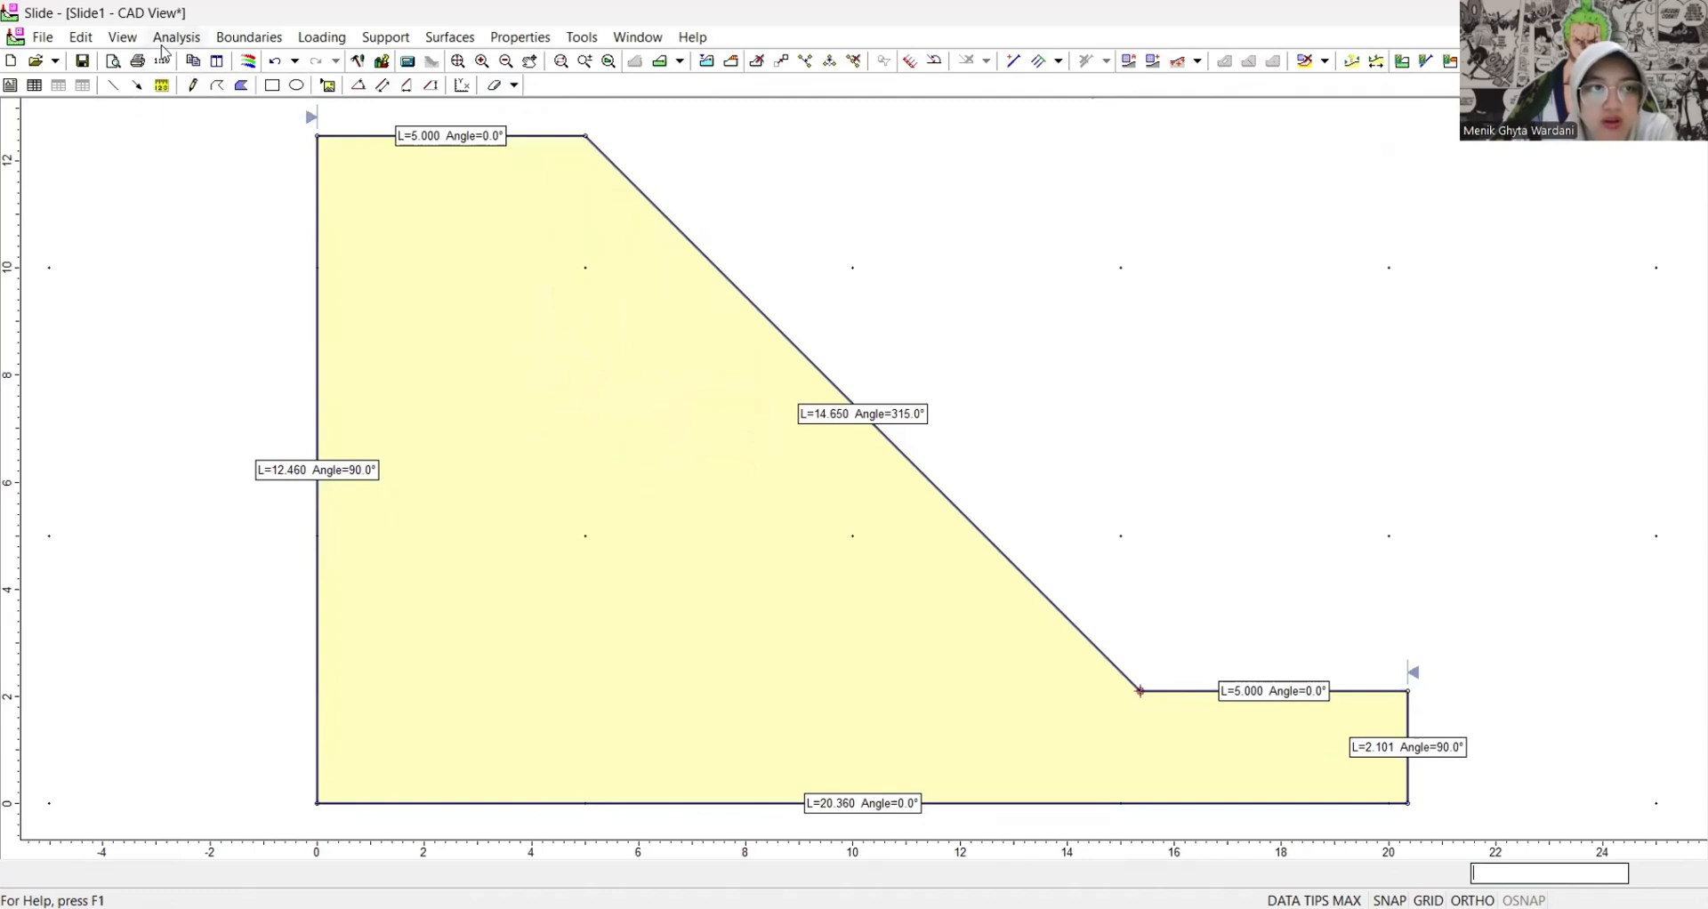
# - Trace a closed material boundary along the entire external boundary, through all six corners back to the upper crest corner above the origin
pyautogui.click(221, 41)
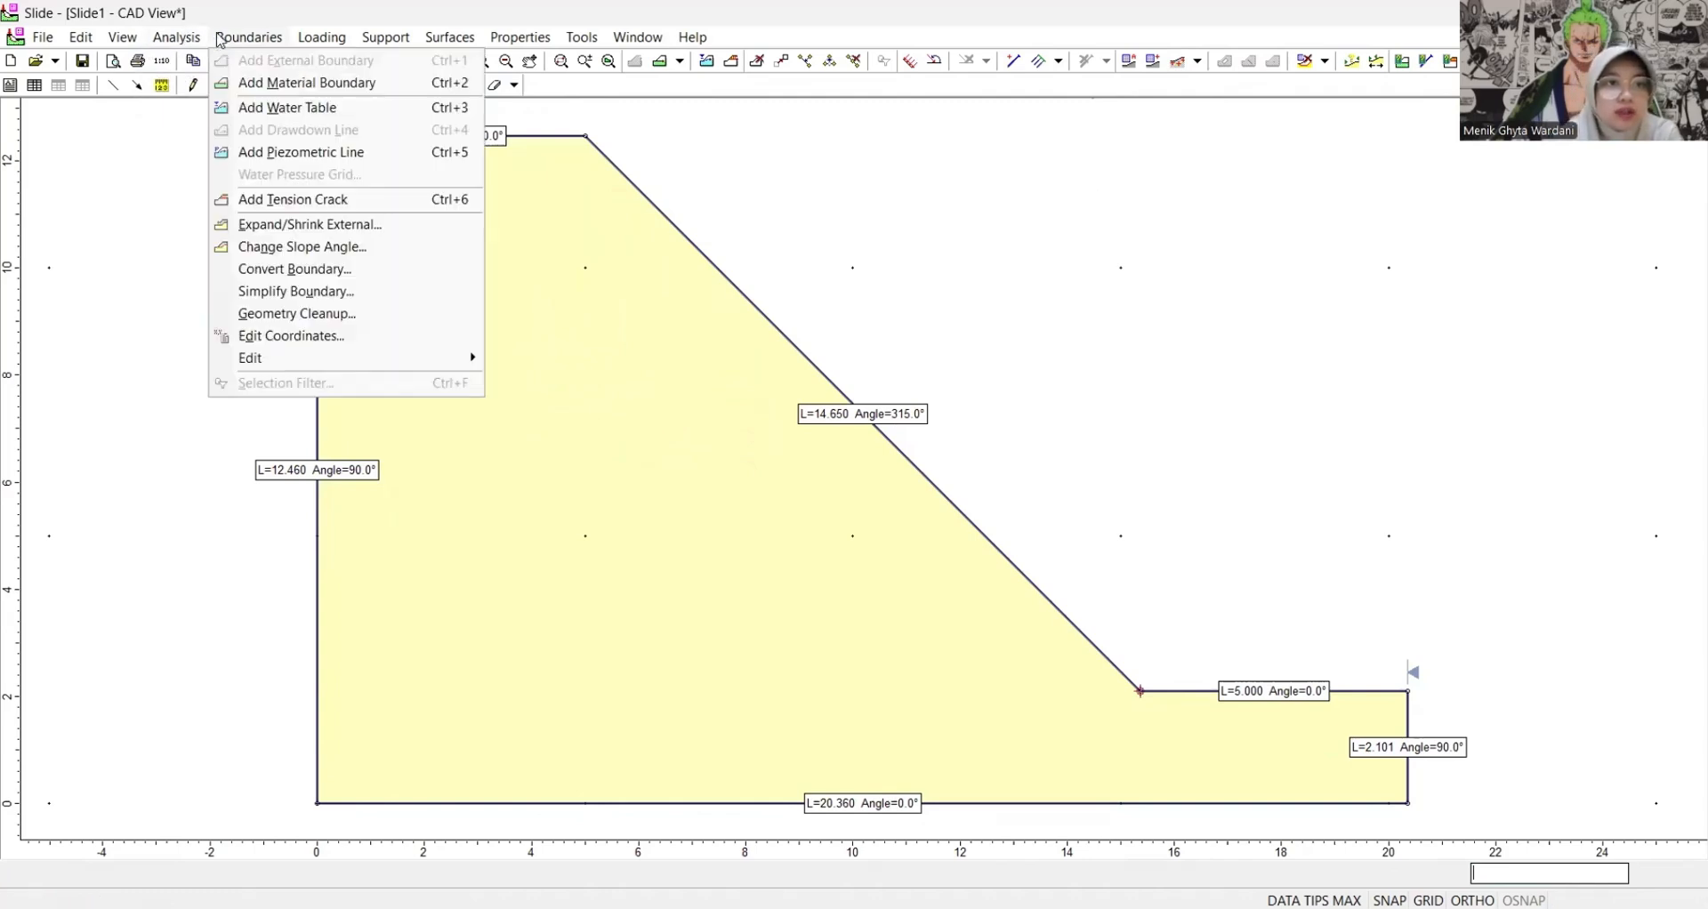
pyautogui.click(276, 82)
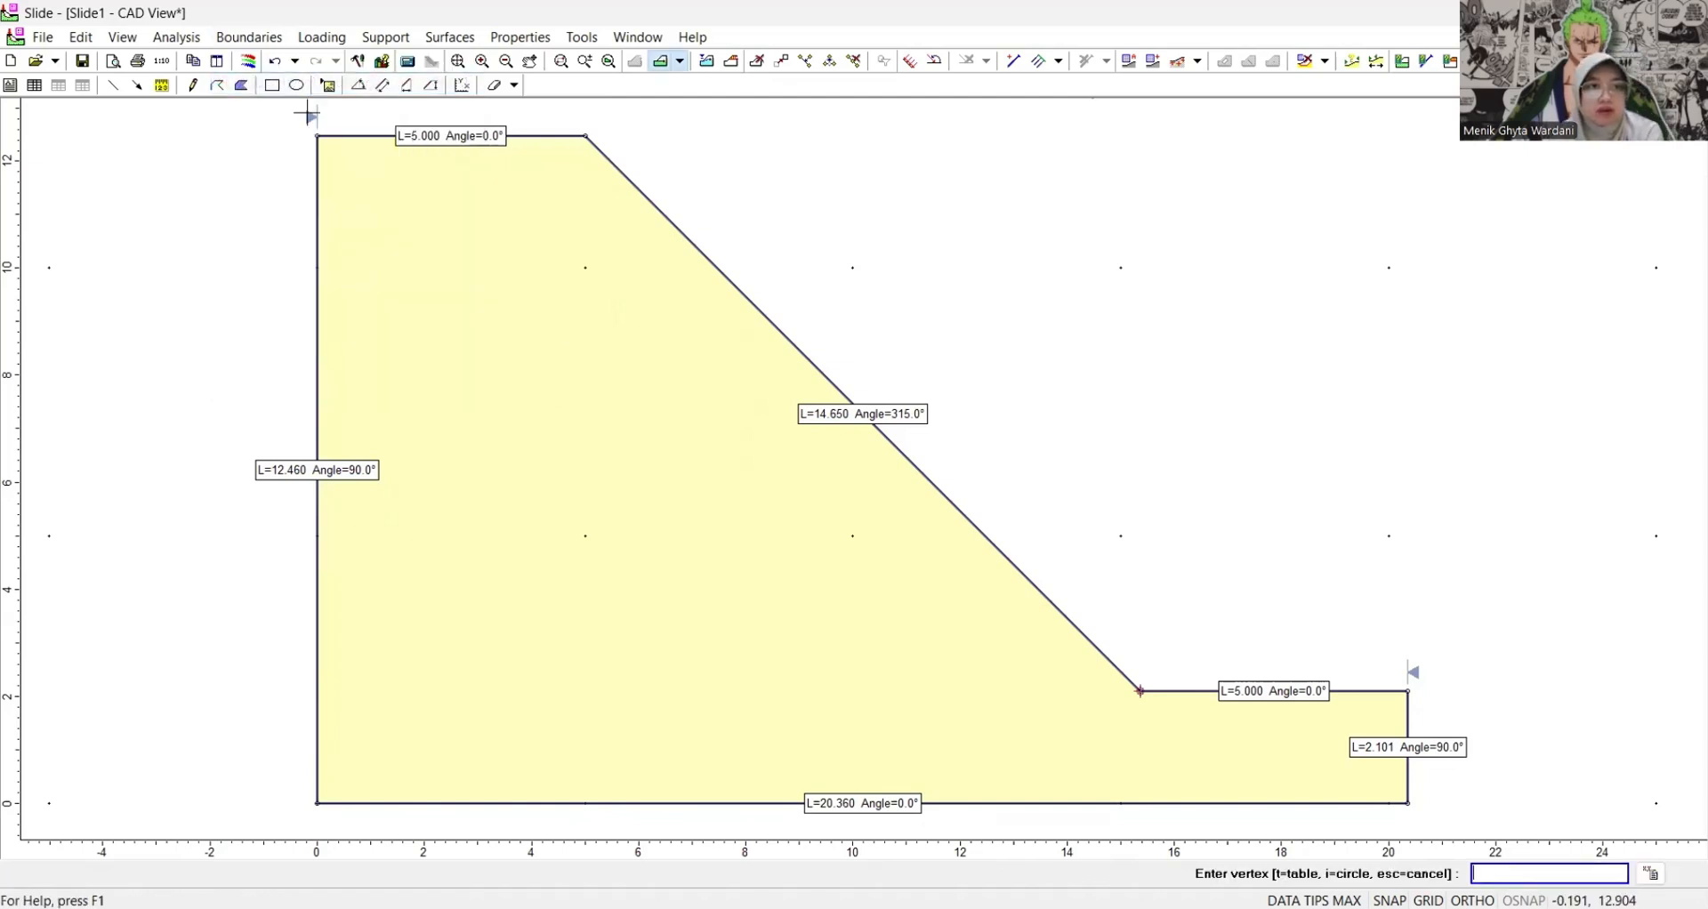
pyautogui.click(314, 129)
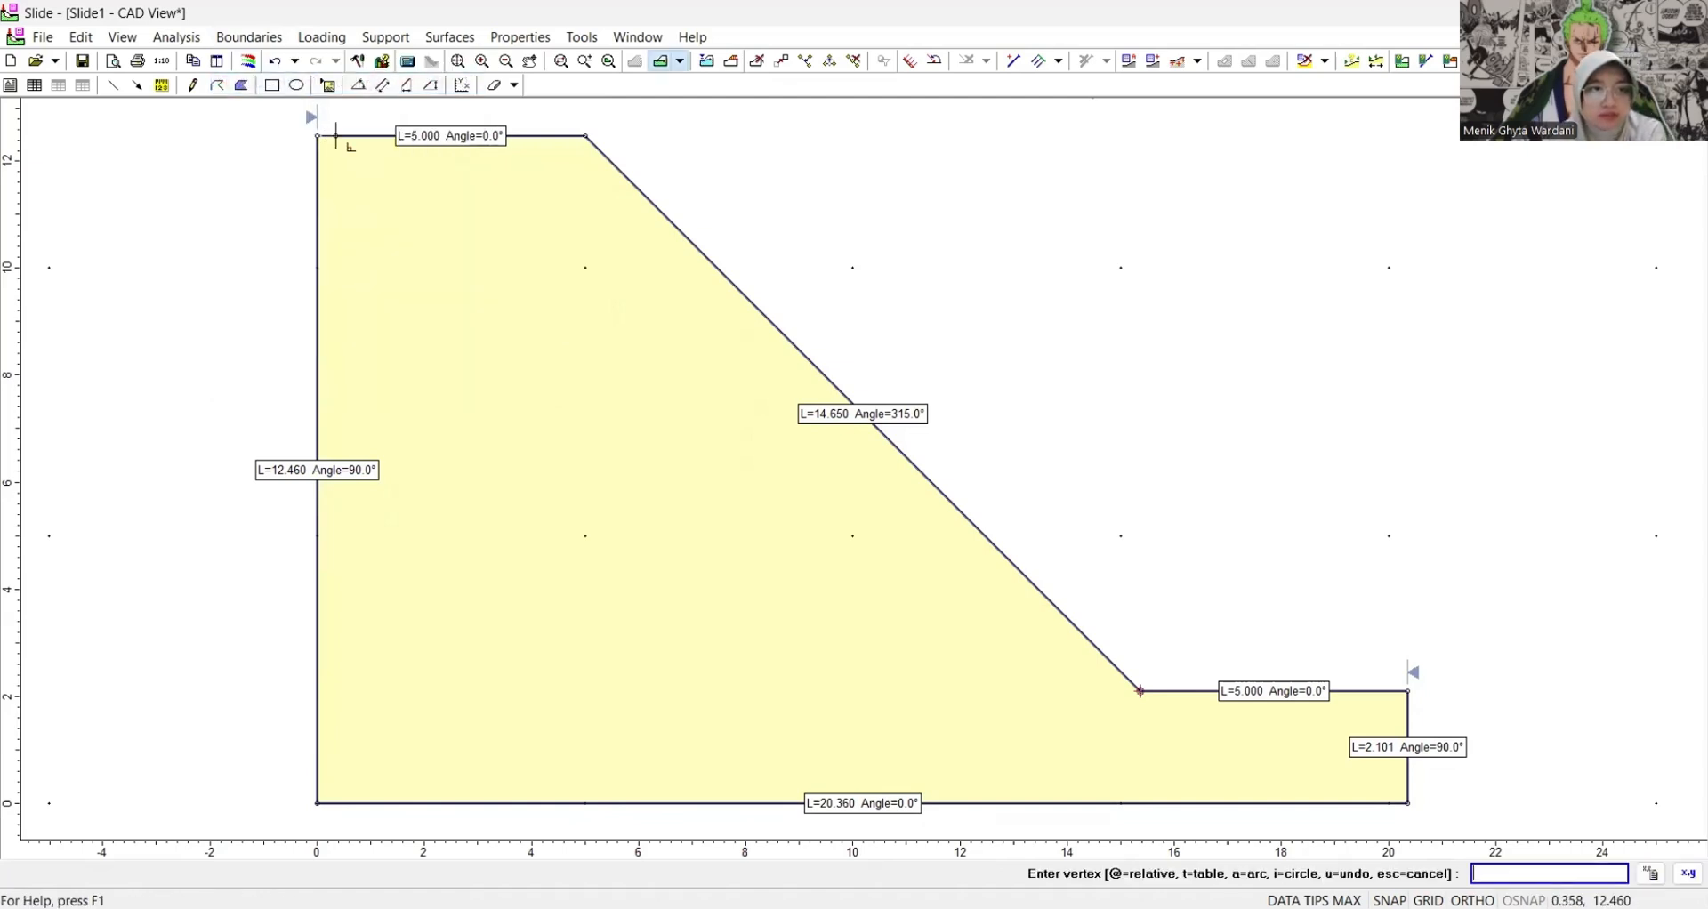
pyautogui.click(585, 137)
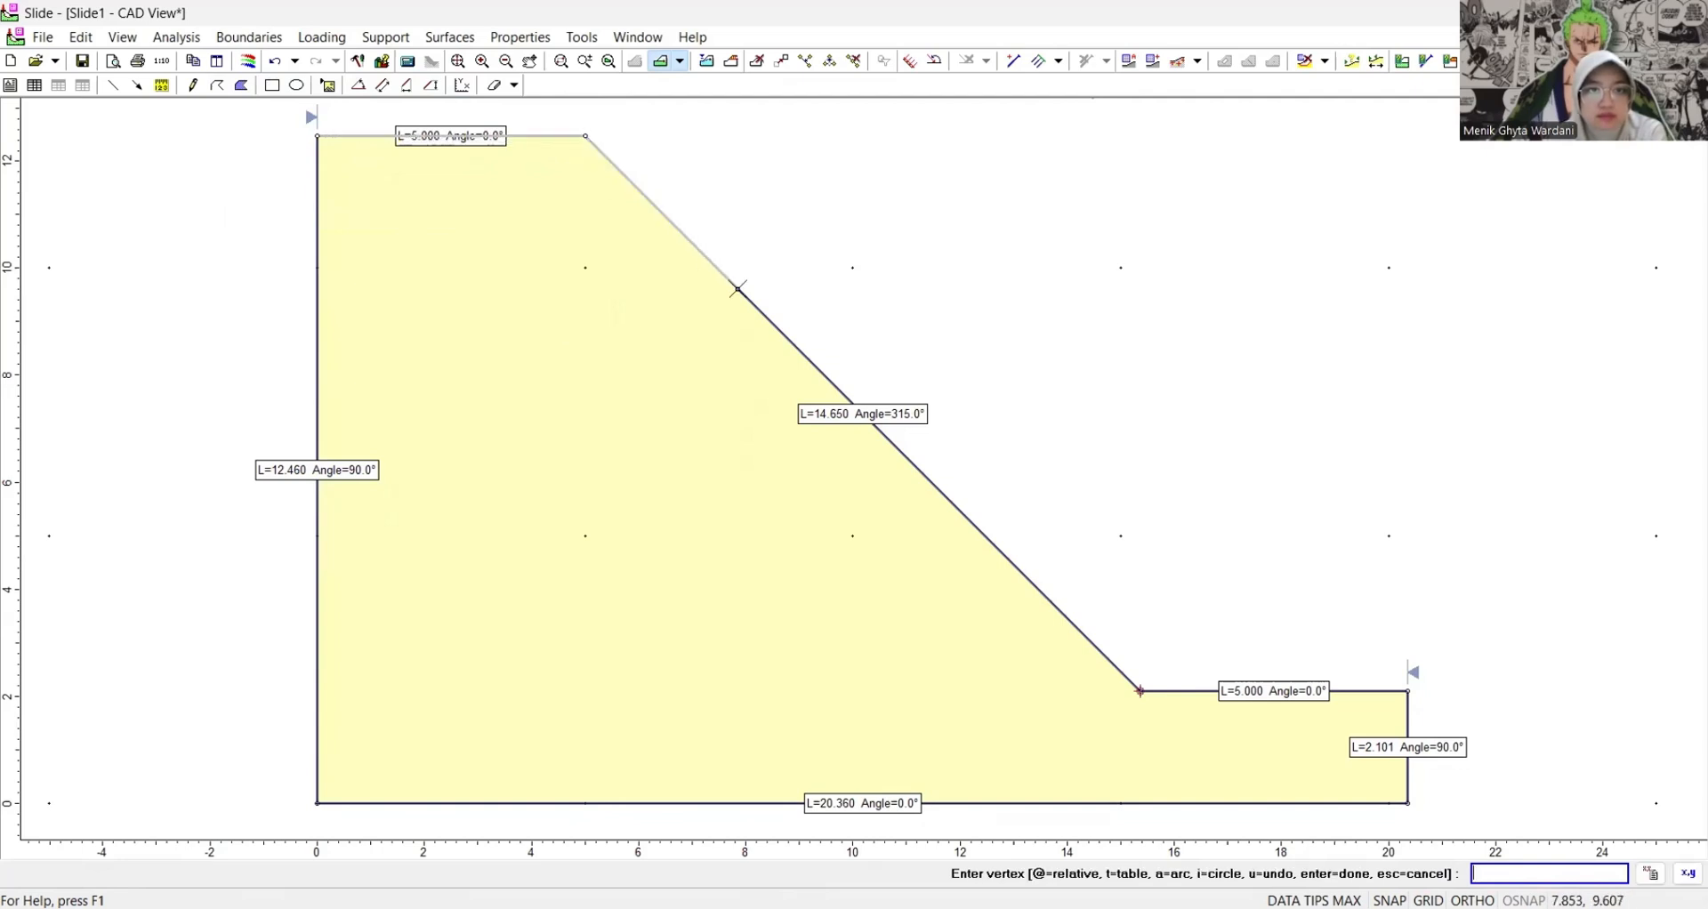
pyautogui.click(1139, 690)
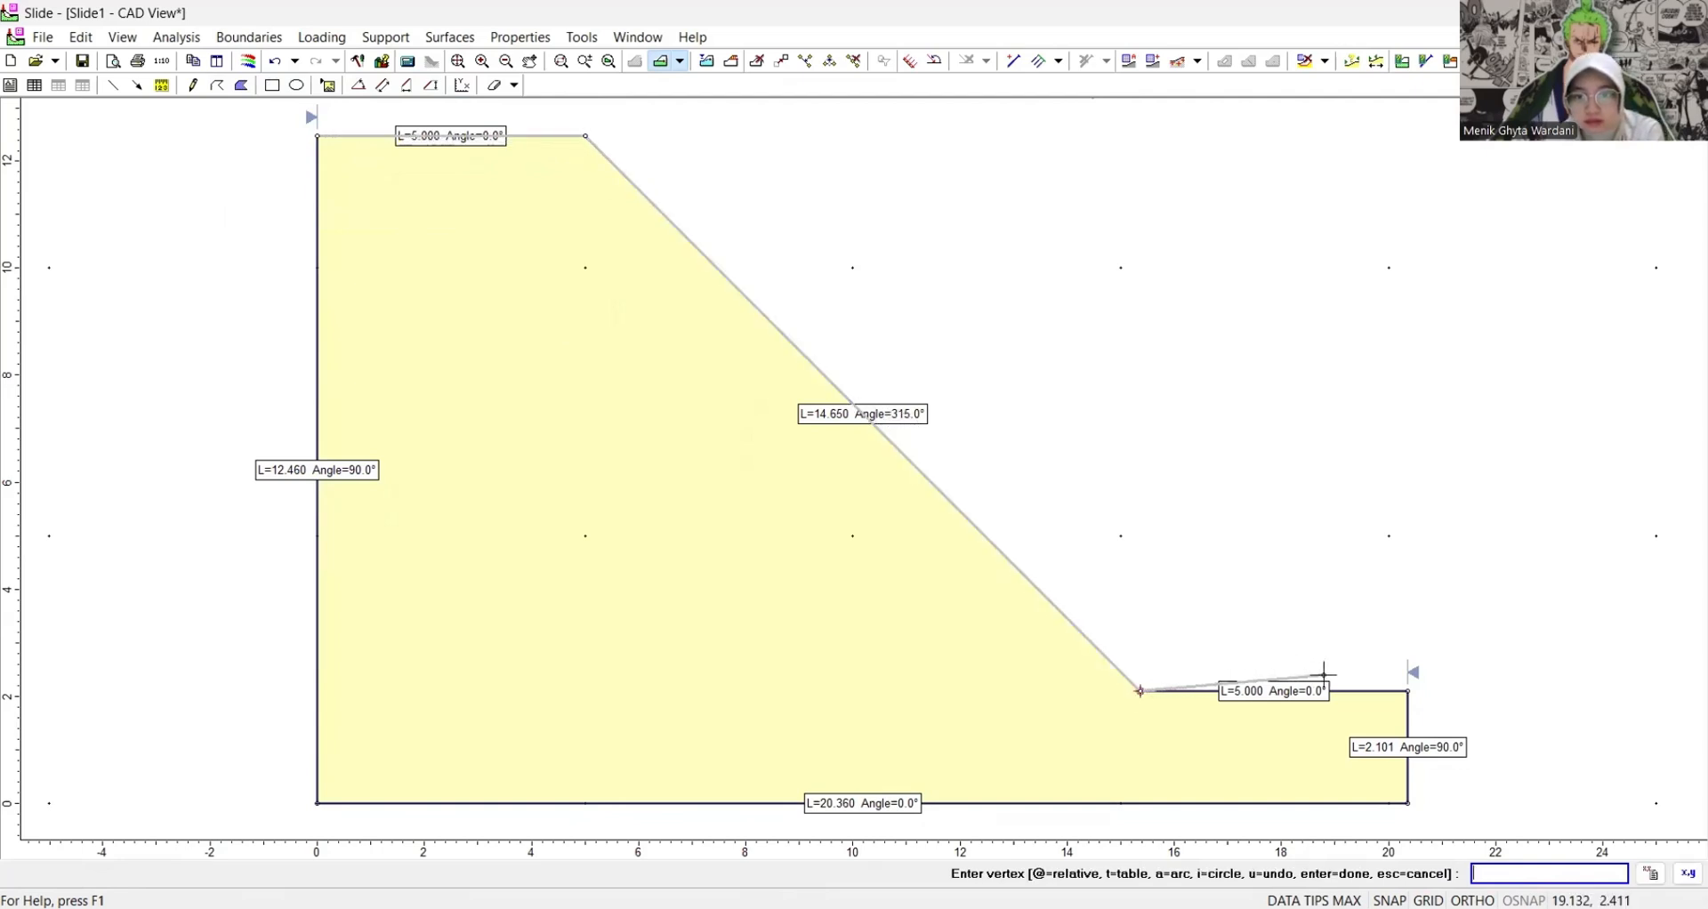
pyautogui.click(1407, 690)
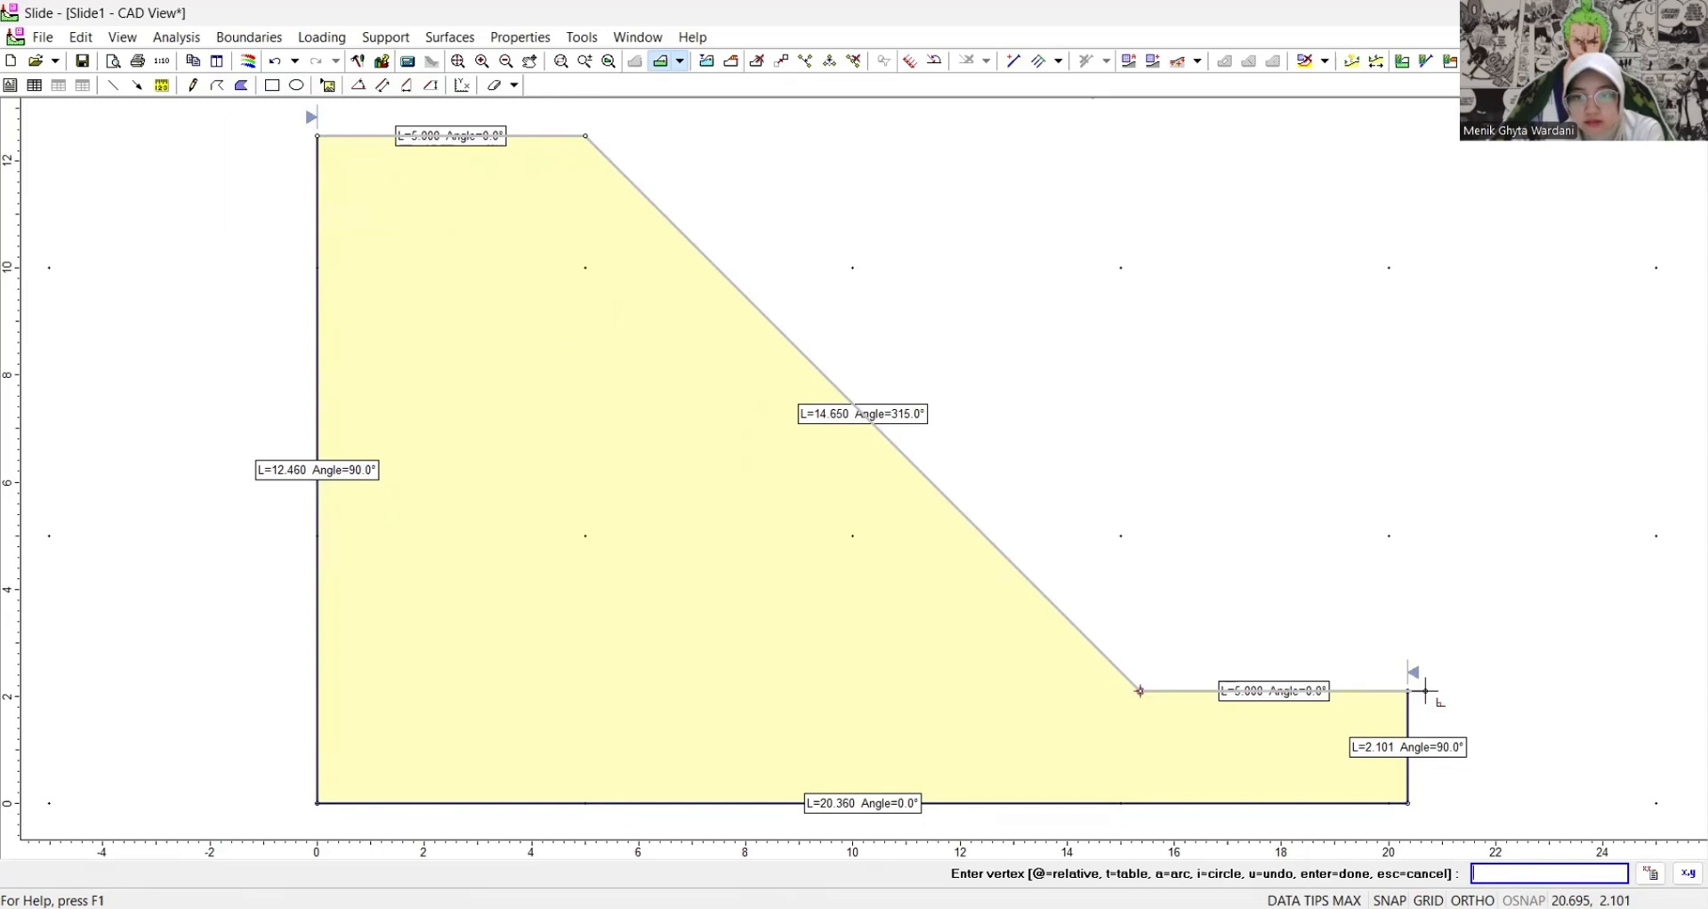
pyautogui.click(1407, 803)
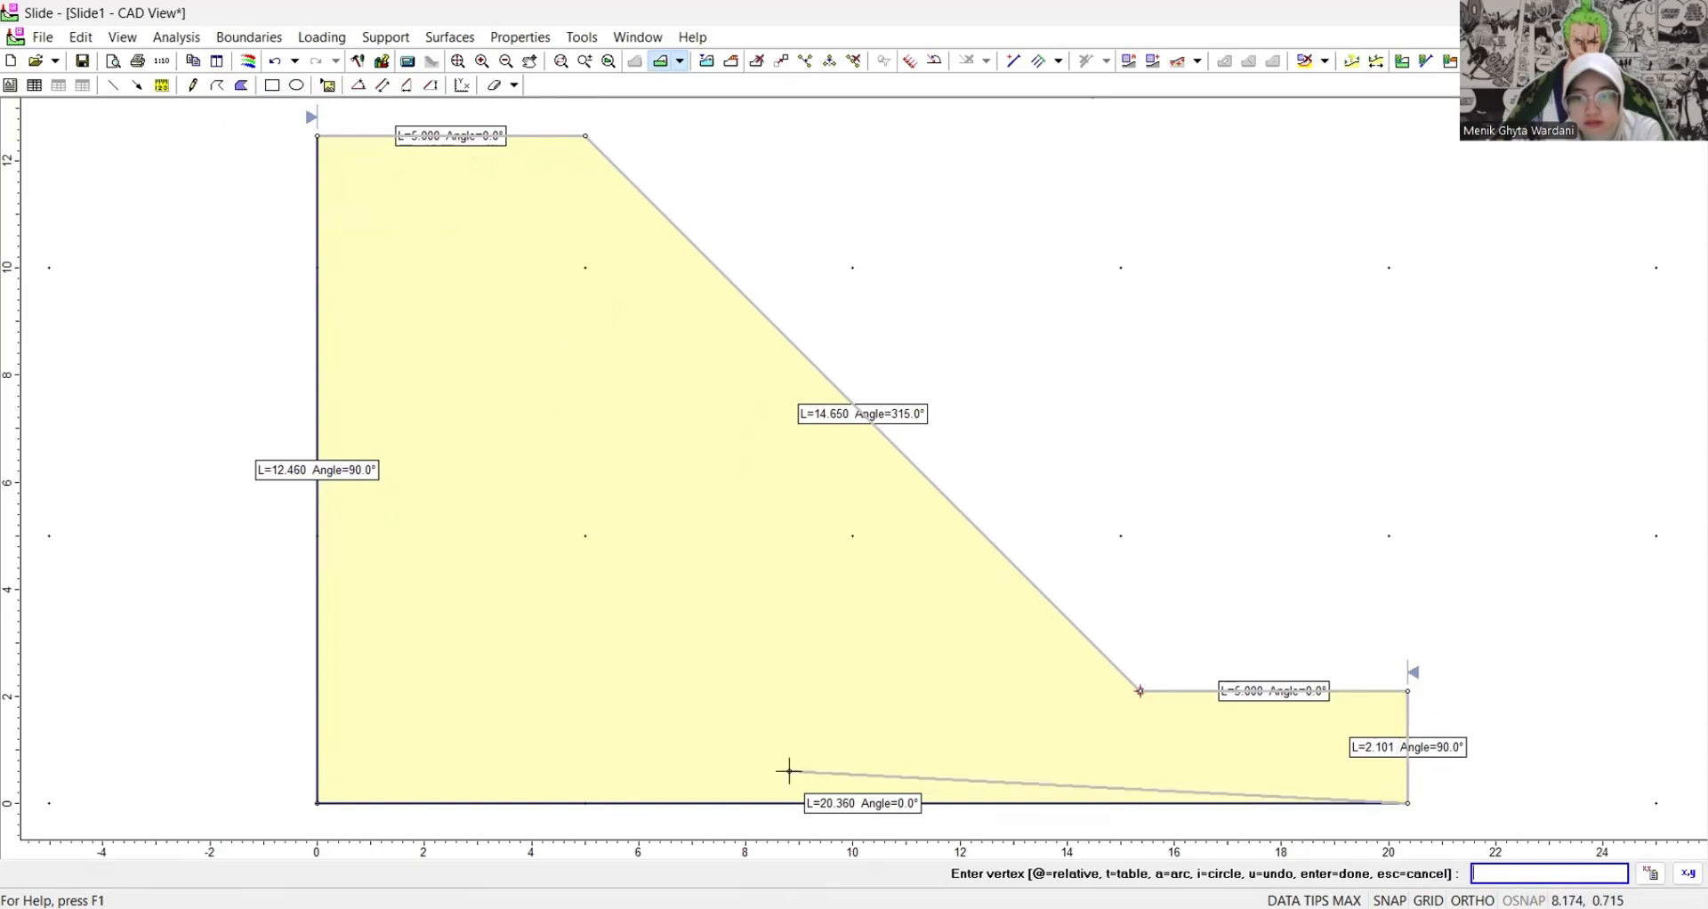
pyautogui.click(318, 803)
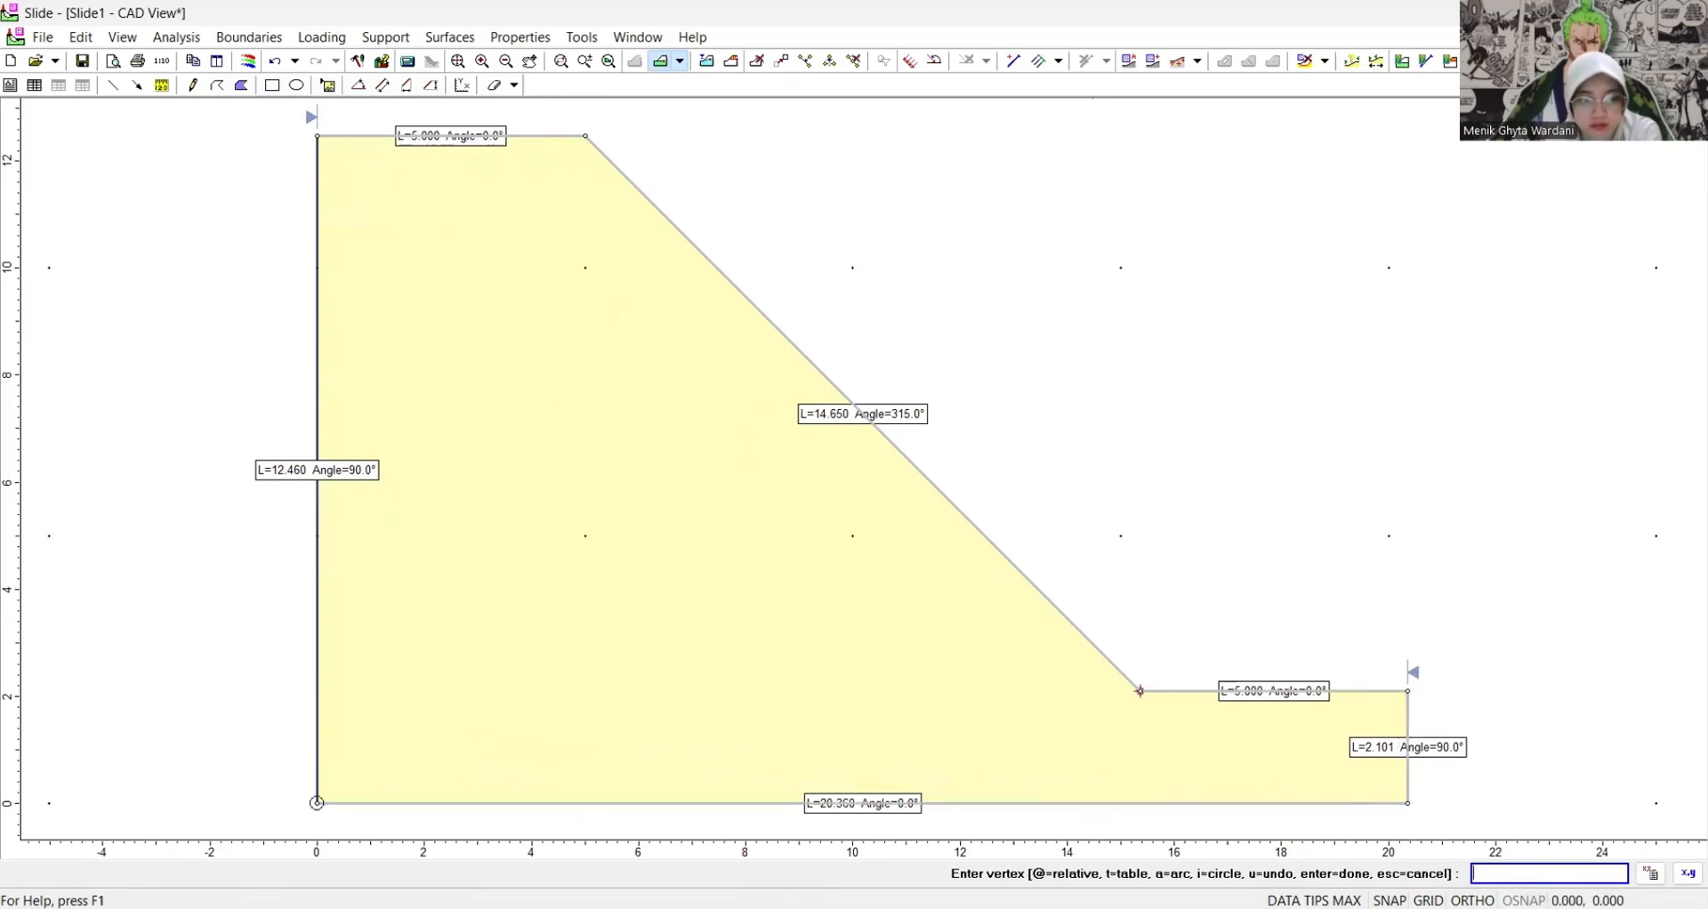
pyautogui.click(318, 135)
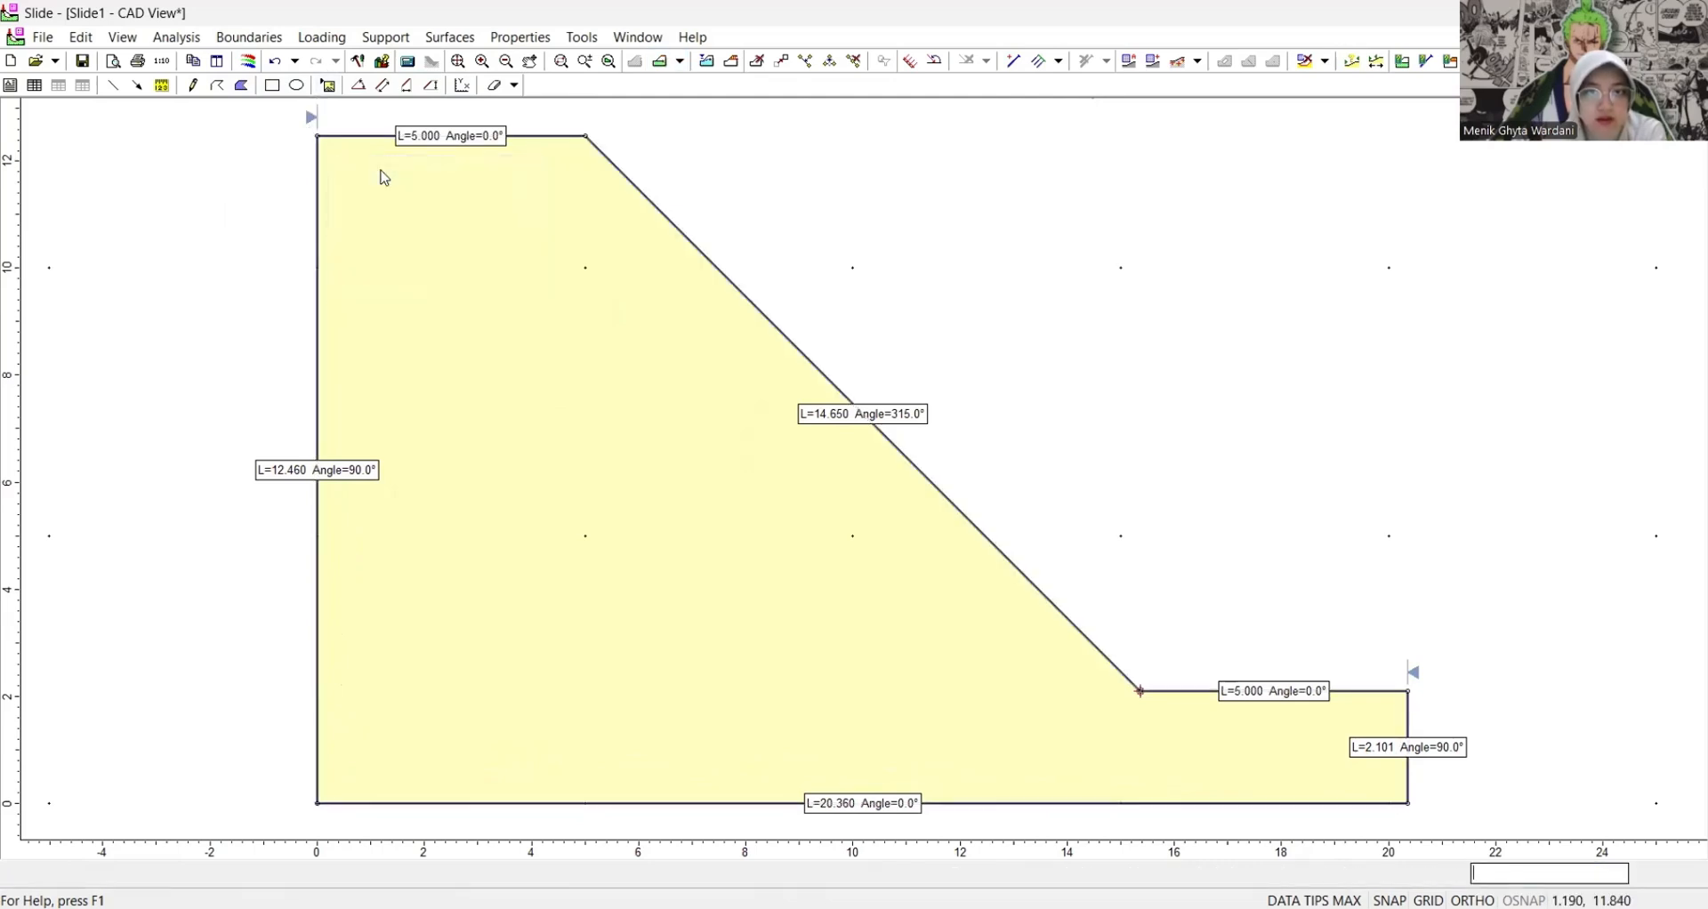
# - Delete the dimension lines on the crest, the sloping face and the lower horizontal line at the toe
pyautogui.moveTo(393, 175)
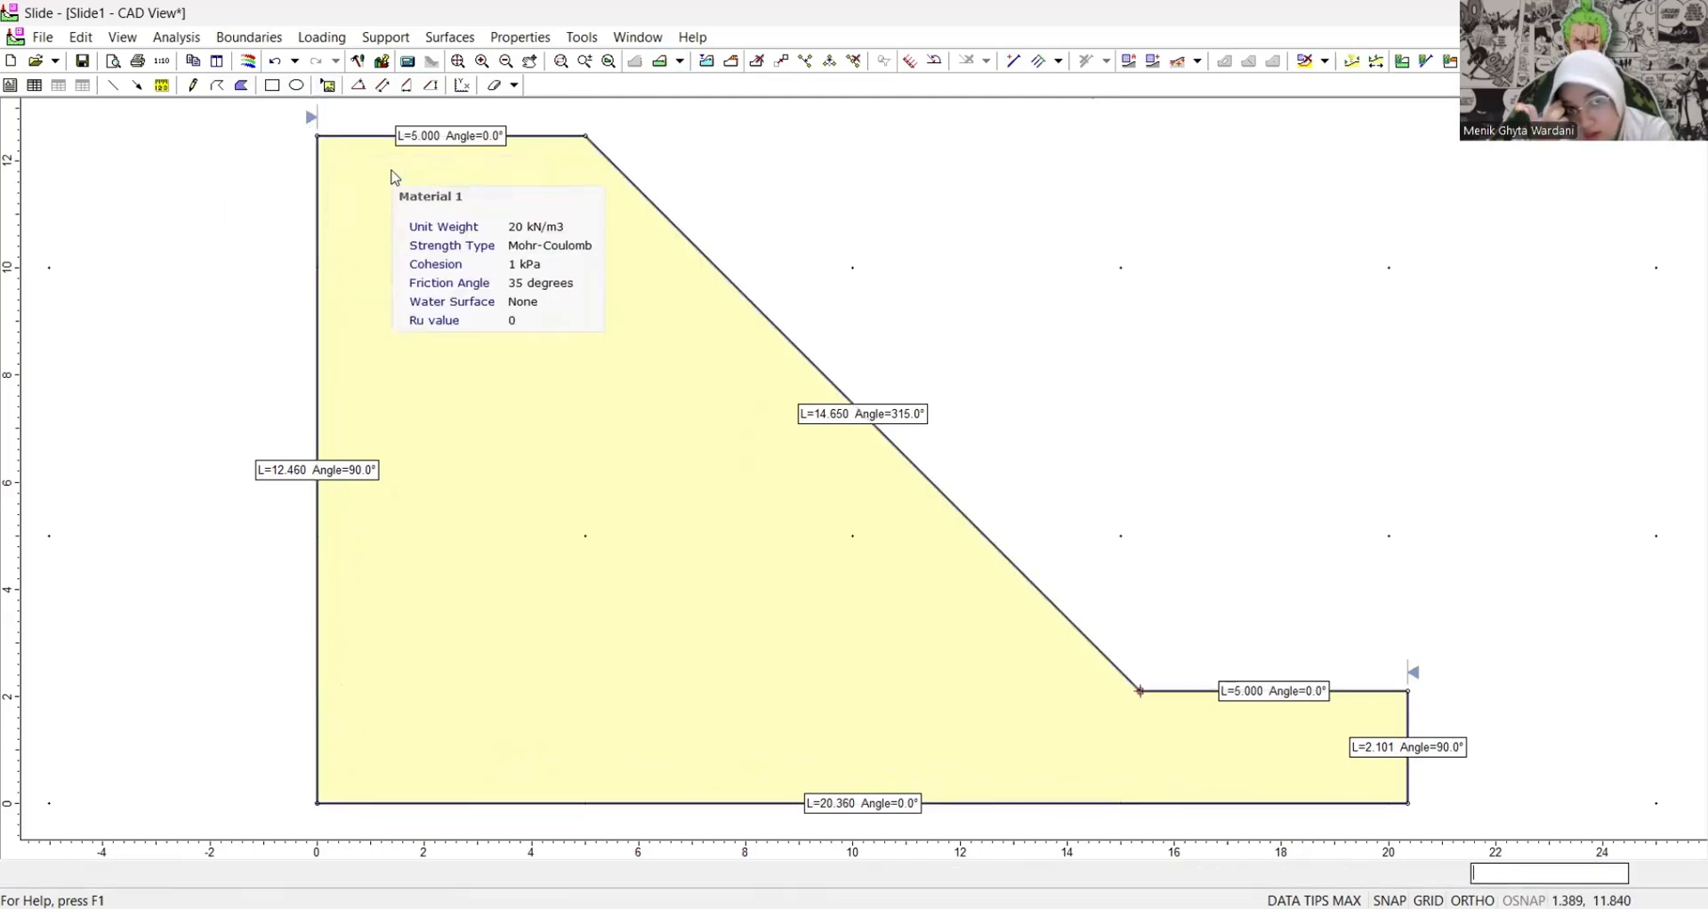
pyautogui.rightClick(459, 143)
pyautogui.click(485, 167)
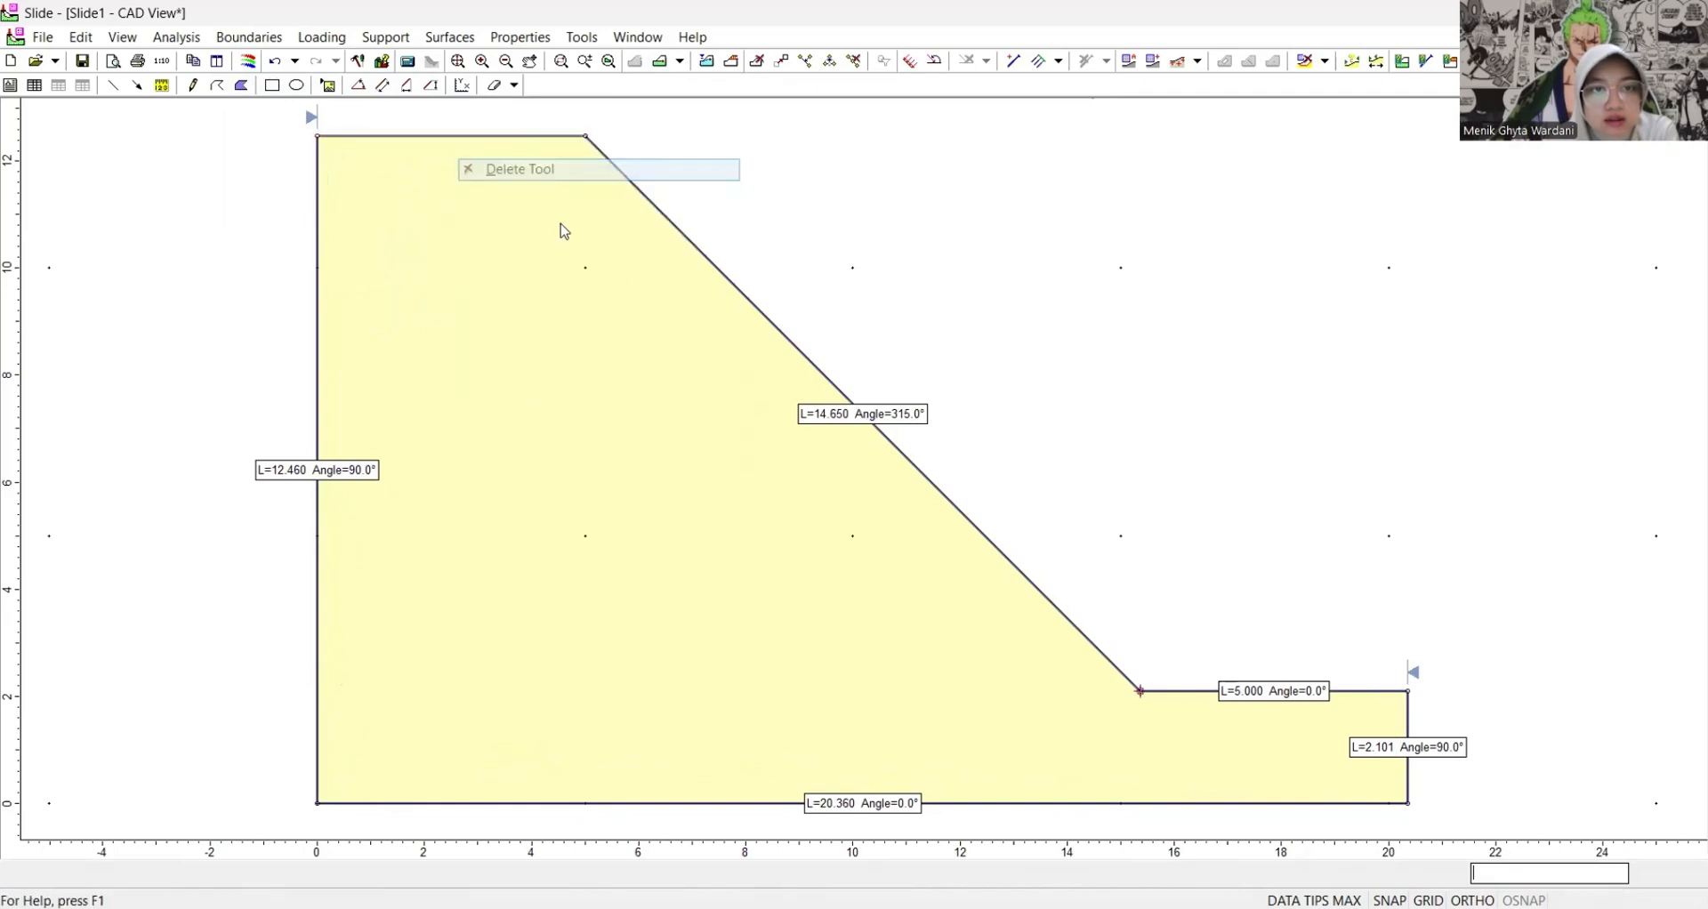
pyautogui.rightClick(858, 414)
pyautogui.click(885, 440)
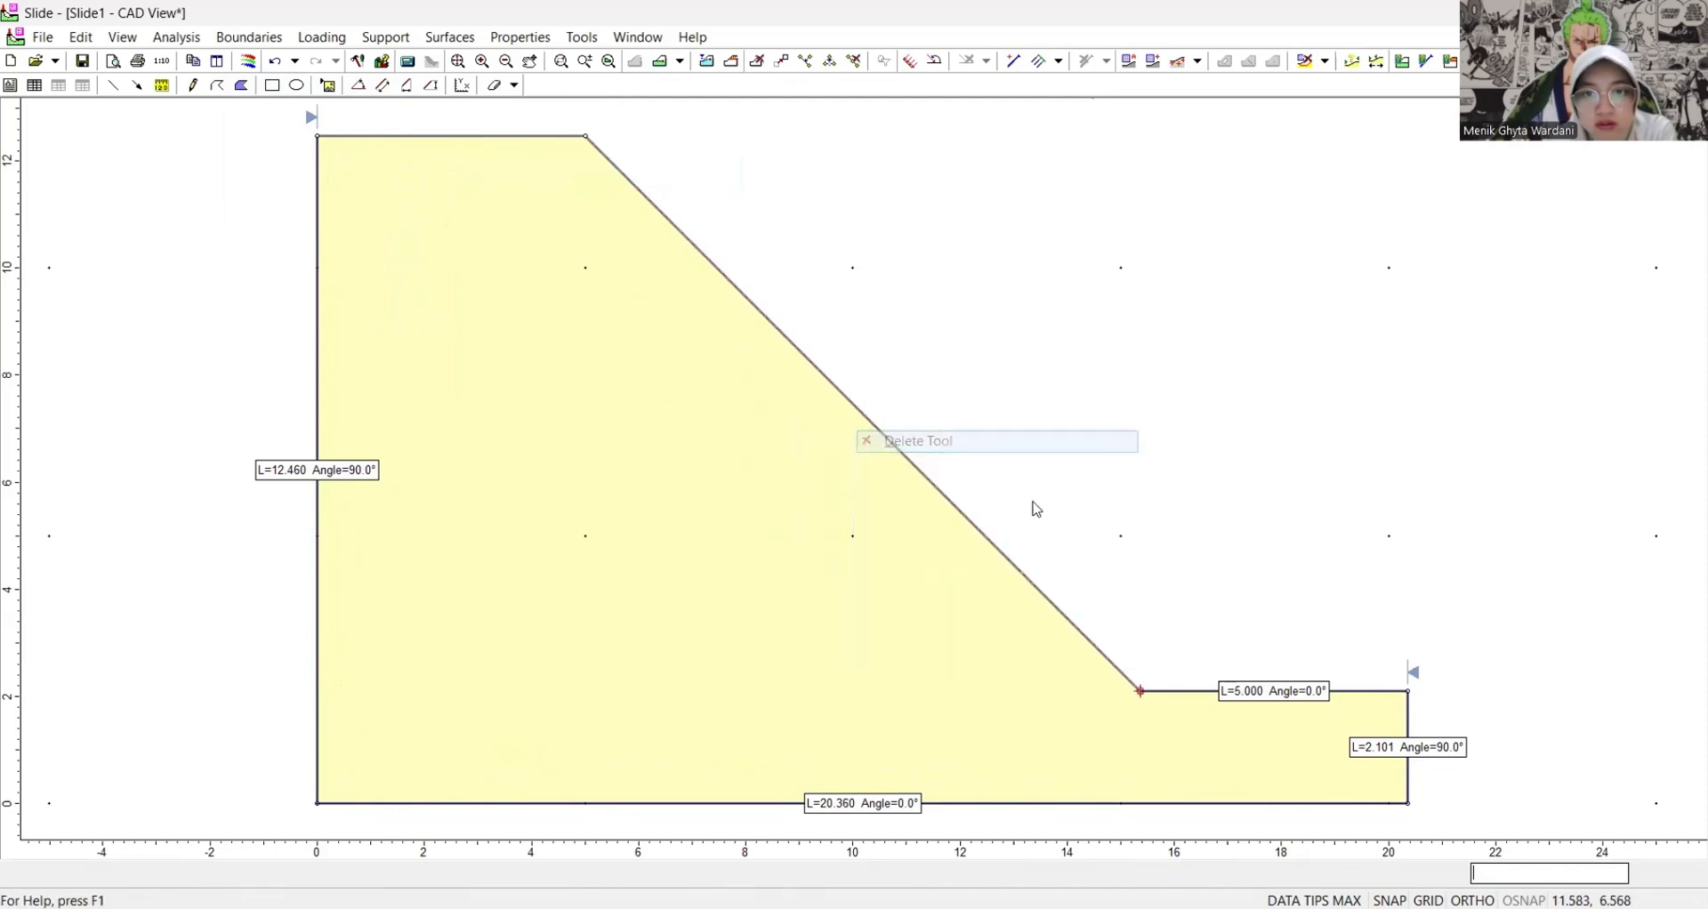
pyautogui.rightClick(1285, 700)
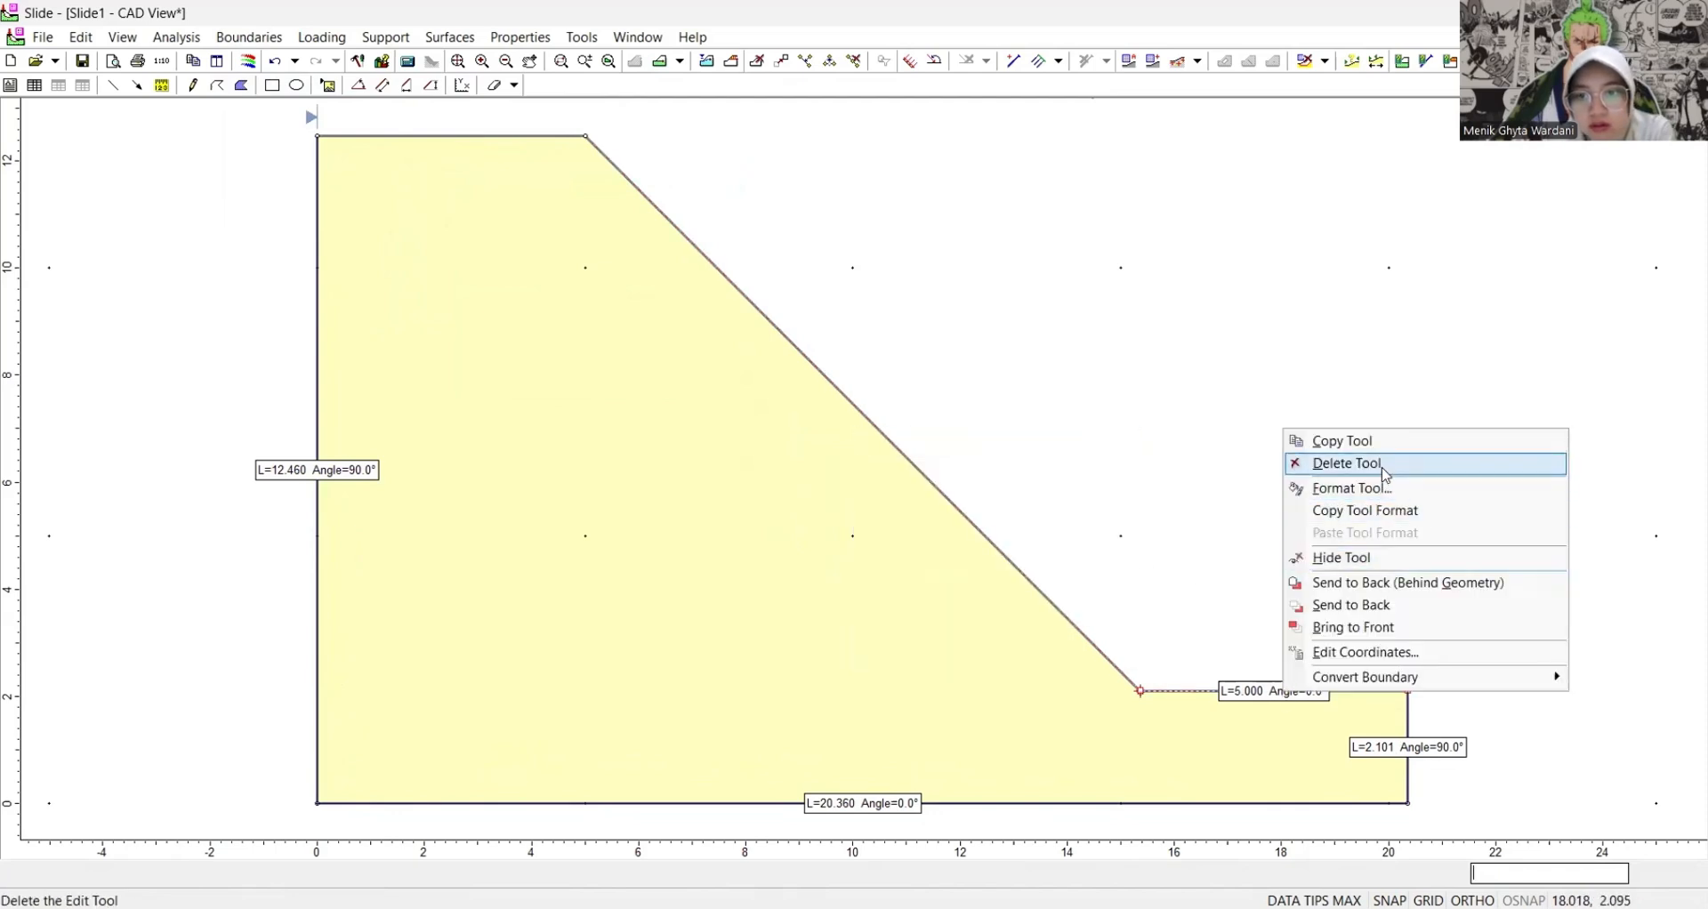
pyautogui.click(1386, 464)
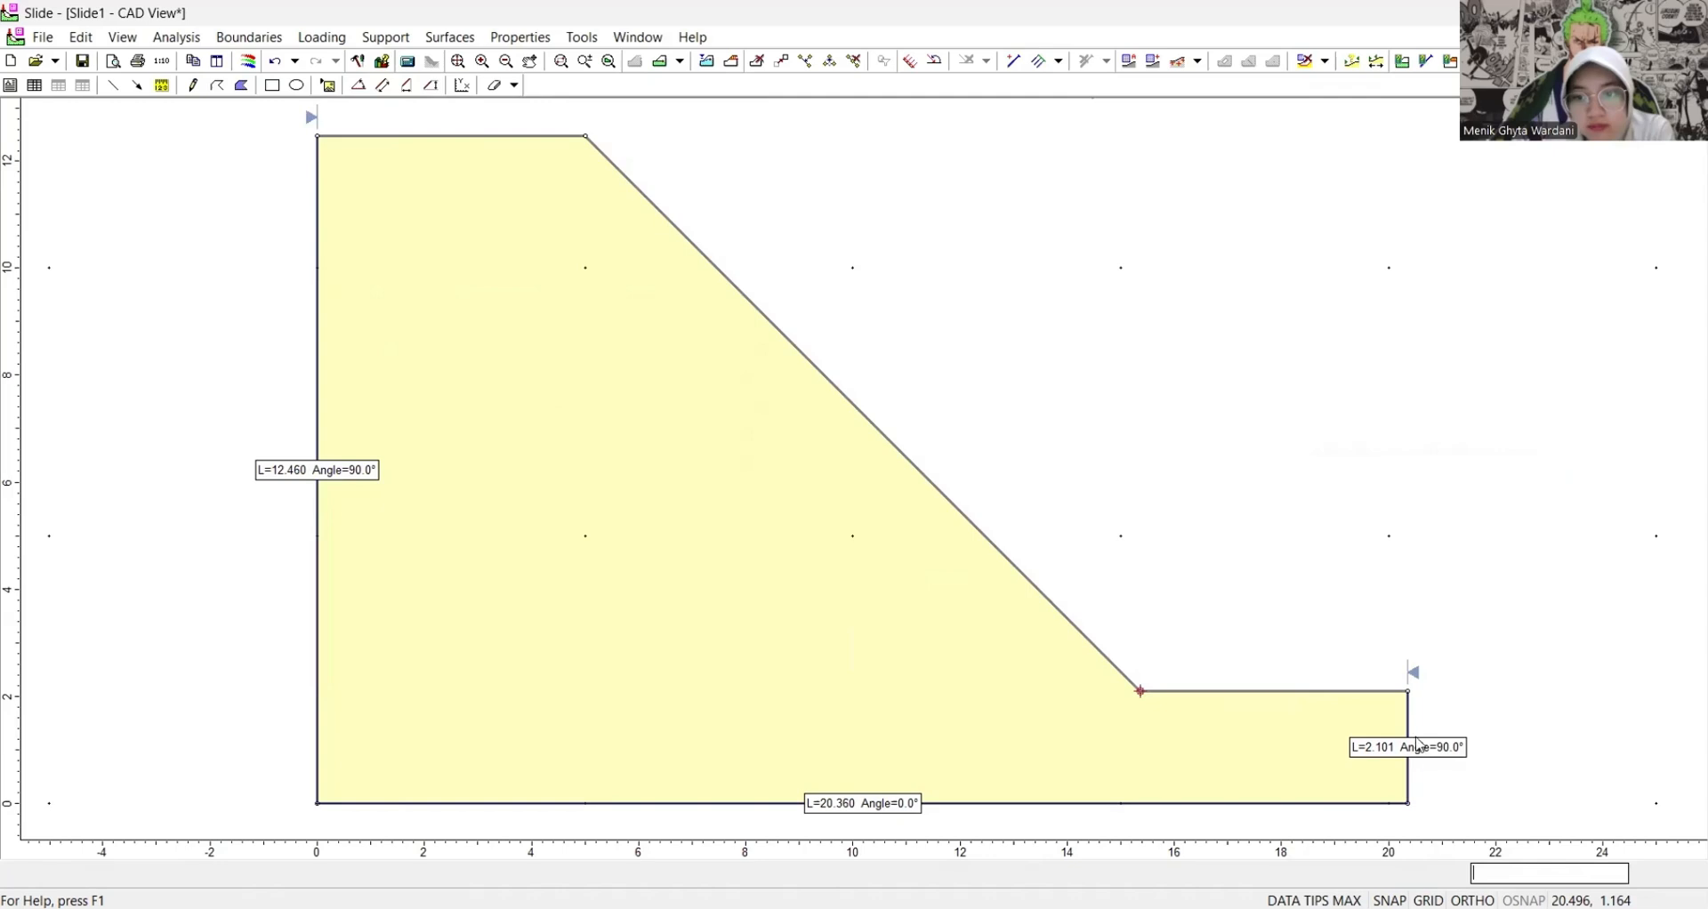
# - Try to delete the dimension line on the short vertical edge beyond the toe
pyautogui.rightClick(1416, 731)
pyautogui.click(1401, 750)
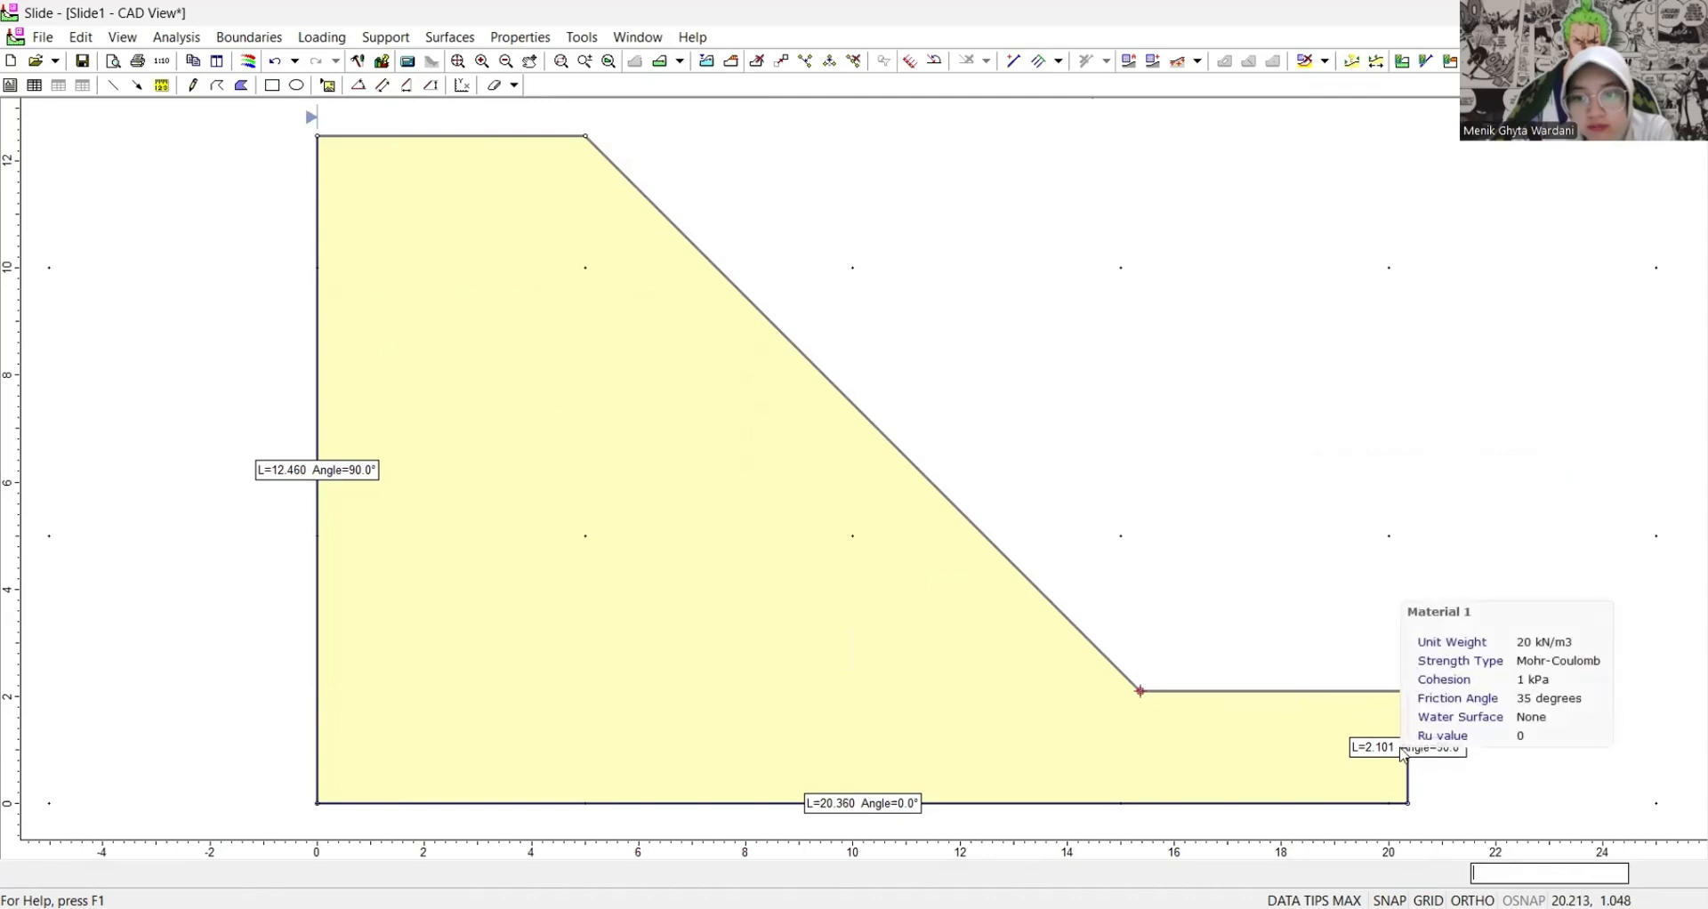
pyautogui.click(1412, 750)
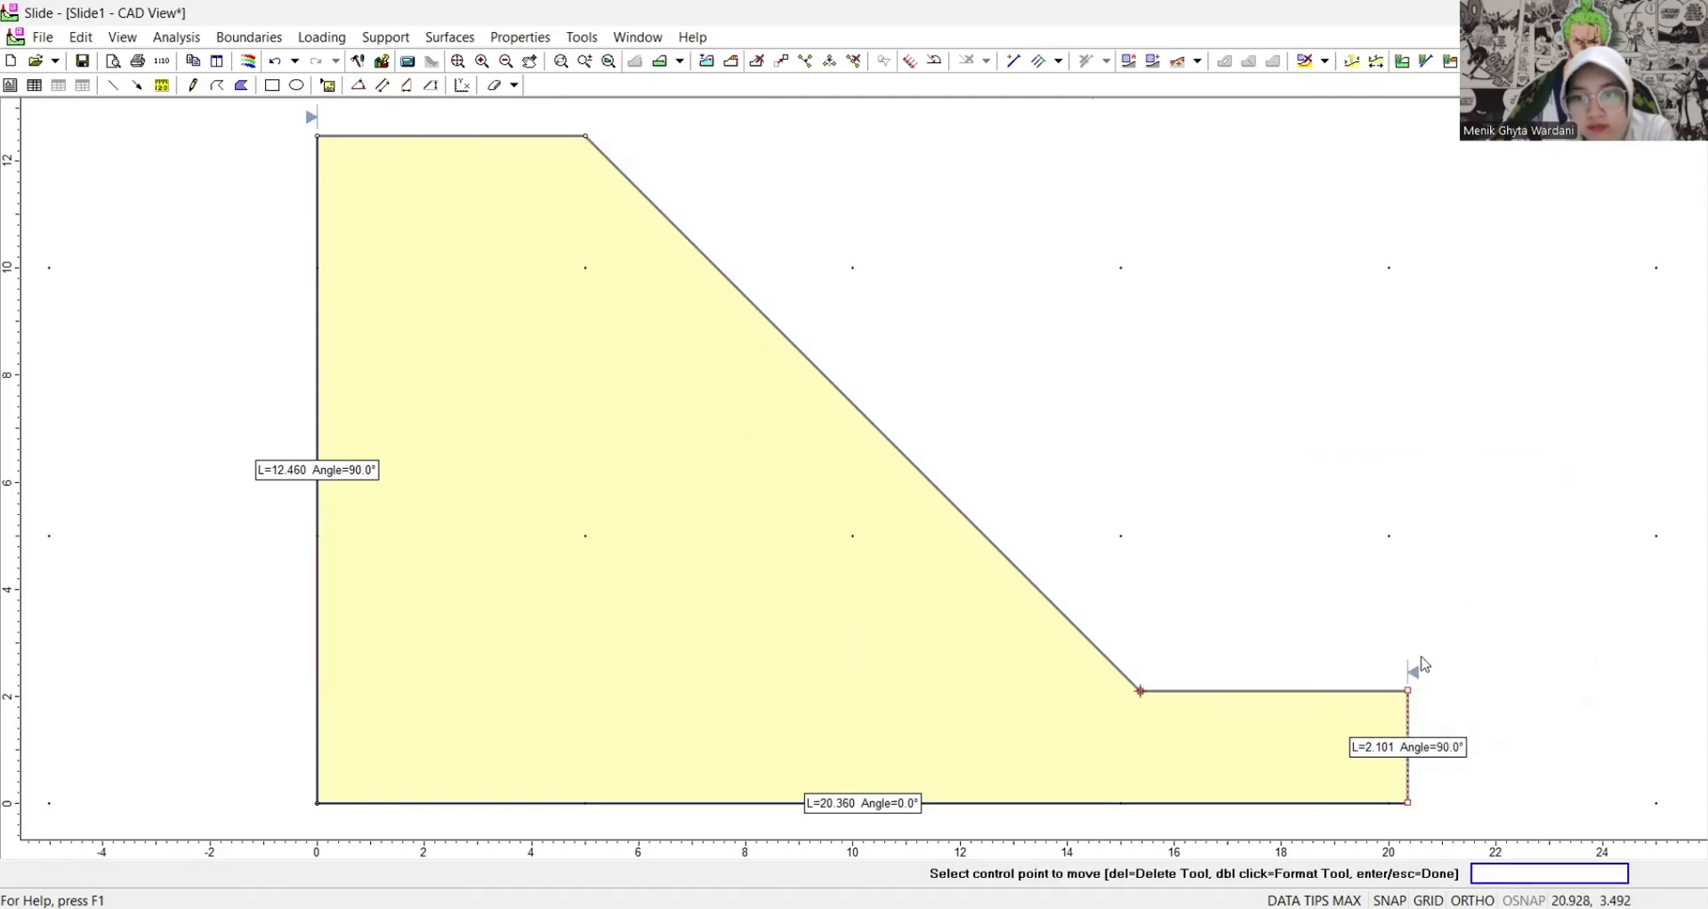
pyautogui.rightClick(1402, 747)
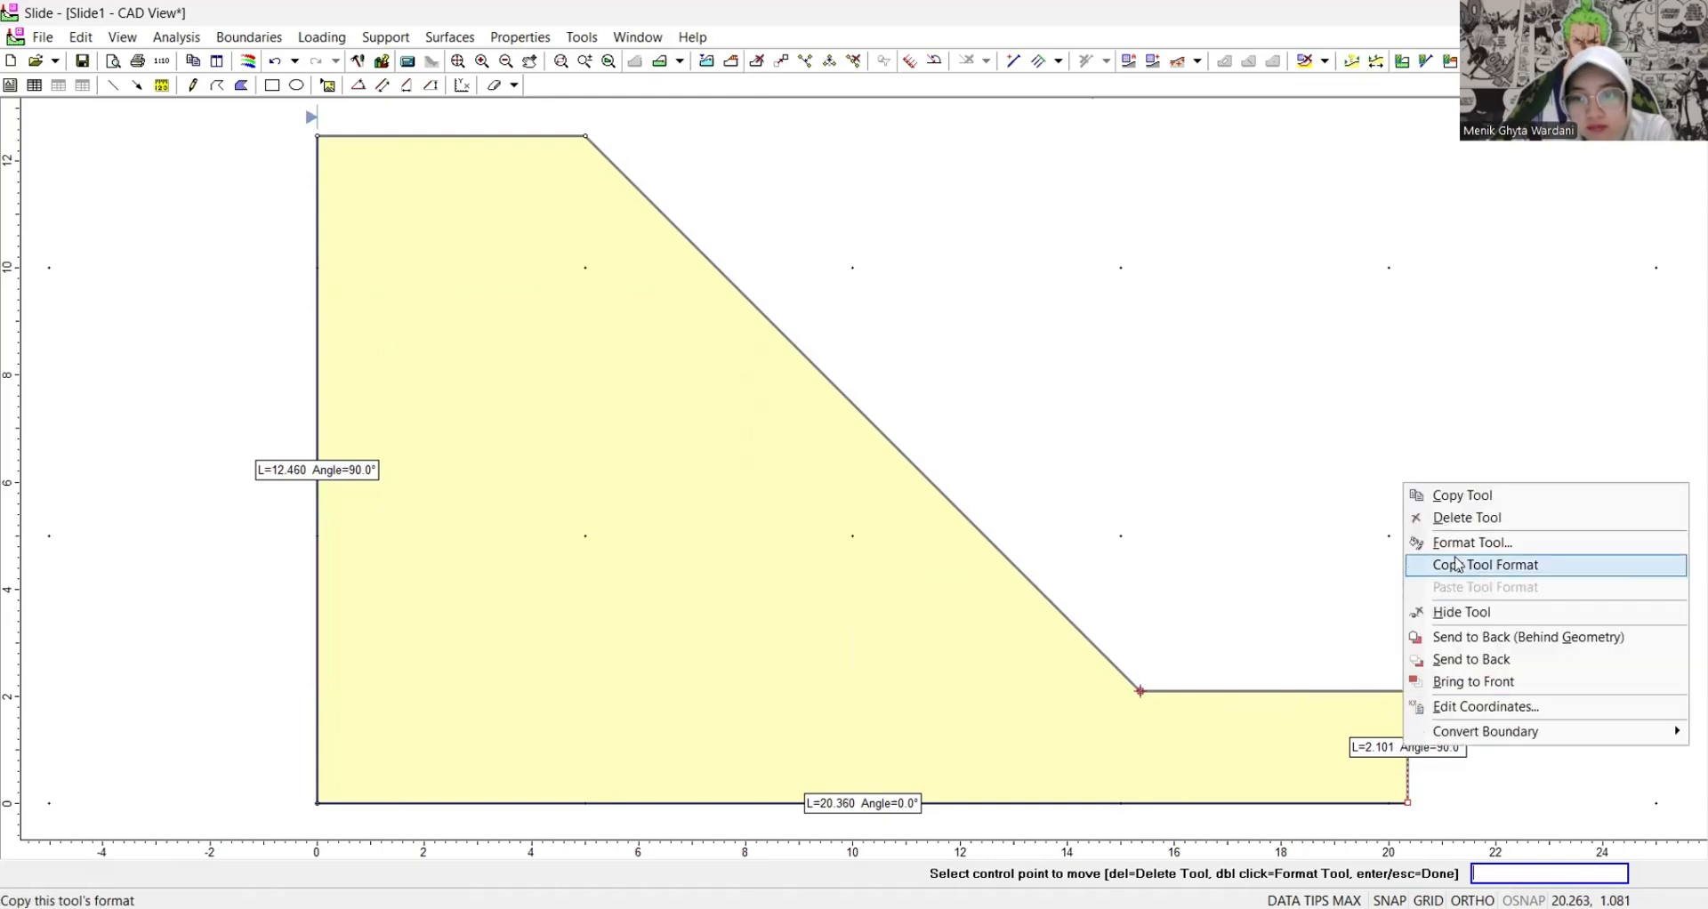
pyautogui.click(1441, 520)
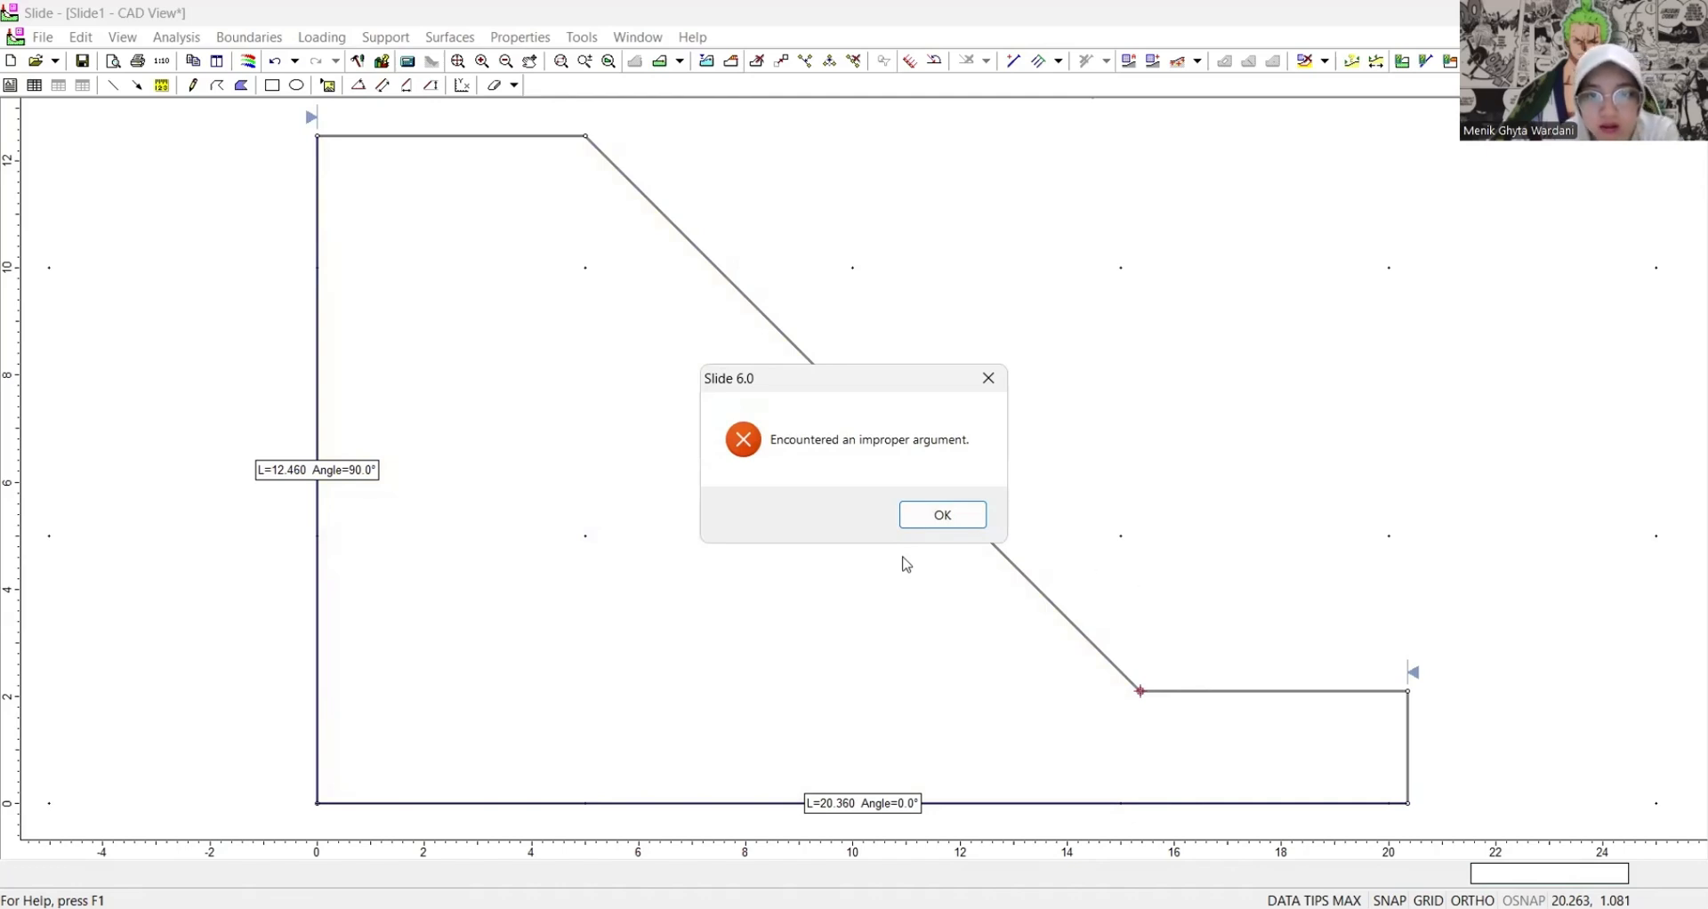
pyautogui.click(947, 515)
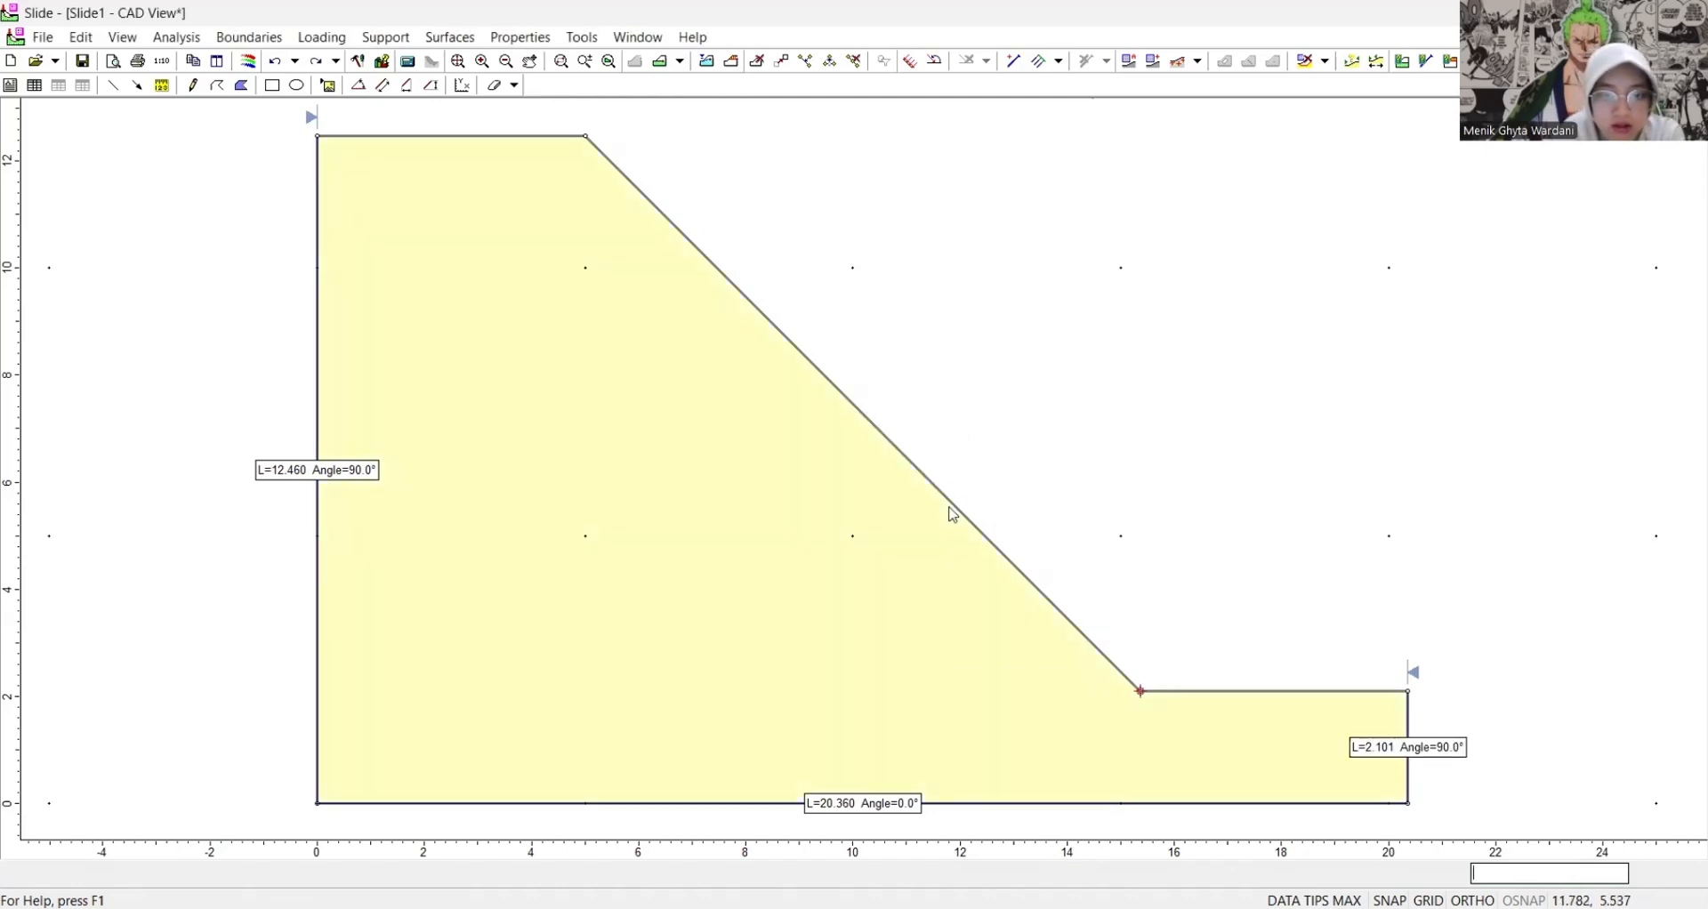
# - Delete the remaining dimension lines on the short vertical edge, the base and the tall vertical edge
pyautogui.rightClick(1405, 749)
pyautogui.click(1459, 521)
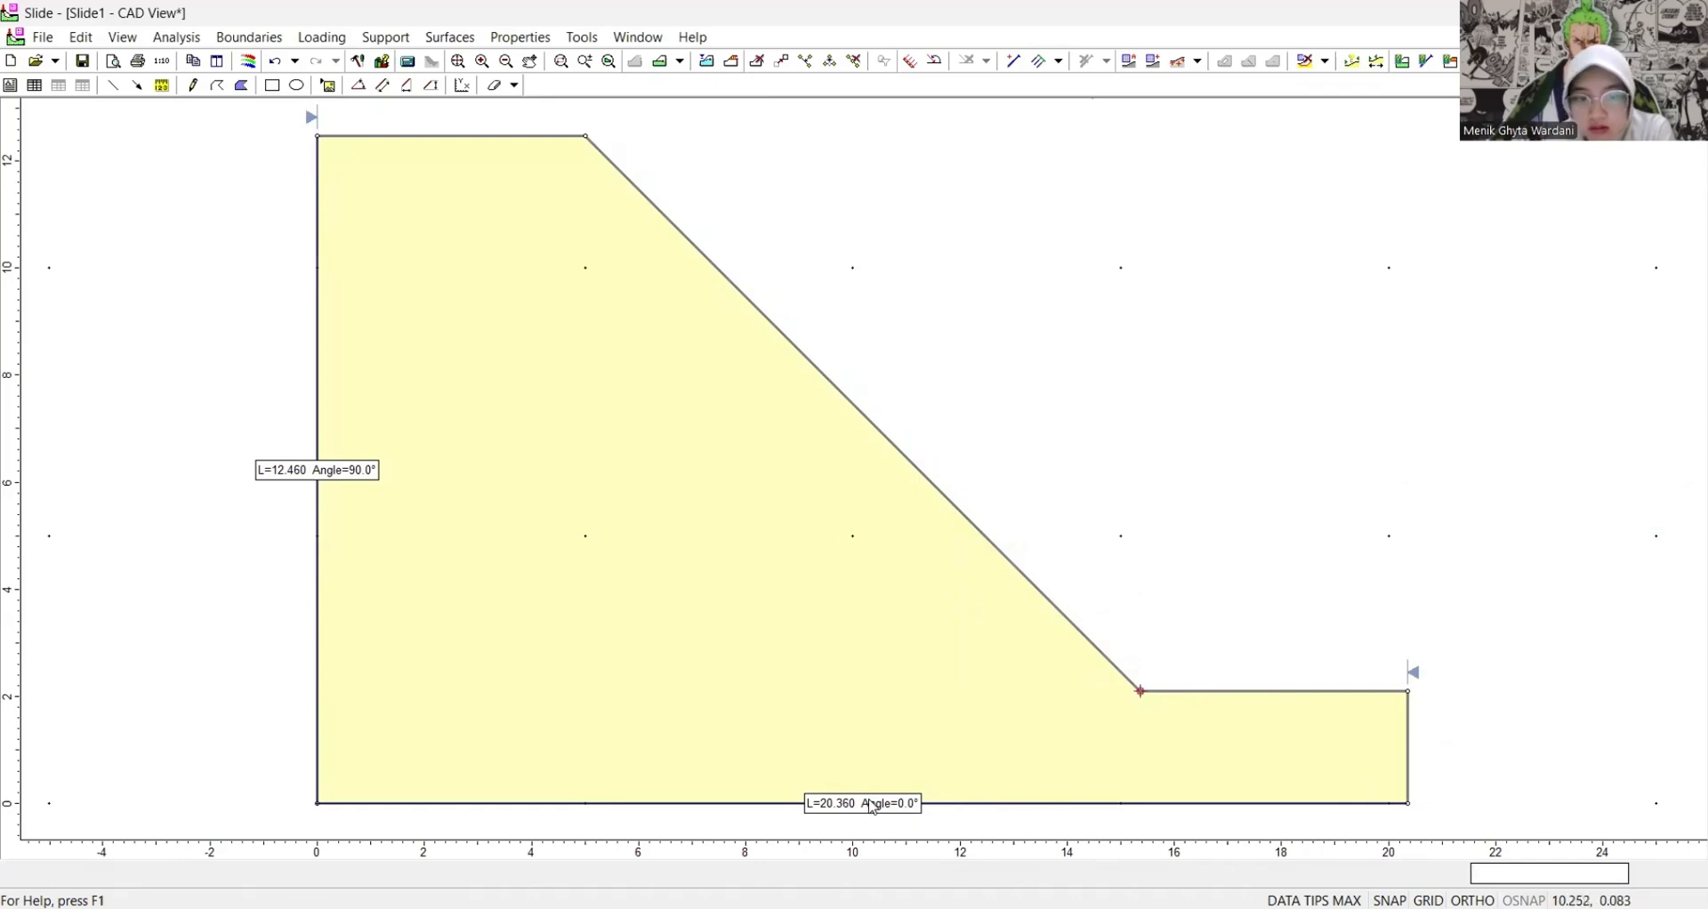
pyautogui.rightClick(876, 796)
pyautogui.click(916, 567)
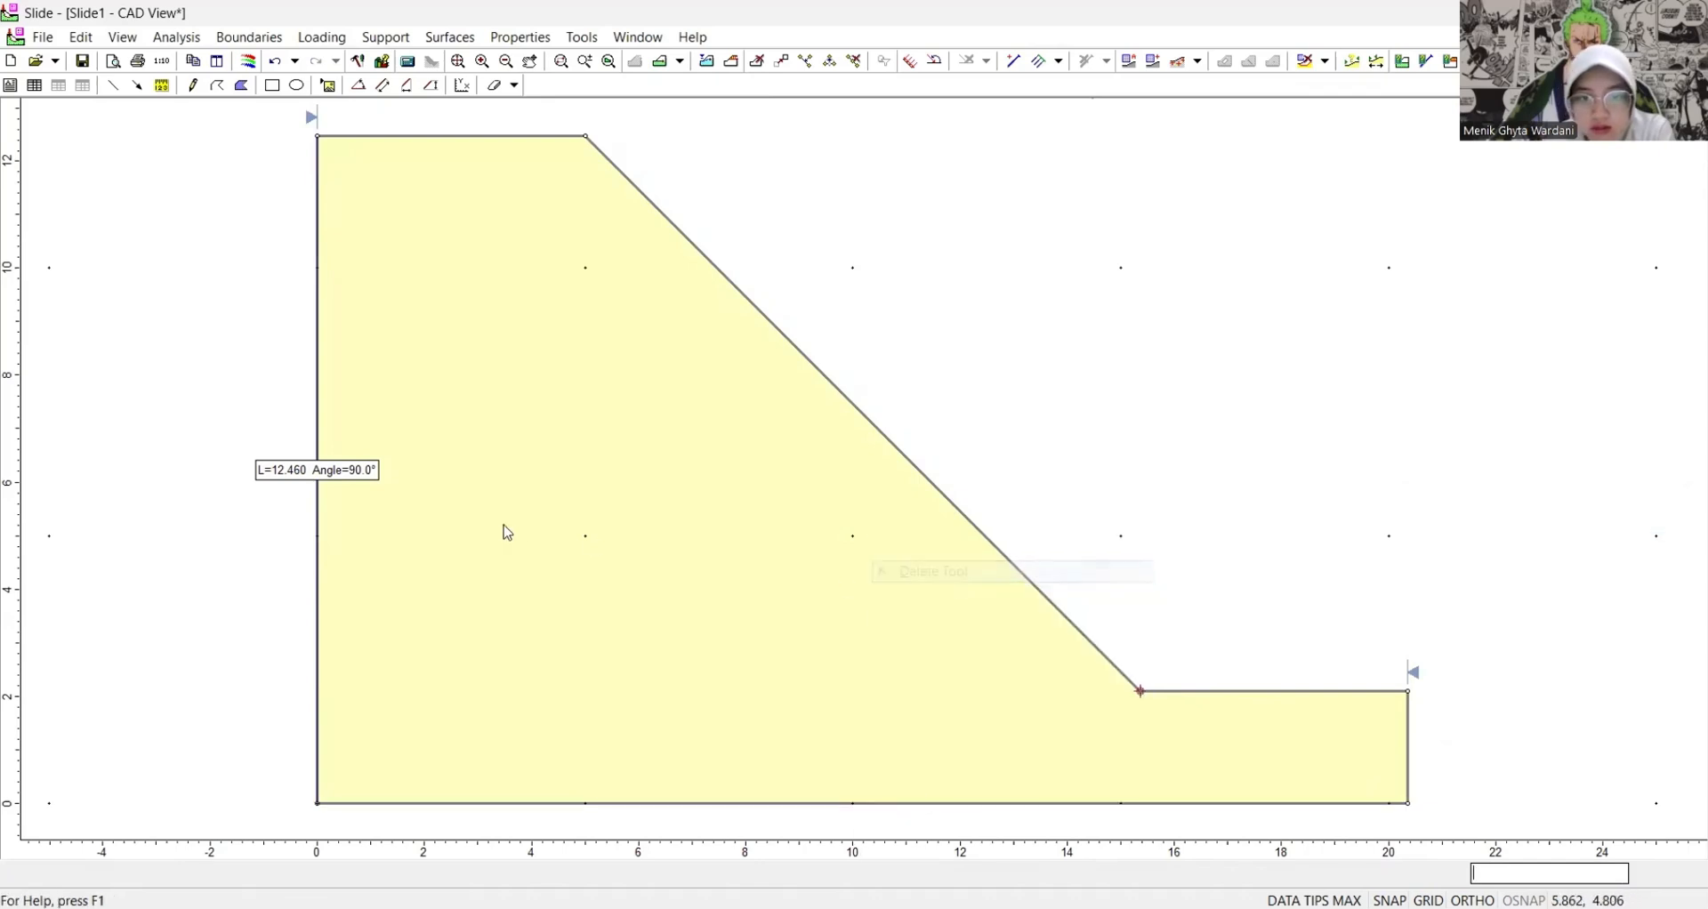
pyautogui.rightClick(322, 474)
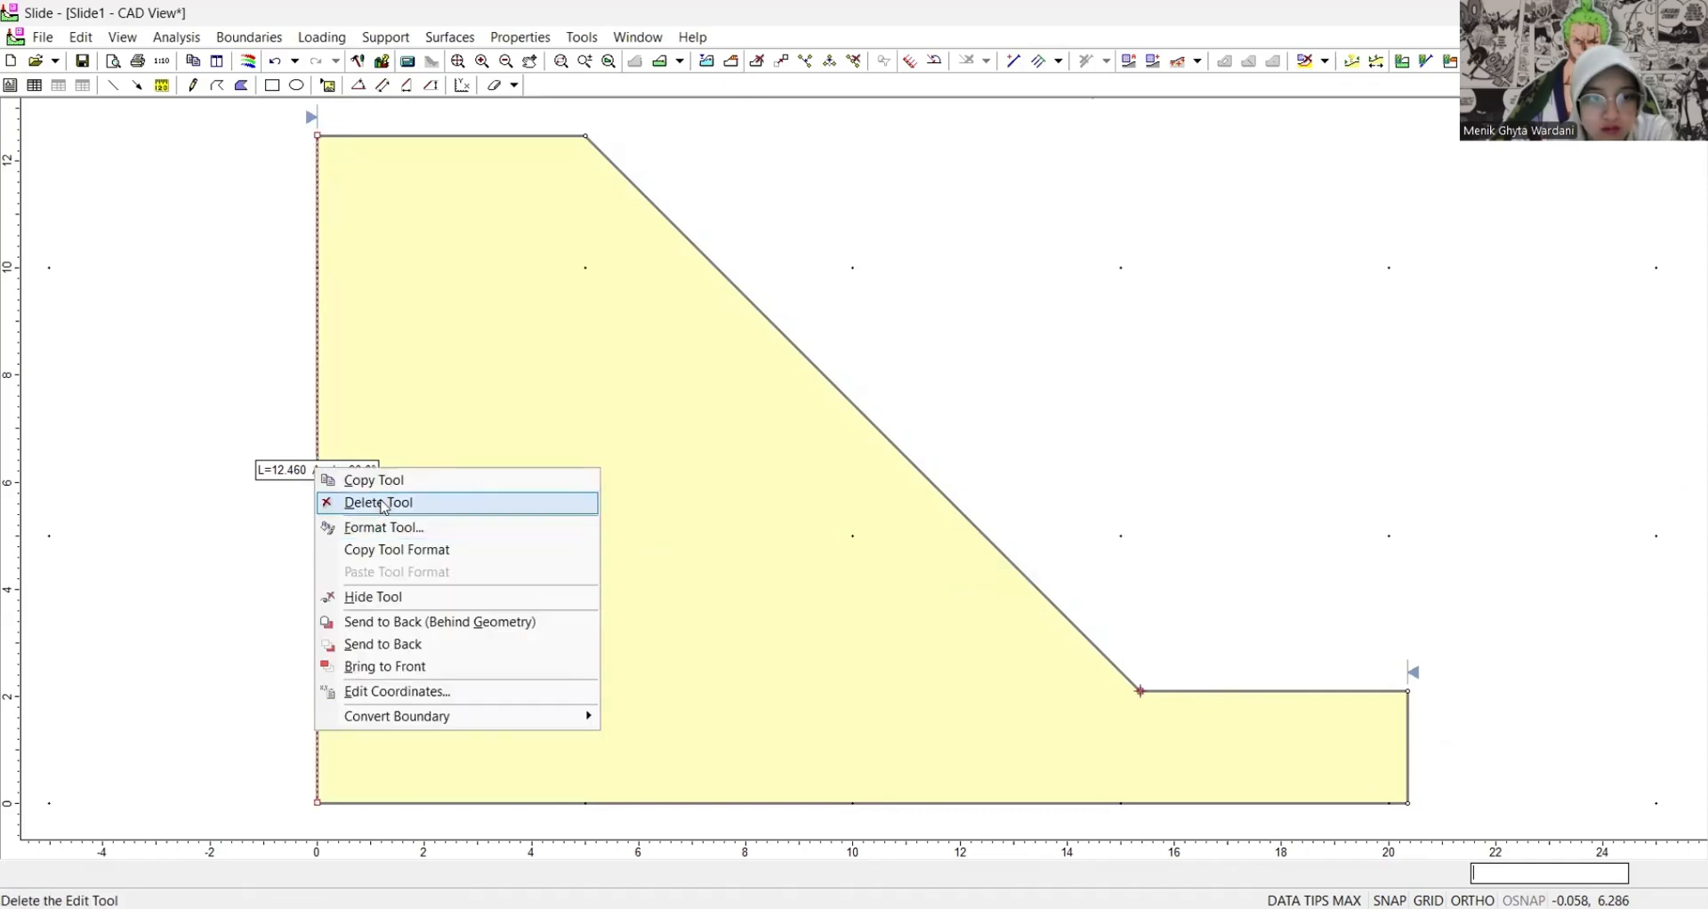
pyautogui.click(382, 500)
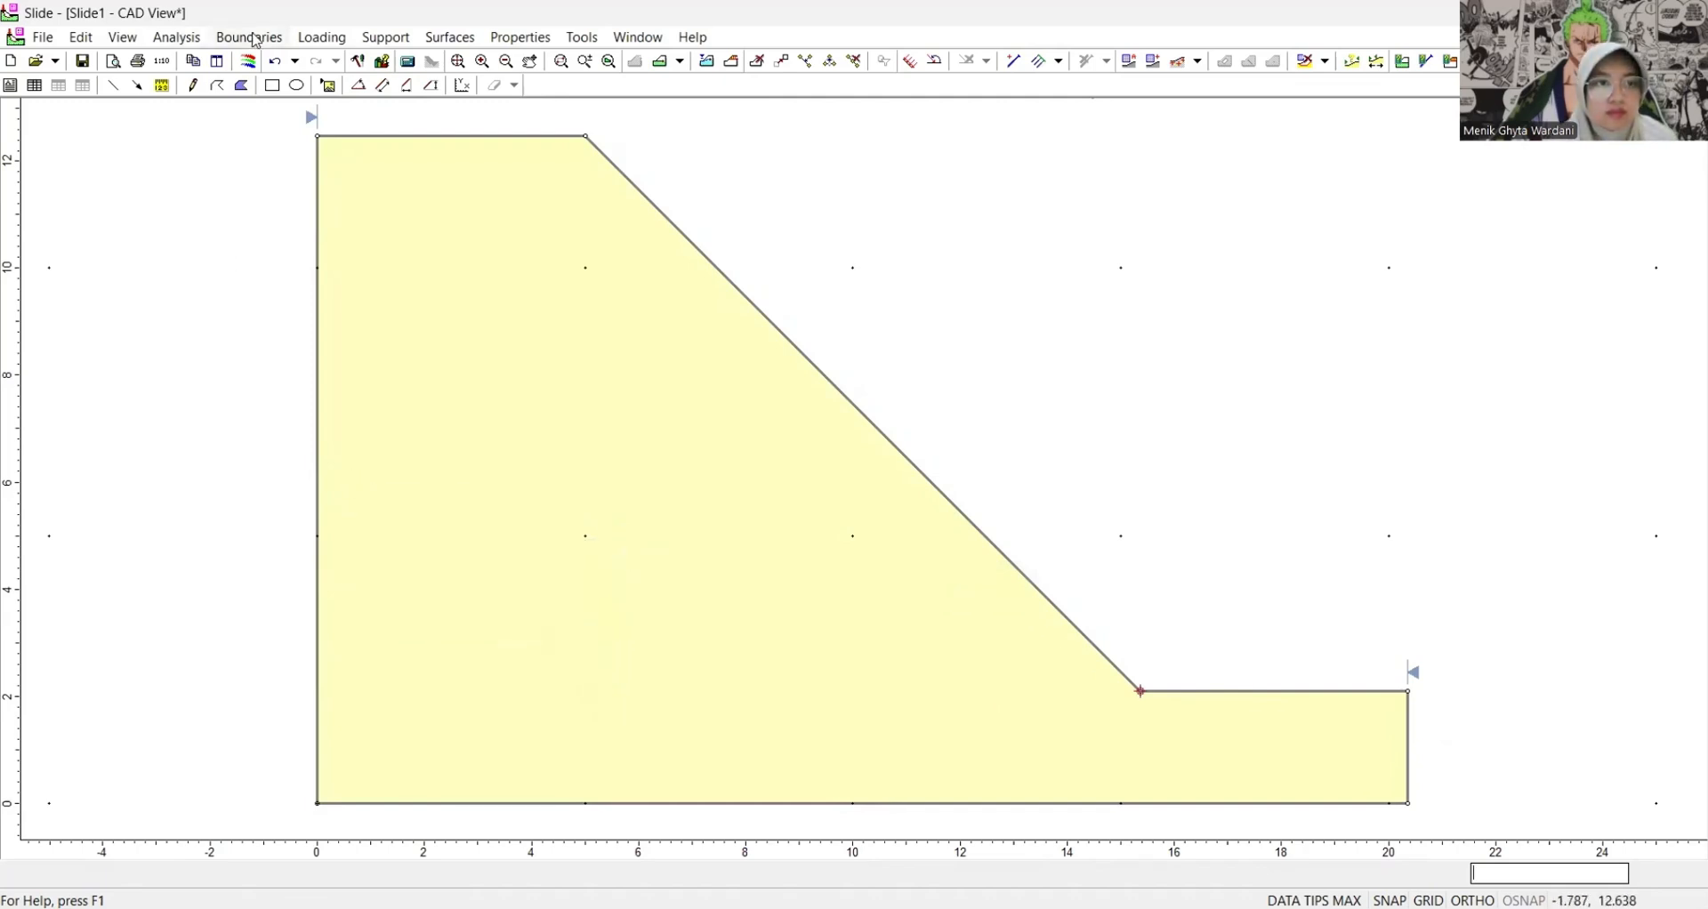
pyautogui.click(178, 44)
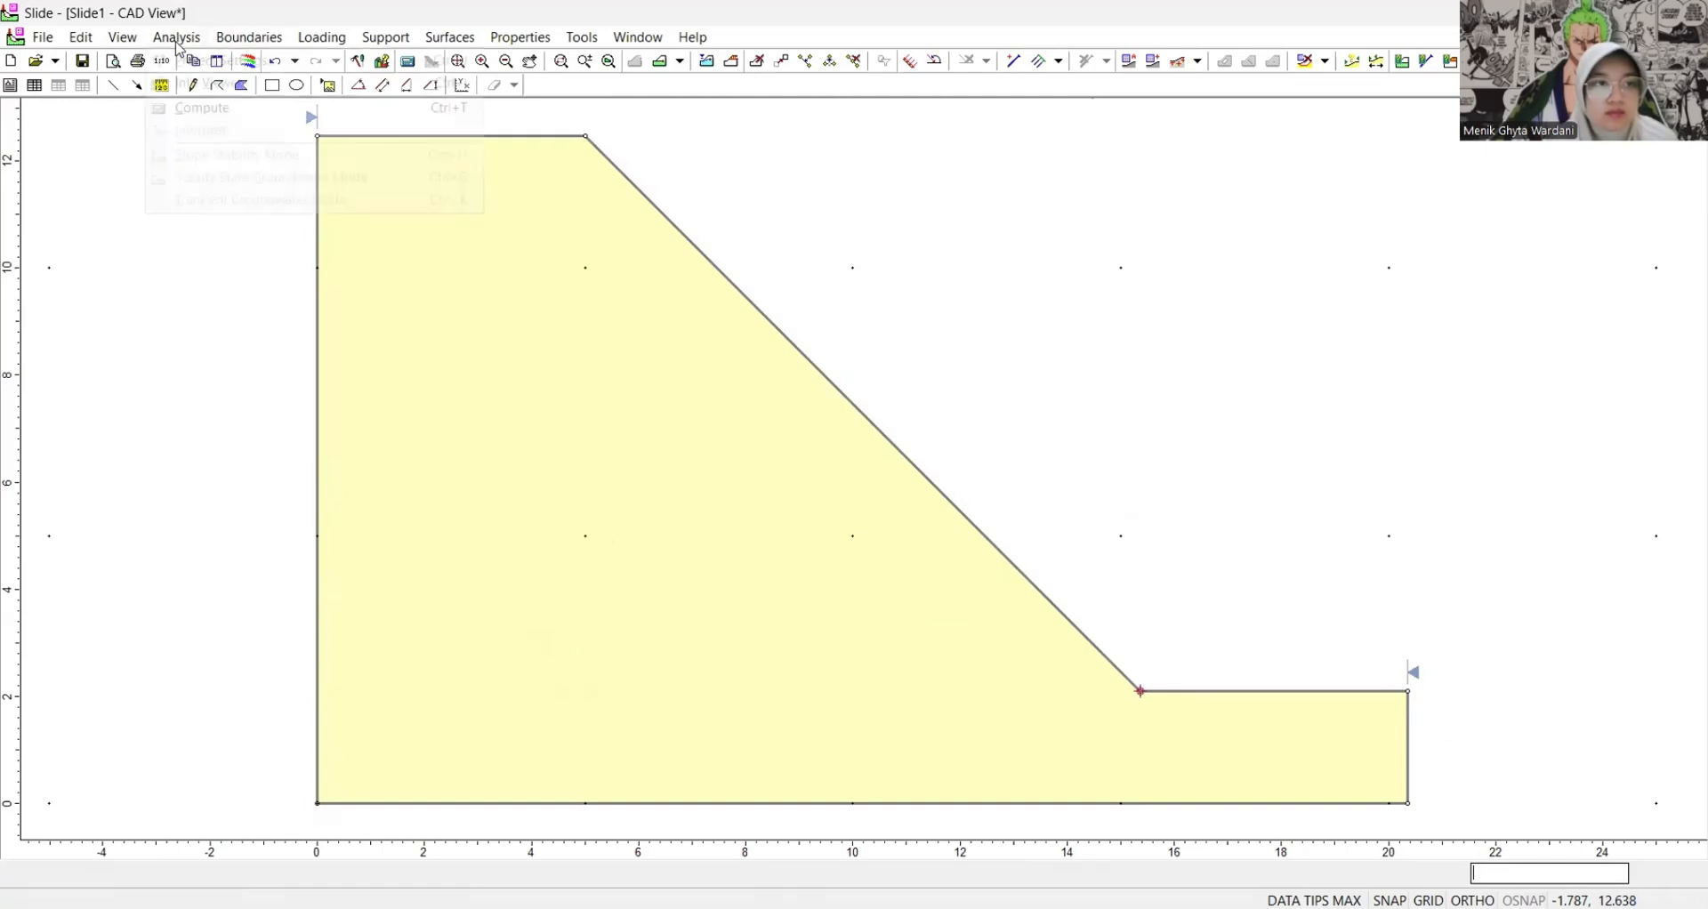
pyautogui.click(418, 259)
pyautogui.moveTo(419, 256)
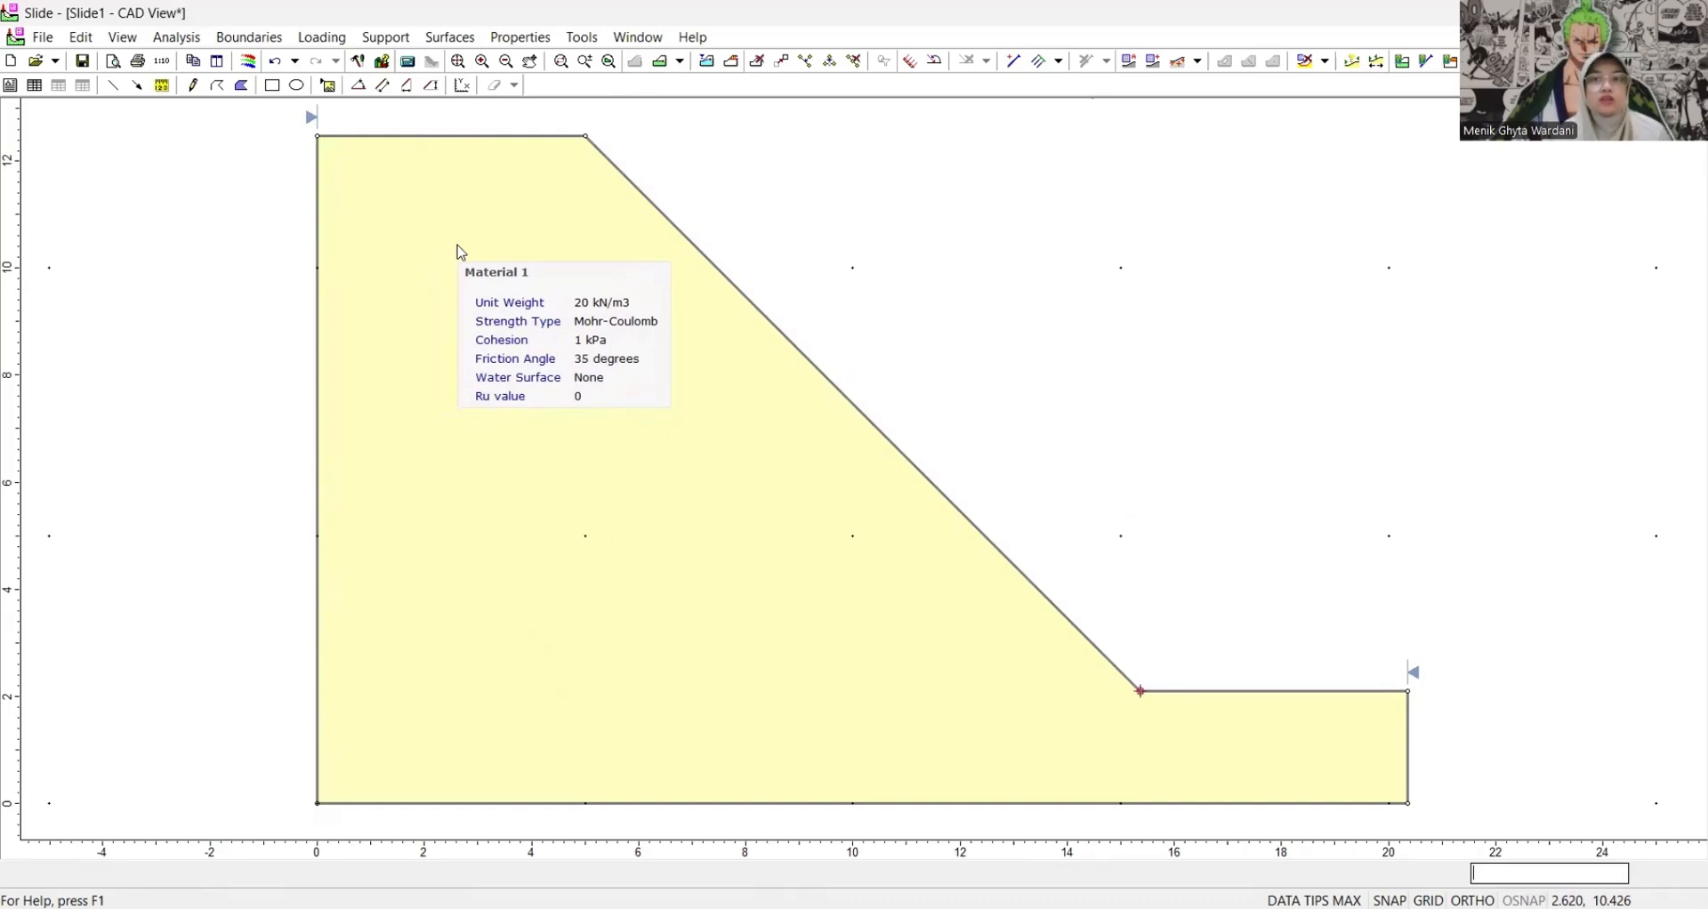
# - Set the project's failure direction to Left to Right and enable the Ordinary/Fellenius analysis method
pyautogui.click(202, 41)
pyautogui.click(221, 65)
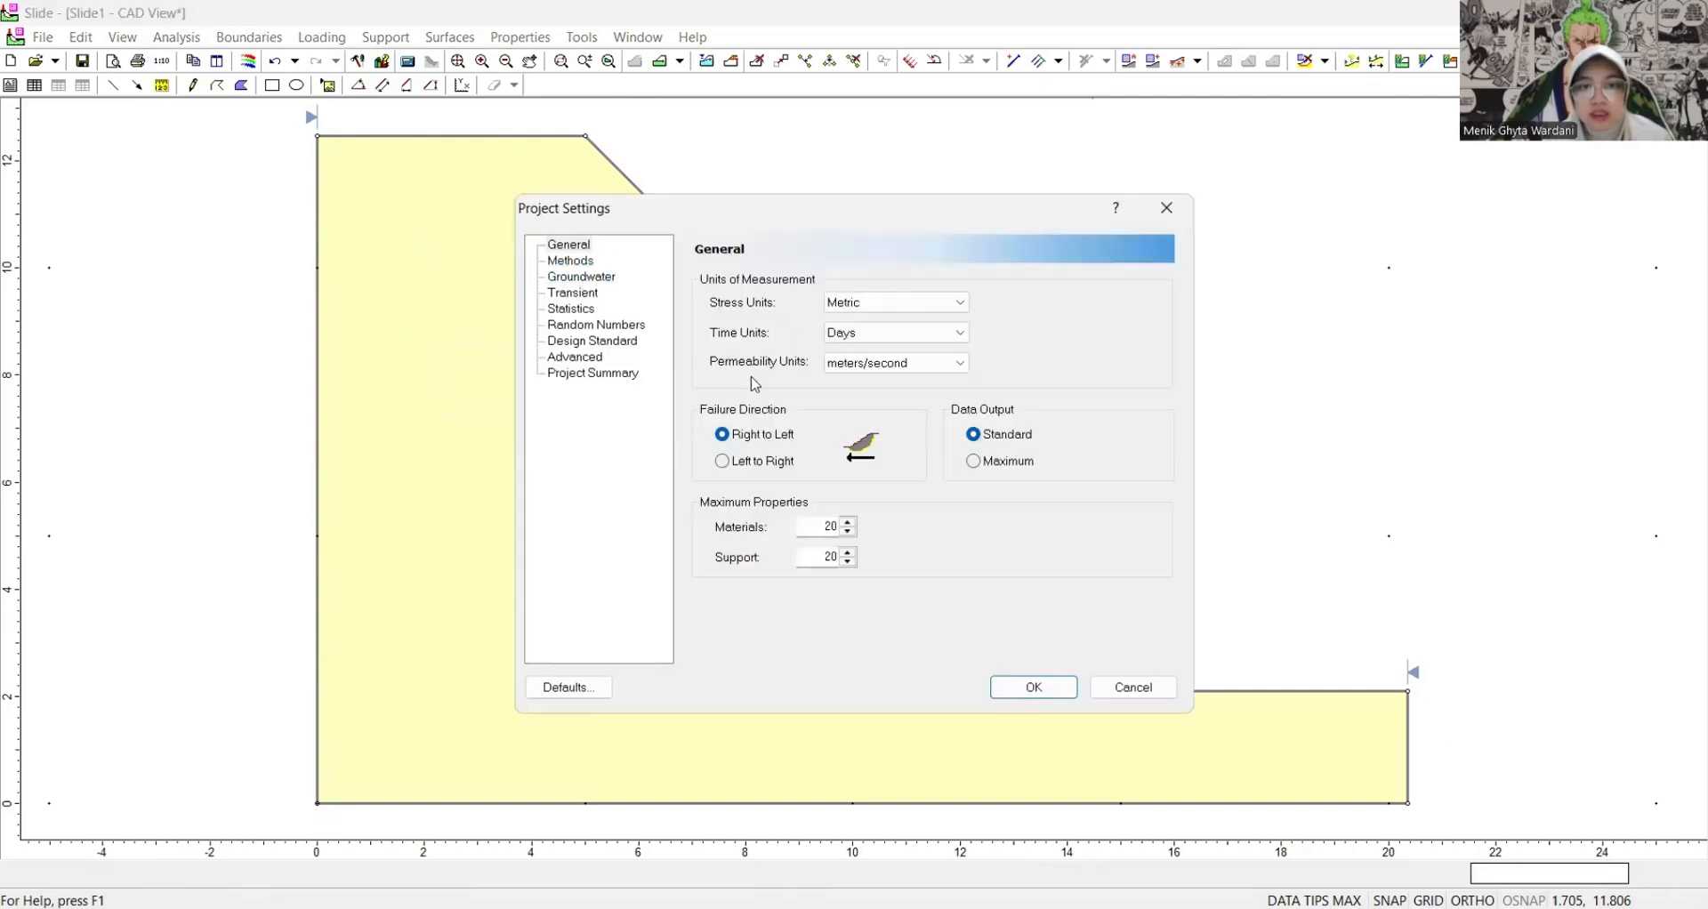
pyautogui.click(761, 469)
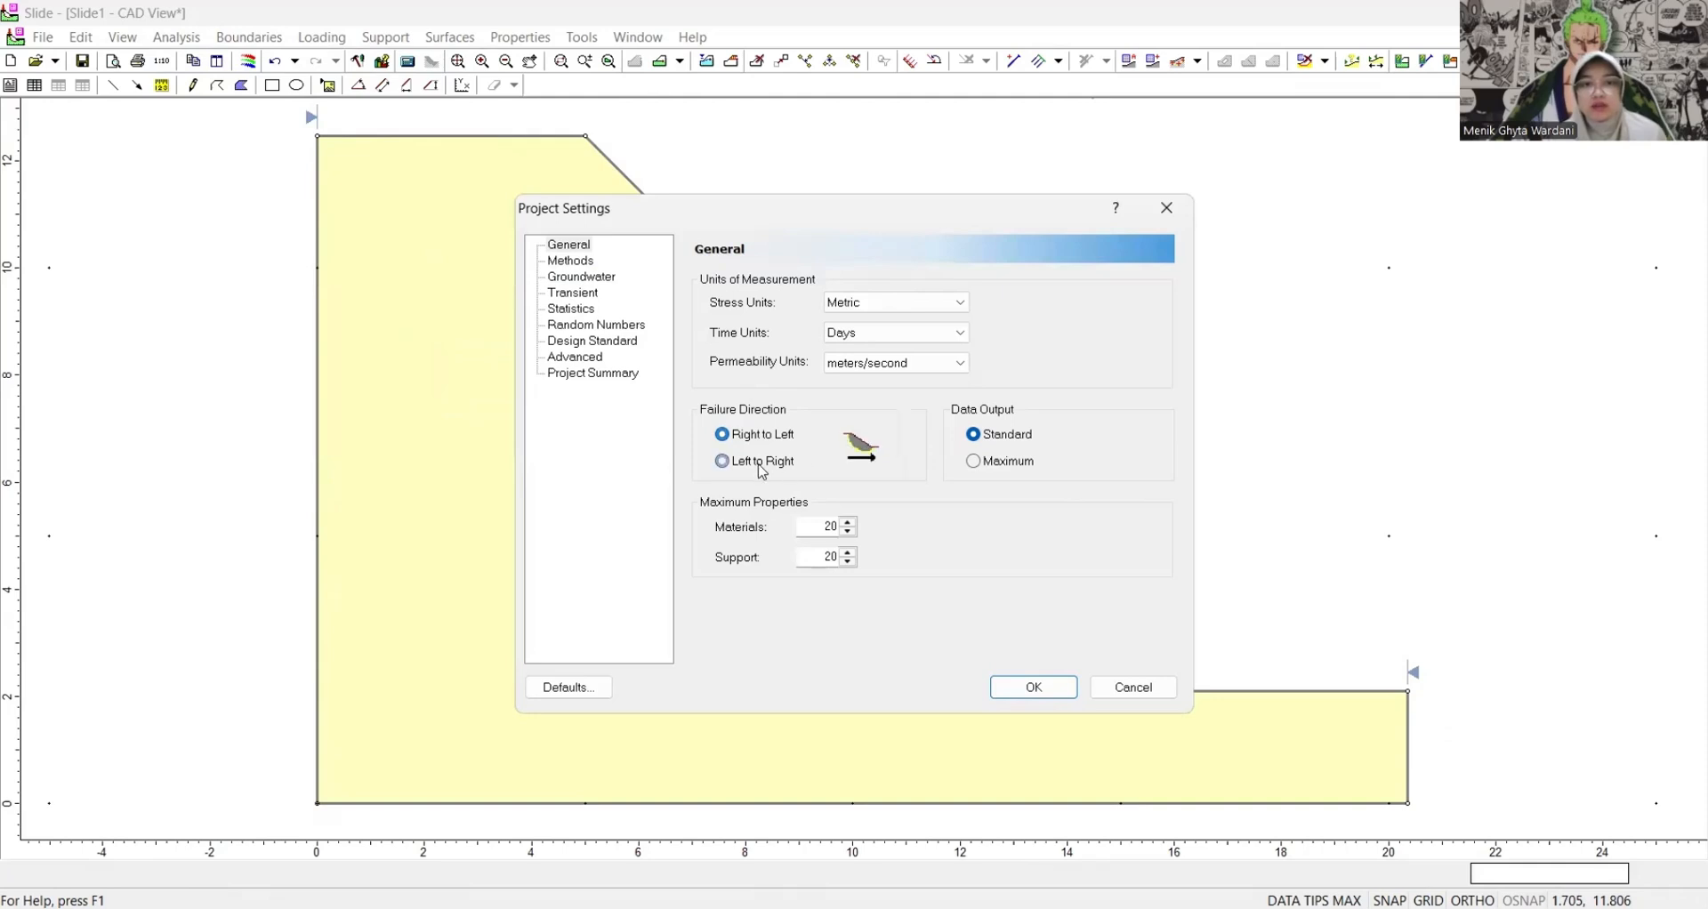
pyautogui.click(570, 261)
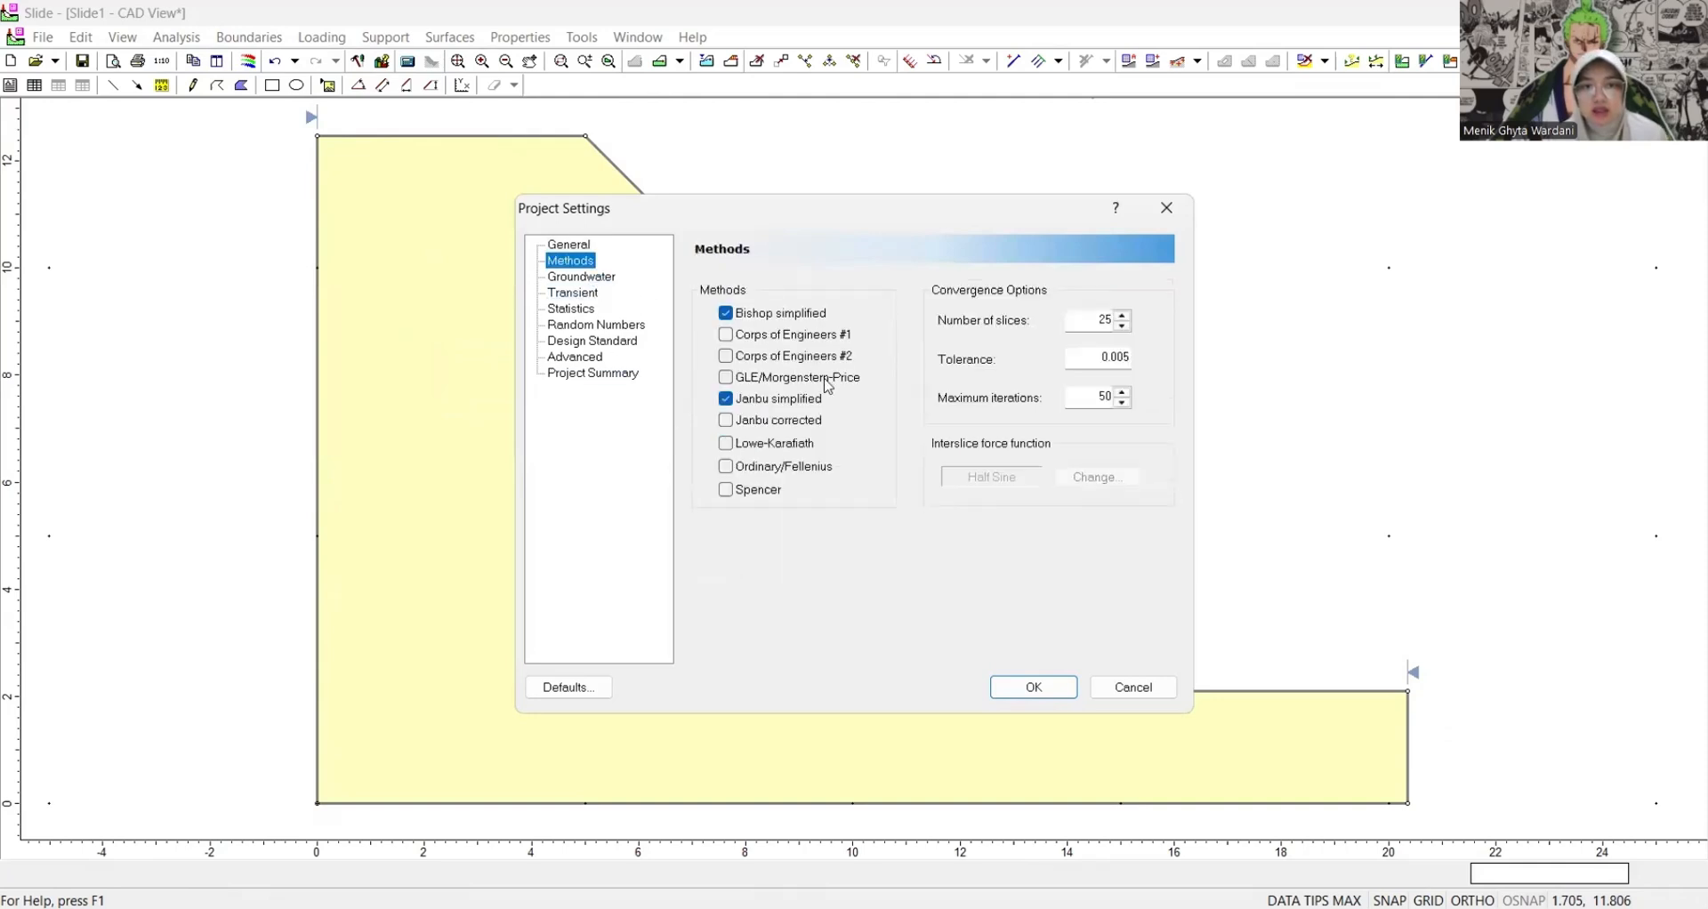
pyautogui.click(789, 469)
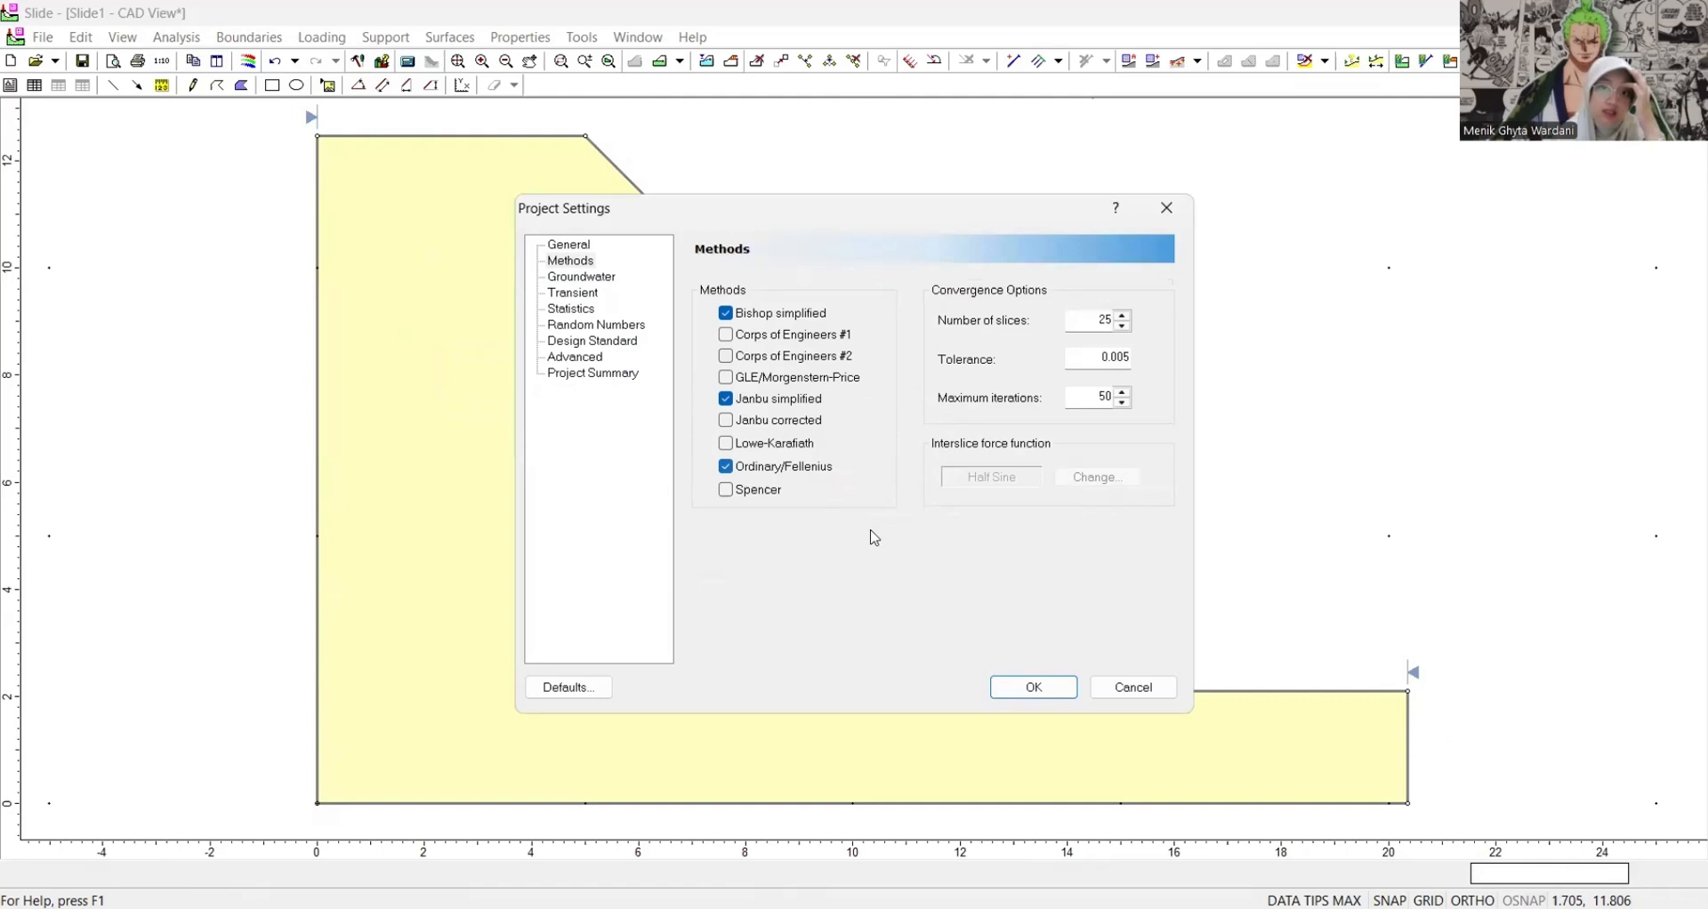
pyautogui.click(1034, 690)
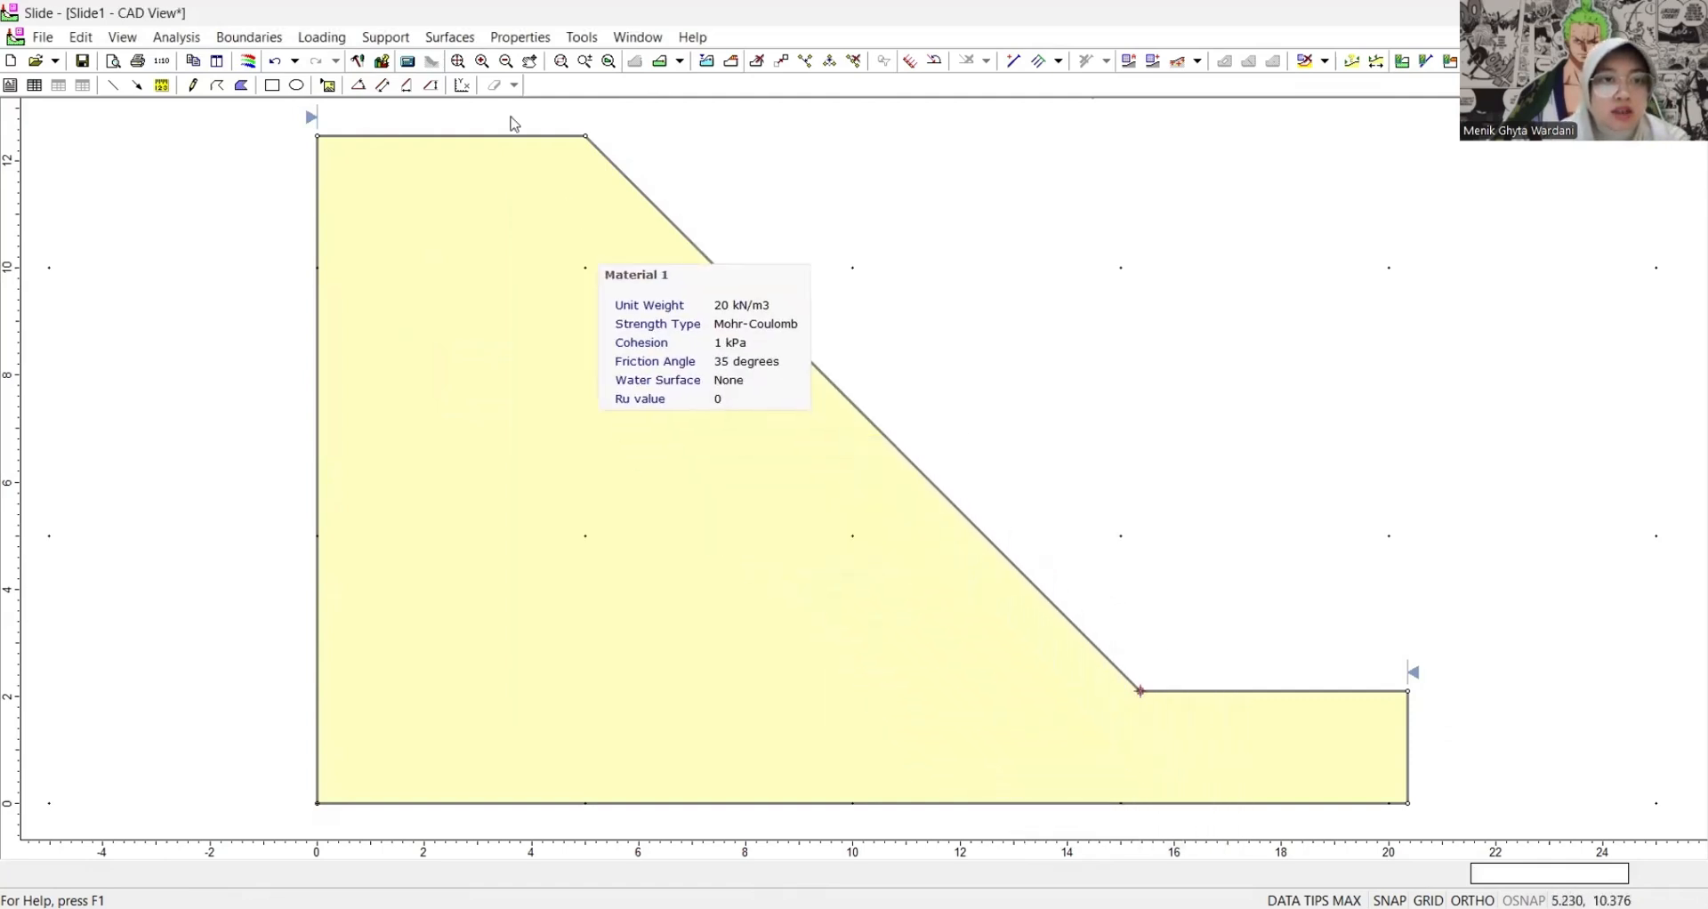
pyautogui.click(450, 38)
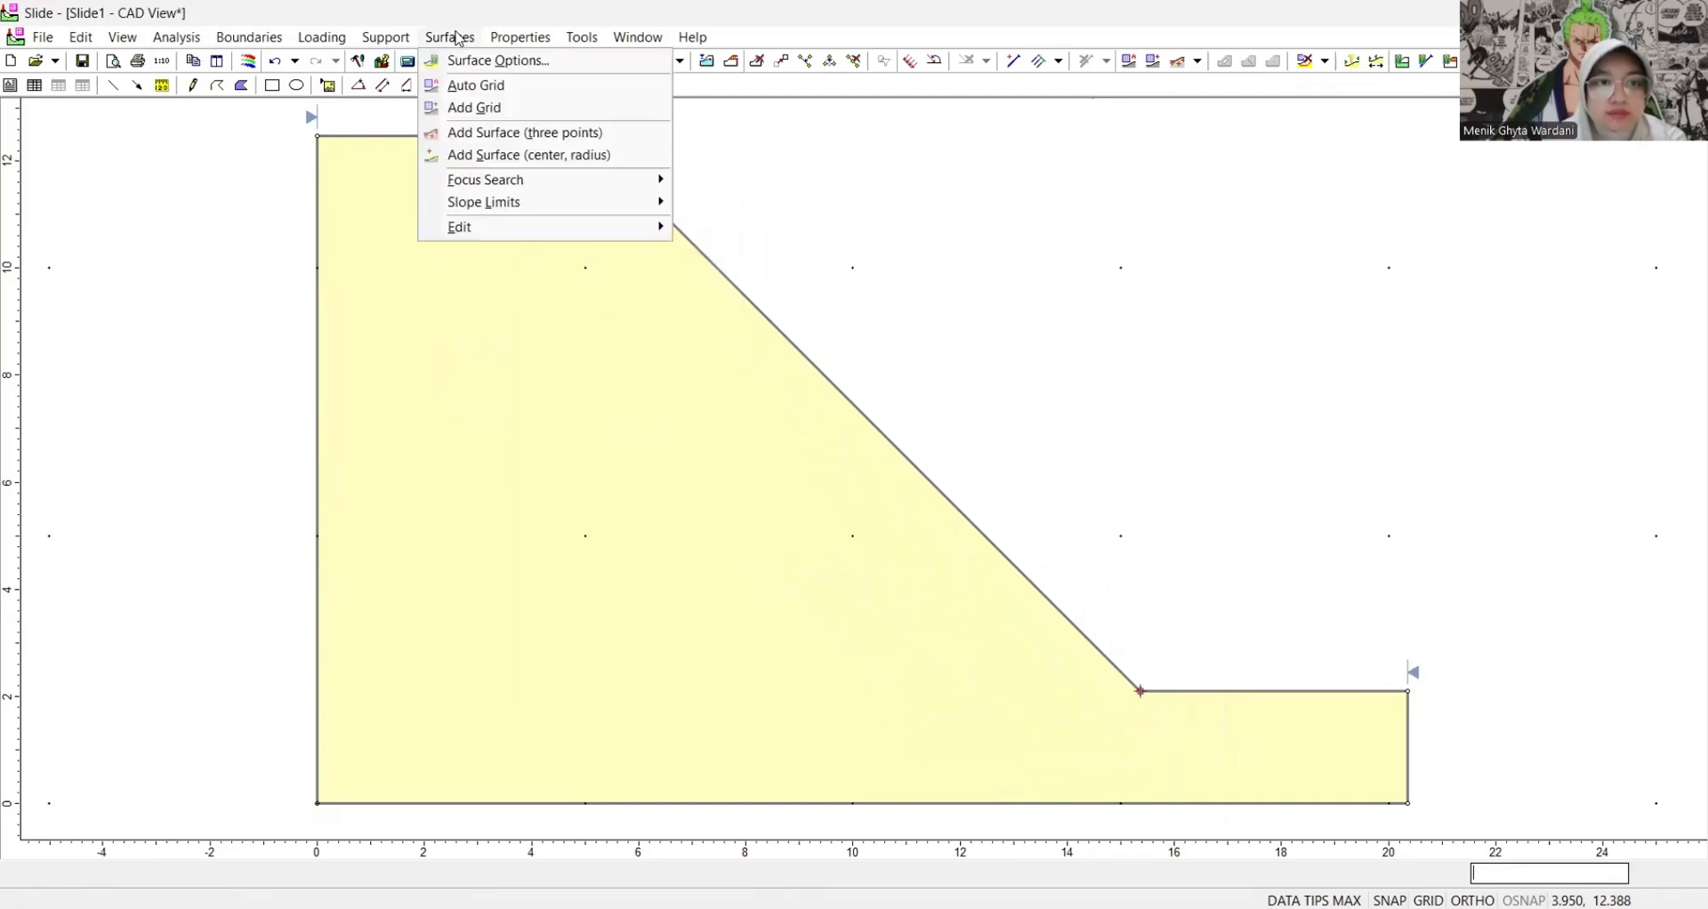
pyautogui.click(459, 38)
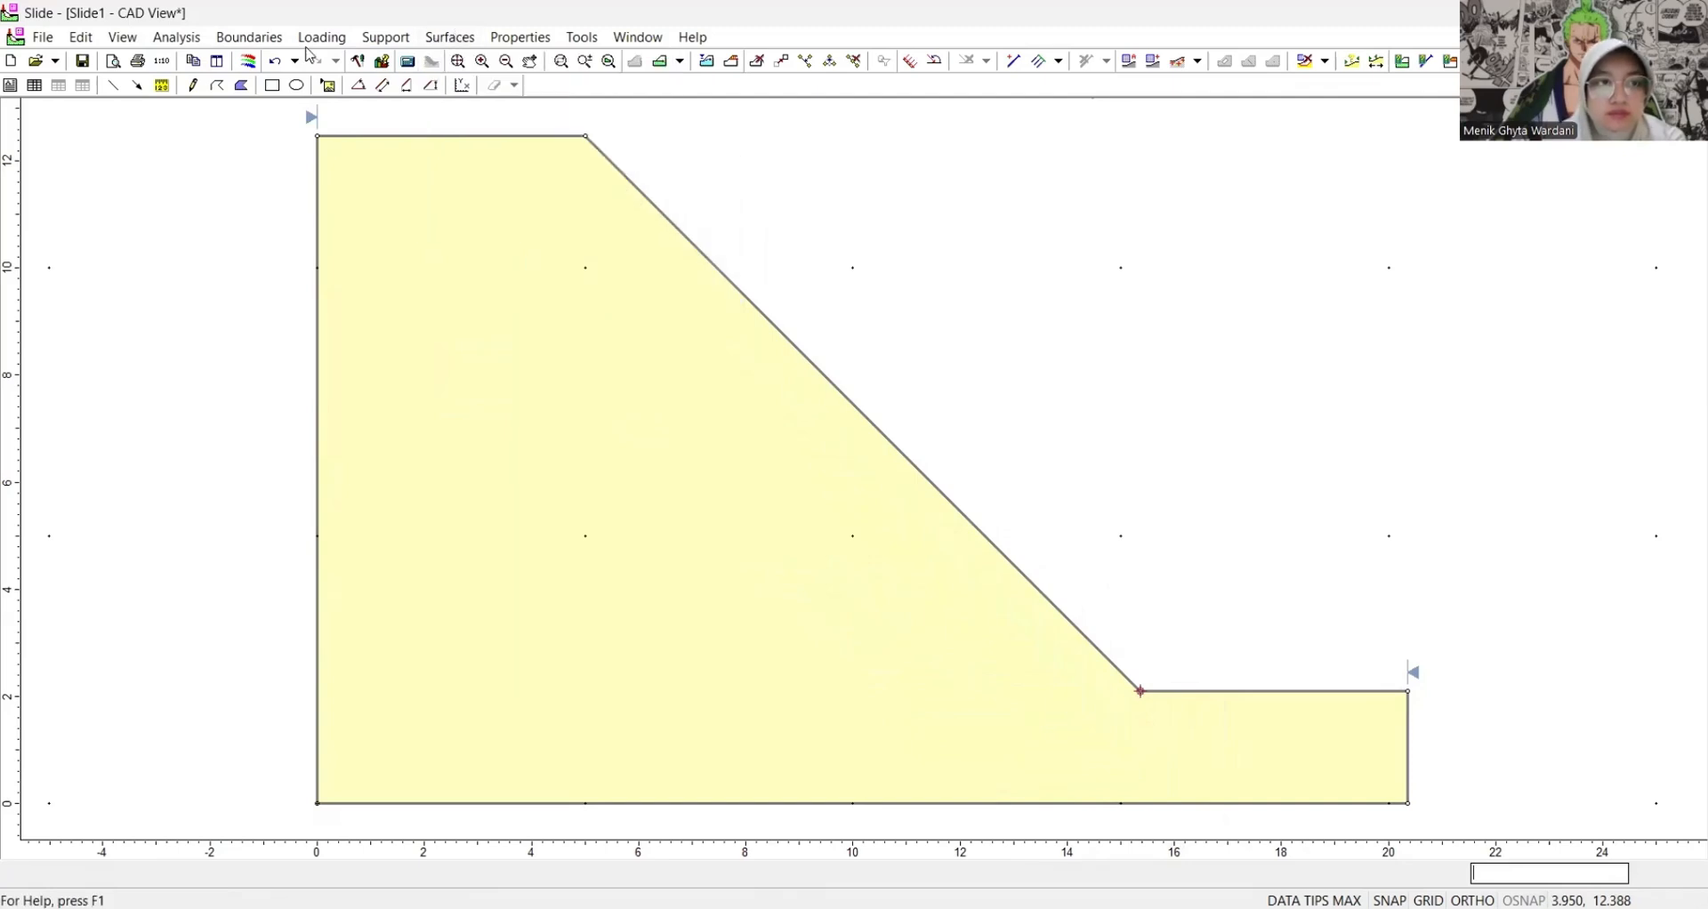
pyautogui.click(193, 43)
pyautogui.click(208, 38)
pyautogui.click(236, 39)
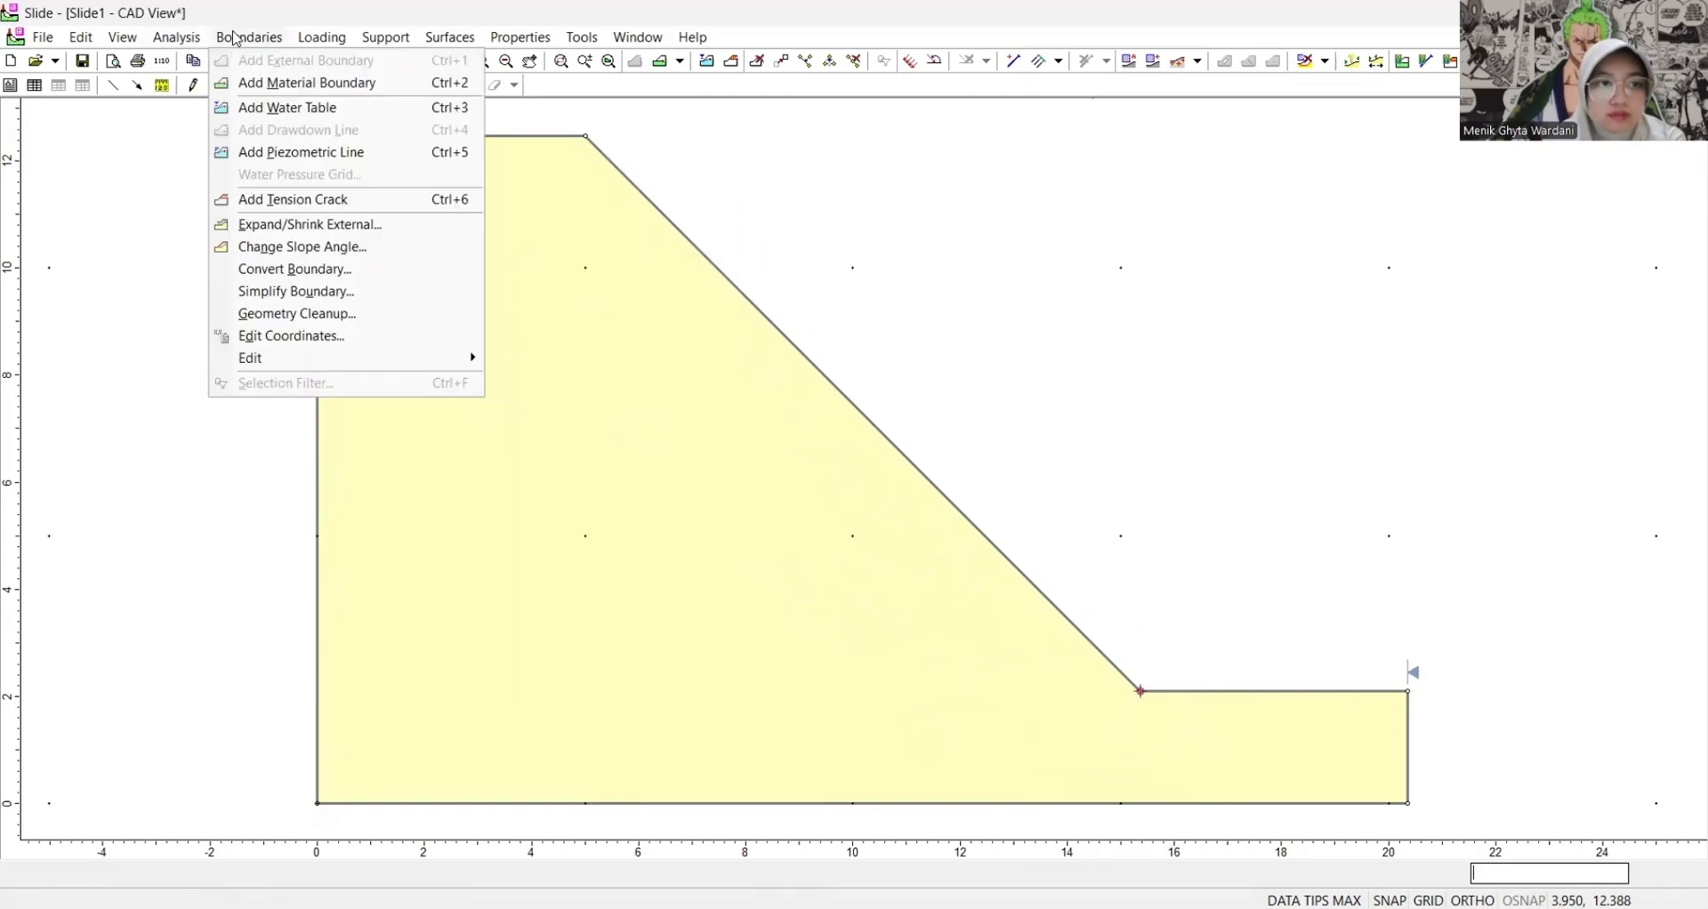
pyautogui.click(236, 39)
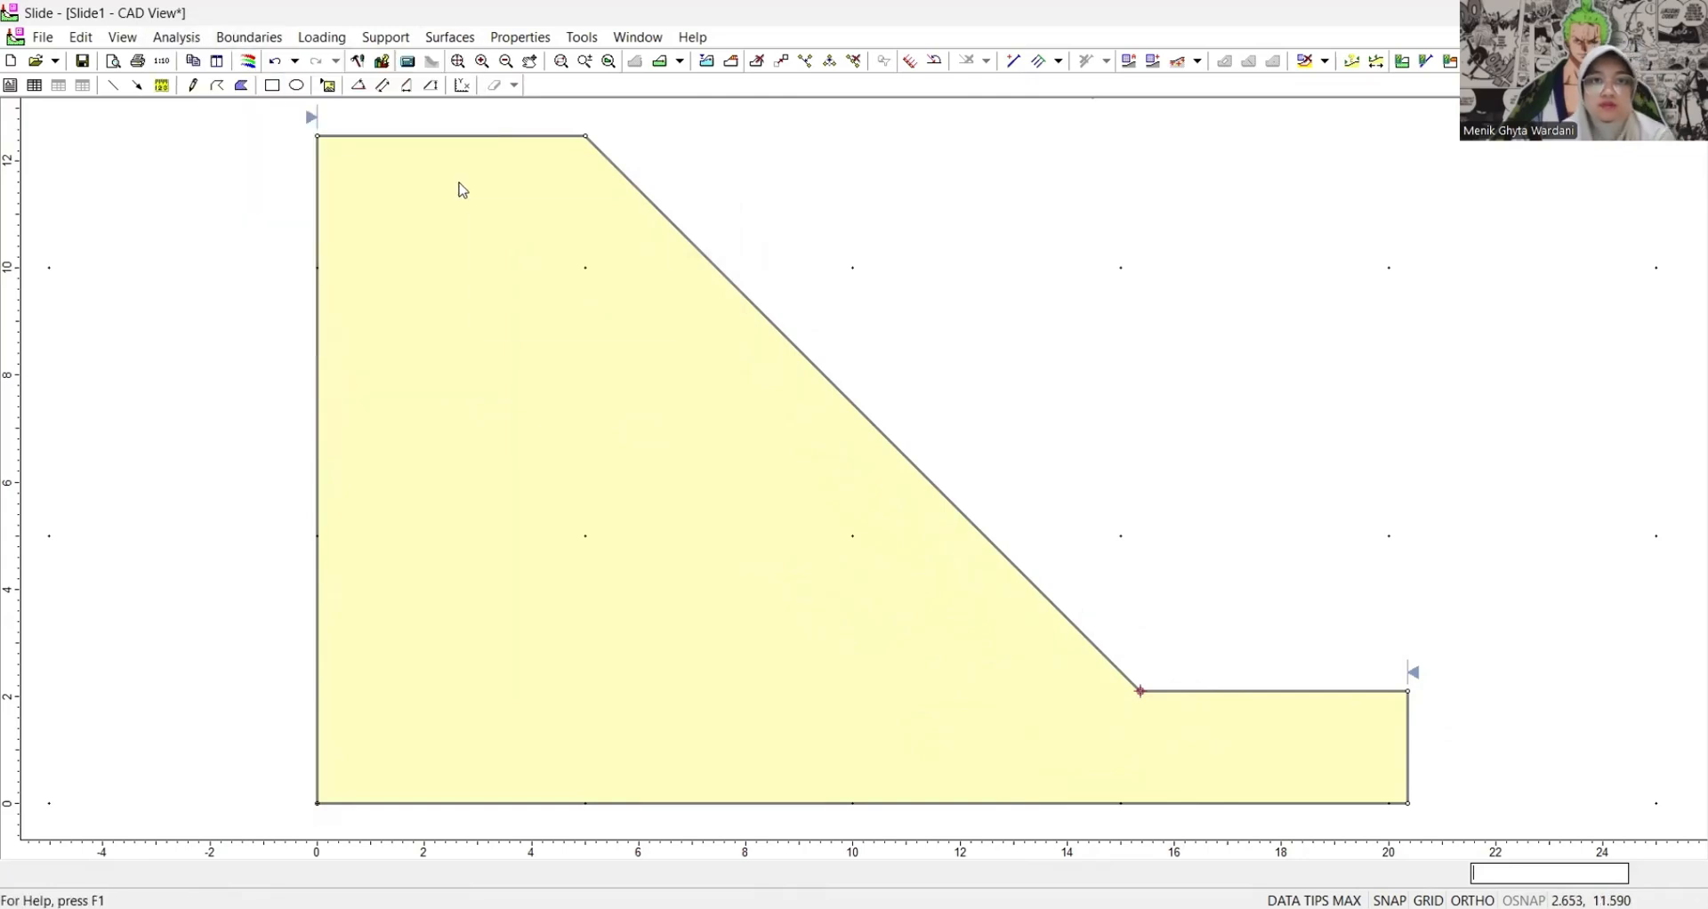
pyautogui.moveTo(477, 190)
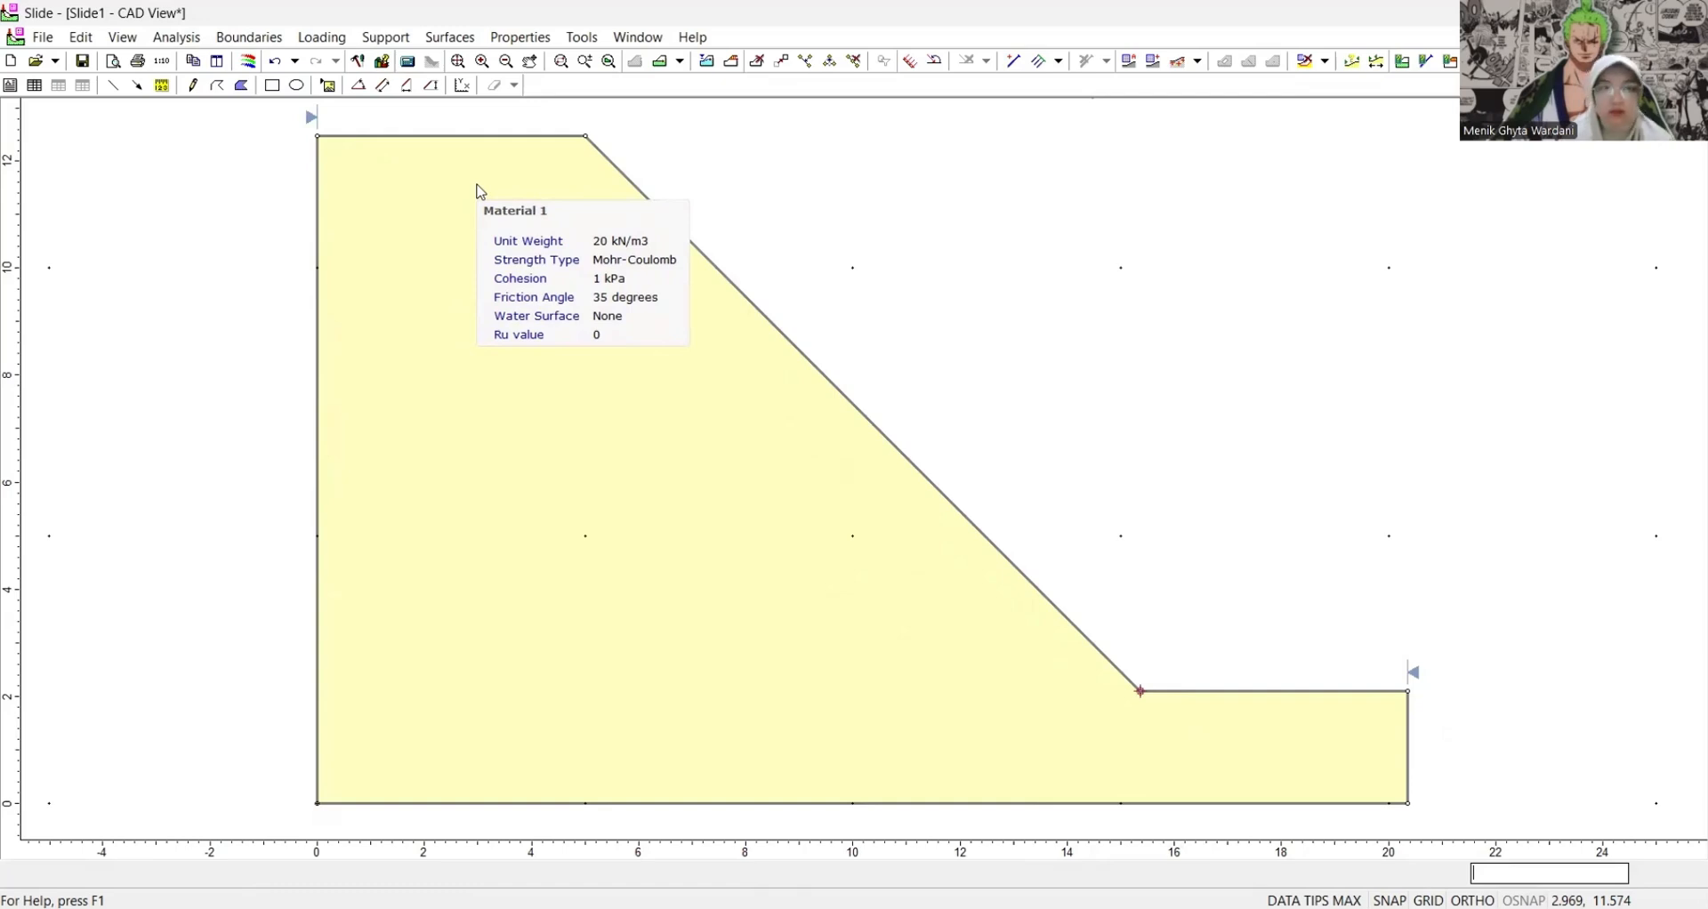
# - Generate an automatic slip surface search grid for the slope with Auto Grid
pyautogui.click(450, 36)
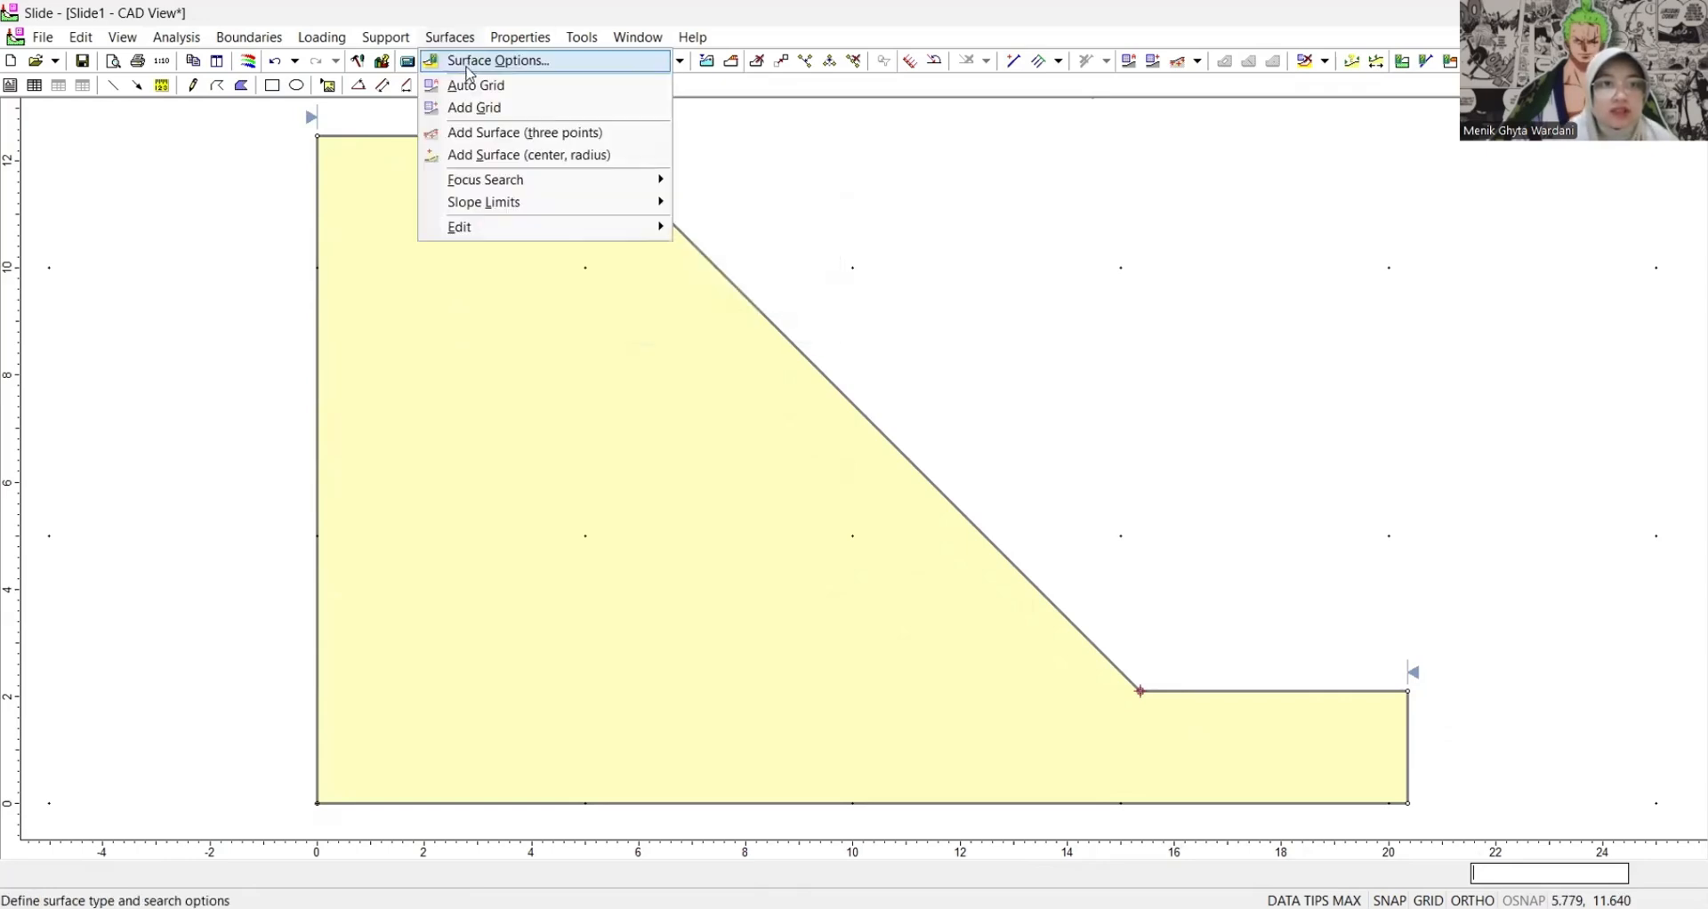
pyautogui.click(476, 86)
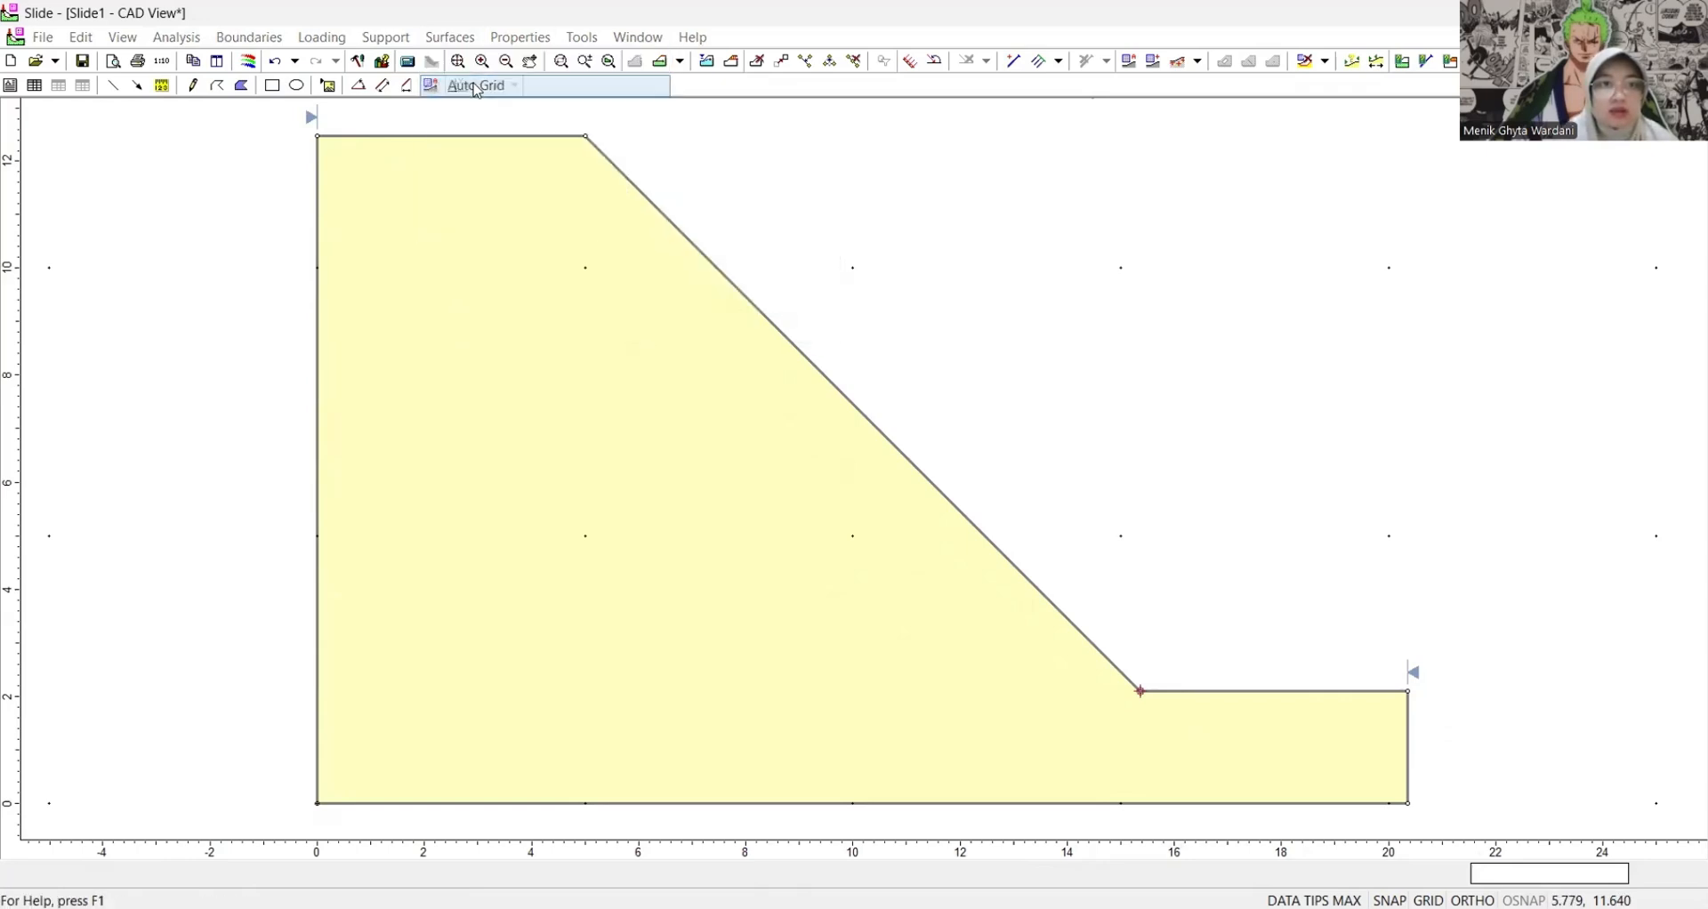
pyautogui.click(751, 508)
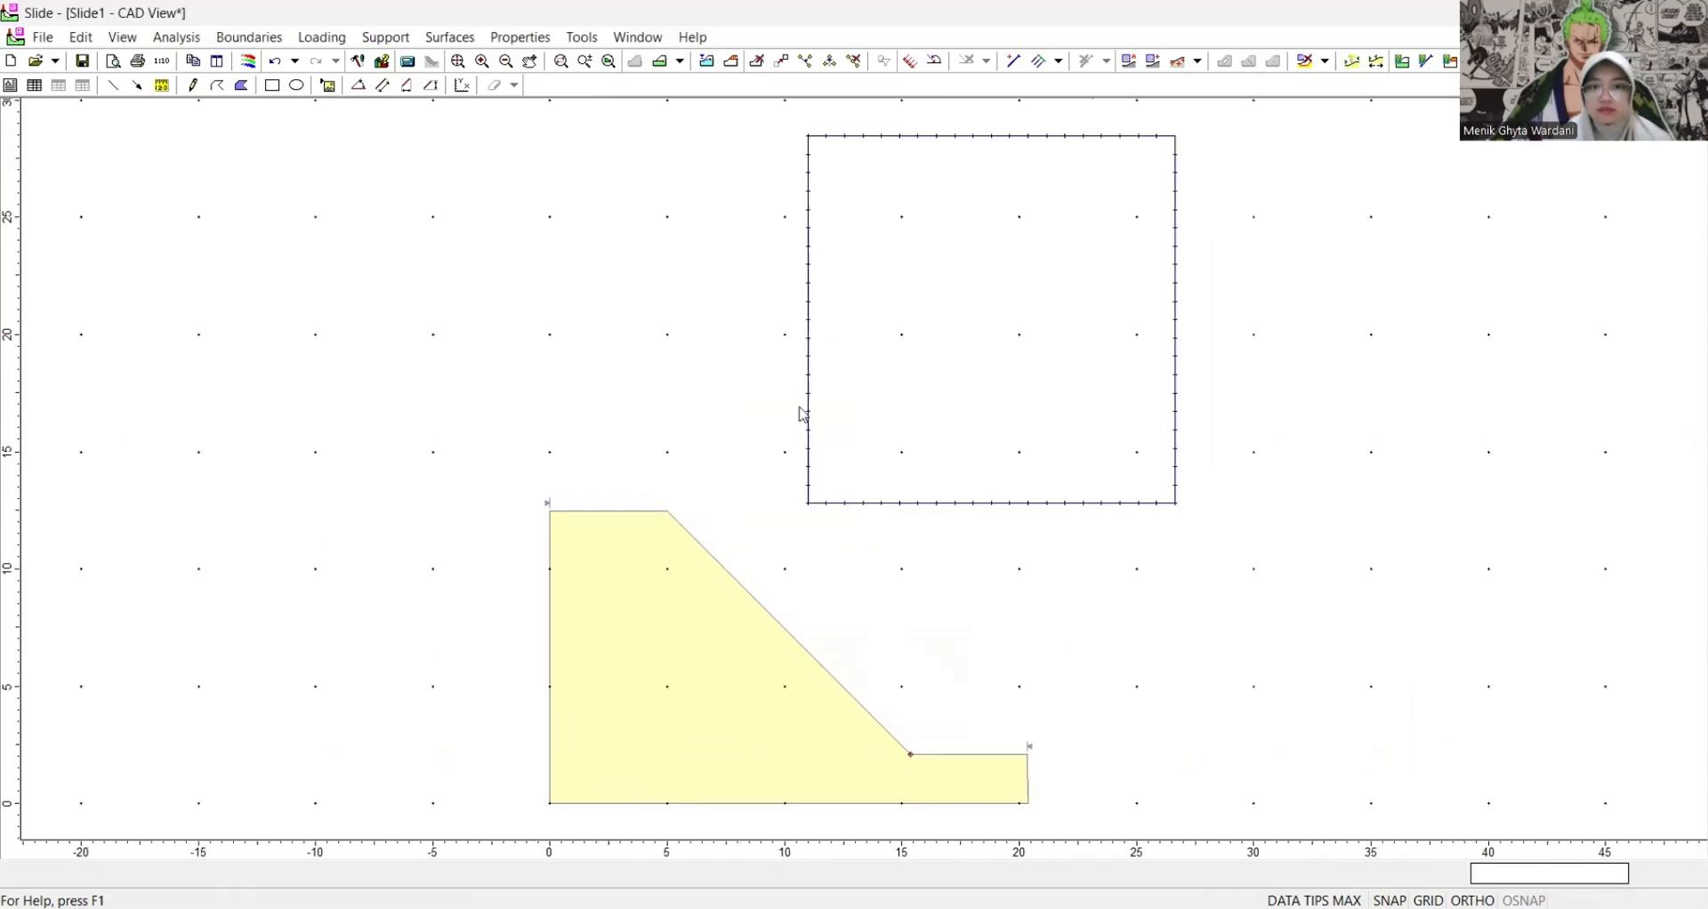
# - Turn on the display of grid points on the search grid
pyautogui.rightClick(934, 335)
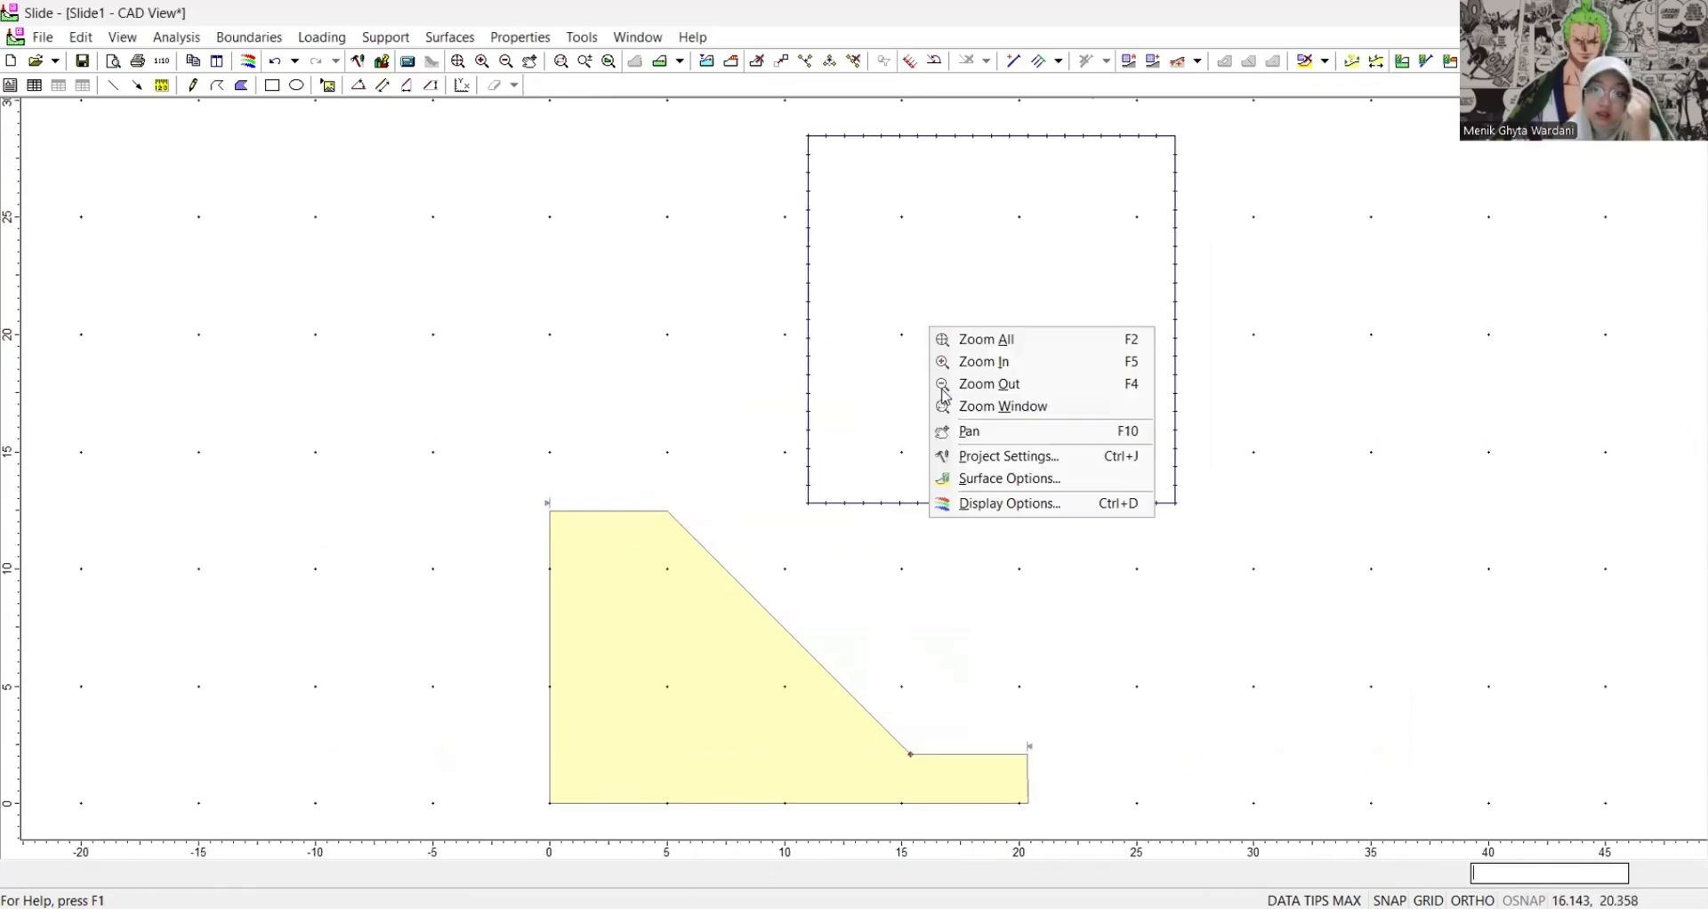
pyautogui.click(992, 506)
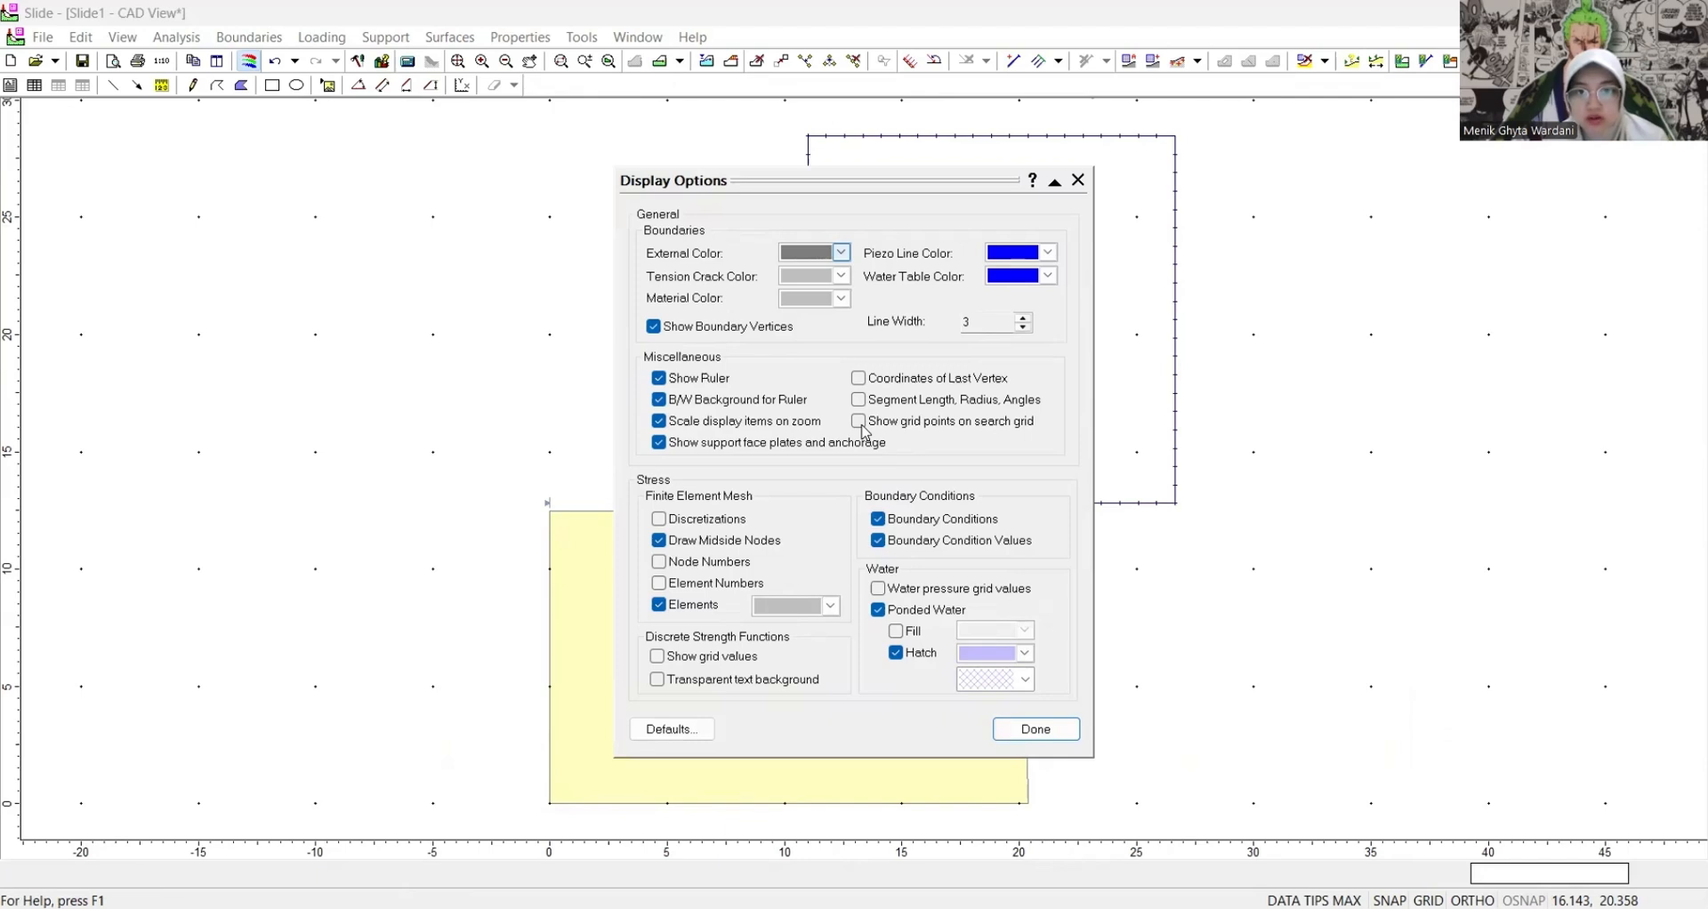
pyautogui.click(861, 424)
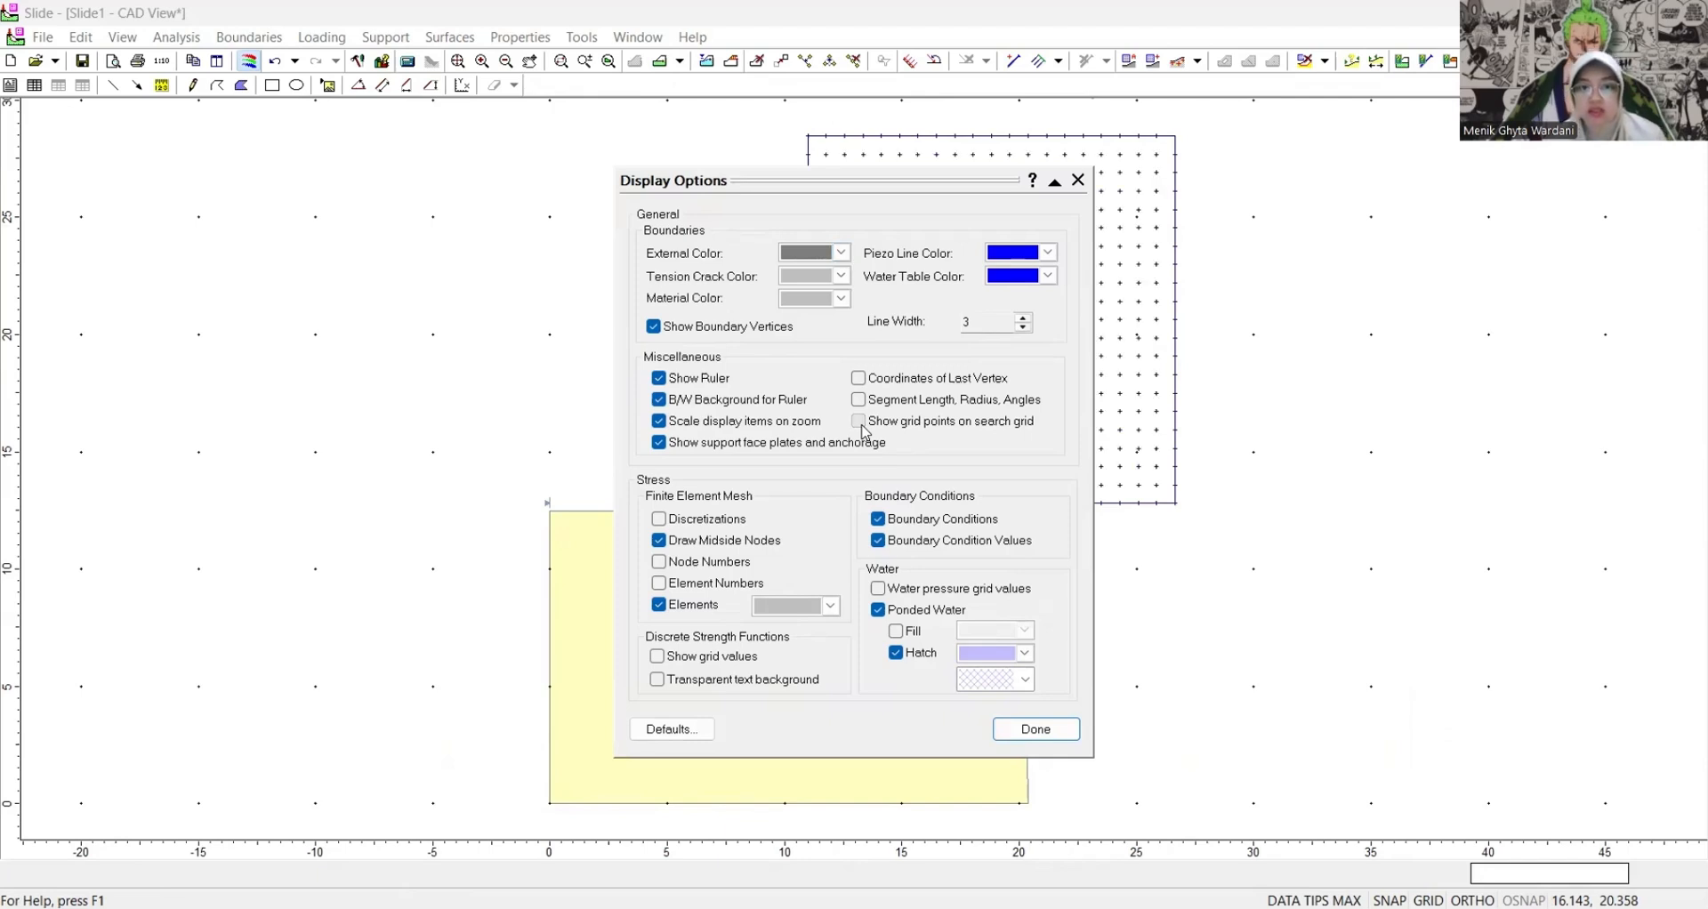
pyautogui.click(1019, 731)
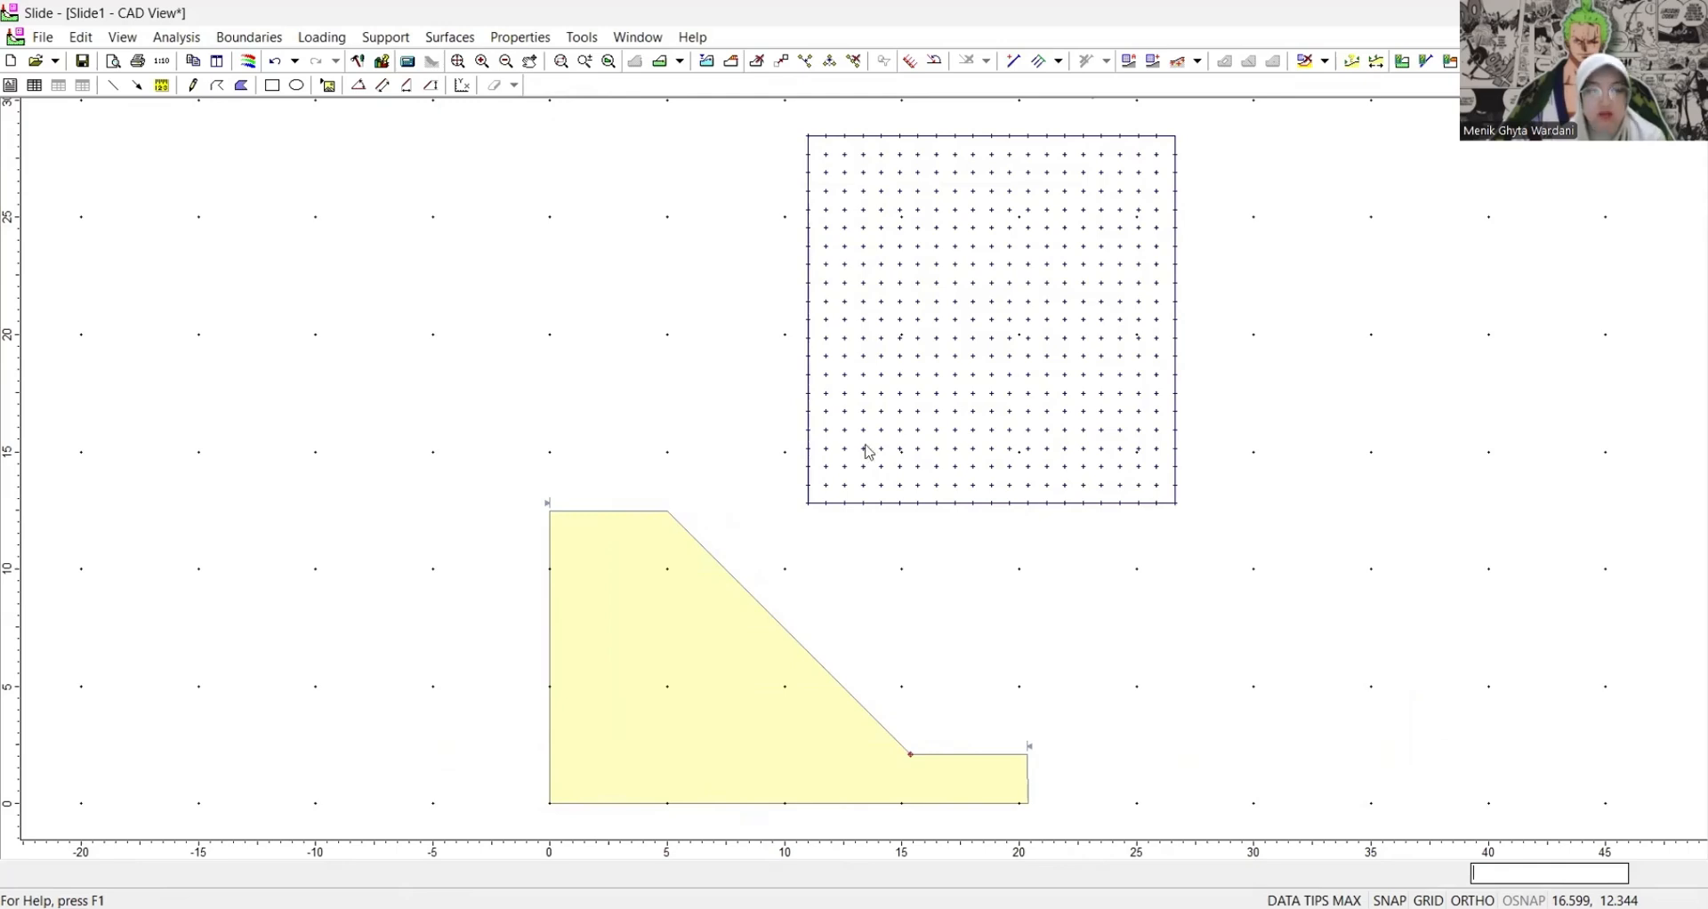
# - Rename Material 1 as latosol and set its colour to reddish brown
pyautogui.click(521, 37)
pyautogui.click(549, 71)
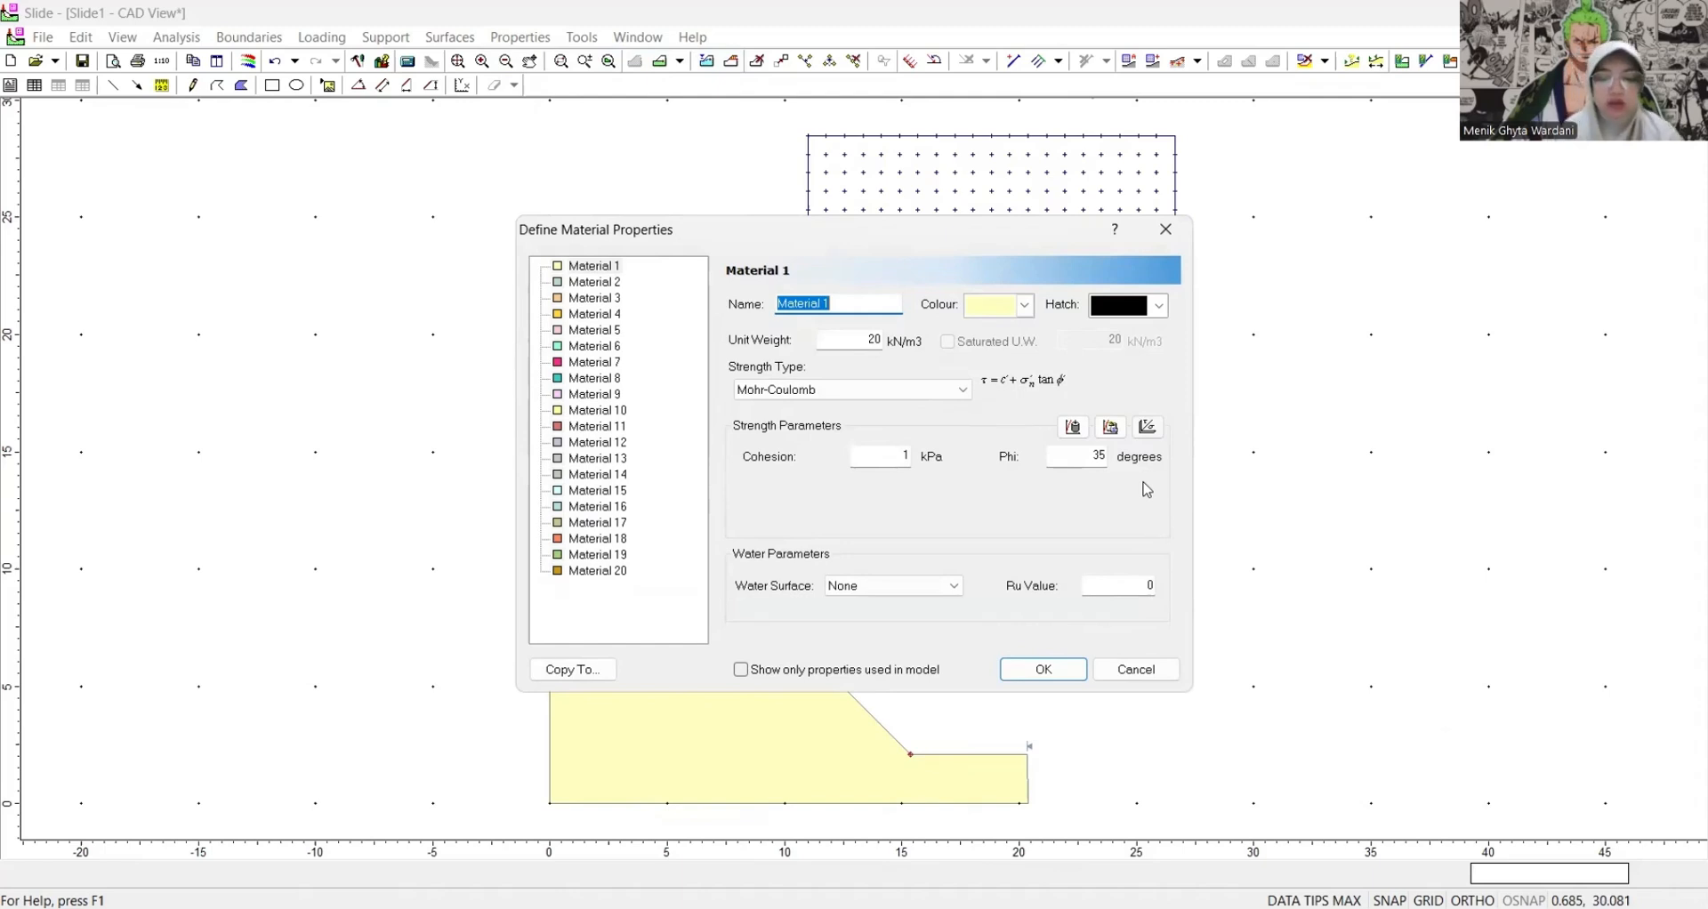
pyautogui.write('latoso')
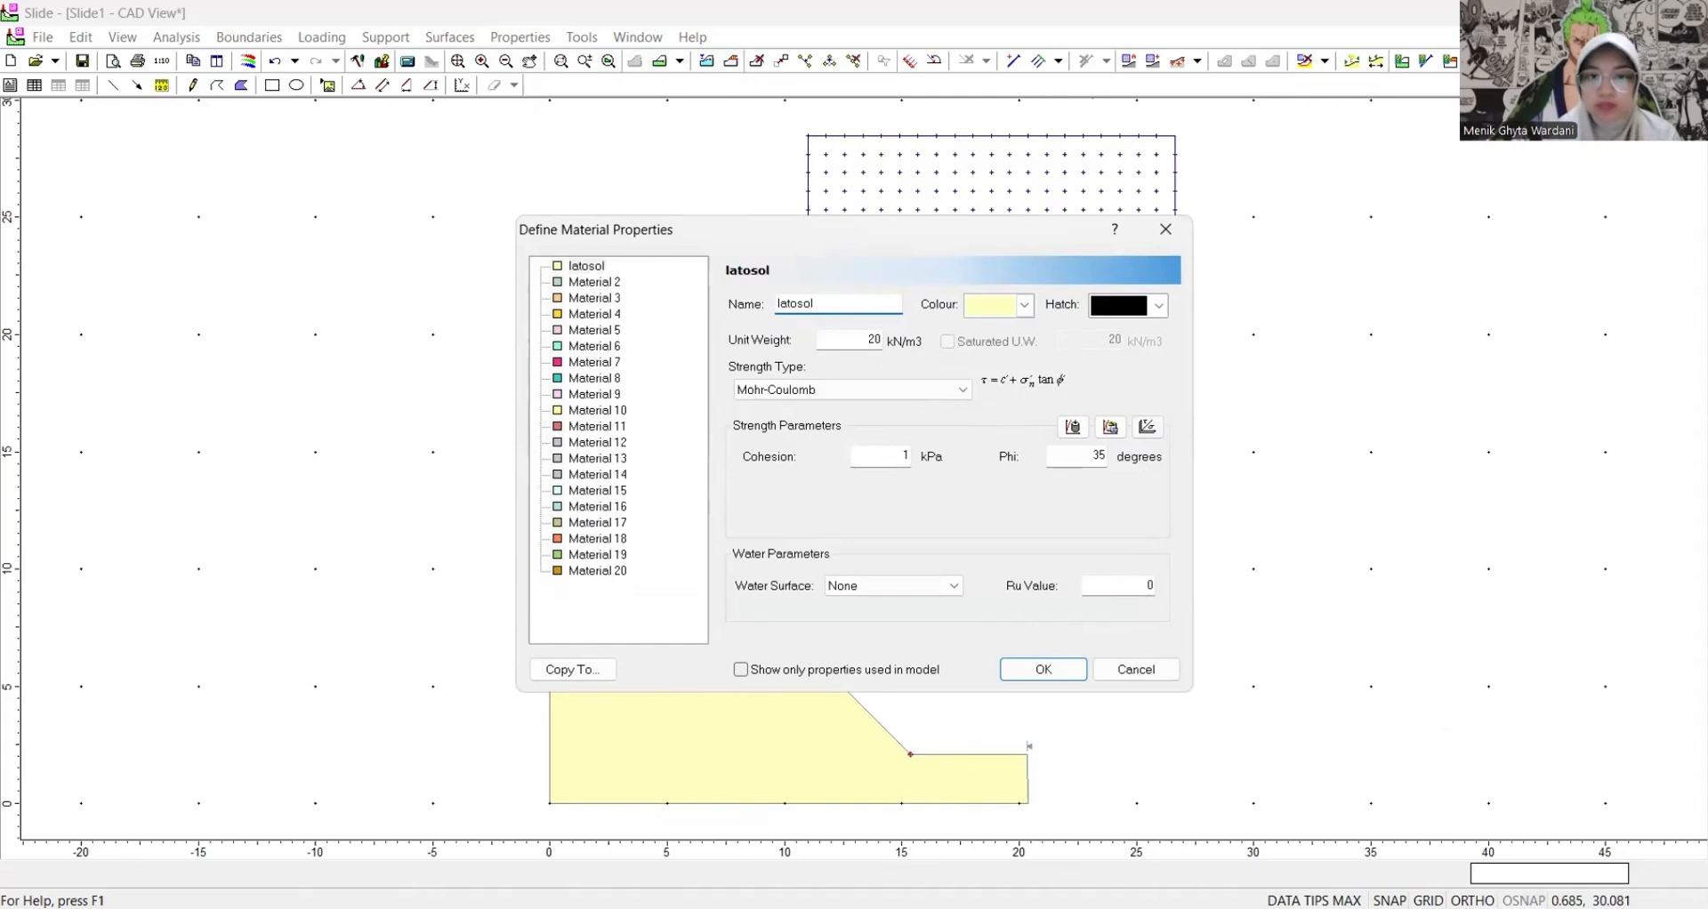
pyautogui.write('l')
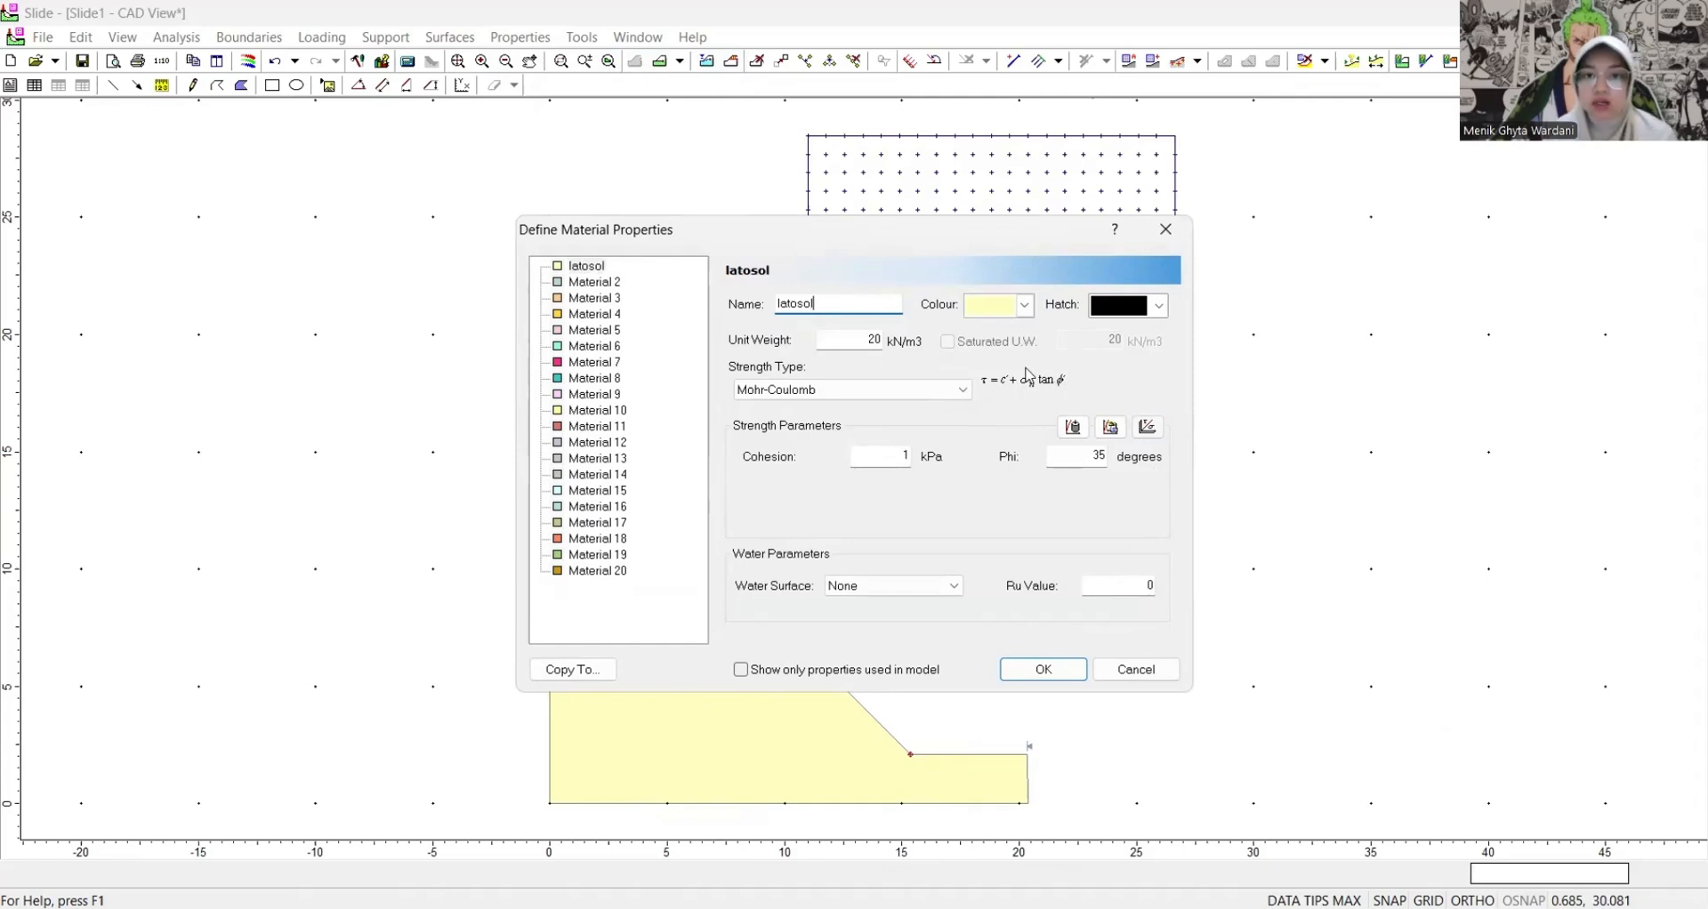
pyautogui.click(1032, 309)
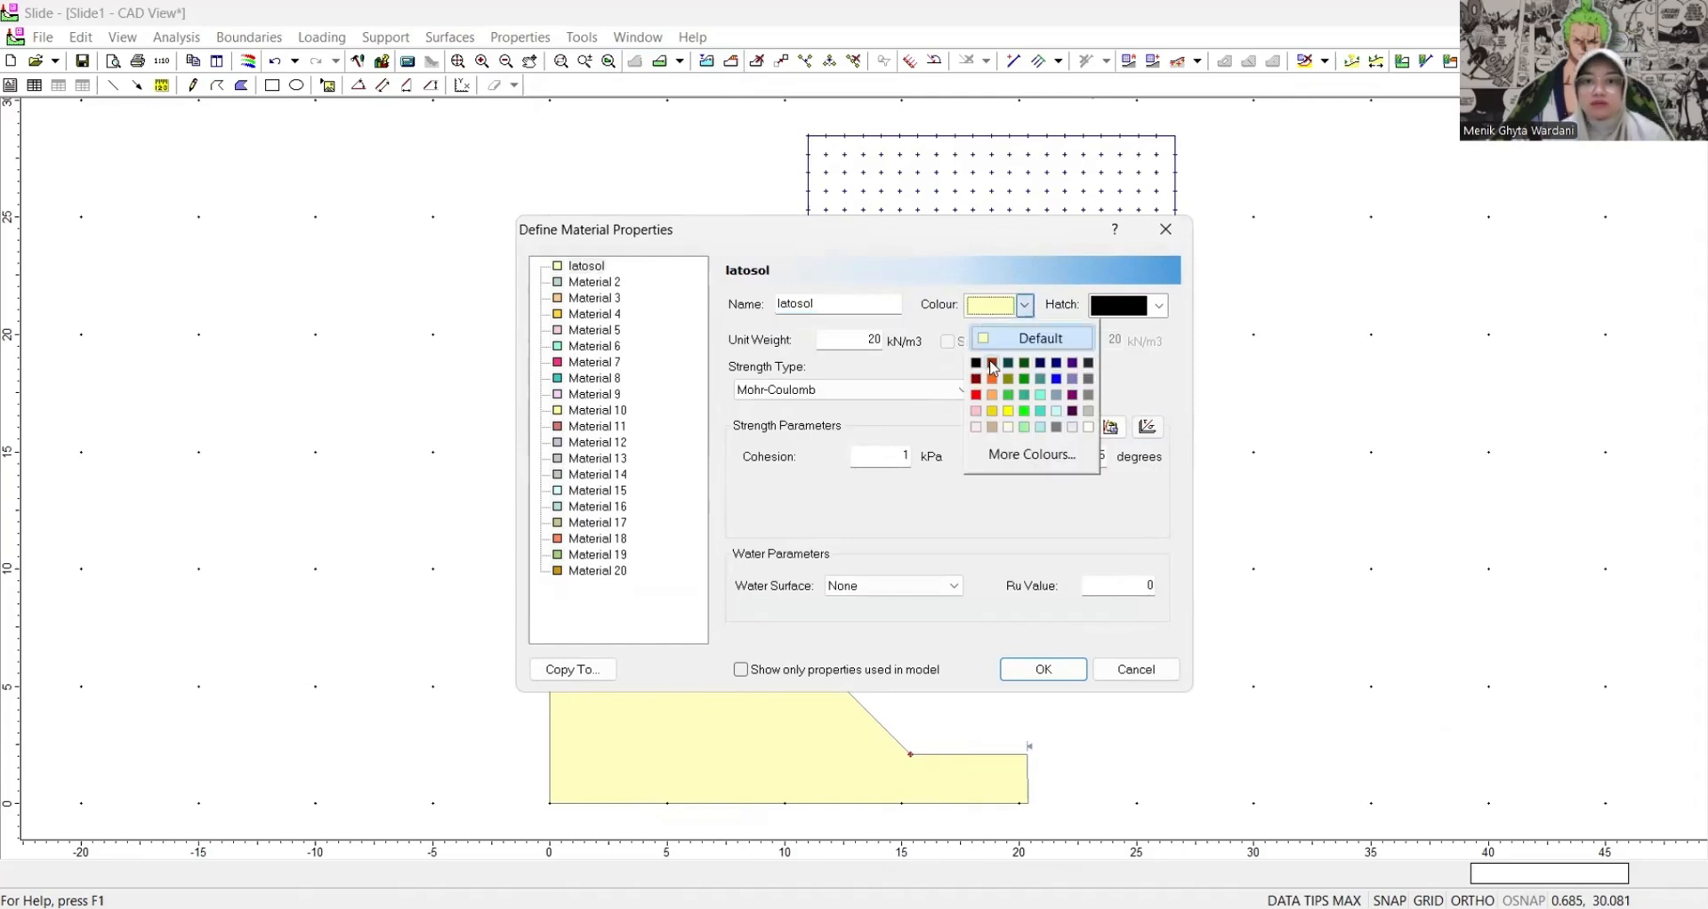
pyautogui.click(992, 370)
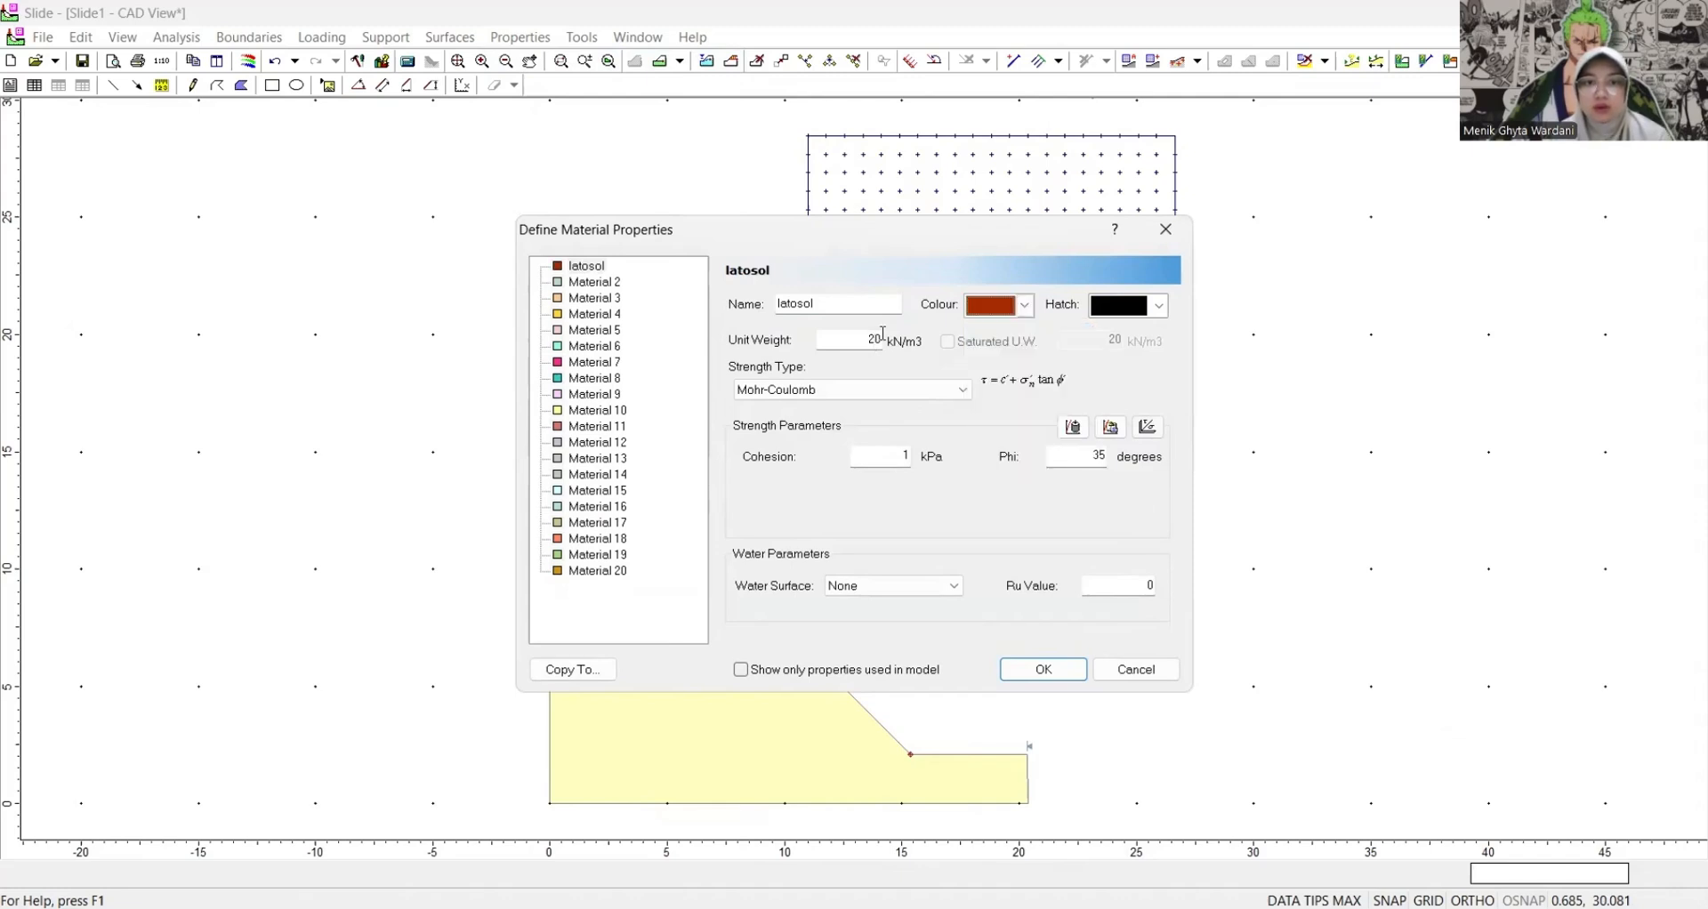
# - Set the latosol material's unit weight to 14.744 kN/m3
pyautogui.click(881, 338)
pyautogui.press('BackSpace')
pyautogui.press('BackSpace')
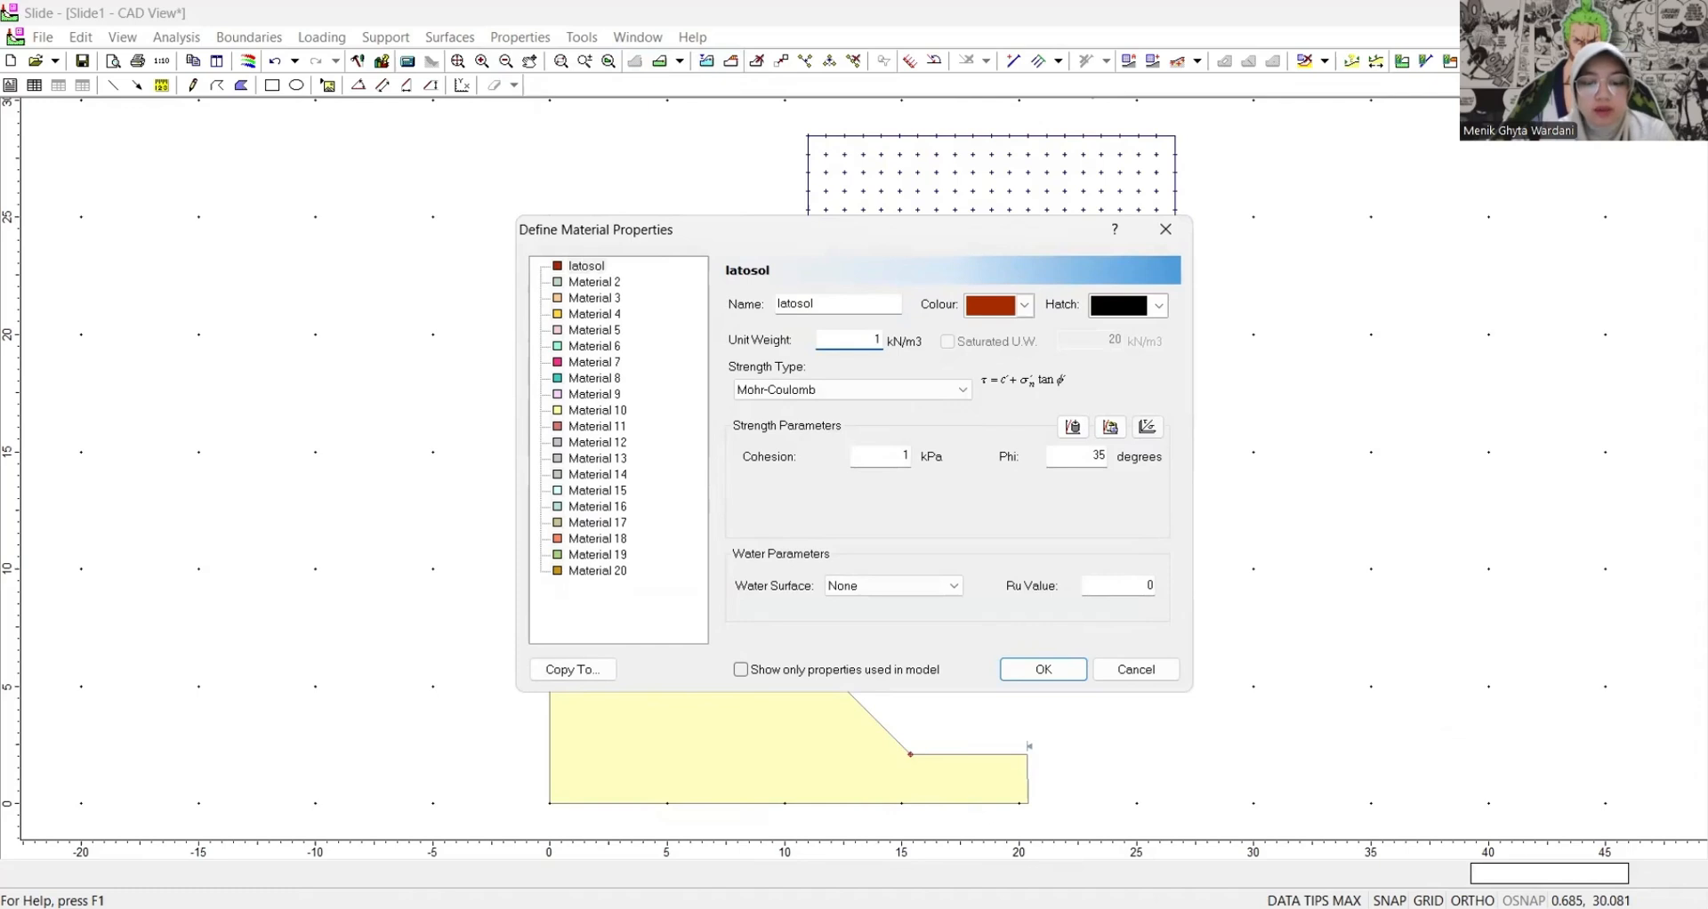
pyautogui.write('14.744')
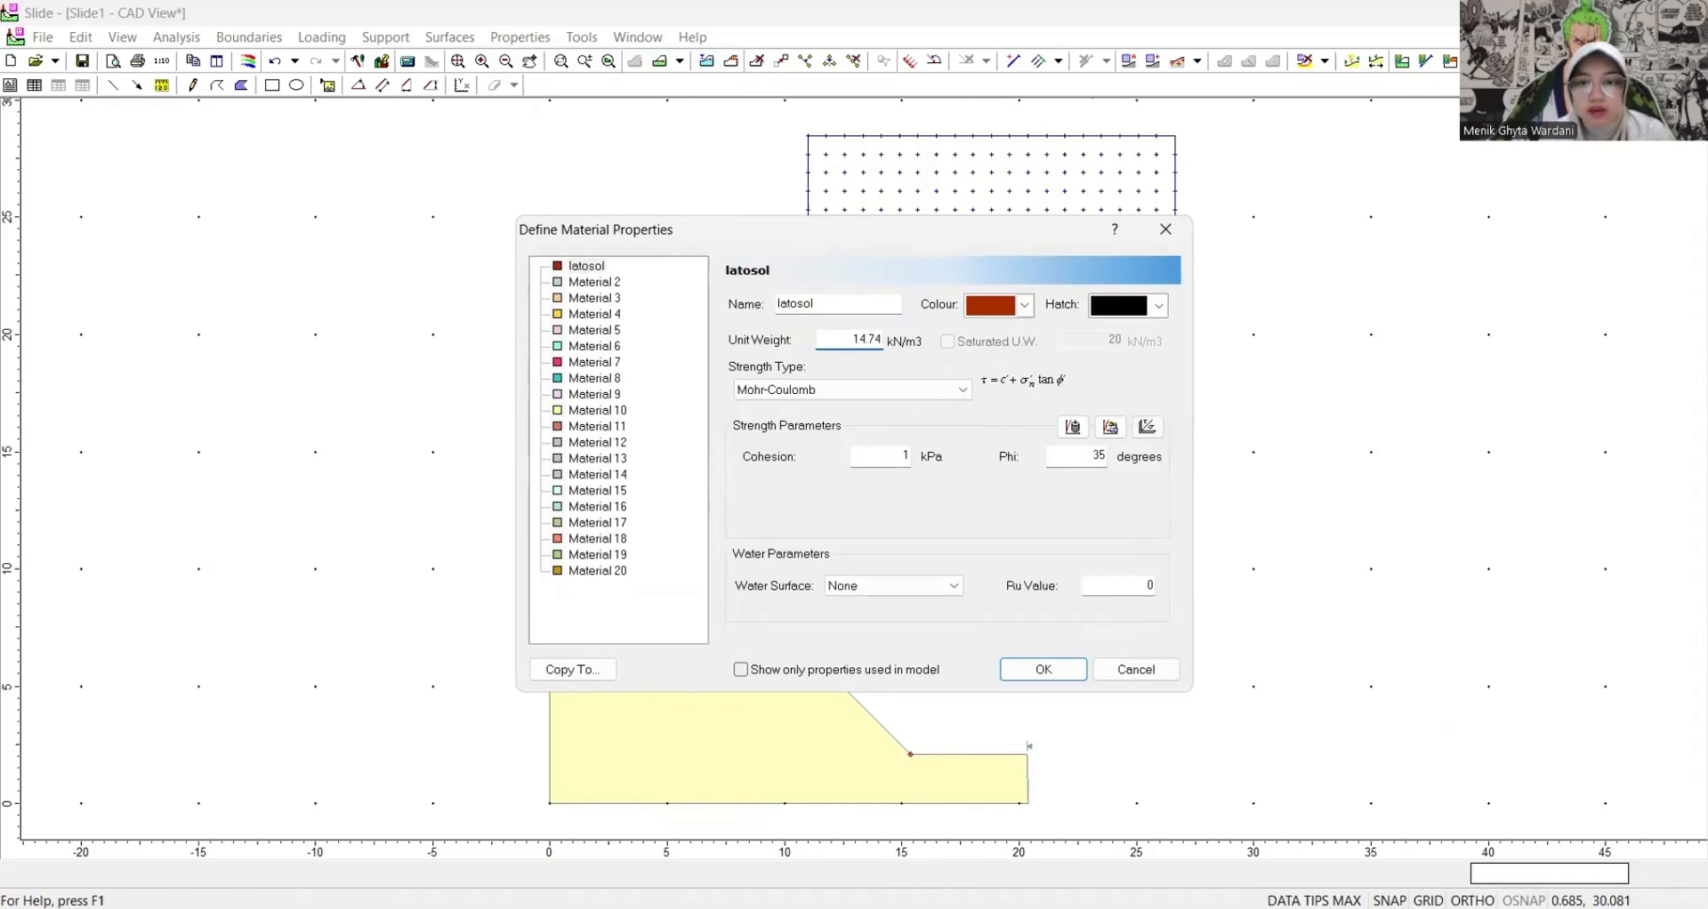
# - Set the latosol's cohesion to 40.093 kPa and its friction angle to 29 degrees, and apply the material properties
pyautogui.press('Tab')
pyautogui.press('Tab')
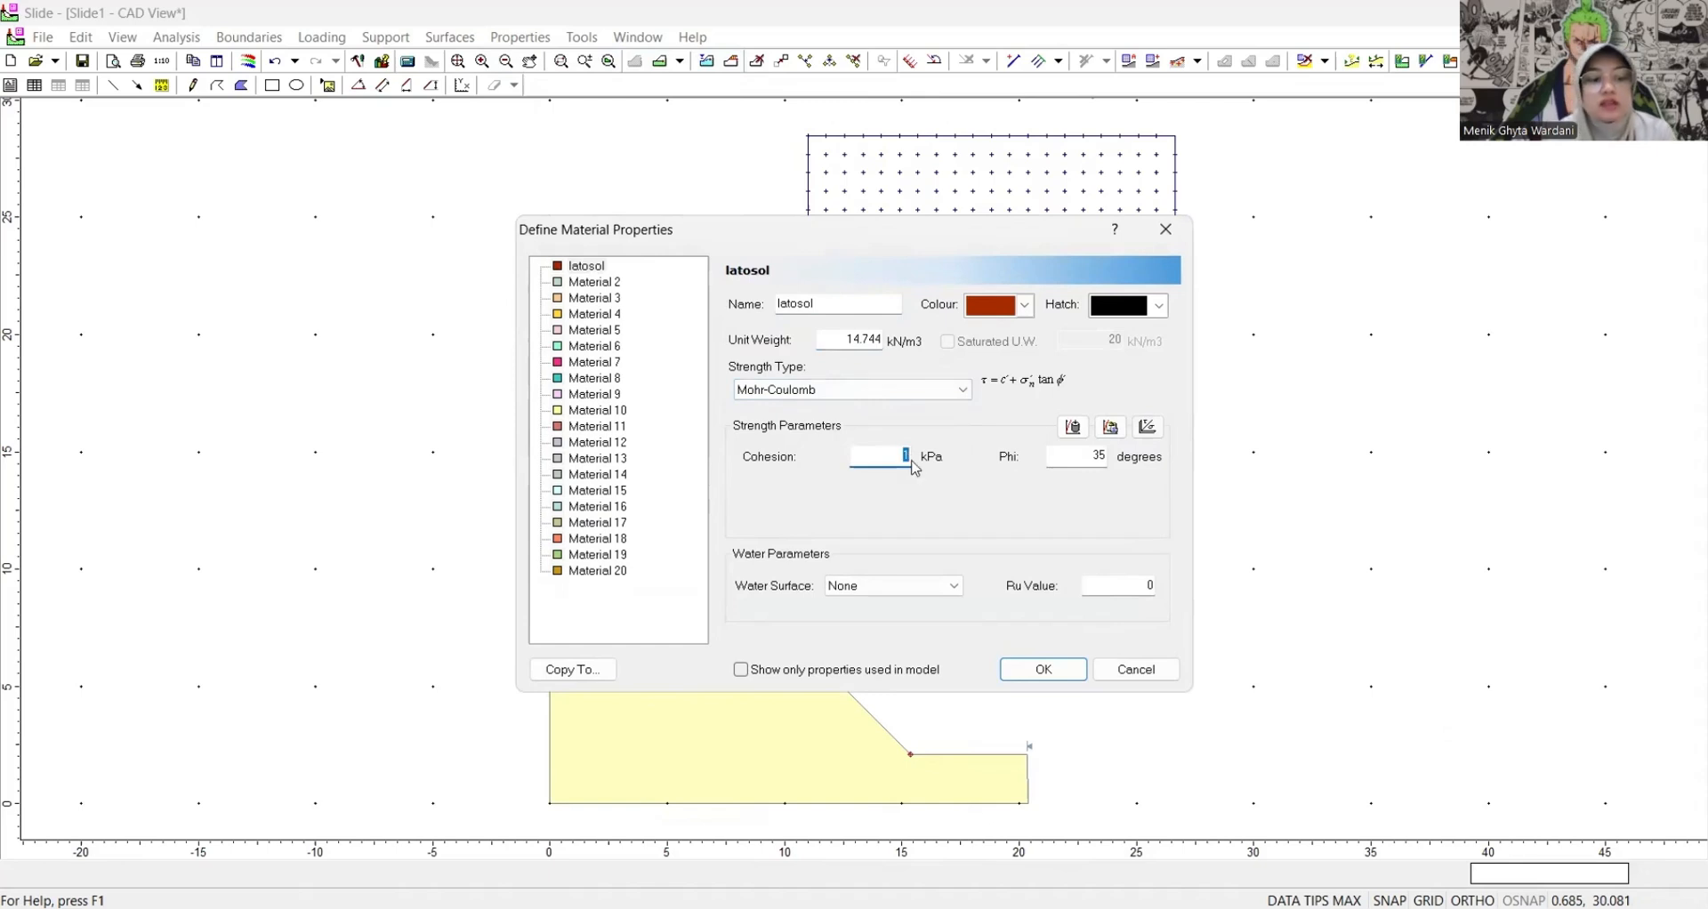
pyautogui.write('40.0')
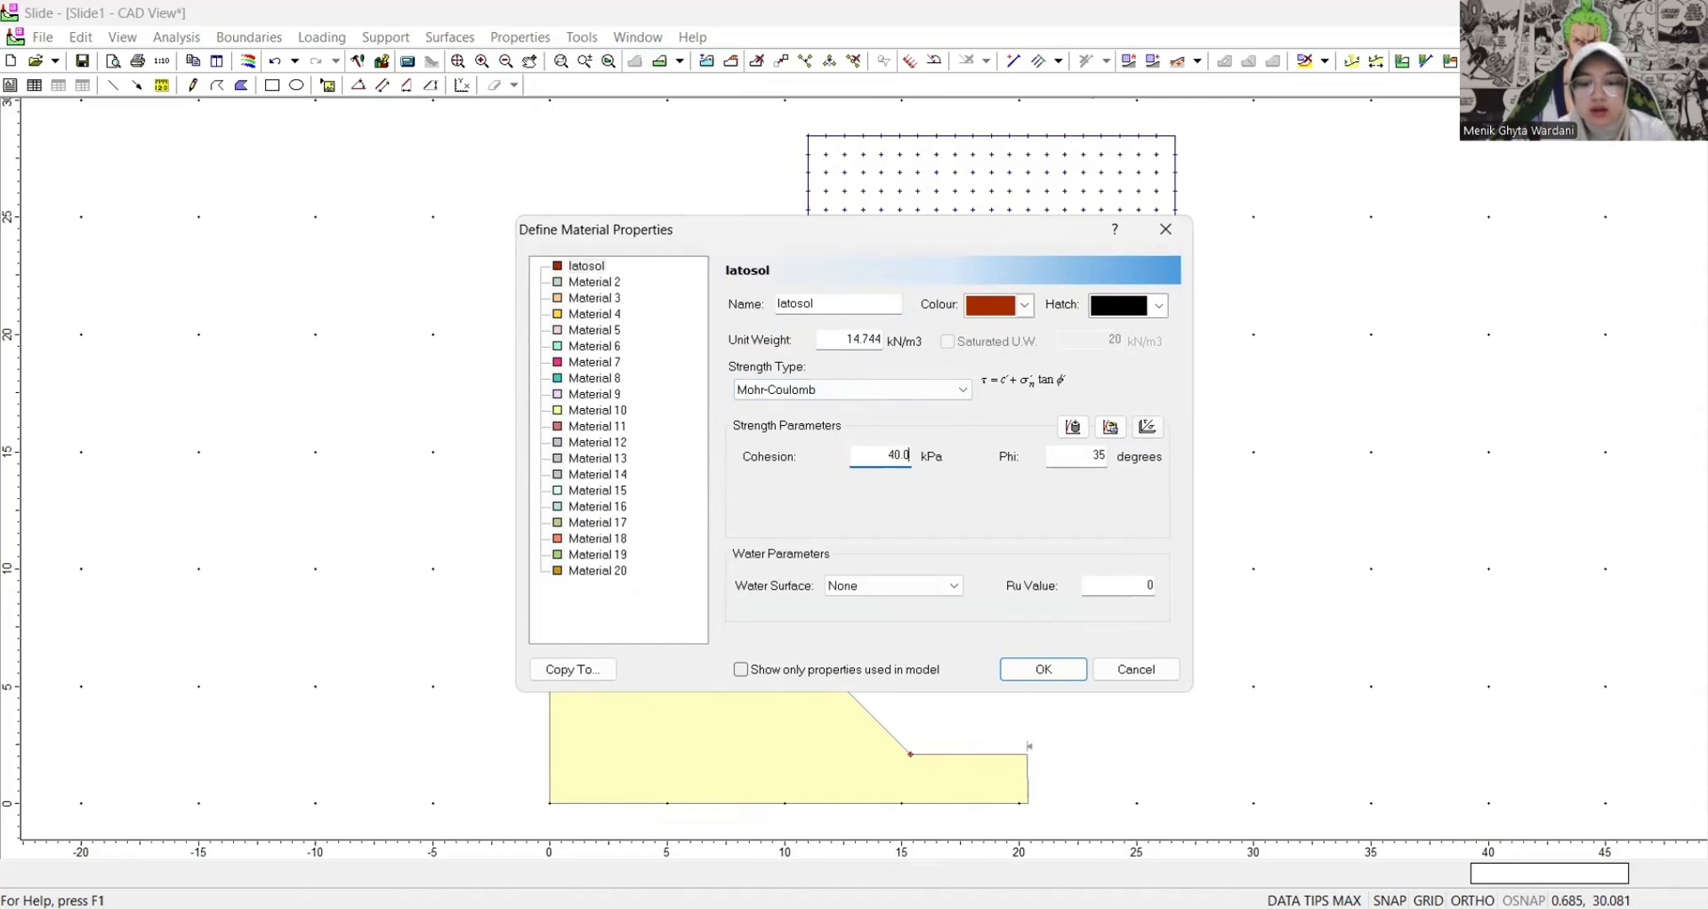
pyautogui.write('93')
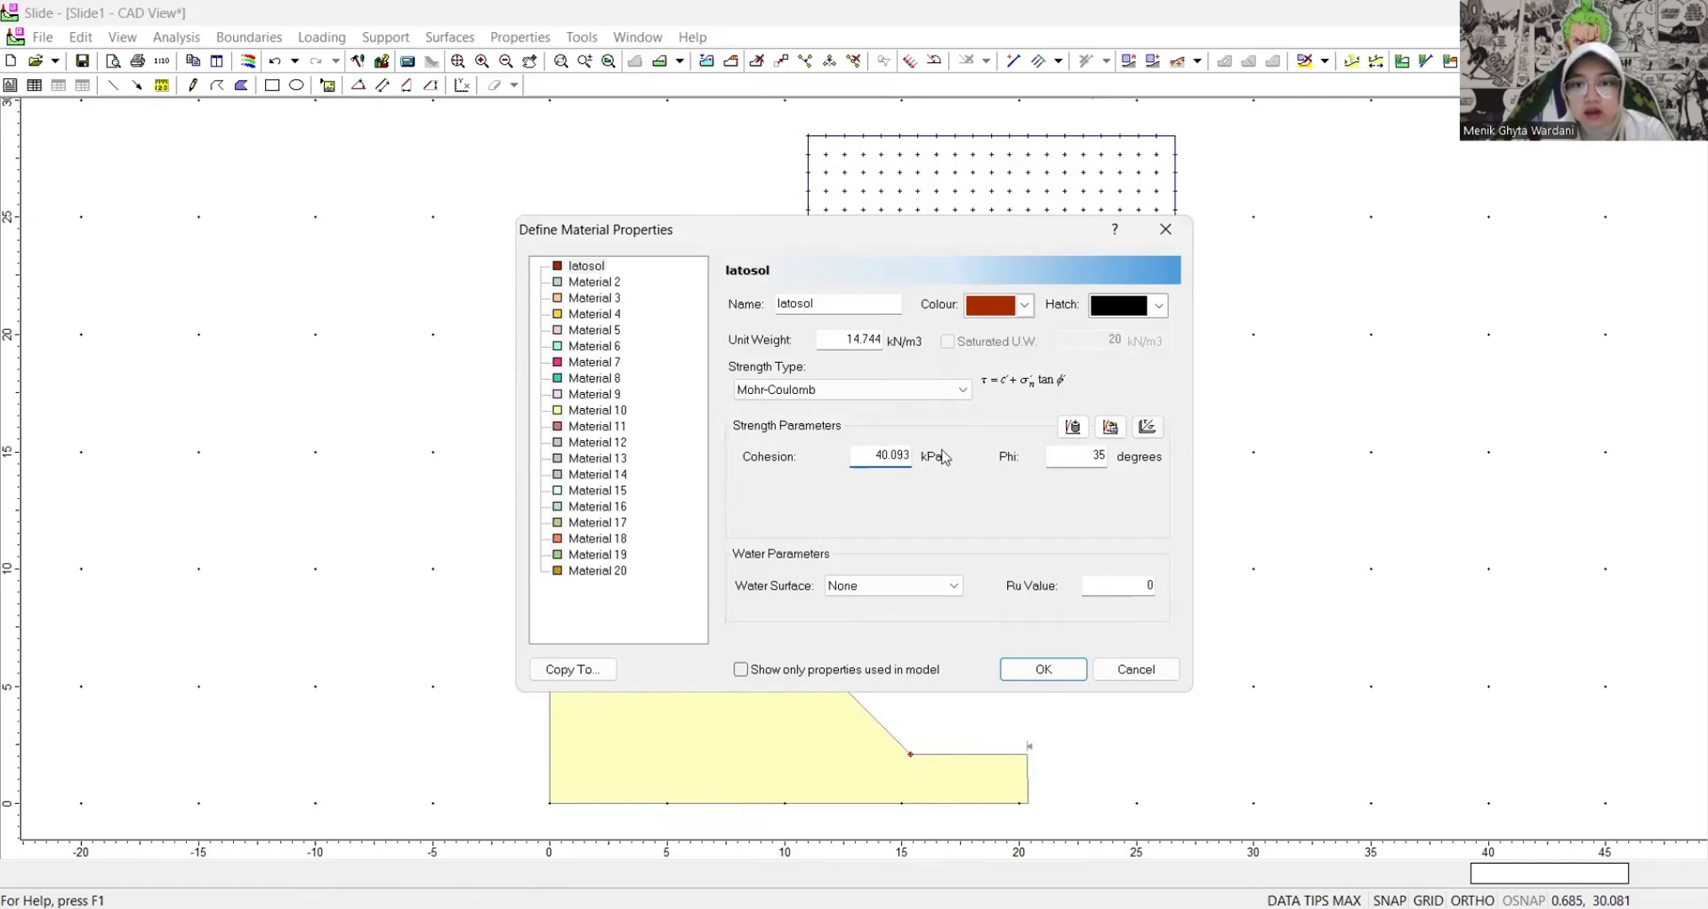
pyautogui.doubleClick(1106, 462)
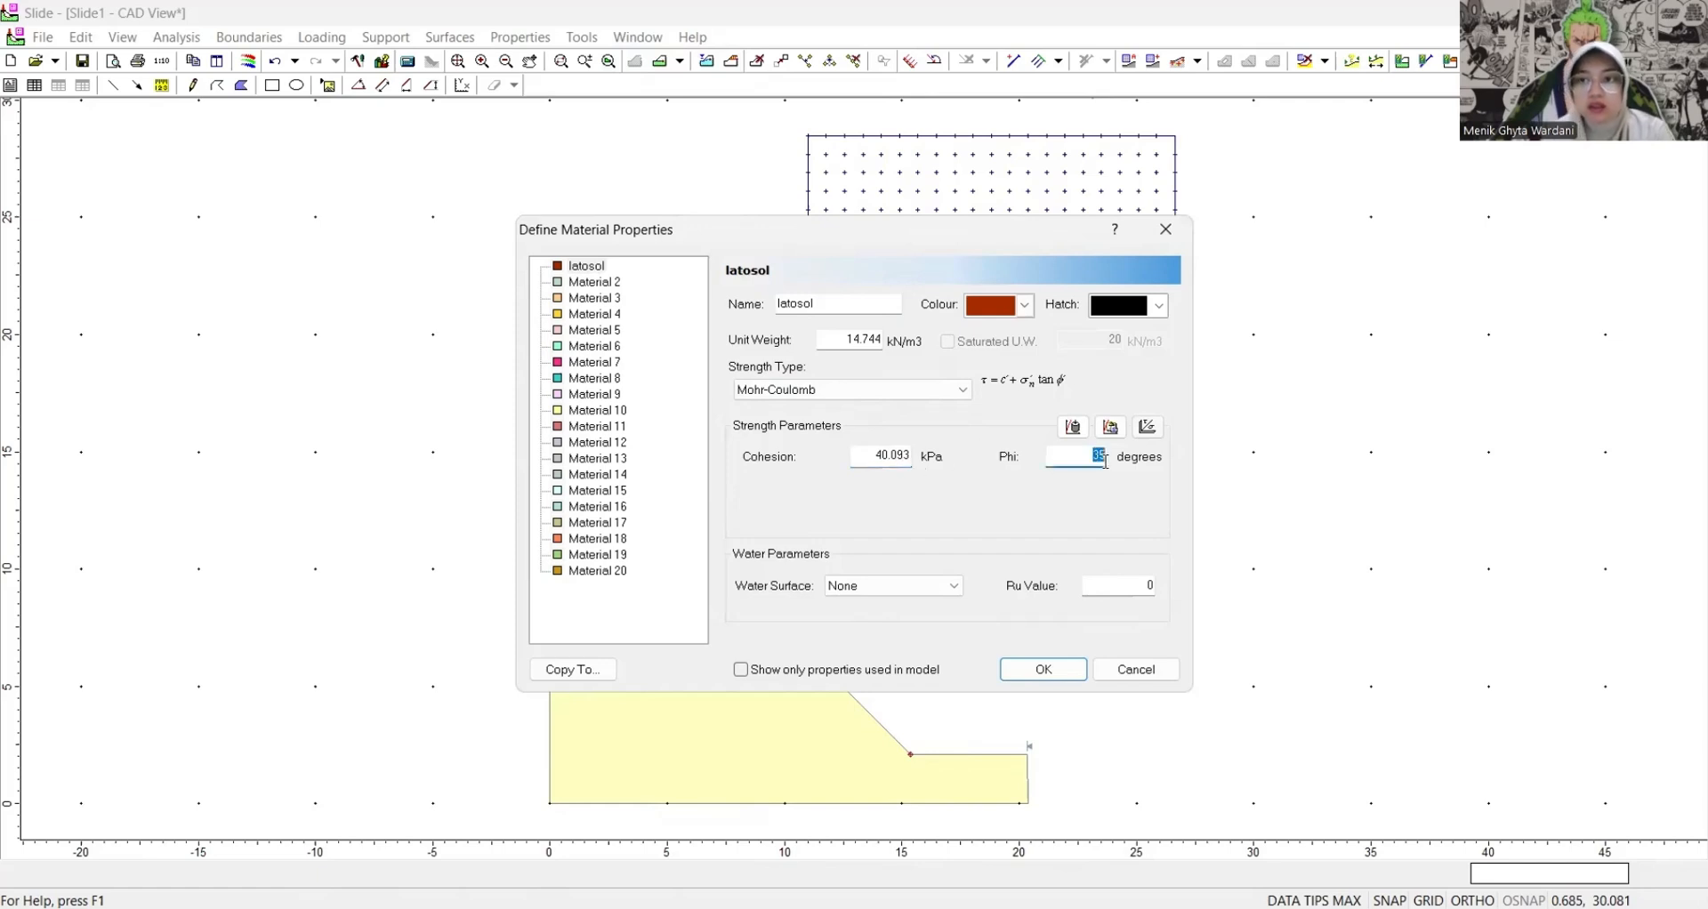
pyautogui.write('2')
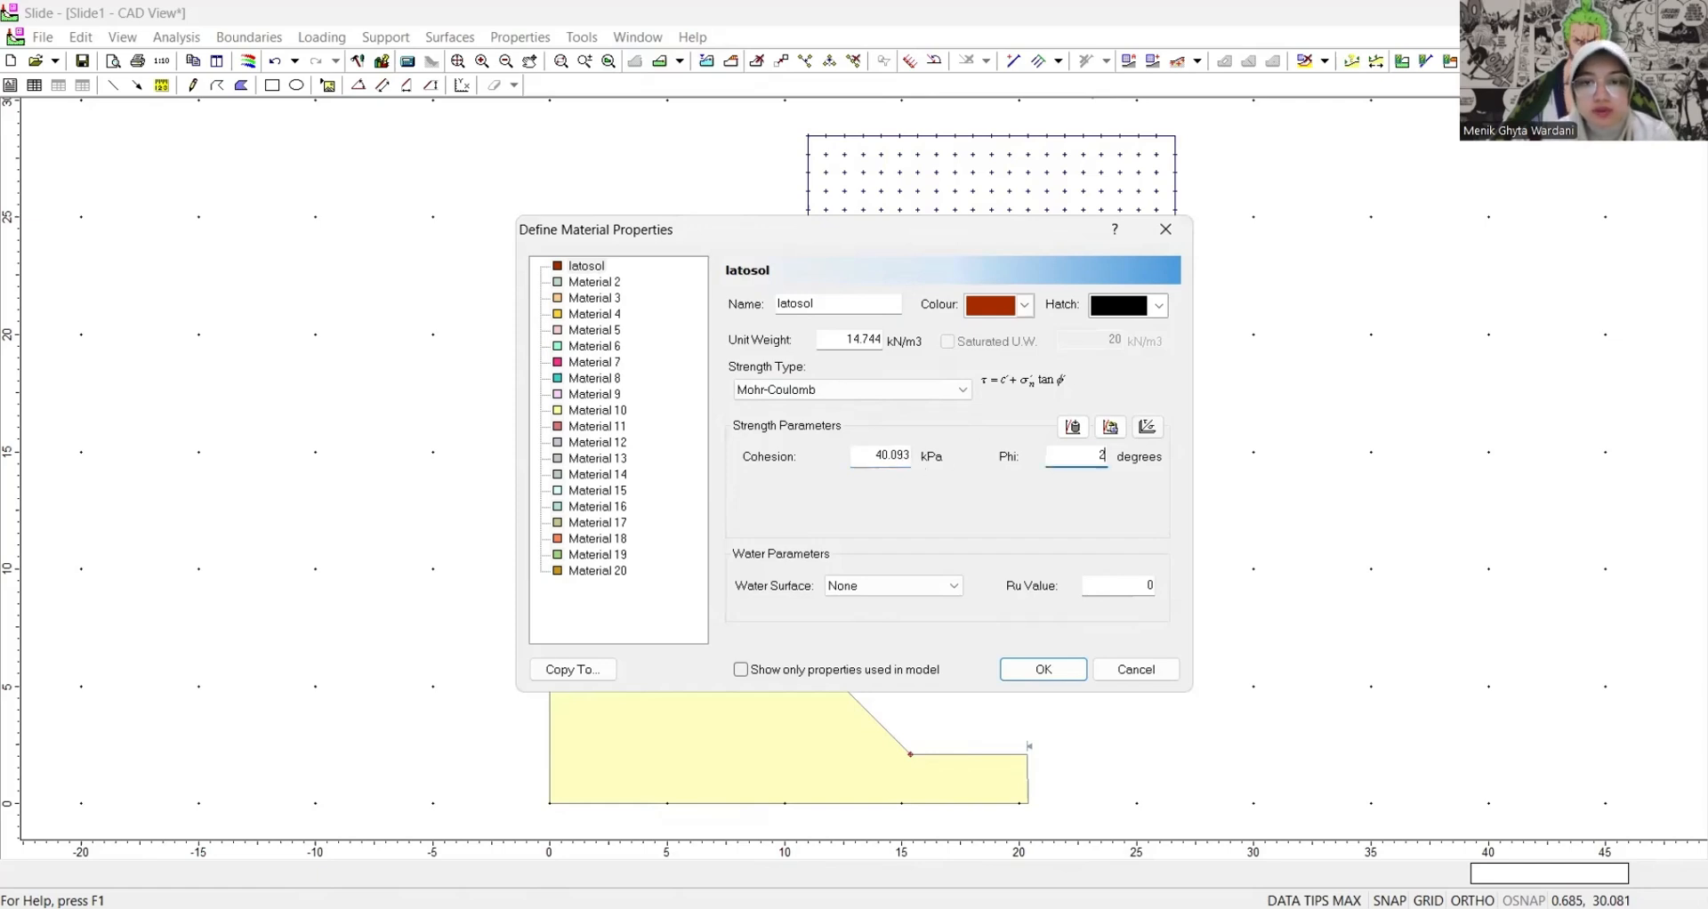
pyautogui.write('9')
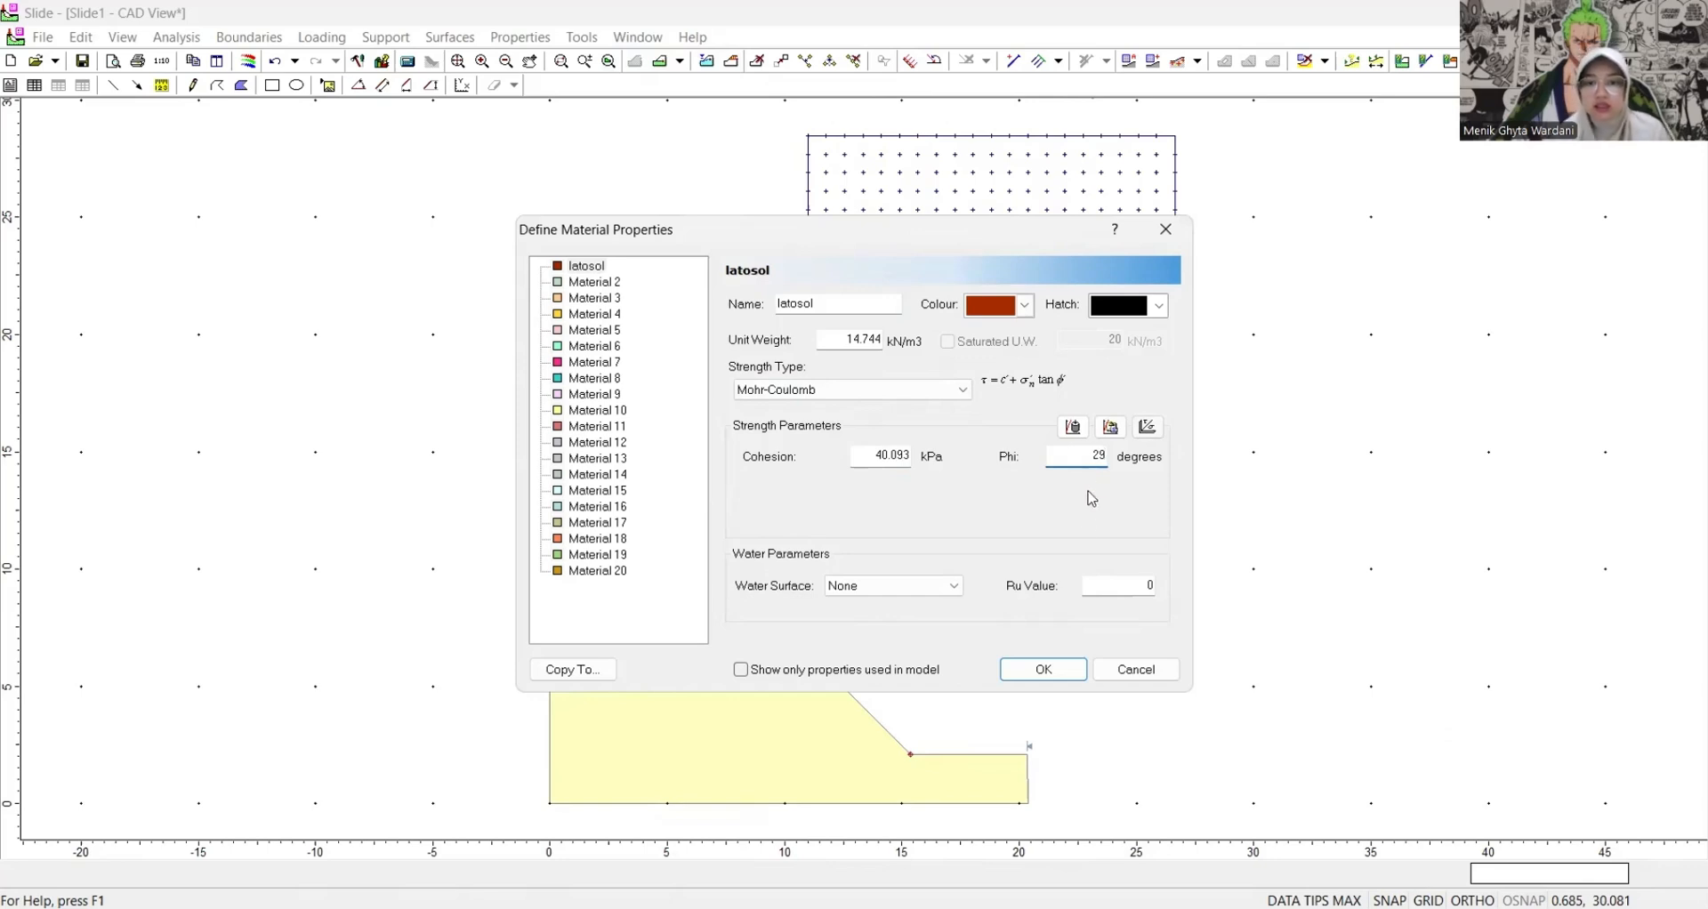
pyautogui.click(1054, 673)
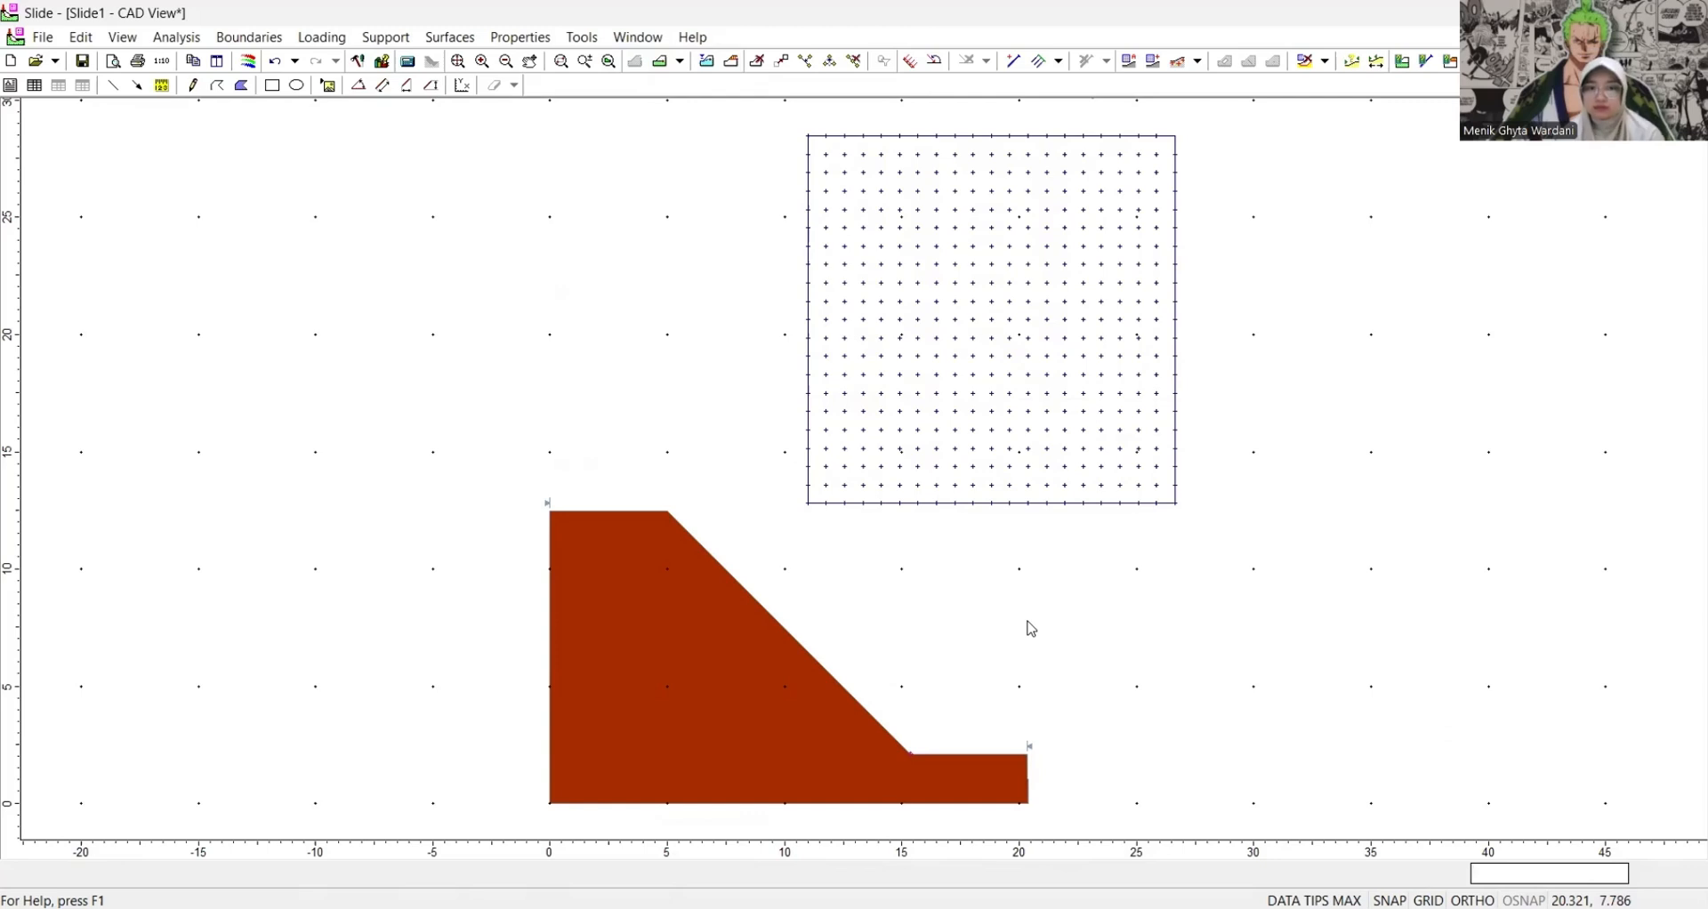
# - Assign the latosol material to the slope region
pyautogui.moveTo(735, 673)
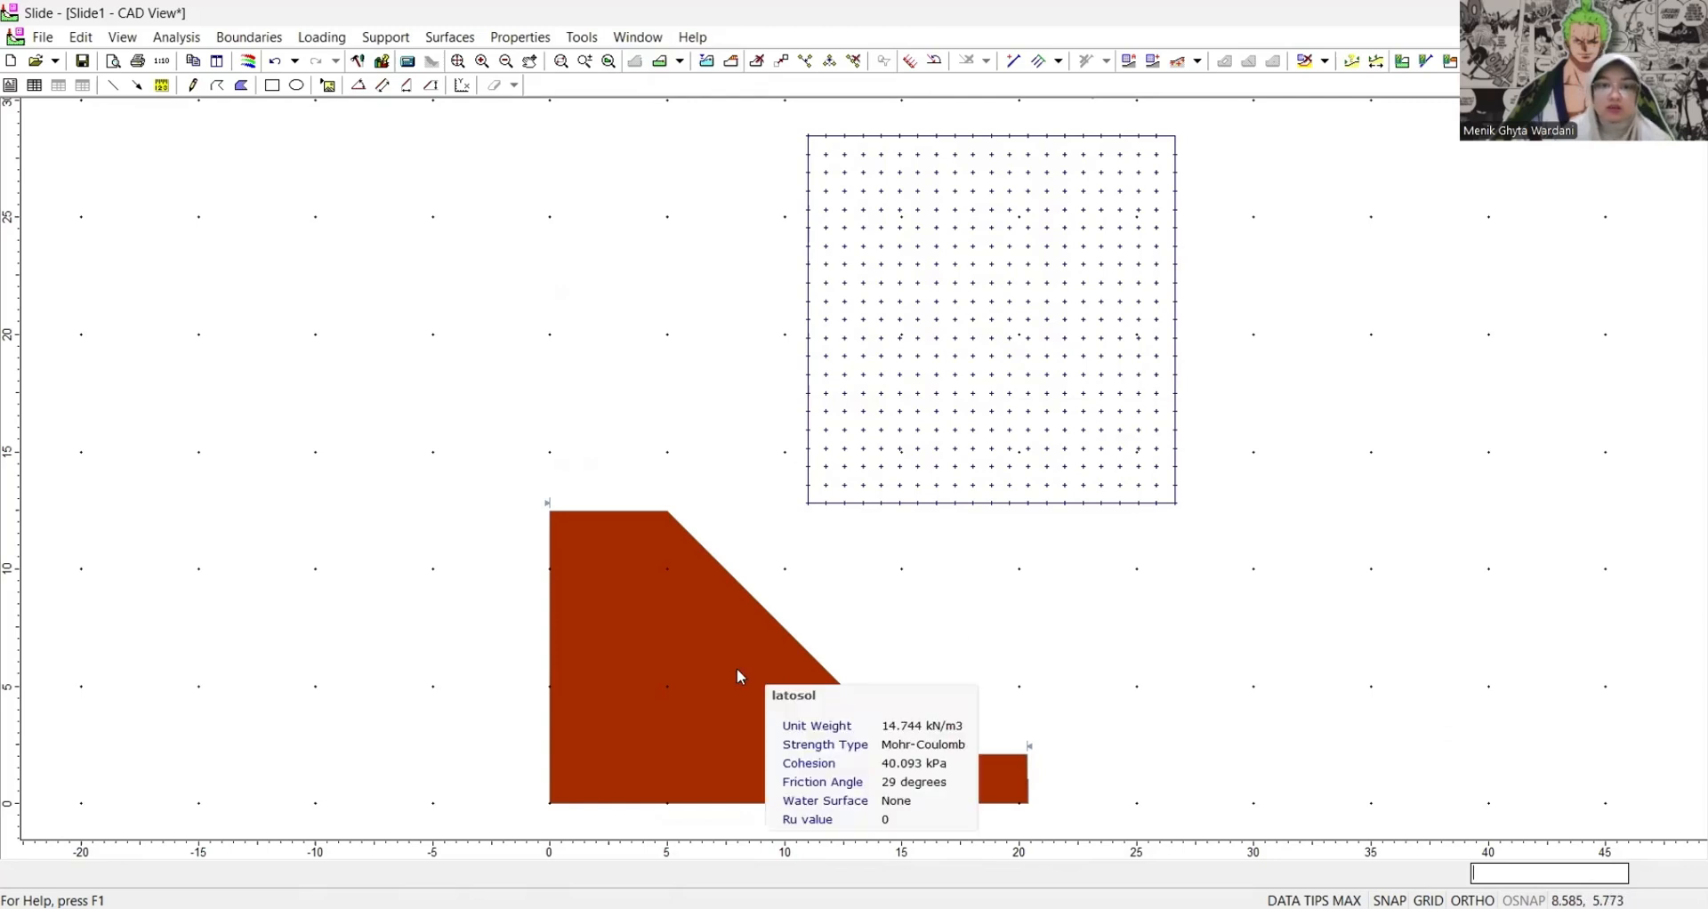
pyautogui.rightClick(694, 681)
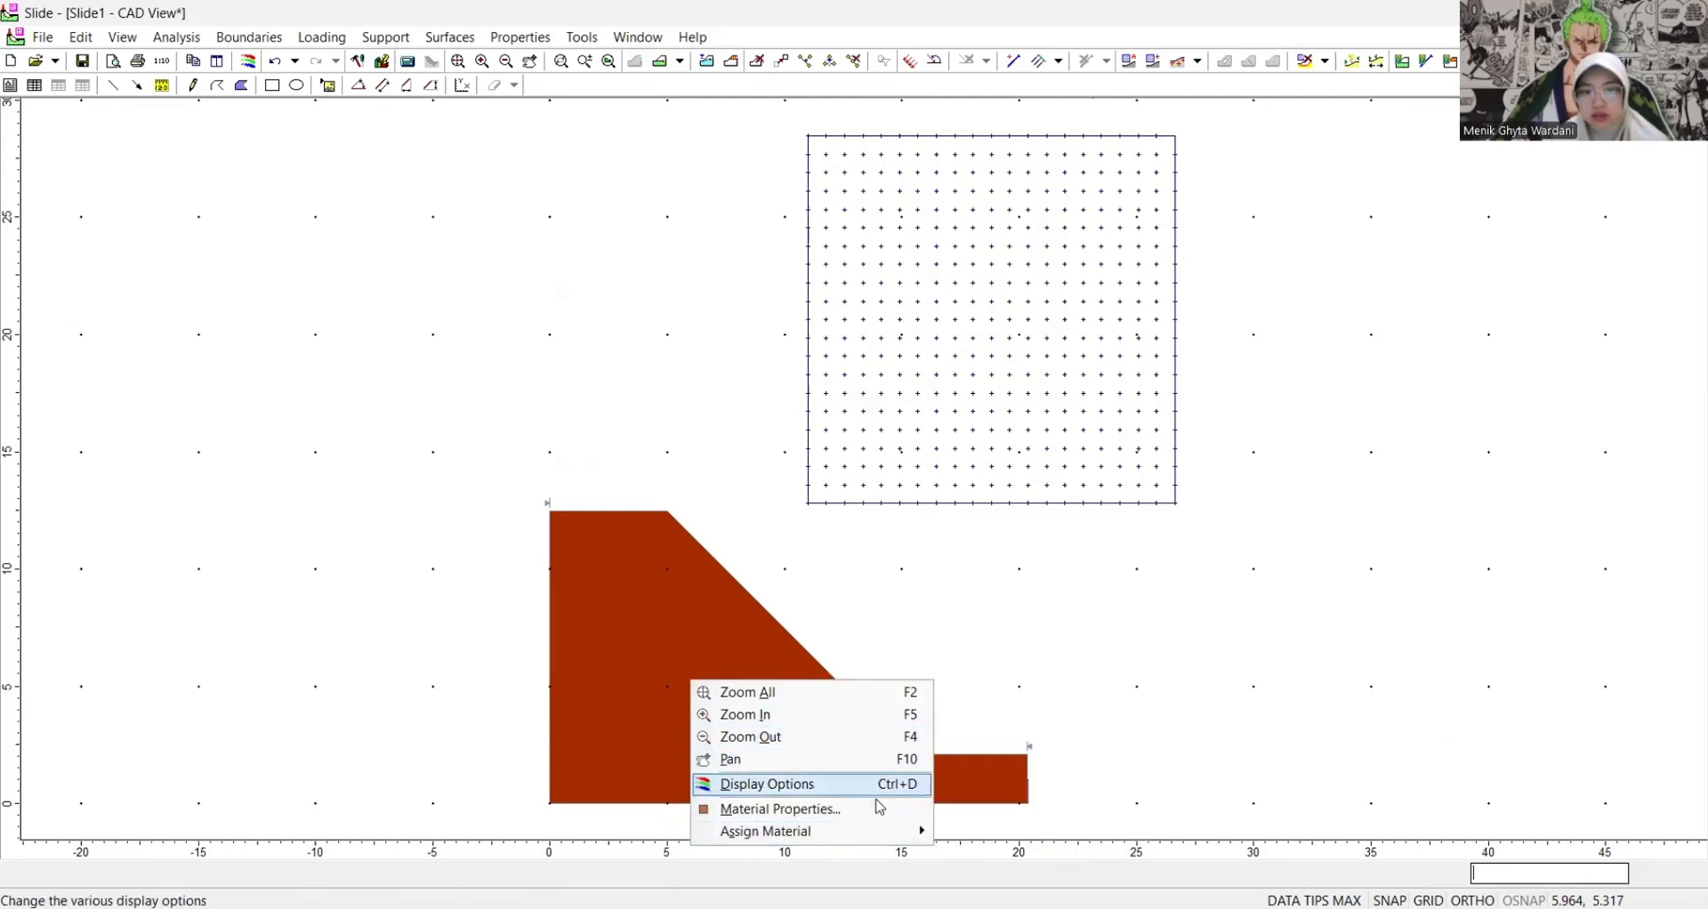
pyautogui.click(1037, 688)
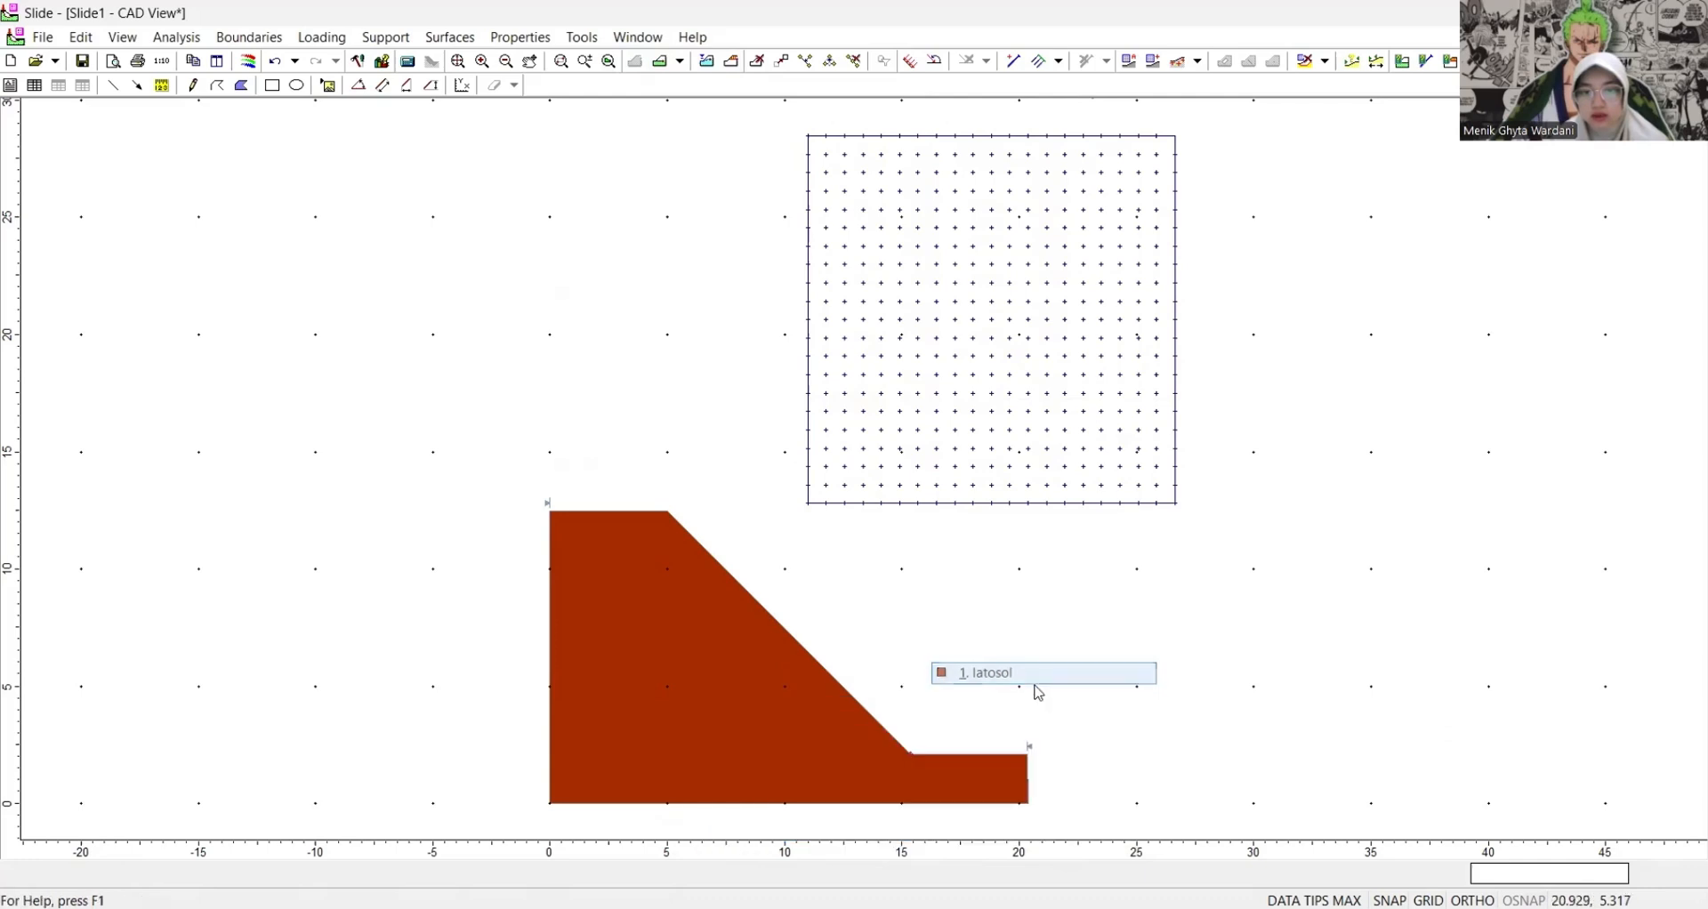
pyautogui.moveTo(672, 669)
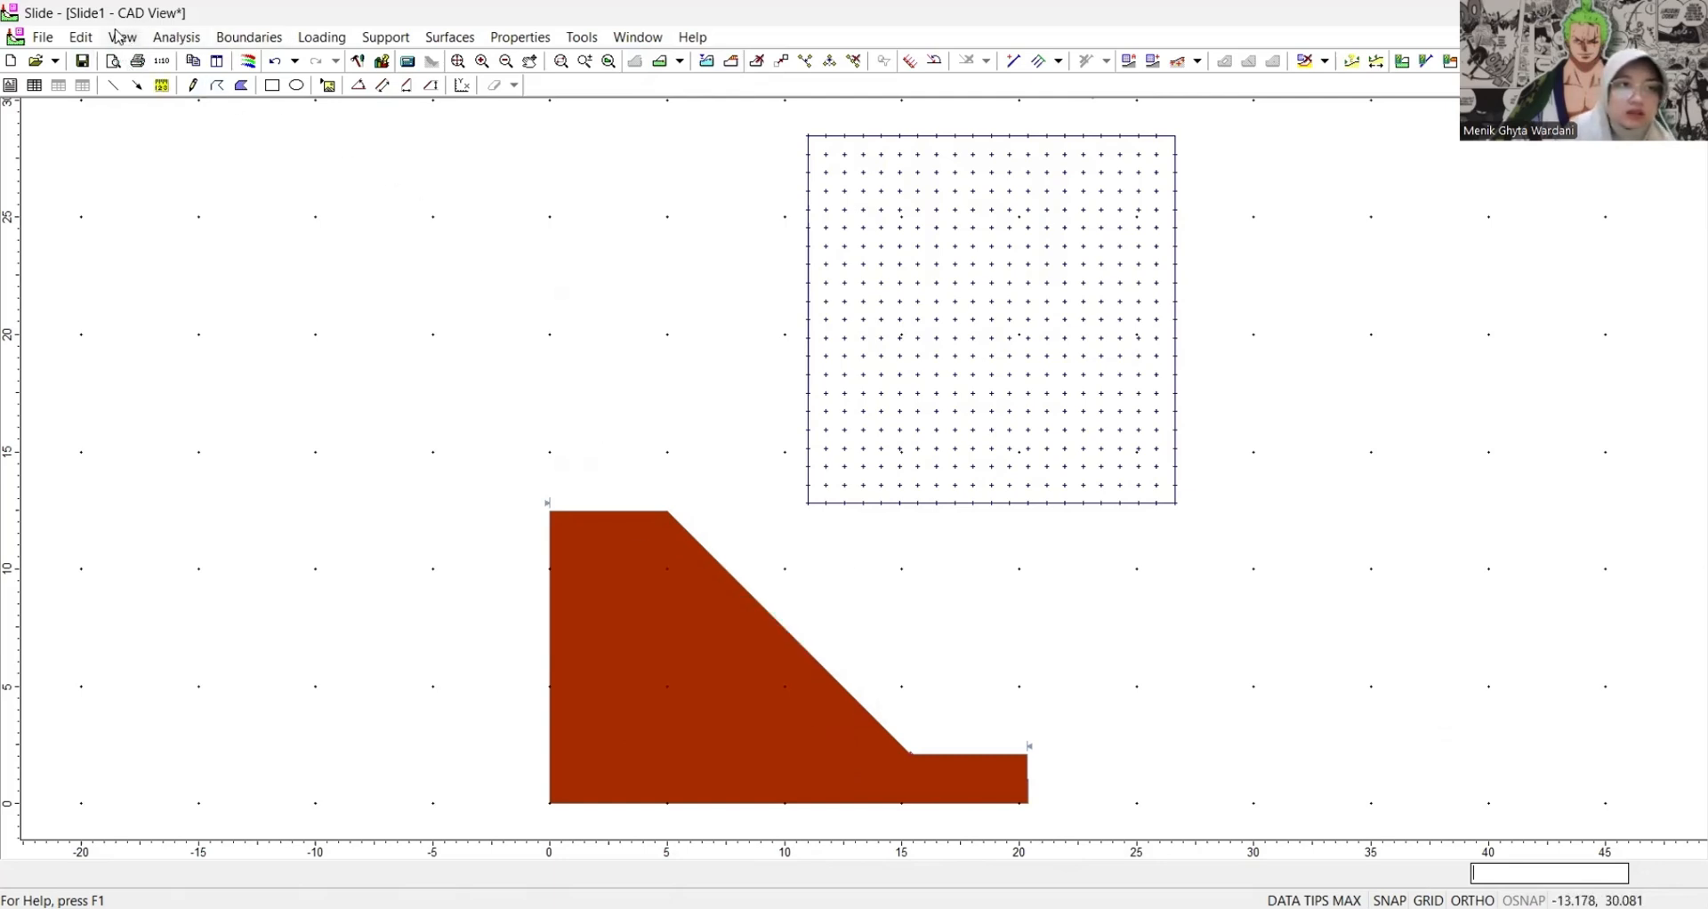
# - Start the analysis of the slope model and save the file as Slide1 c
pyautogui.click(186, 41)
pyautogui.click(191, 106)
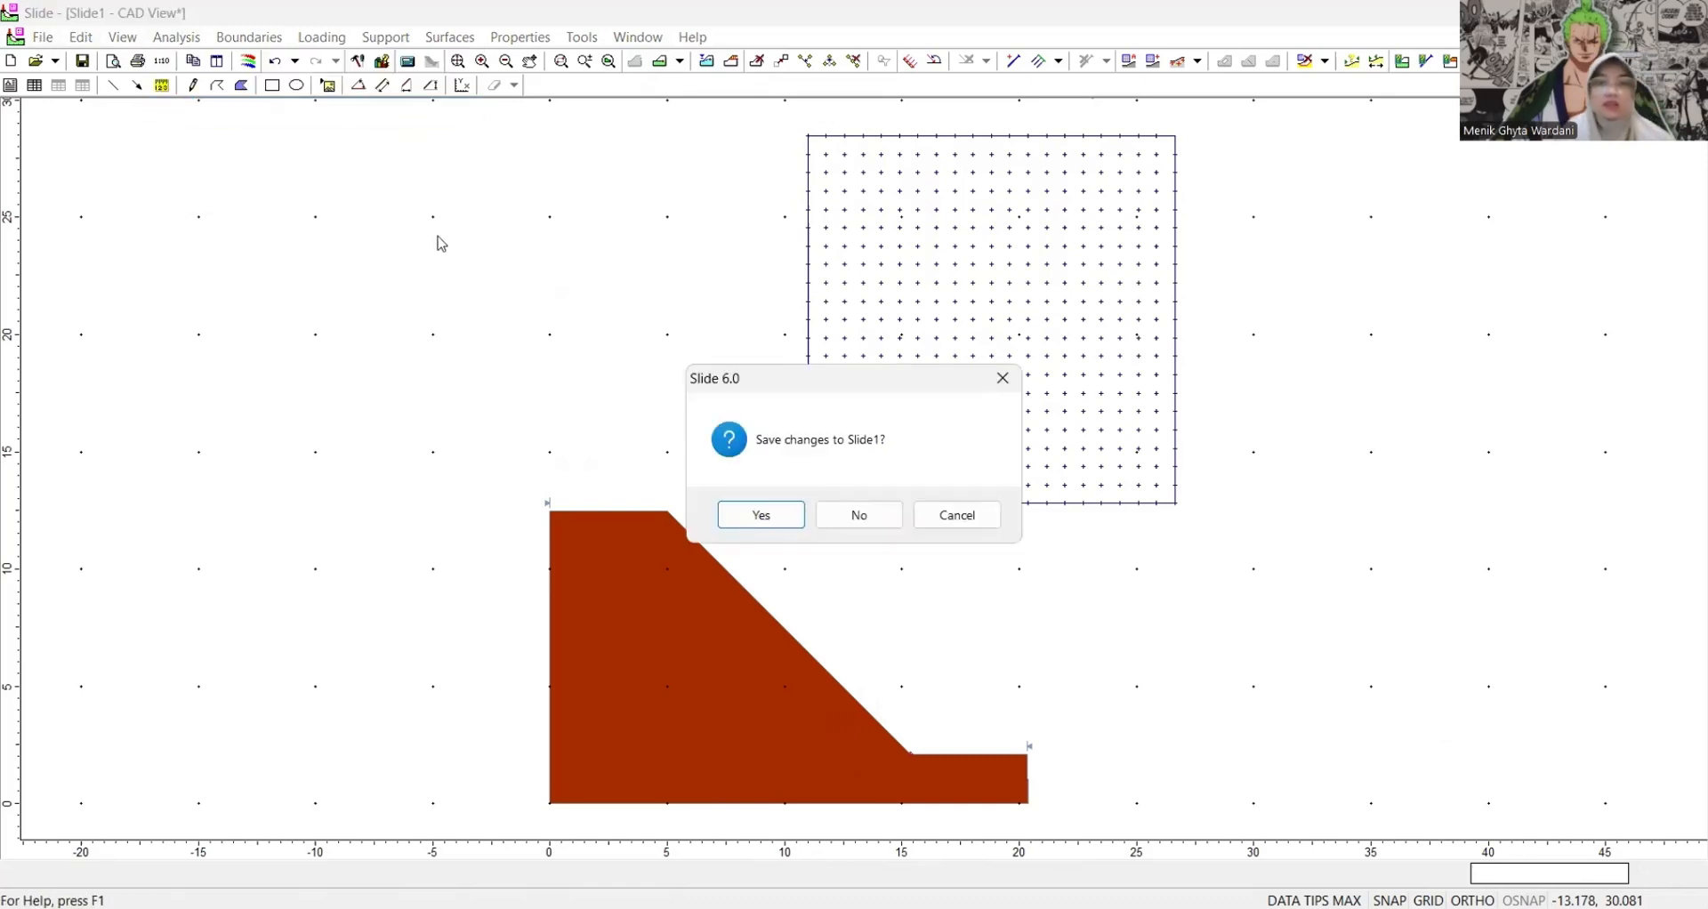
pyautogui.click(754, 516)
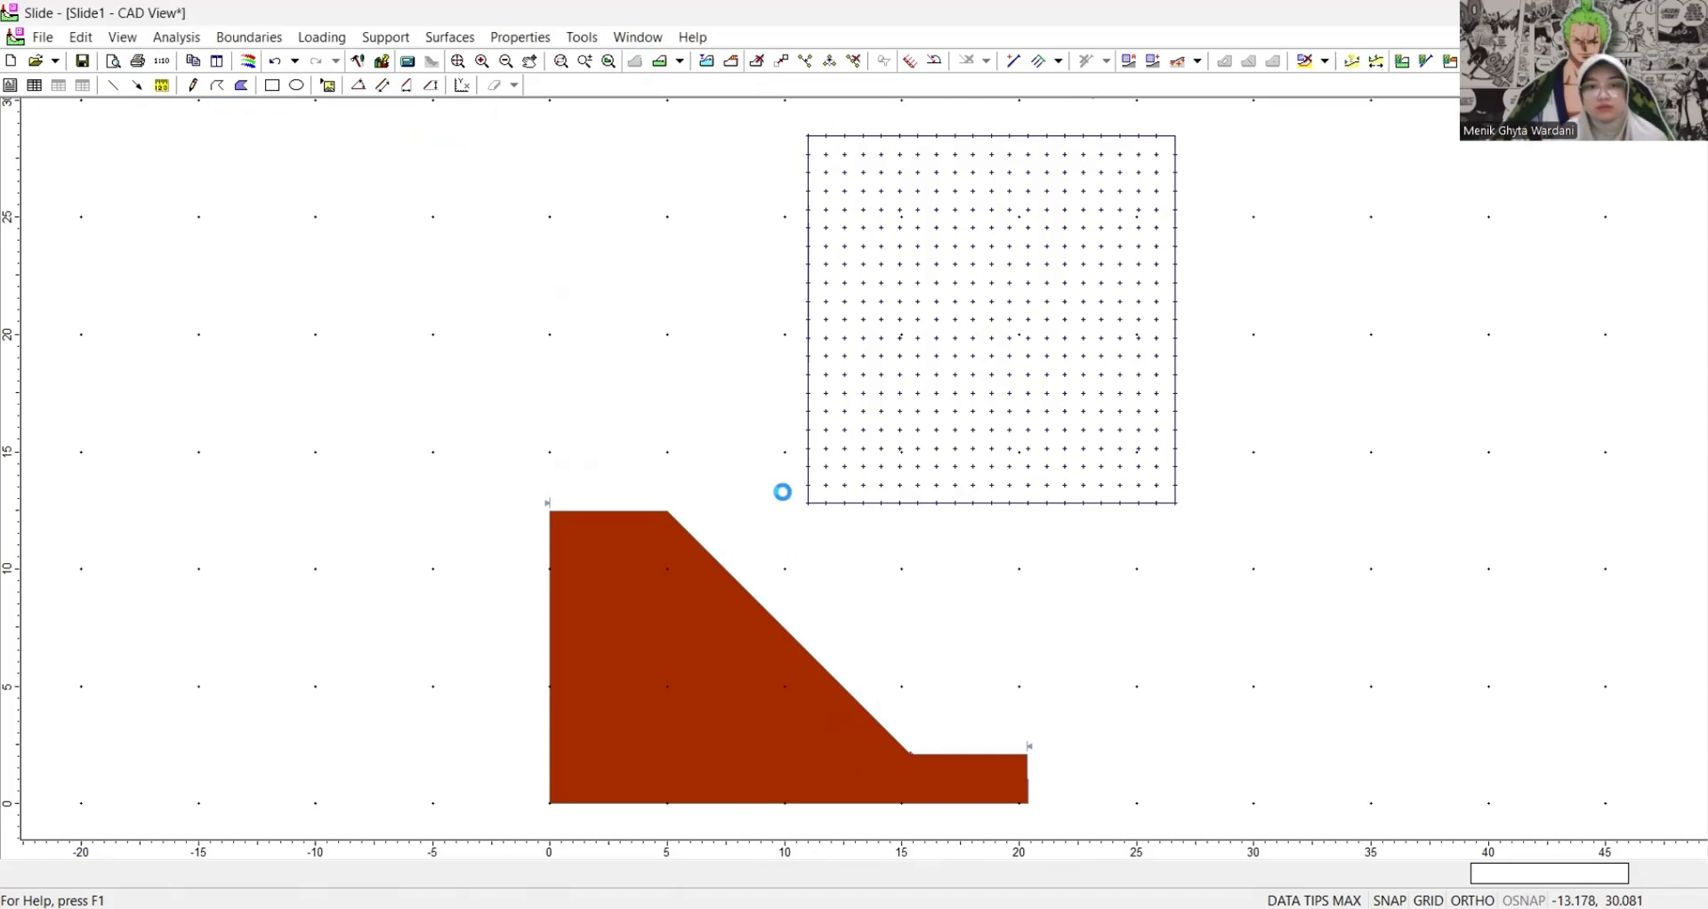
pyautogui.click(799, 523)
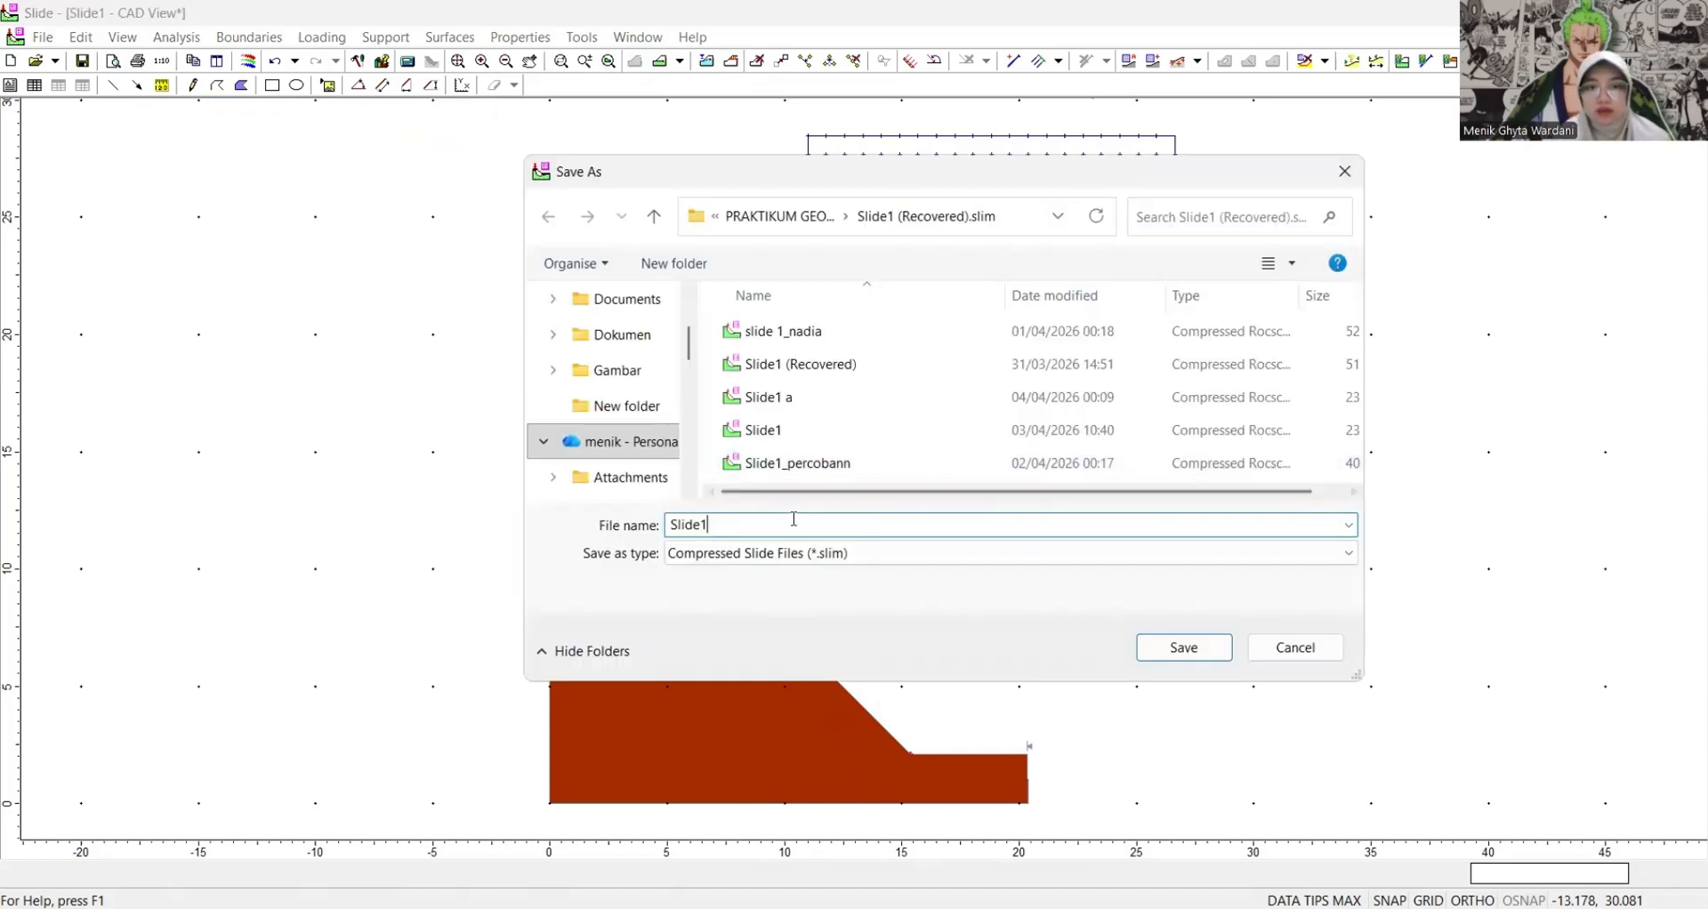
pyautogui.write('c')
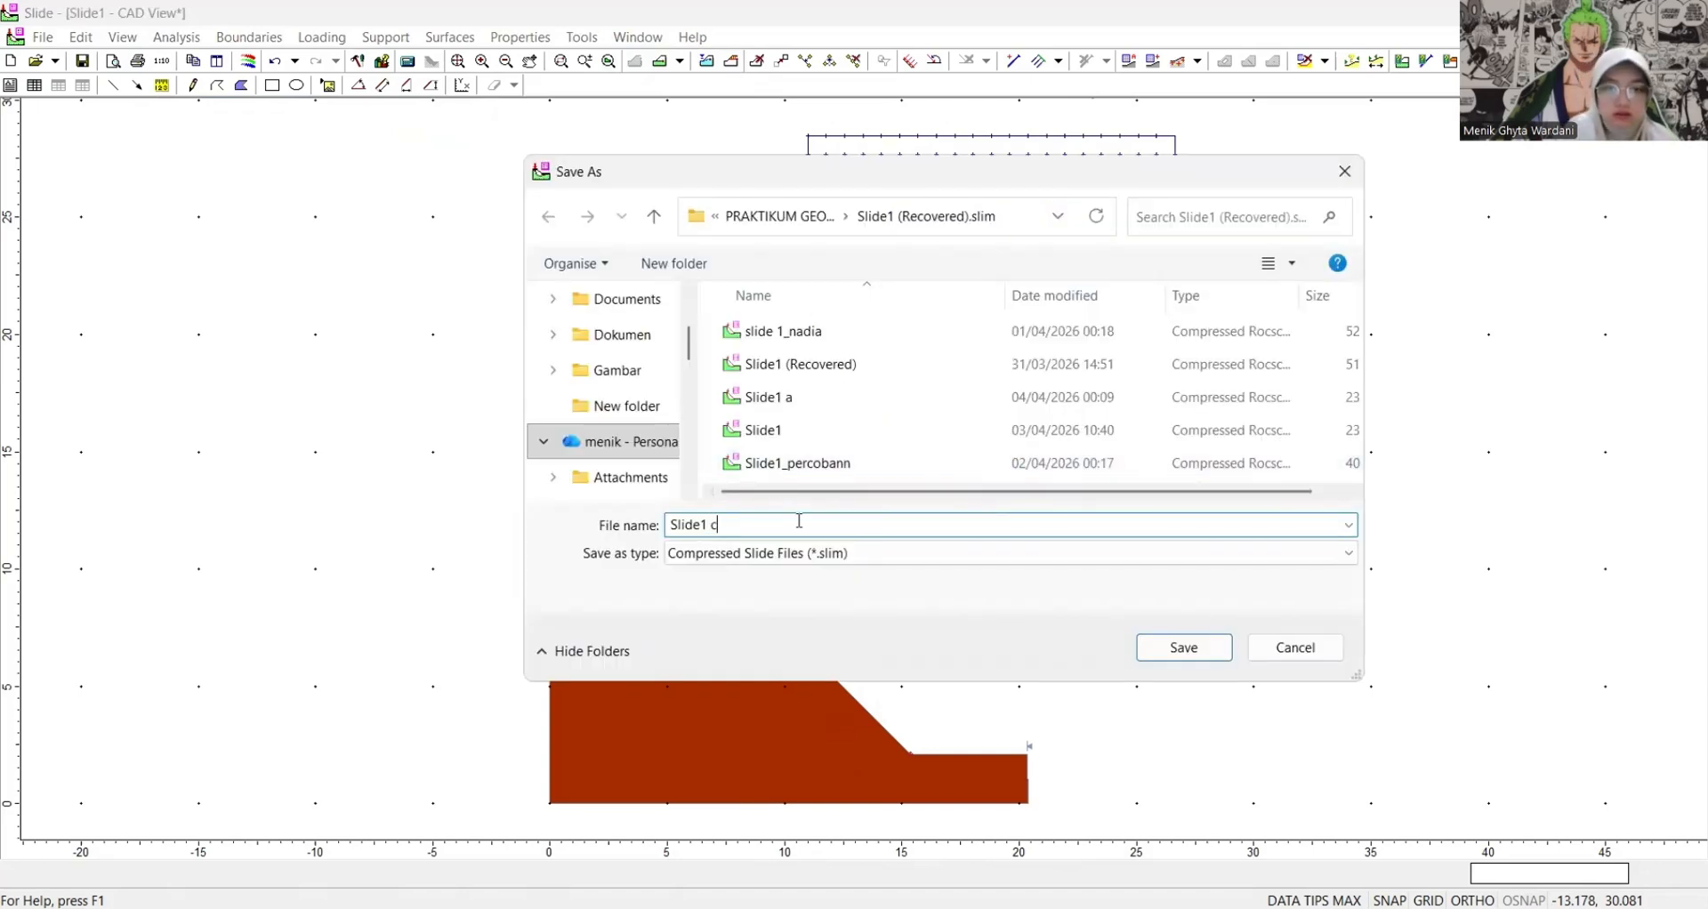
pyautogui.click(1194, 654)
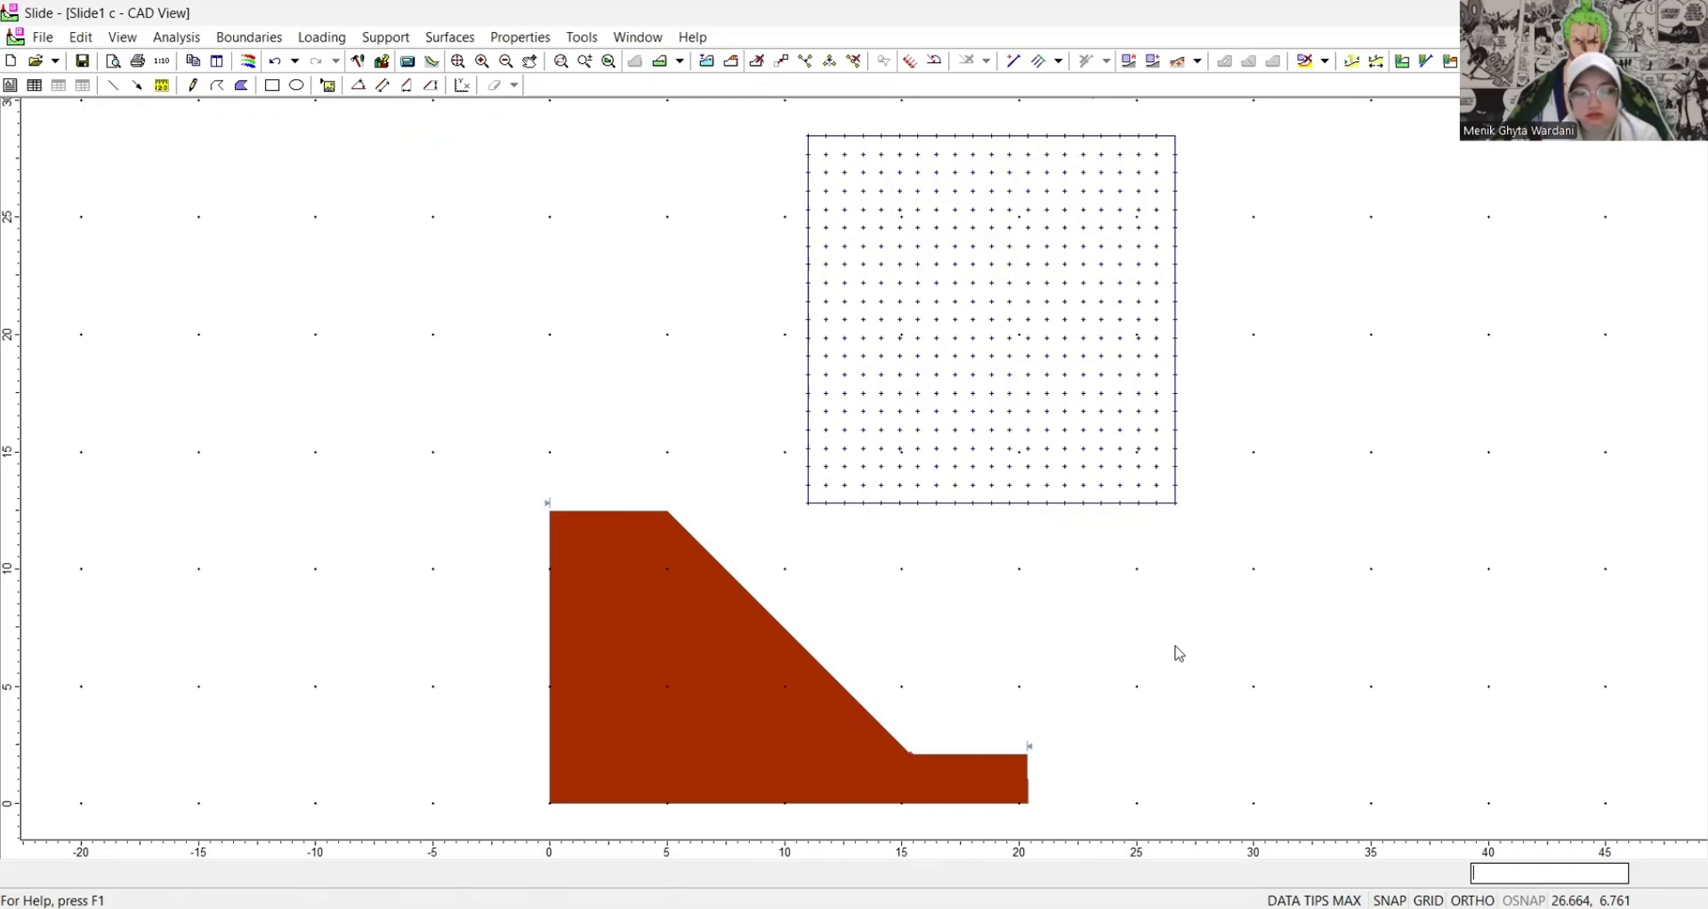
# - Switch to SlideInterpret to open the results of the slope stability analysis
pyautogui.click(195, 38)
pyautogui.press('Right')
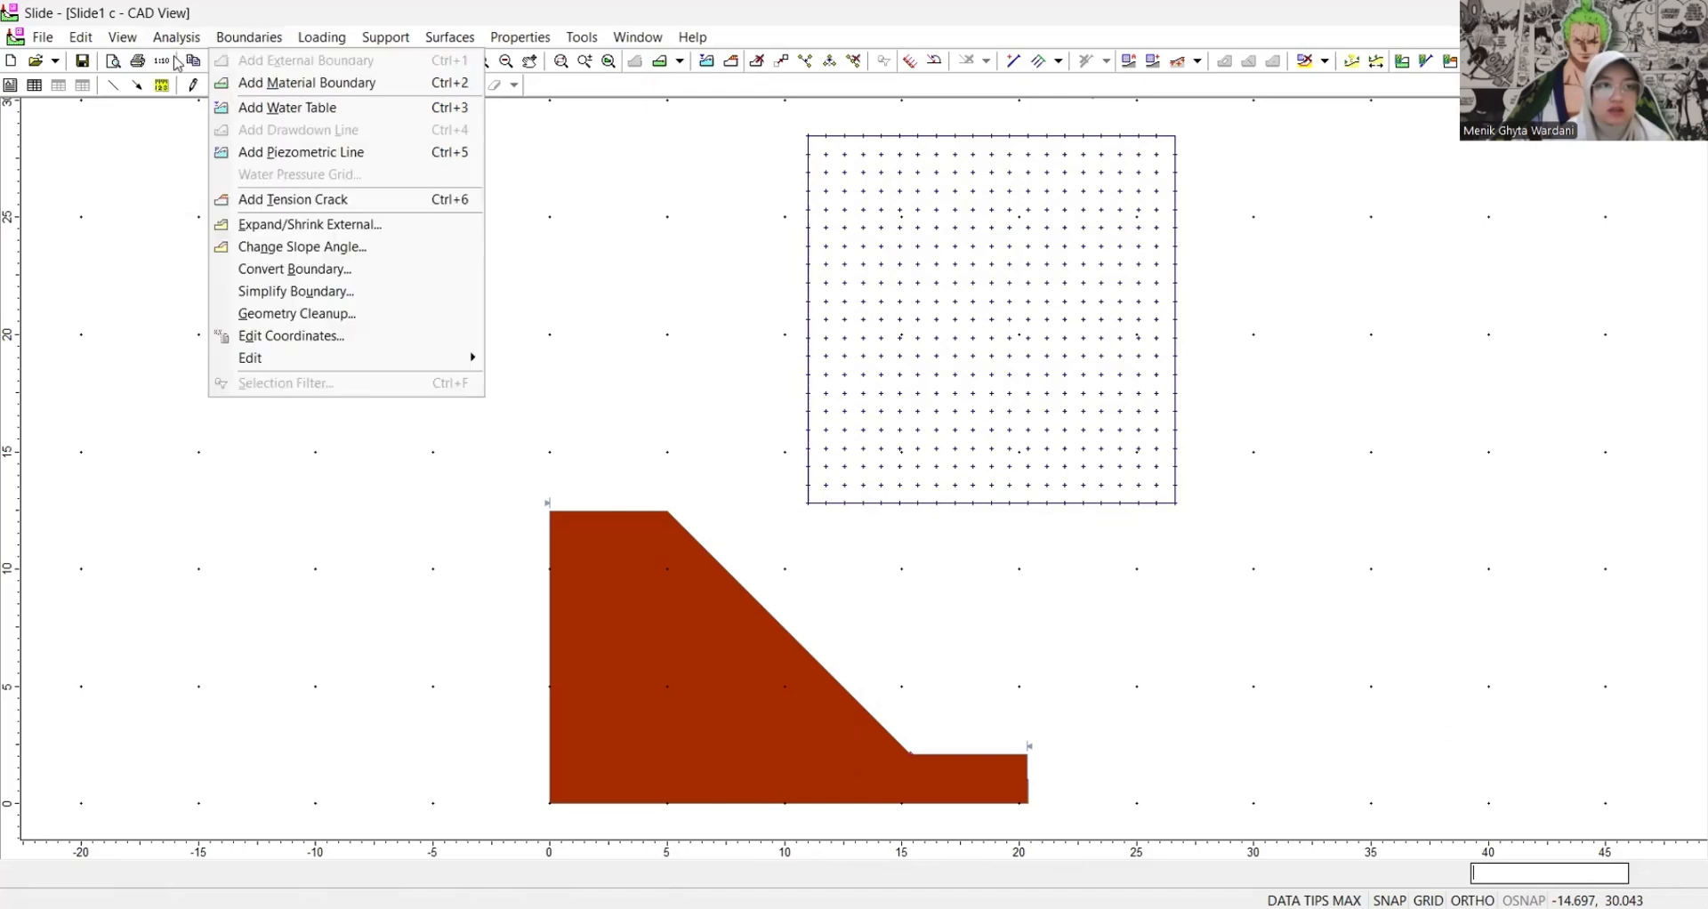
pyautogui.click(172, 42)
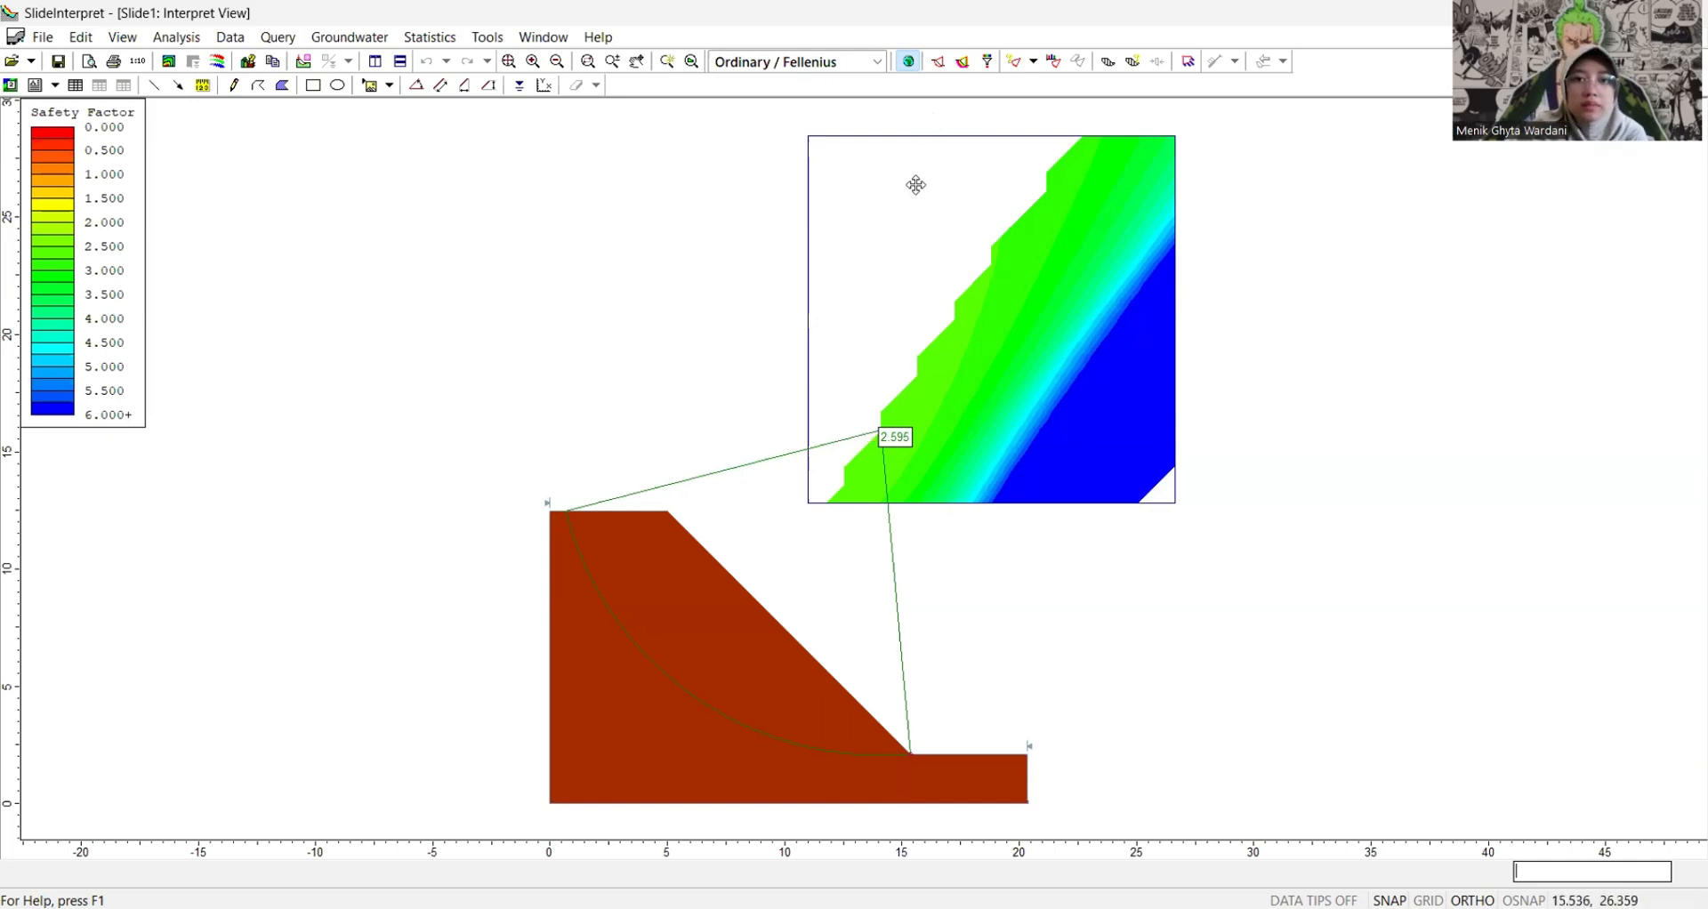
# - Display all the slip surfaces in the slope and show the slices of the critical slip surface
pyautogui.click(960, 62)
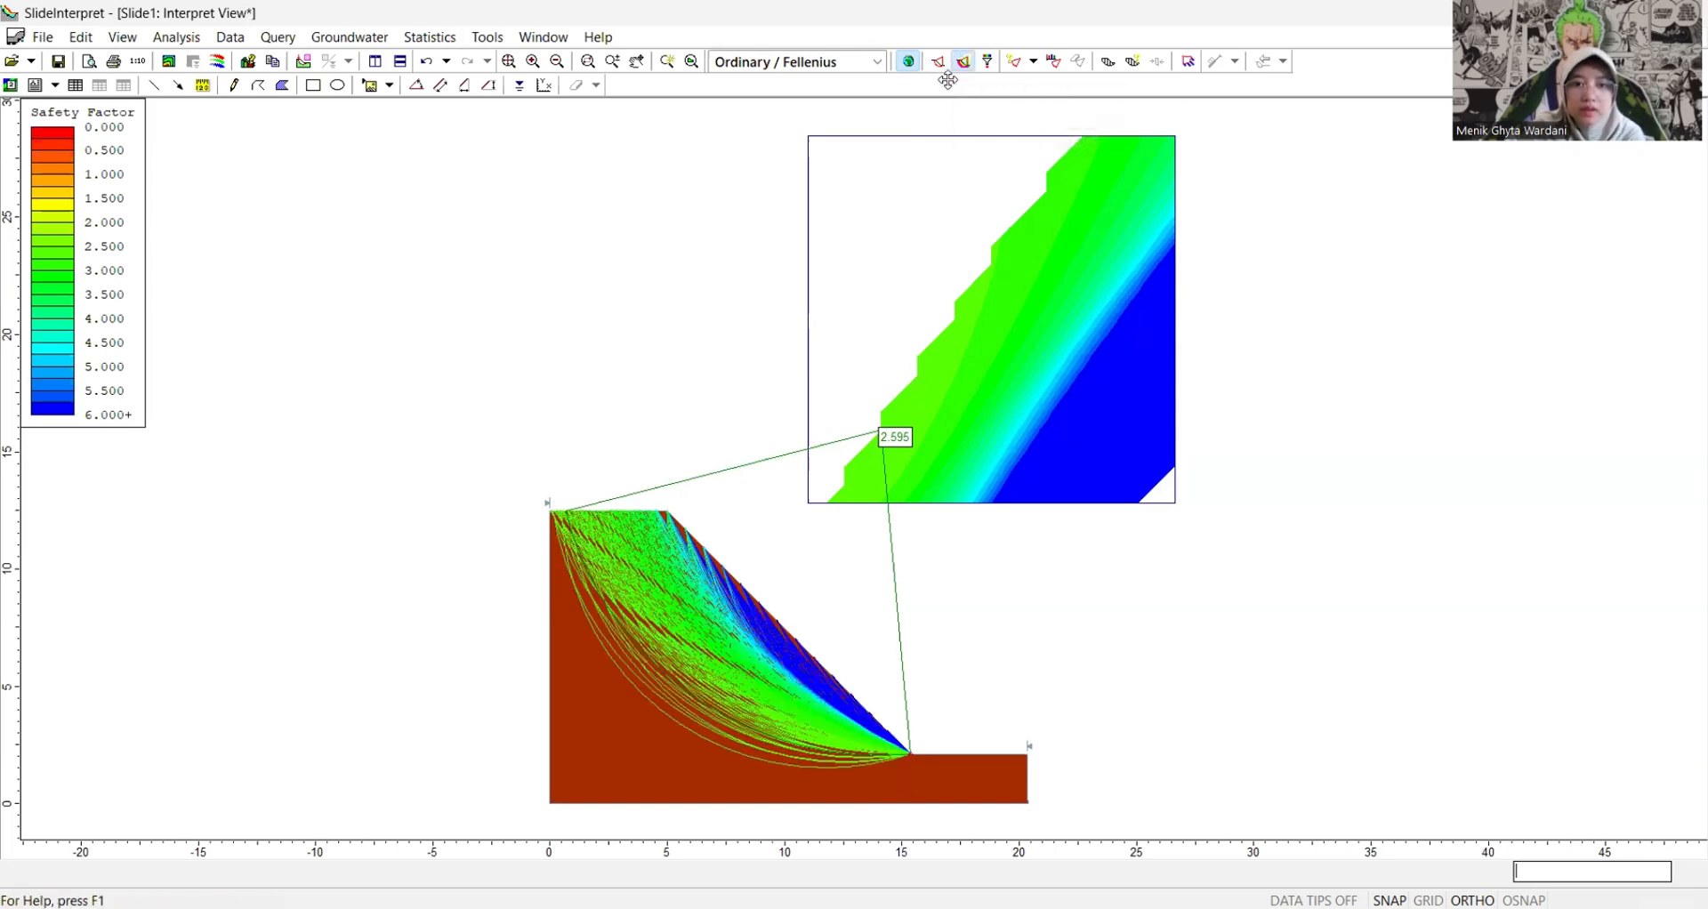
pyautogui.click(1113, 59)
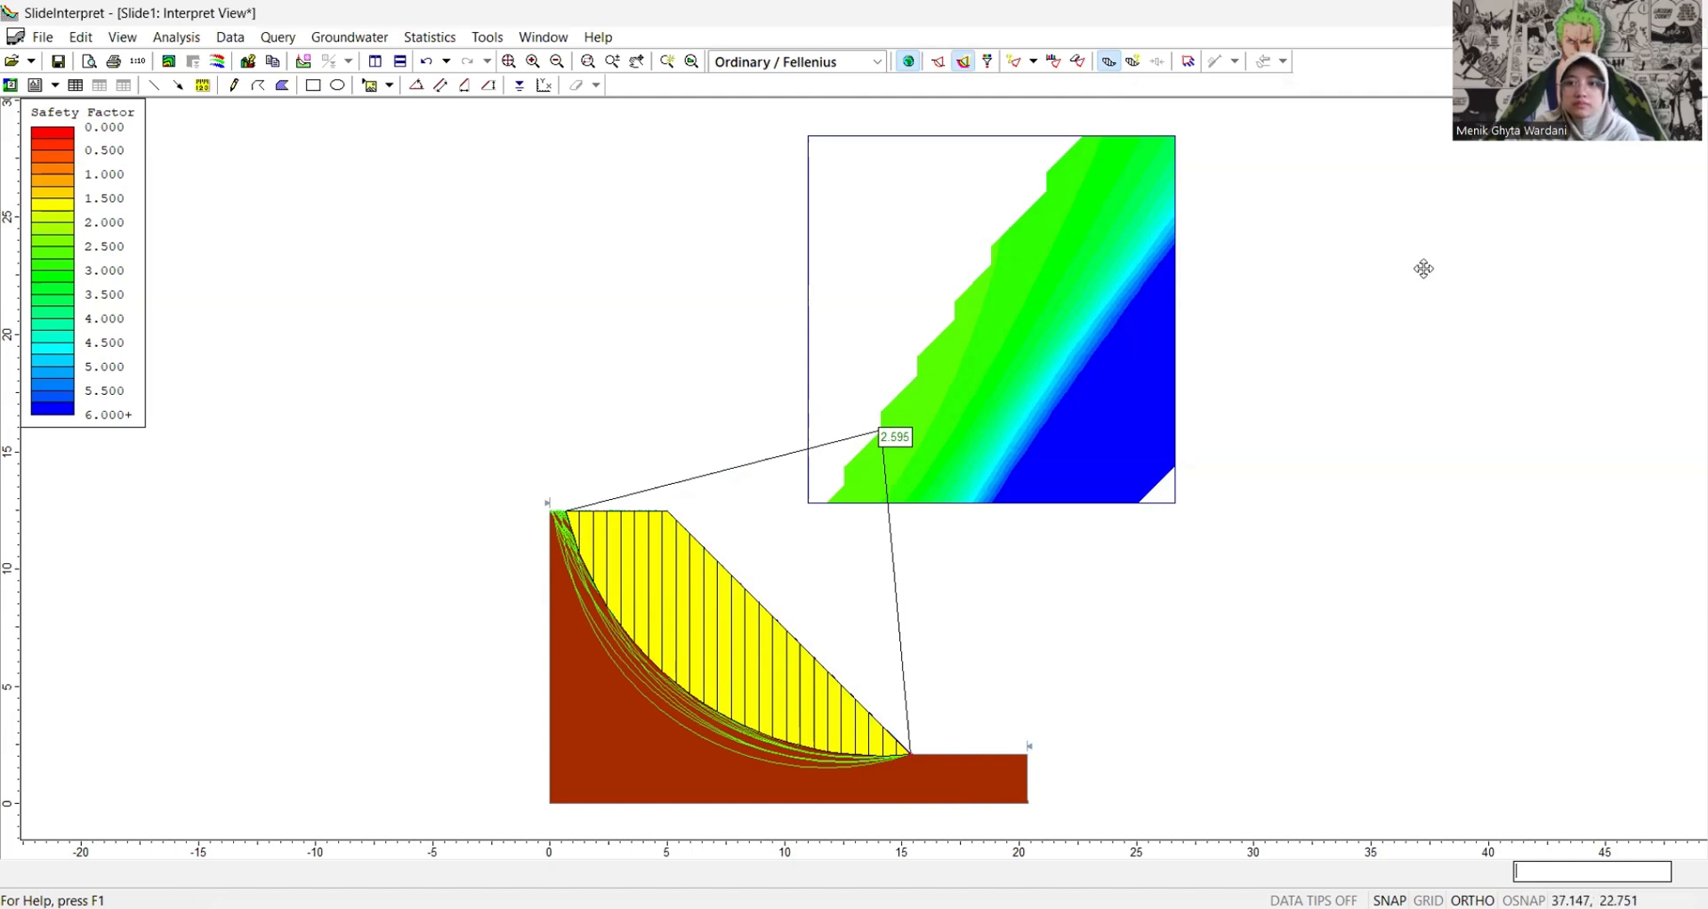
# - Set the Safety Factor legend's location to Bottom Right
pyautogui.rightClick(79, 214)
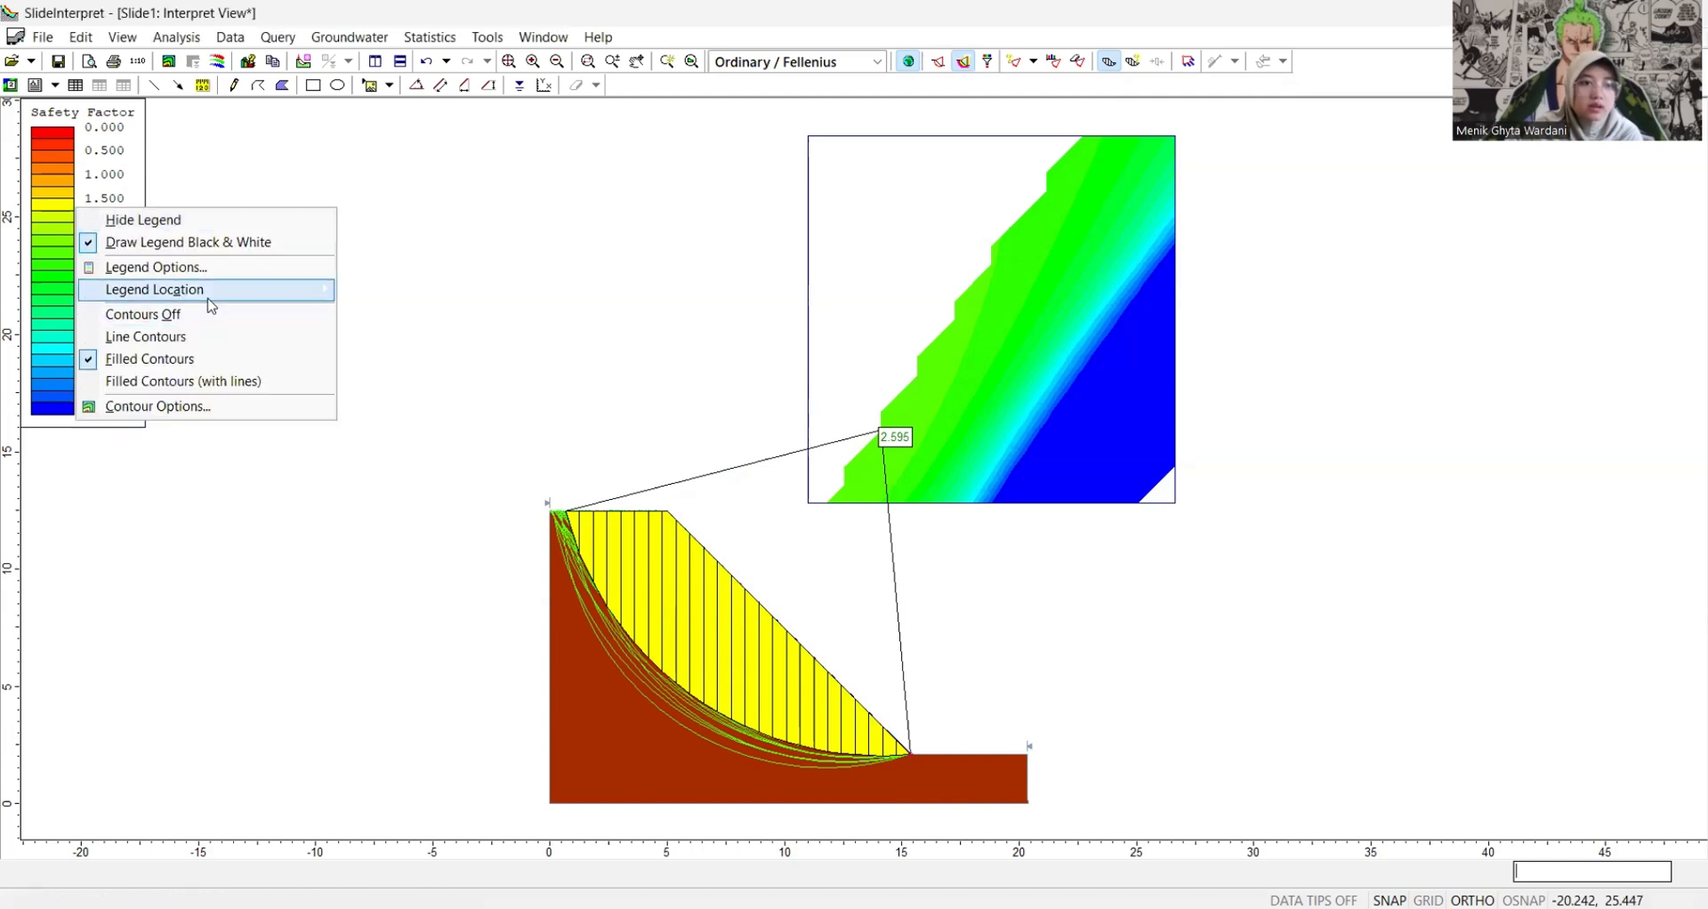
pyautogui.moveTo(212, 303)
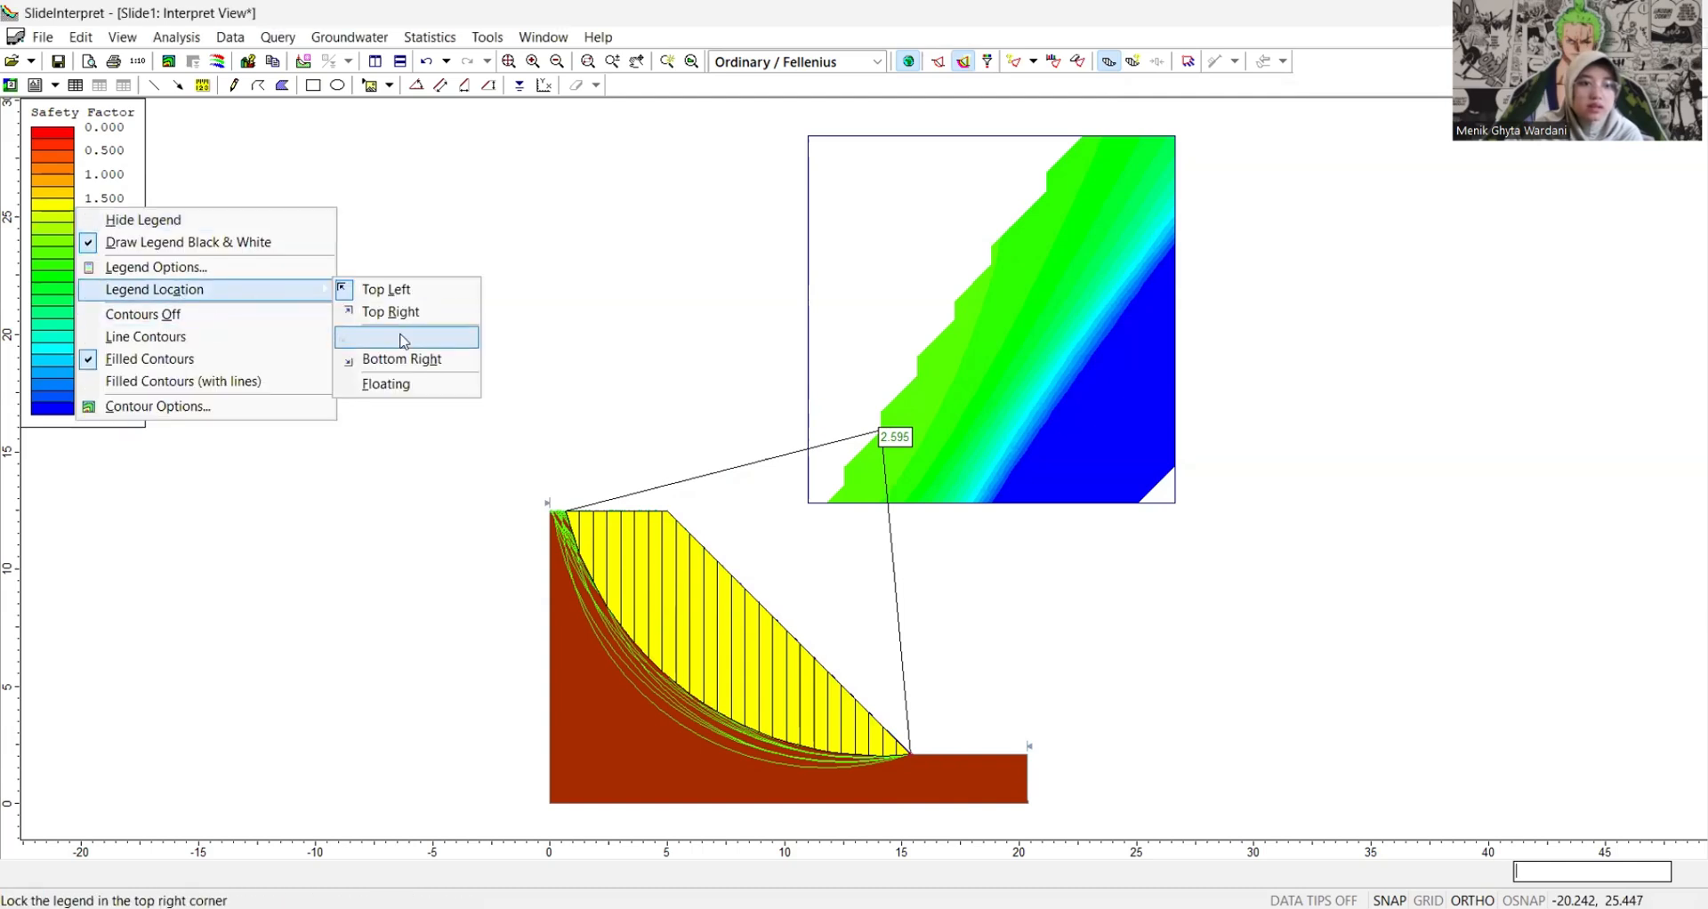
pyautogui.click(422, 367)
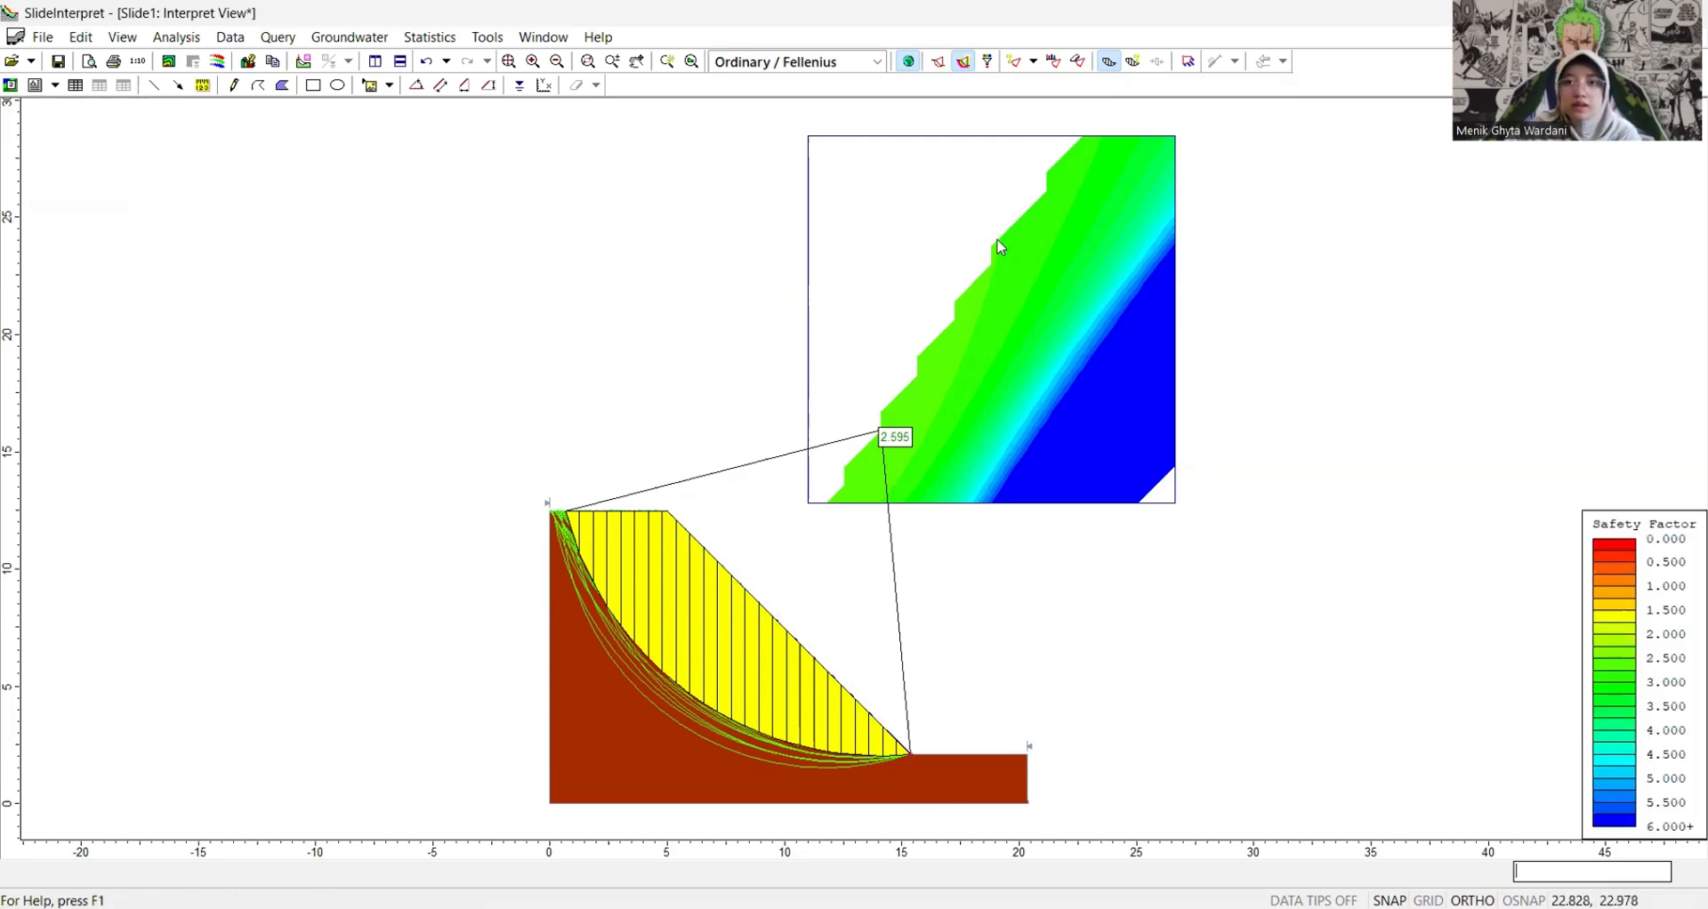
# - Add a soil property table beside the search grid and shift it so that all its columns fit in view
pyautogui.click(75, 85)
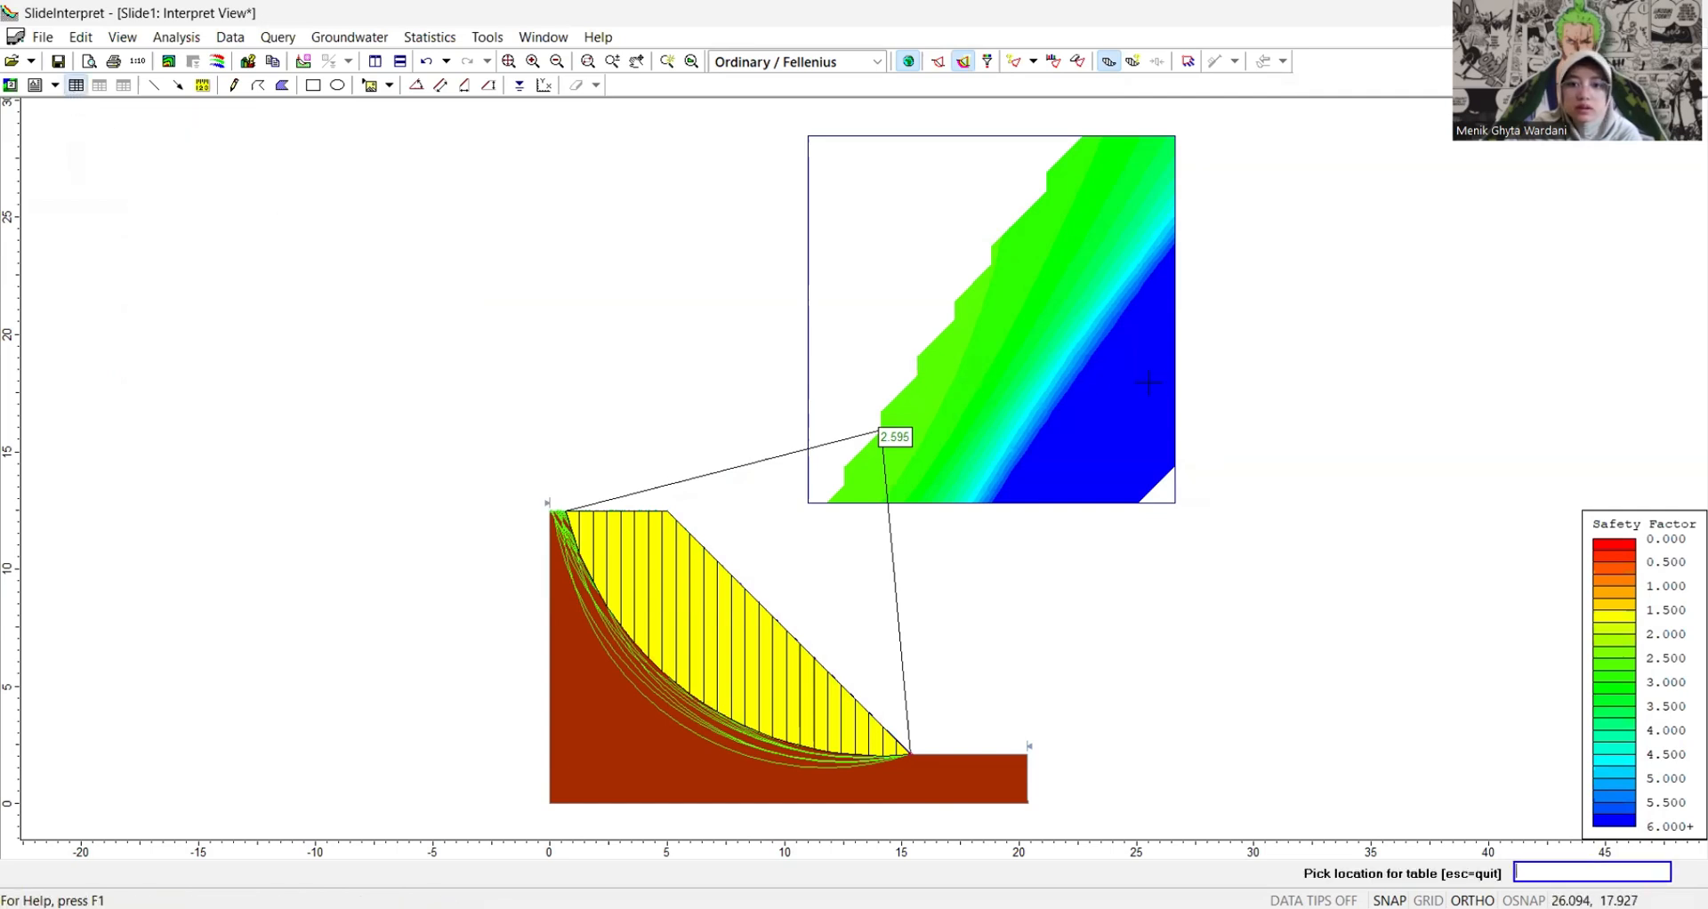
pyautogui.click(1225, 426)
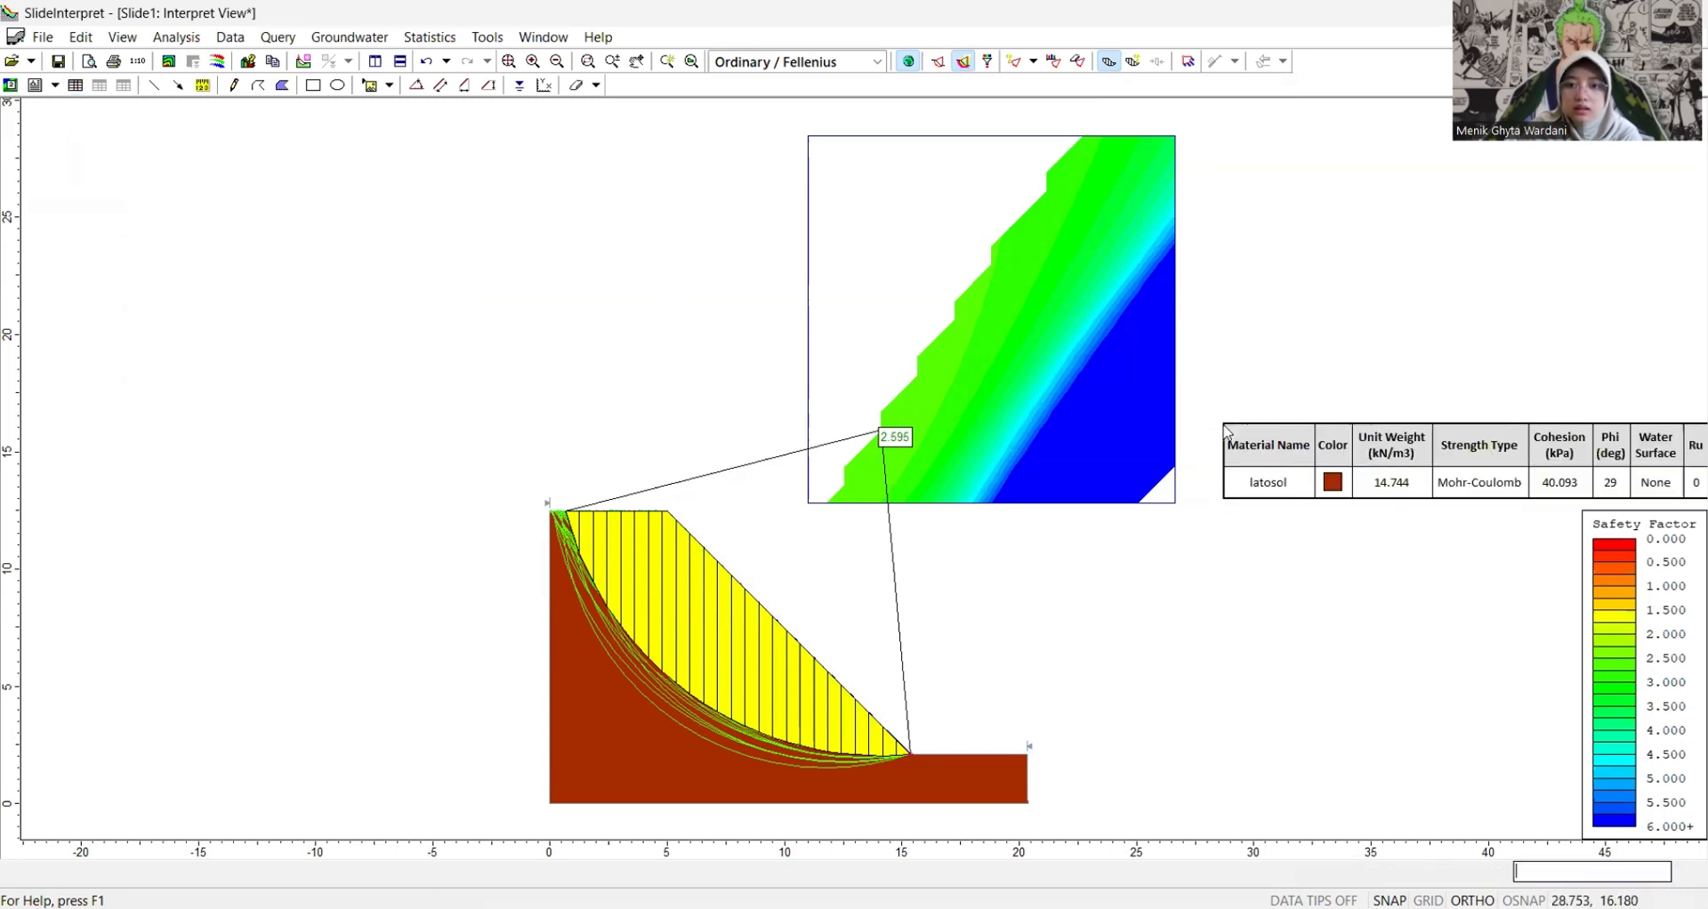
pyautogui.click(1229, 436)
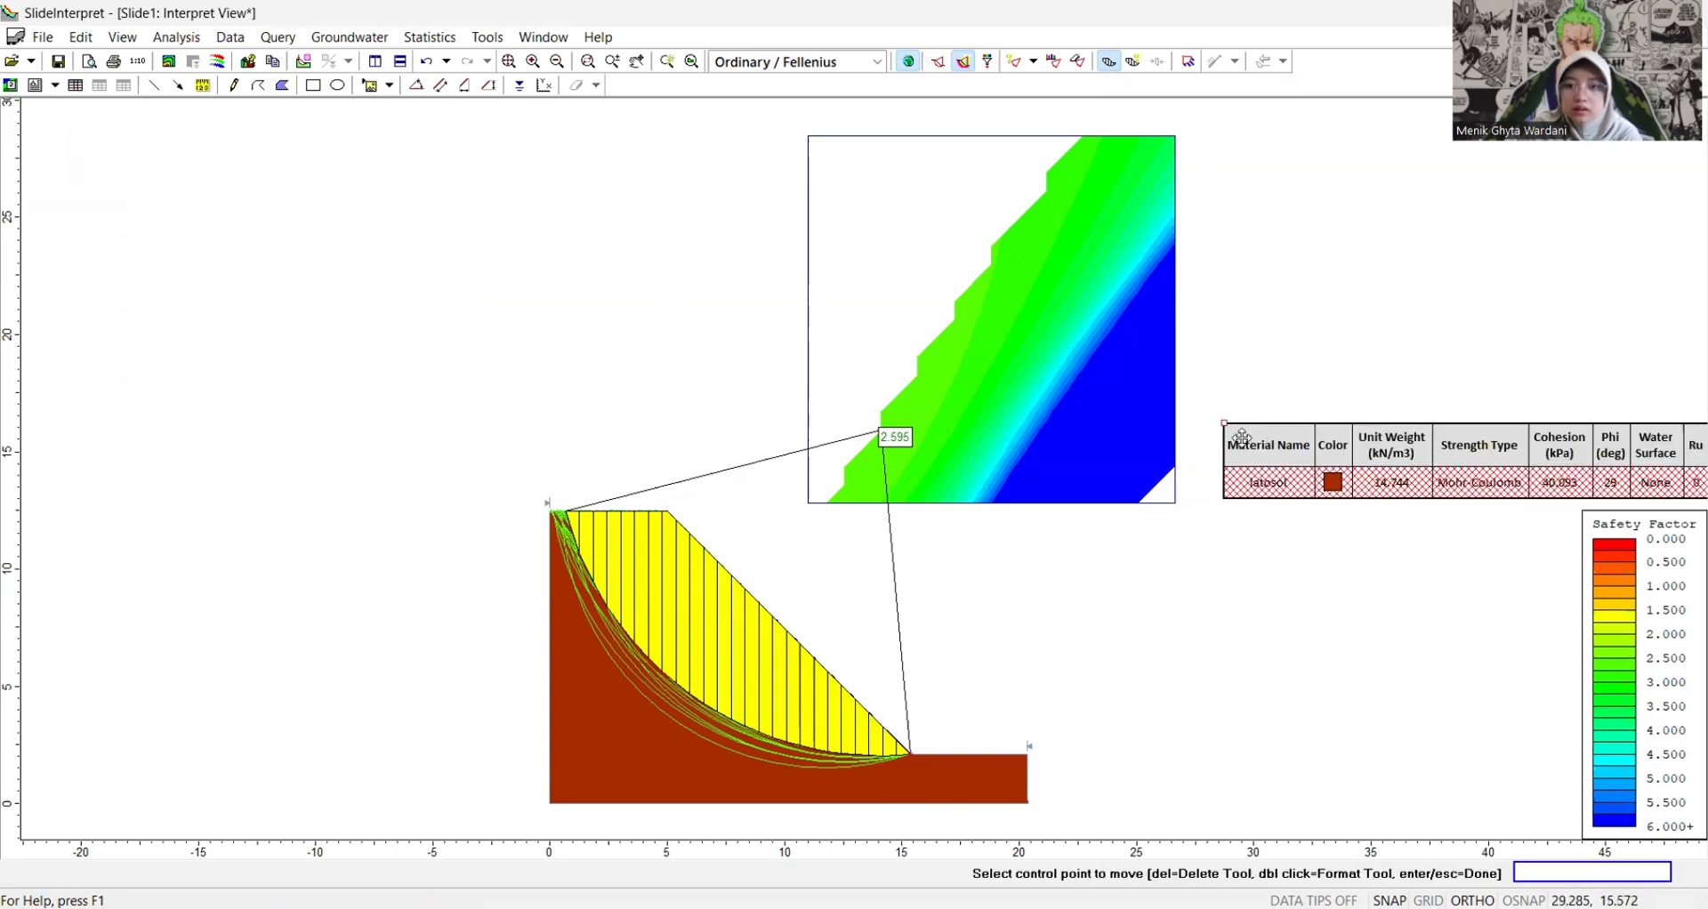
pyautogui.click(1241, 436)
pyautogui.click(1210, 439)
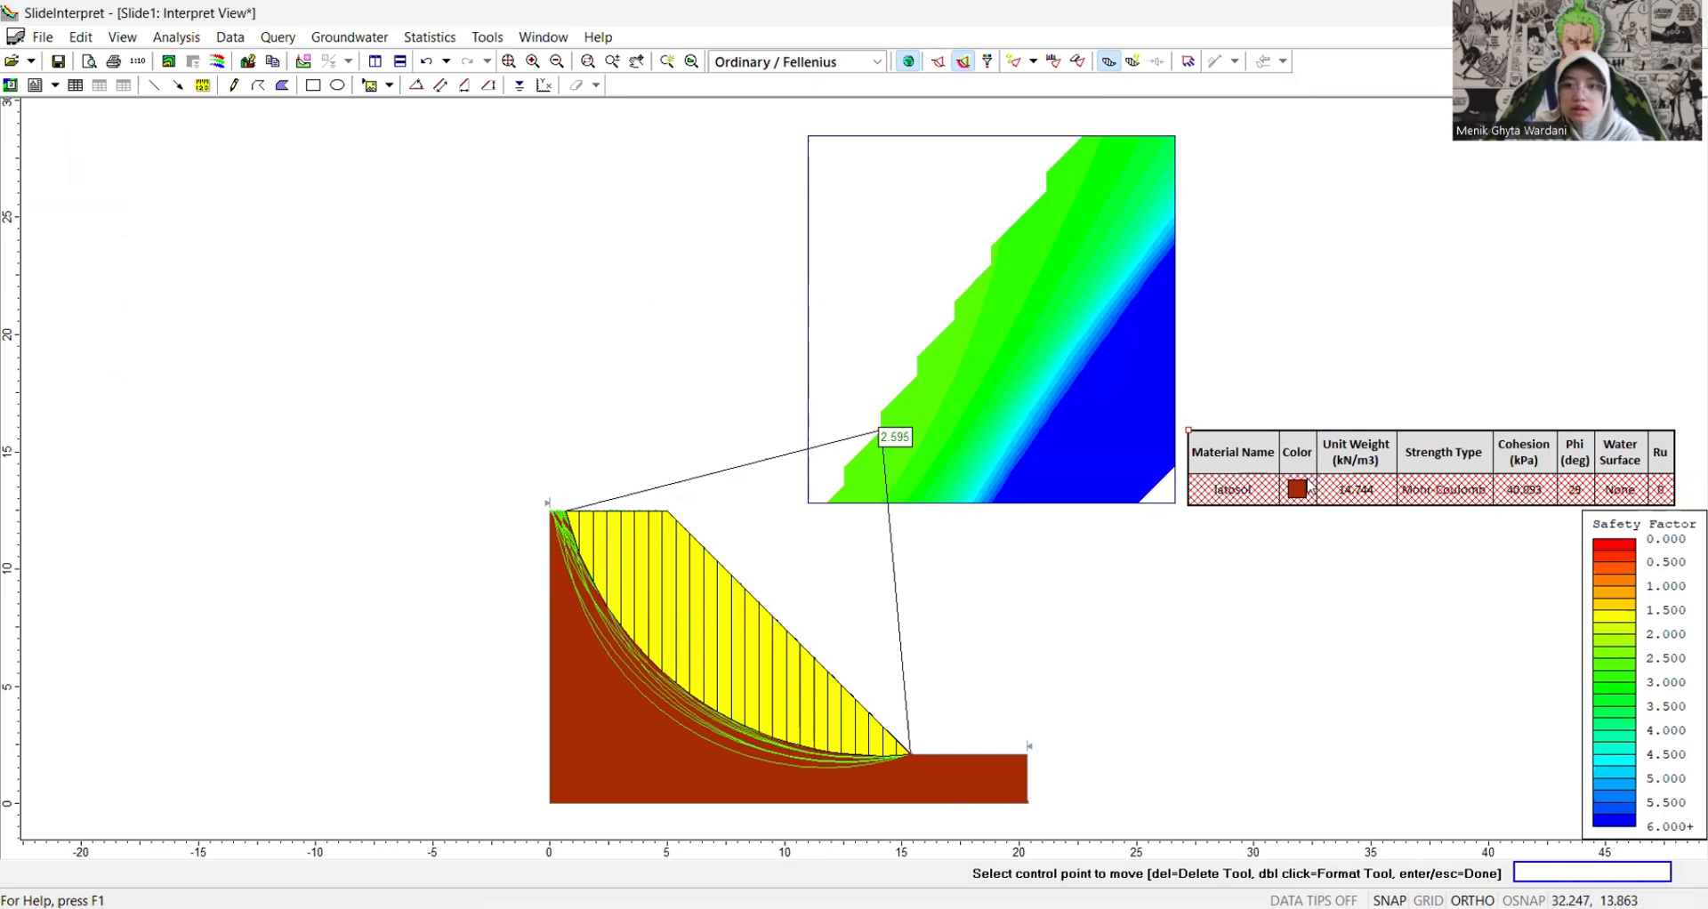
# - Set the soil property table's anchor alignment to centre both horizontally and vertically
pyautogui.rightClick(1309, 488)
pyautogui.click(1341, 539)
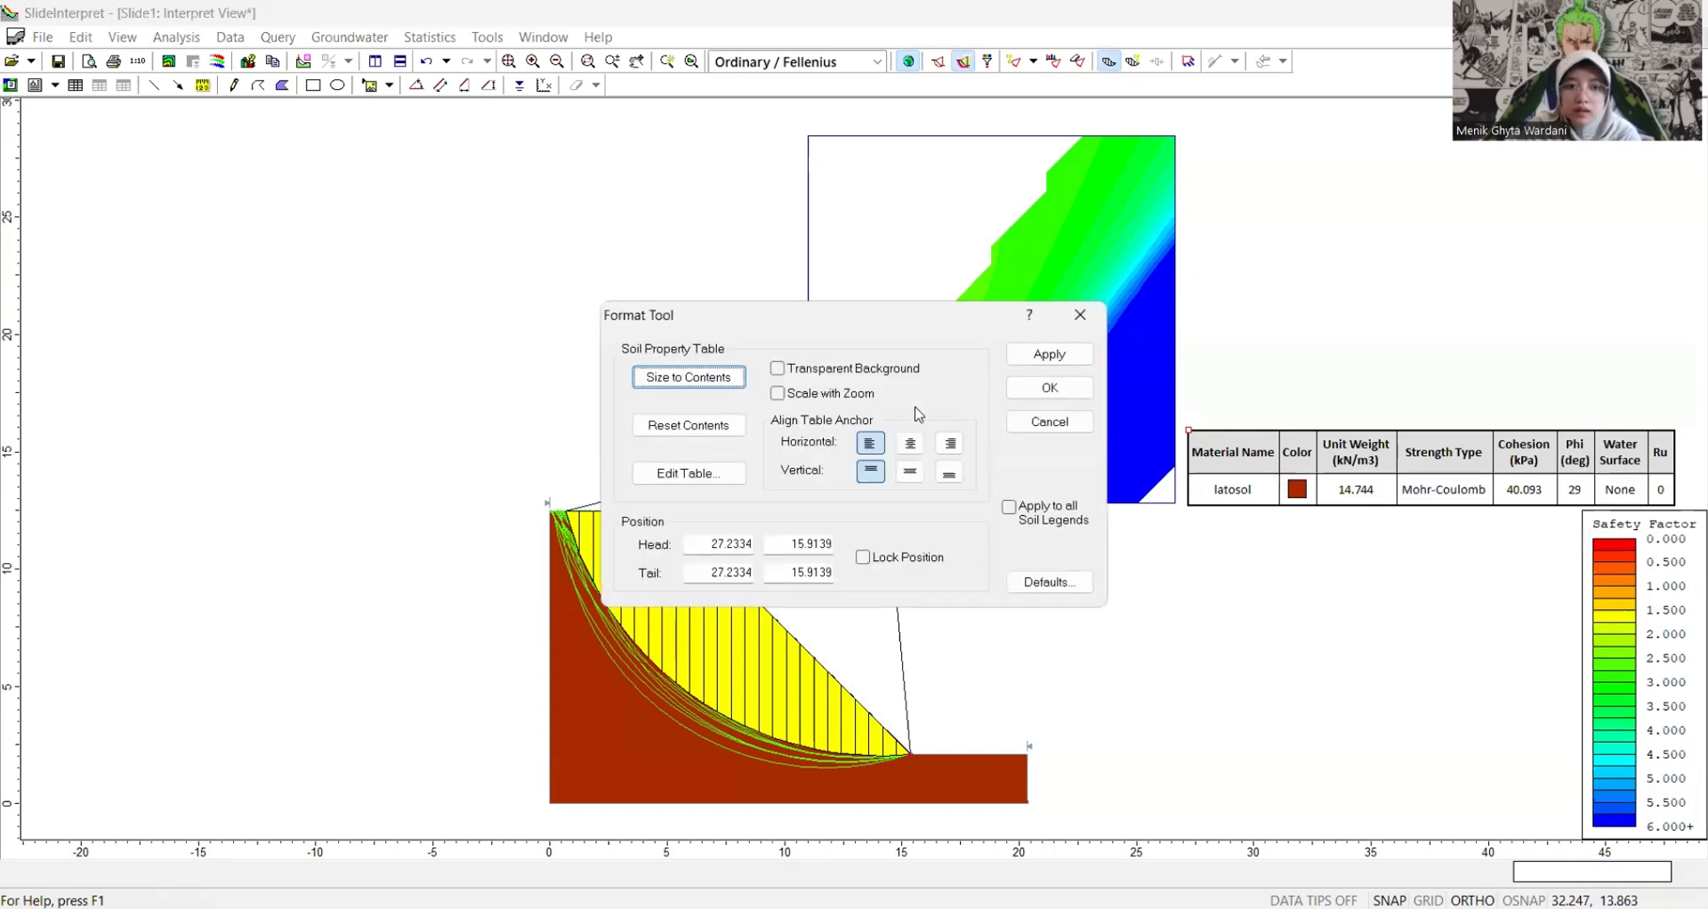
pyautogui.click(909, 443)
pyautogui.click(912, 477)
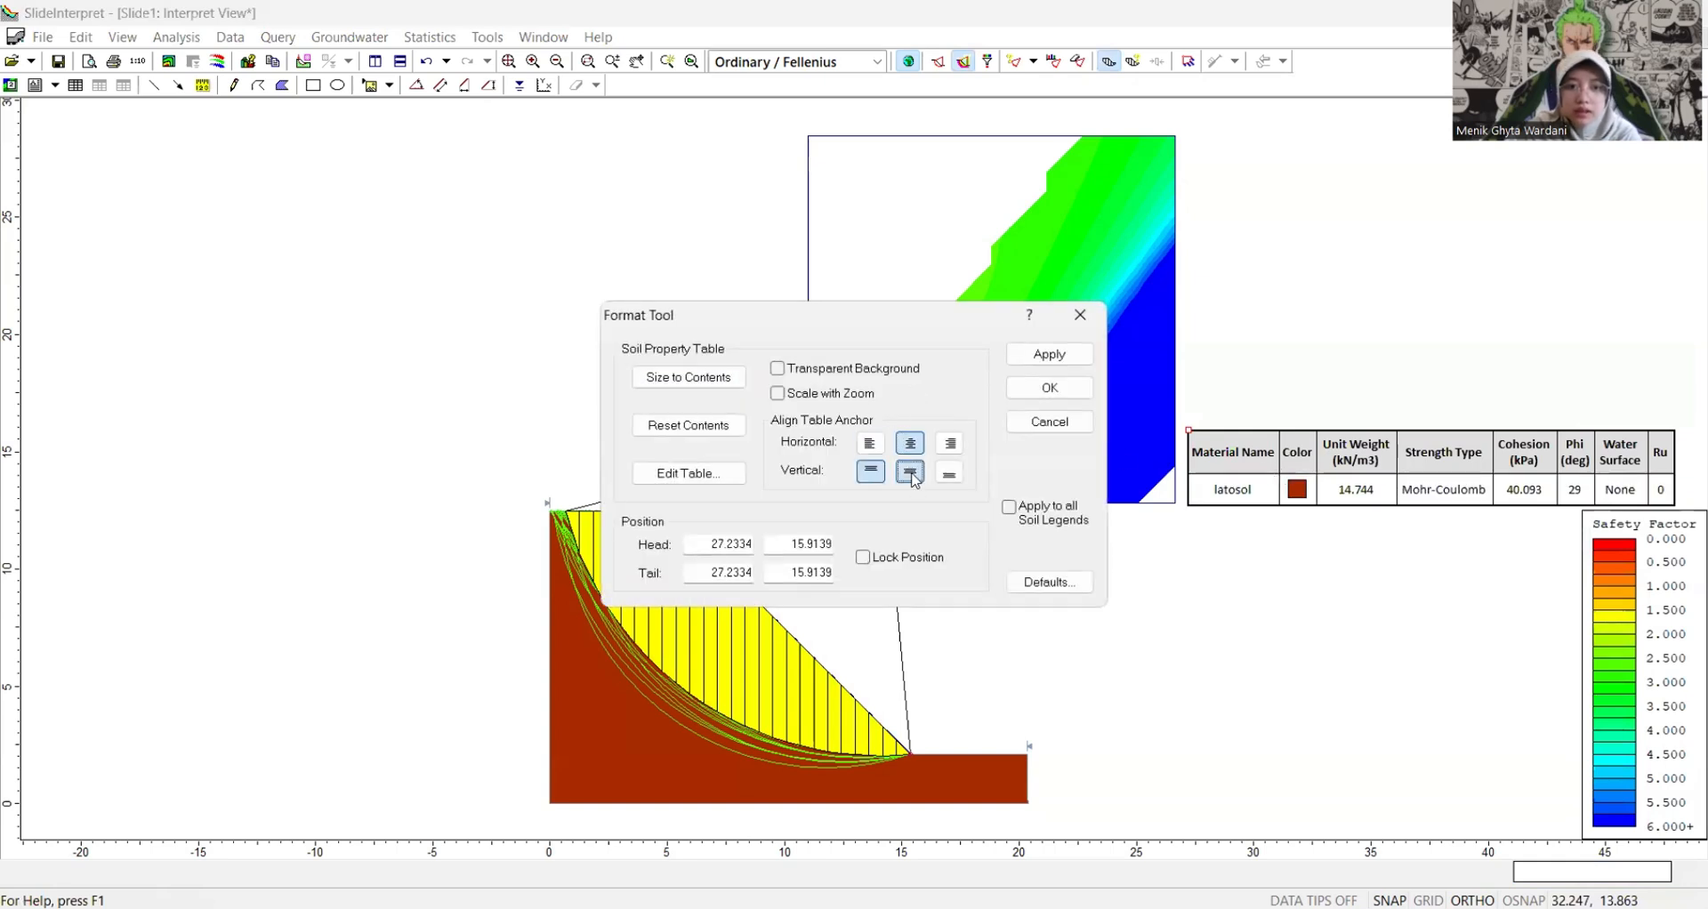
# - Try to change the soil property table's font to Times New Roman, and apply the table format
pyautogui.click(724, 468)
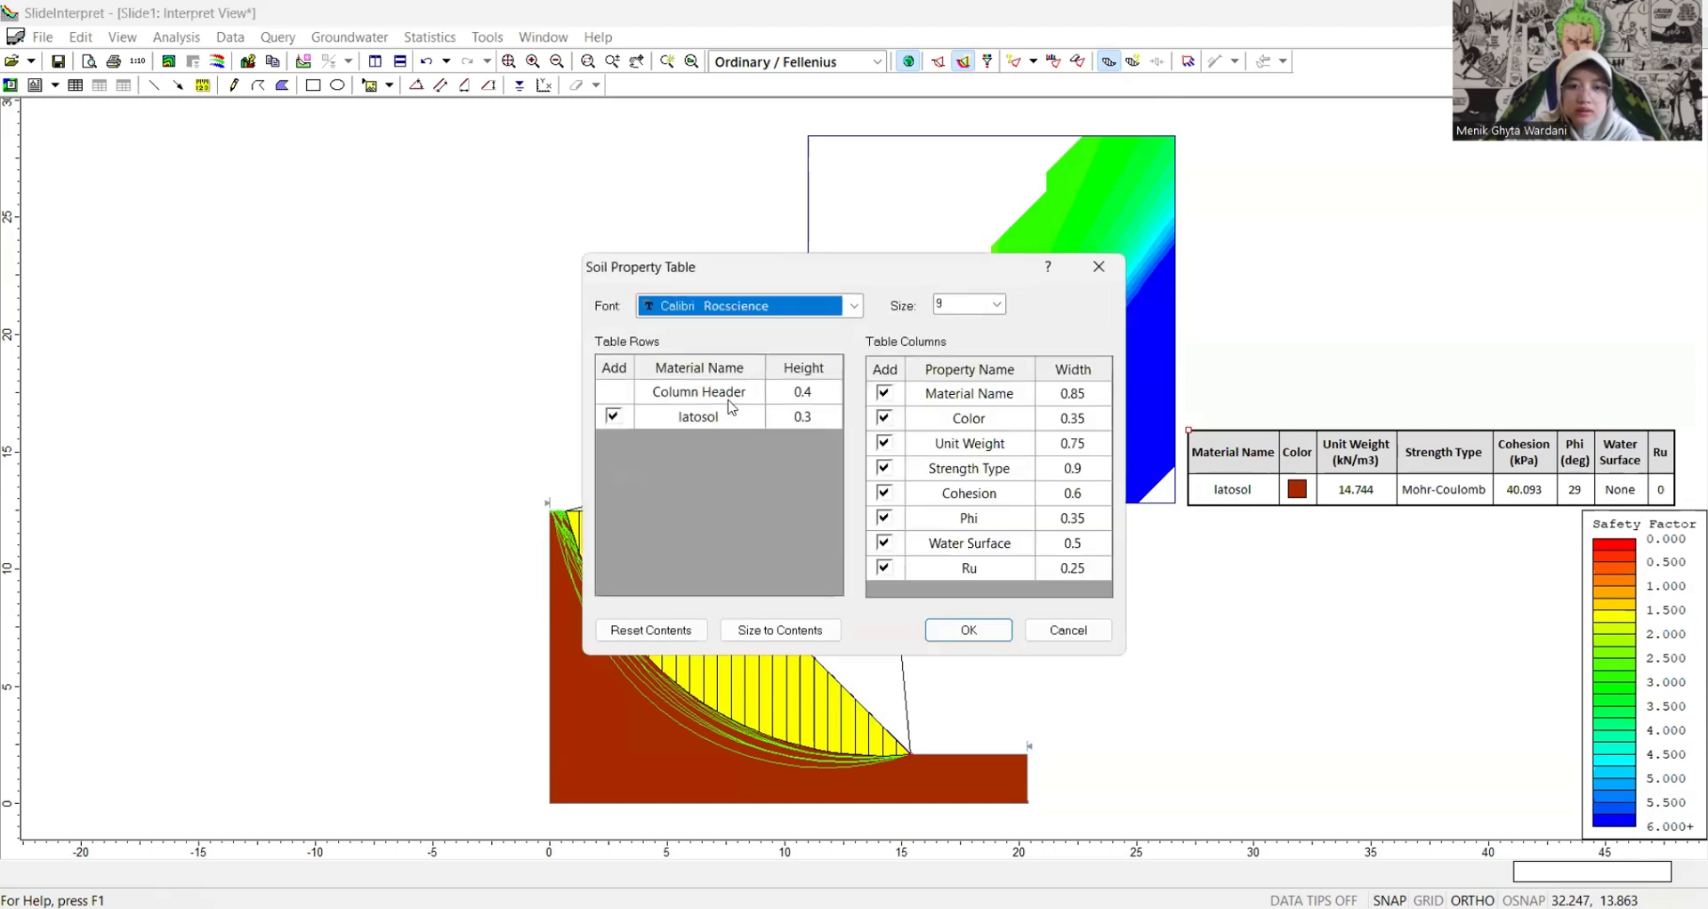
pyautogui.click(727, 308)
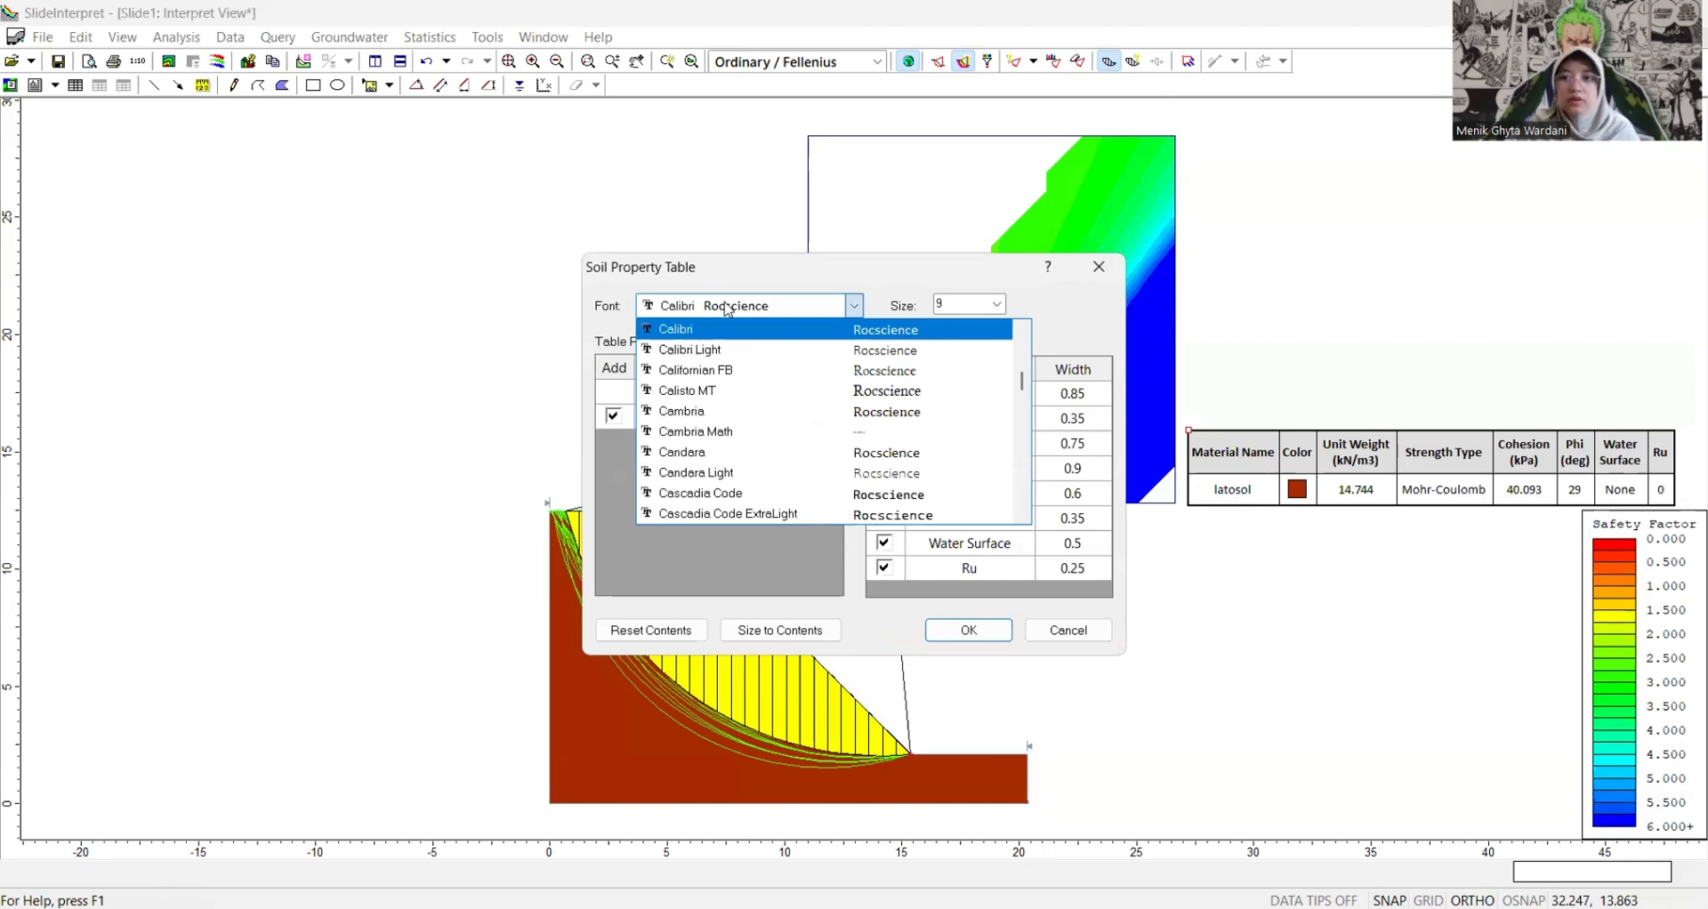
pyautogui.write('ti')
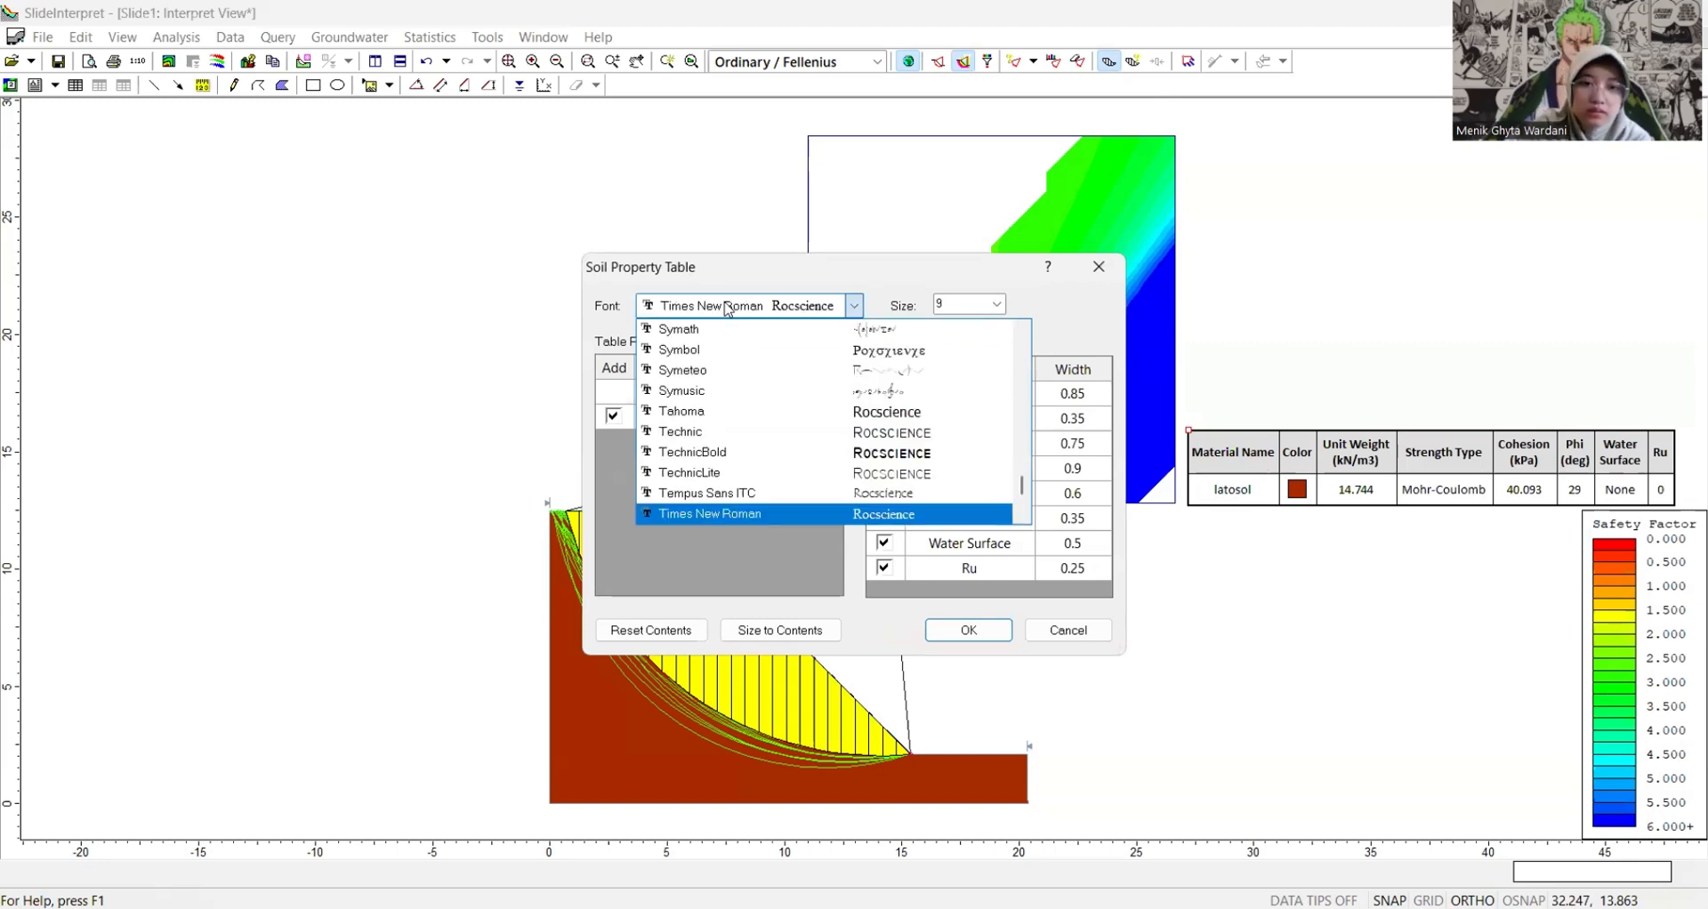
pyautogui.click(773, 392)
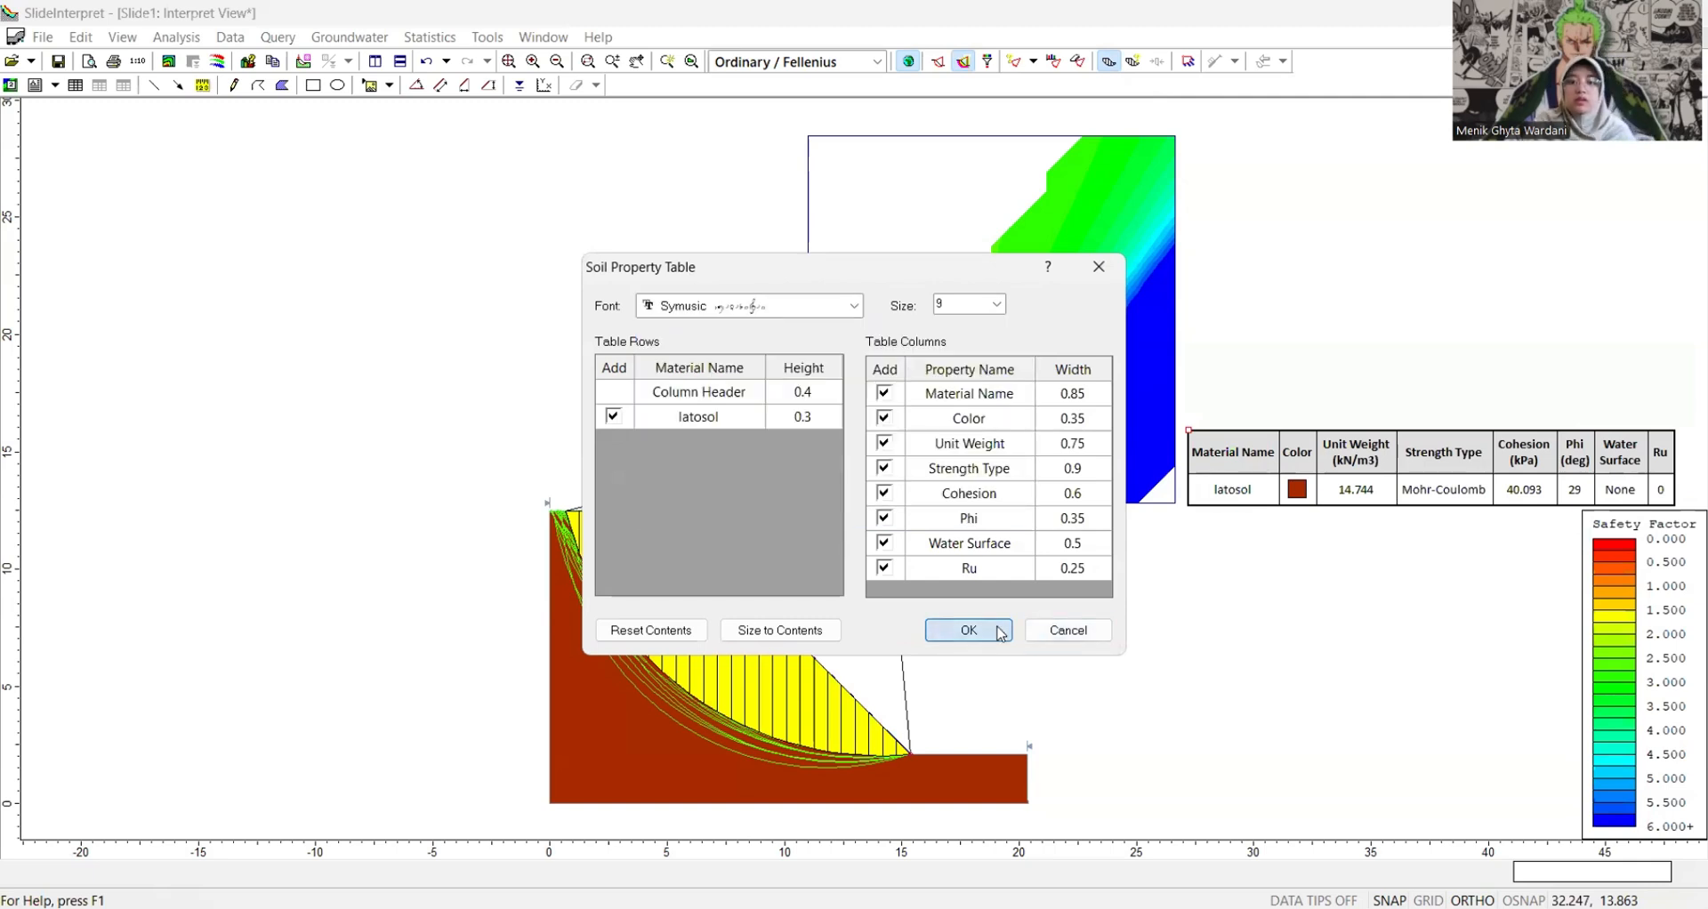
pyautogui.click(1001, 632)
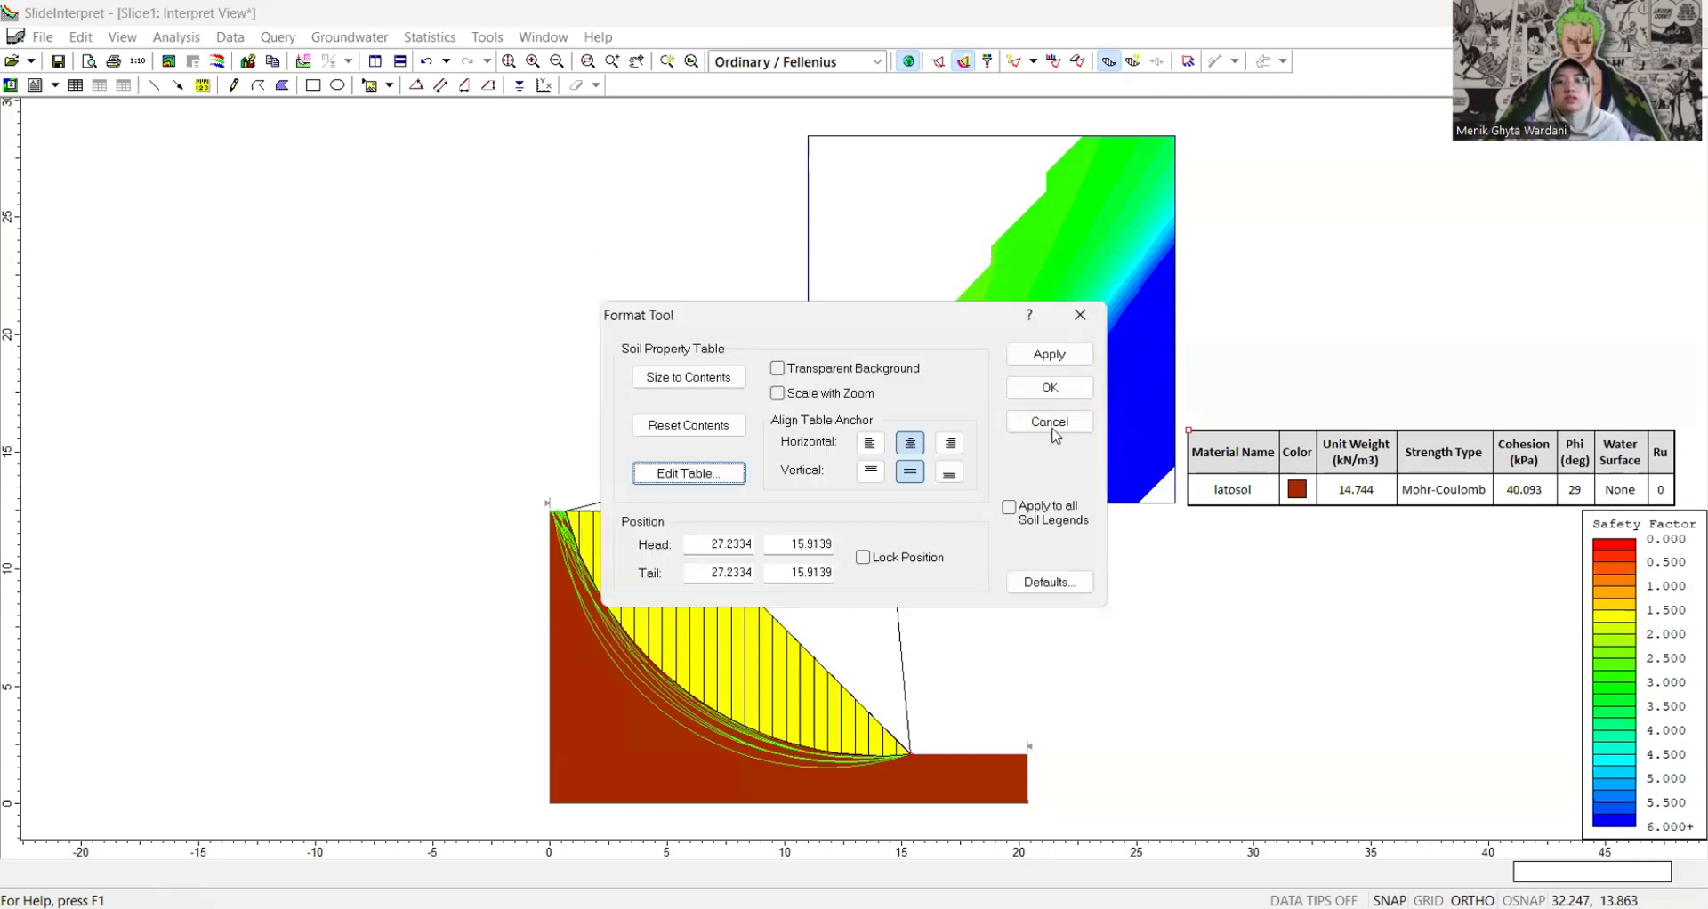
pyautogui.click(1062, 355)
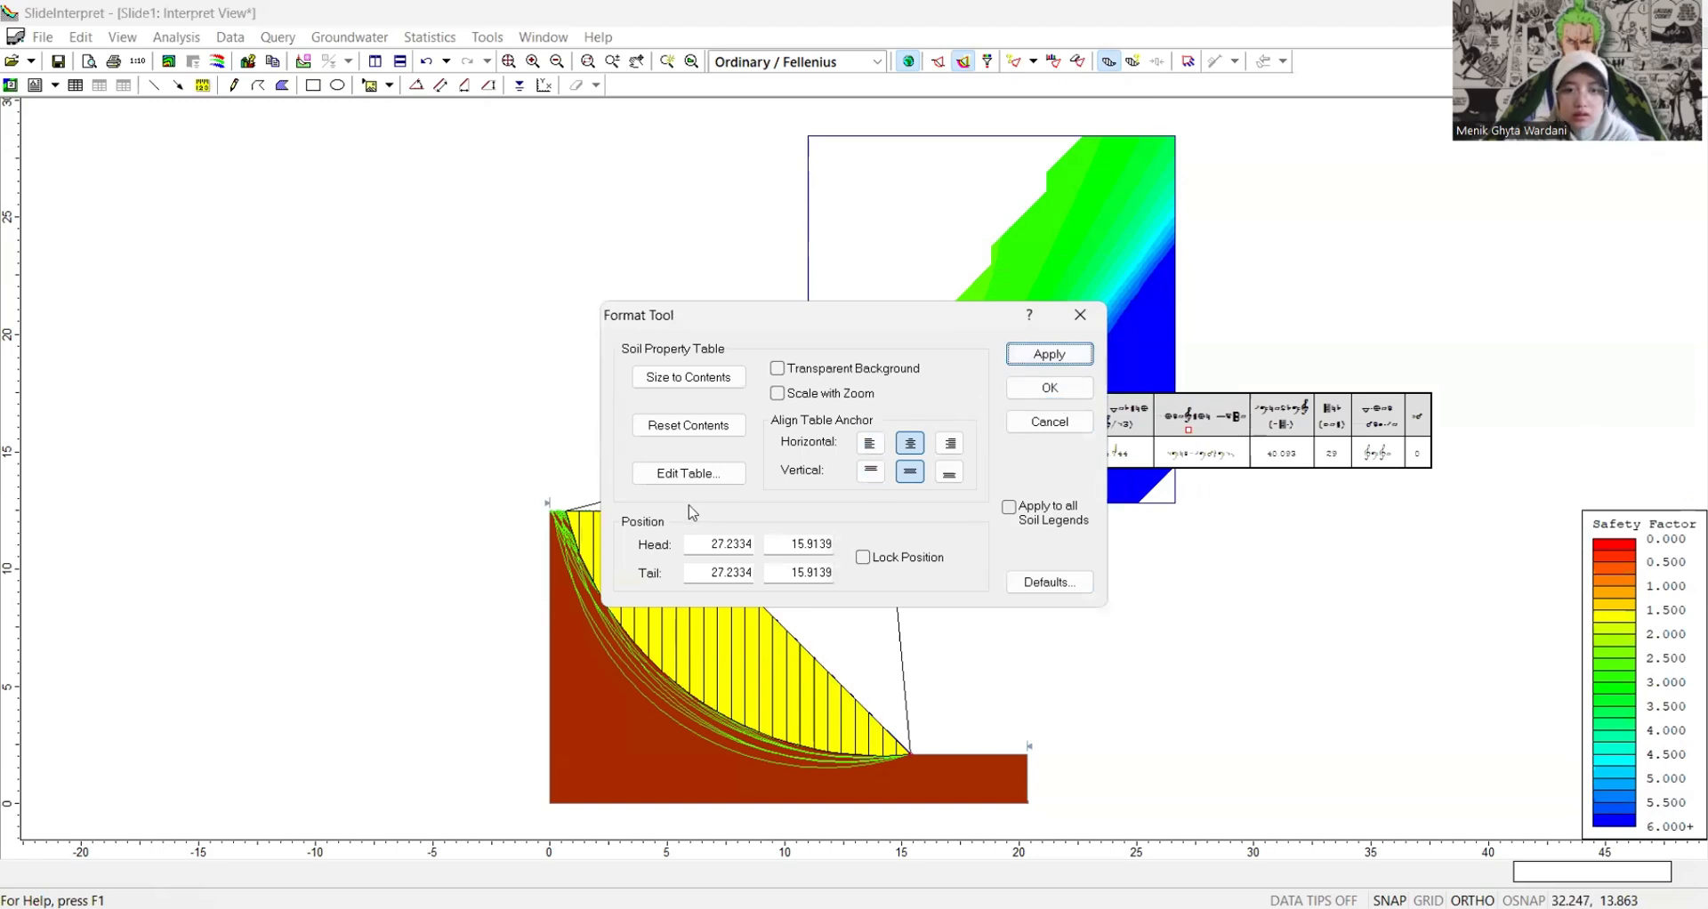
# - Replace the soil property table's Symusic font with Times New Roman and apply the change to the table
pyautogui.click(700, 479)
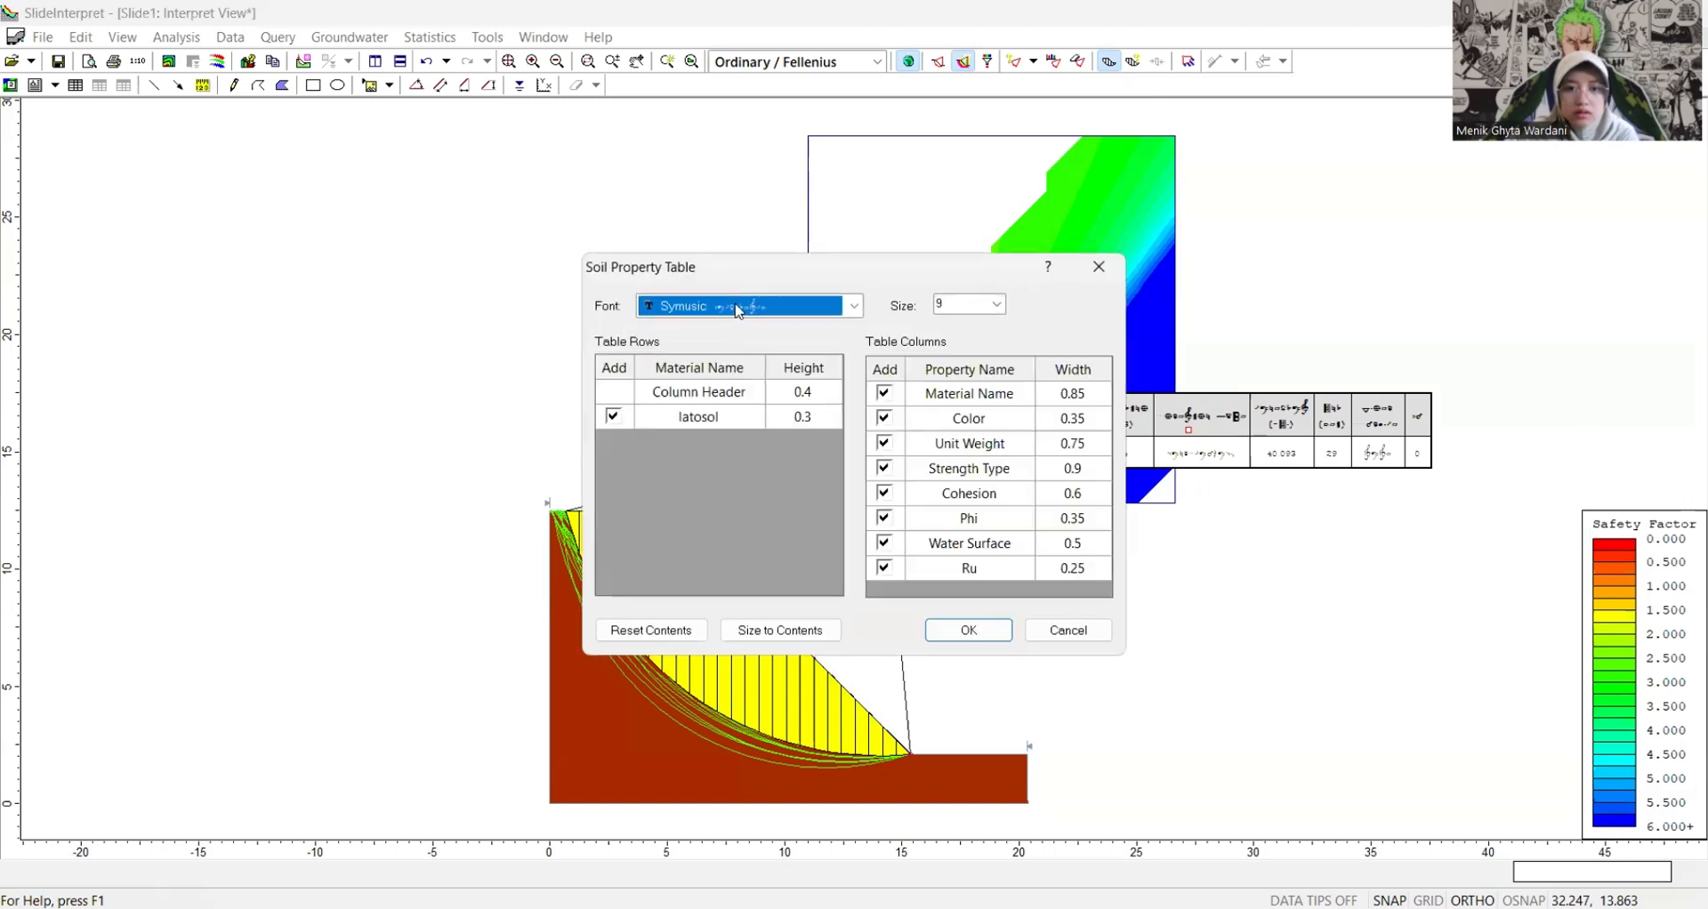
pyautogui.click(738, 306)
pyautogui.write('ti')
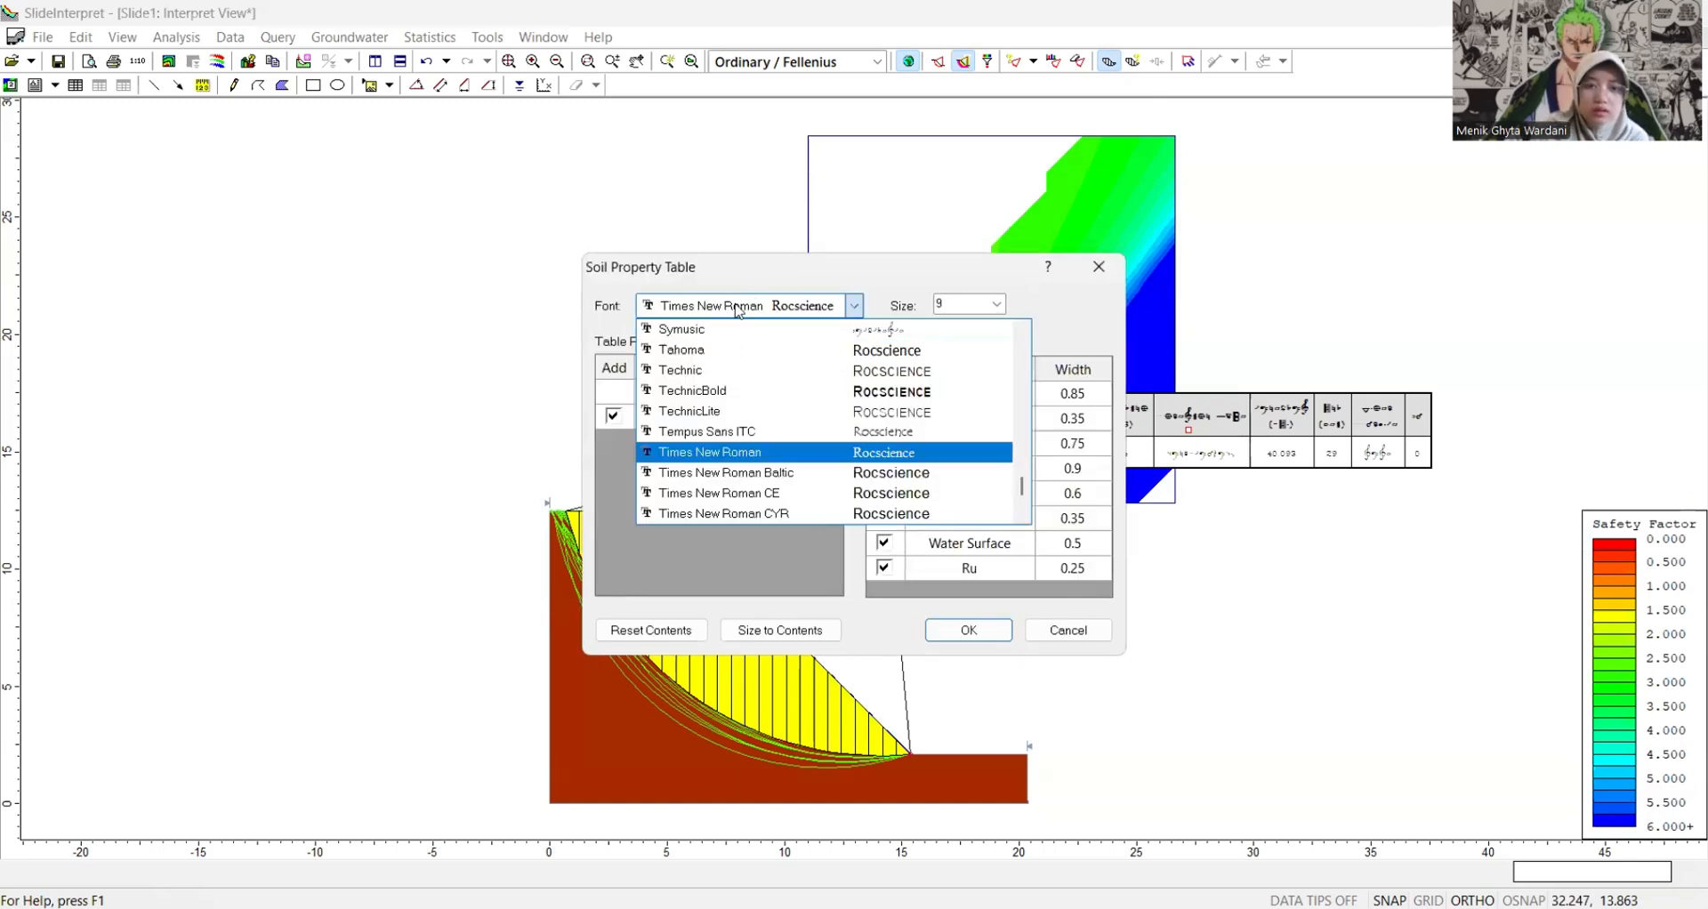
pyautogui.click(967, 631)
pyautogui.click(967, 632)
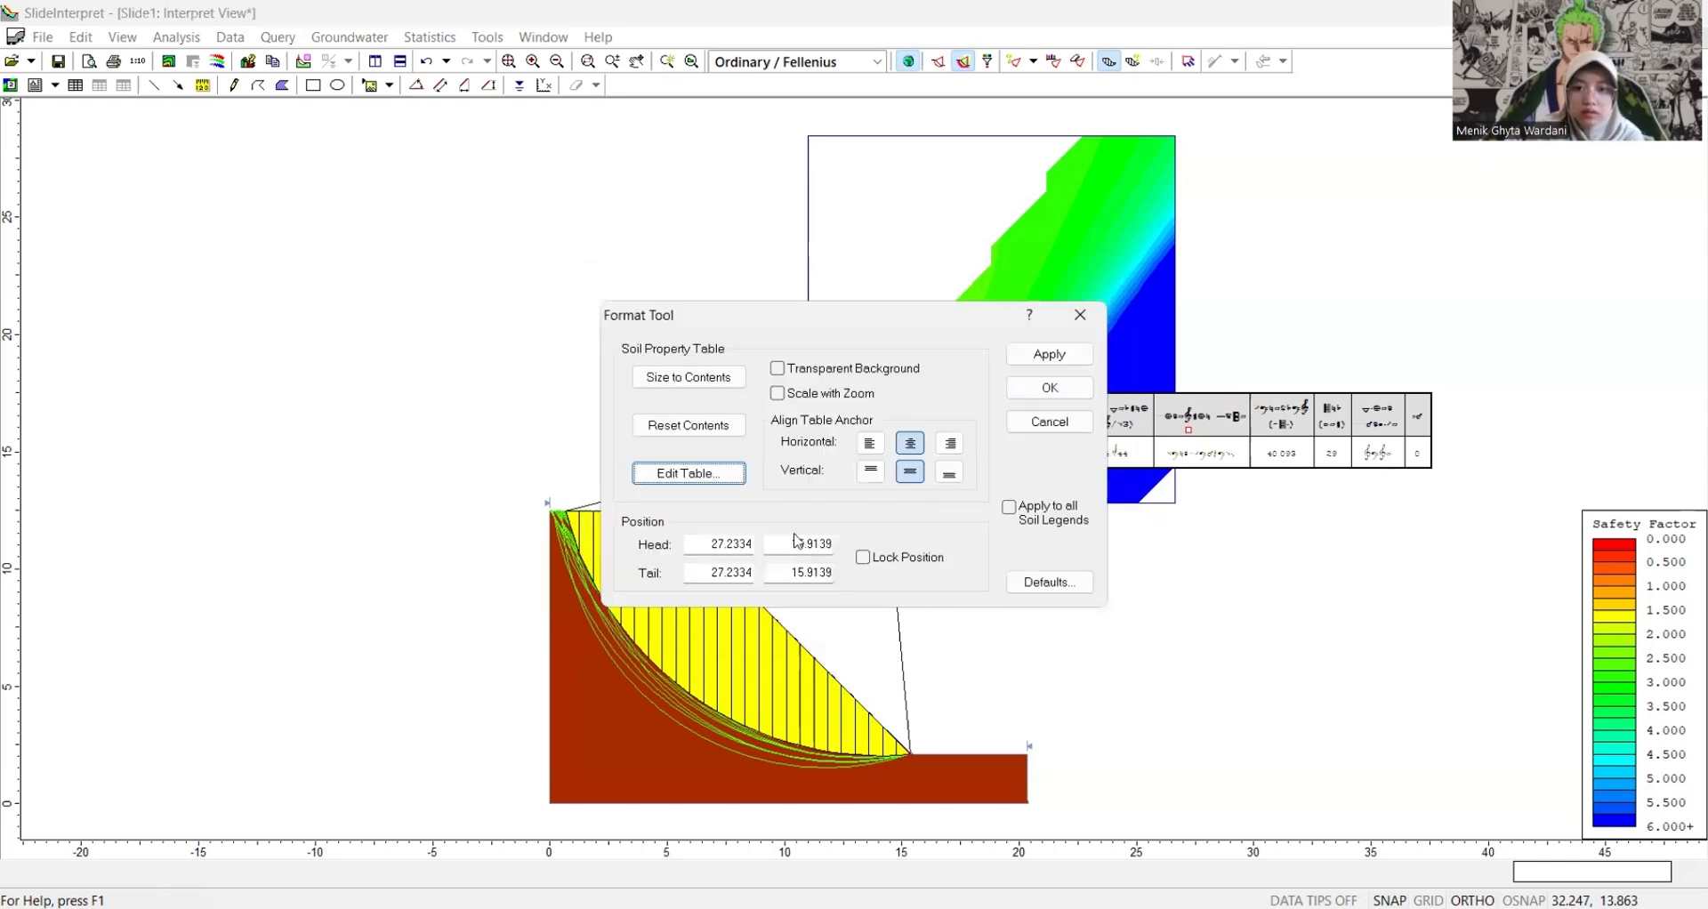
pyautogui.click(722, 473)
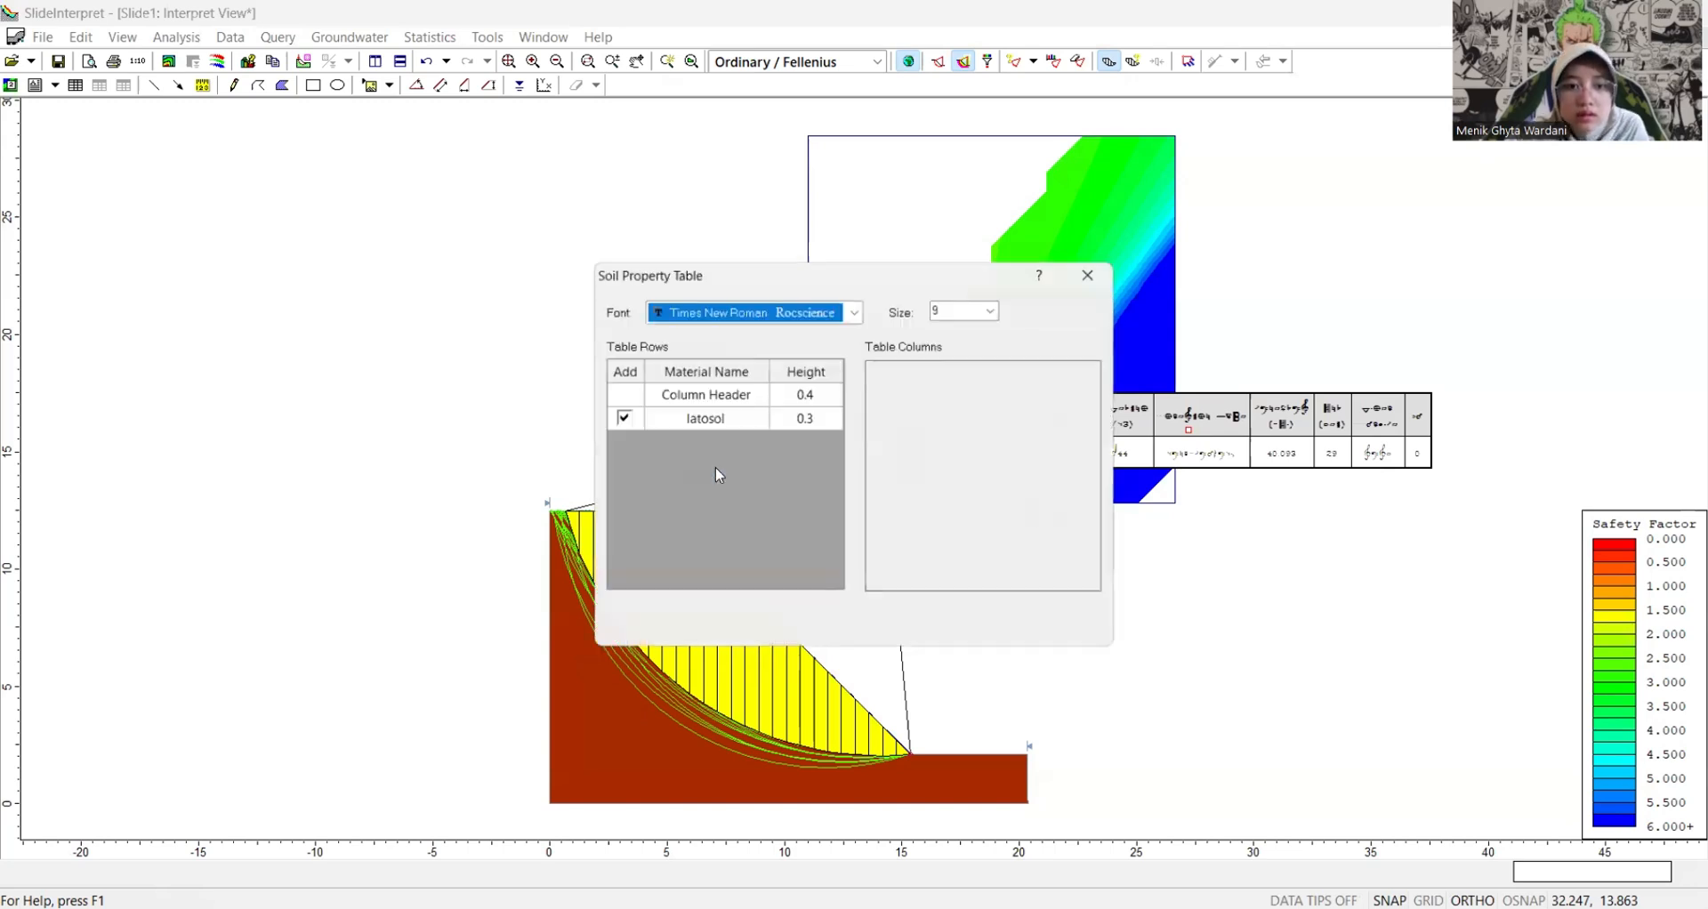
pyautogui.click(795, 311)
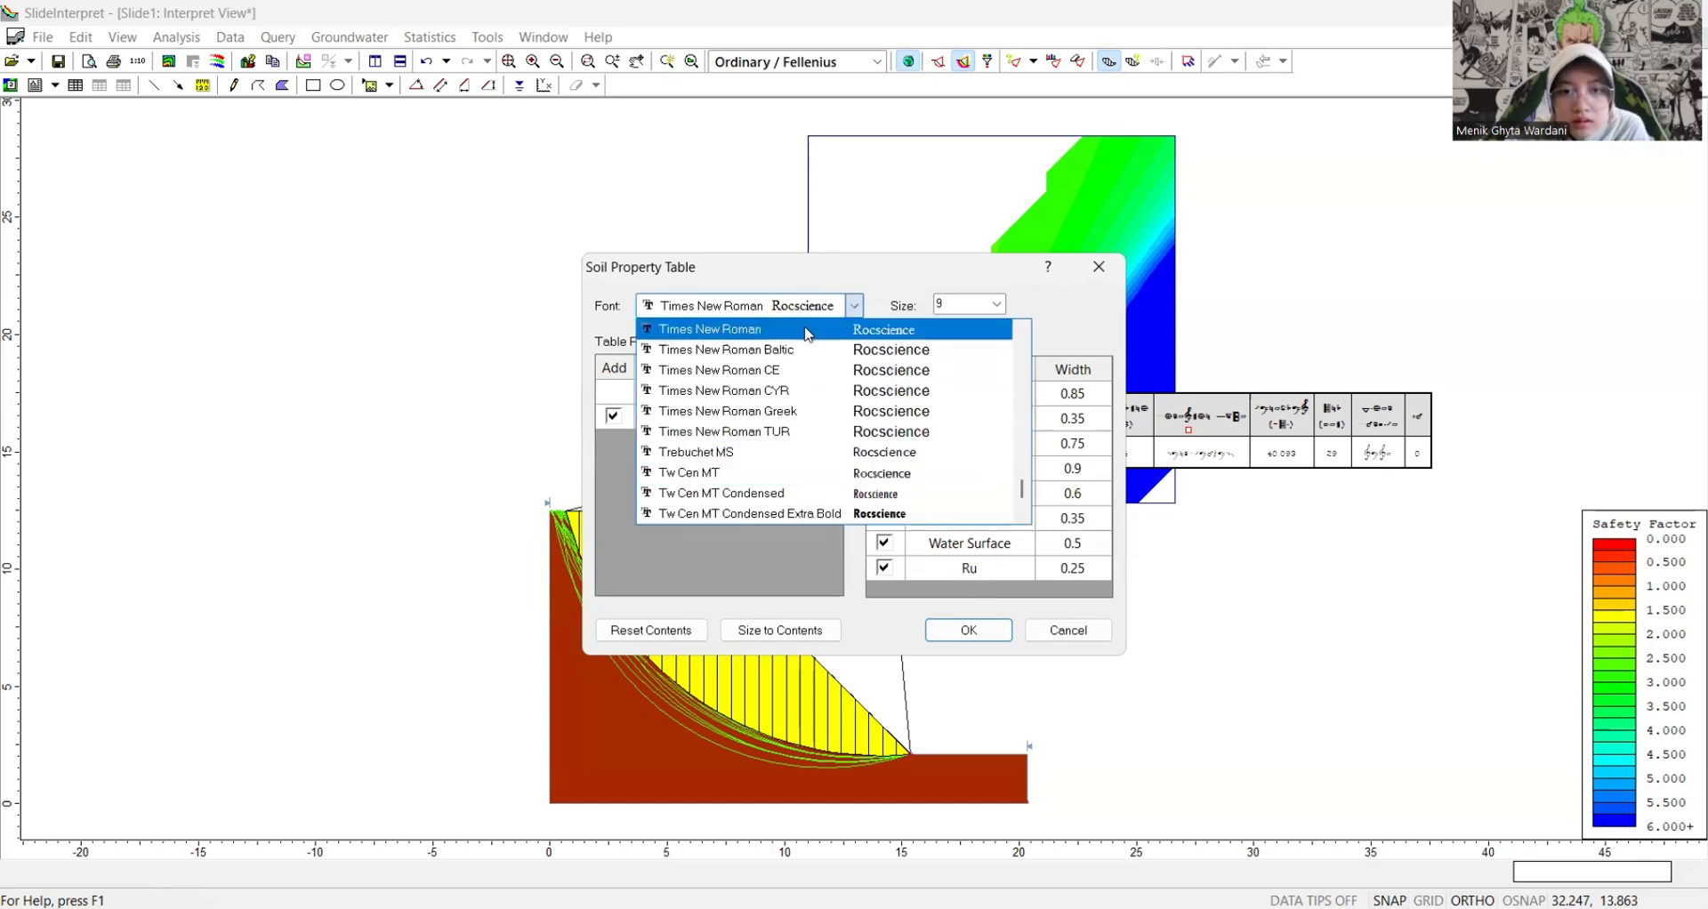
pyautogui.click(808, 331)
pyautogui.click(987, 630)
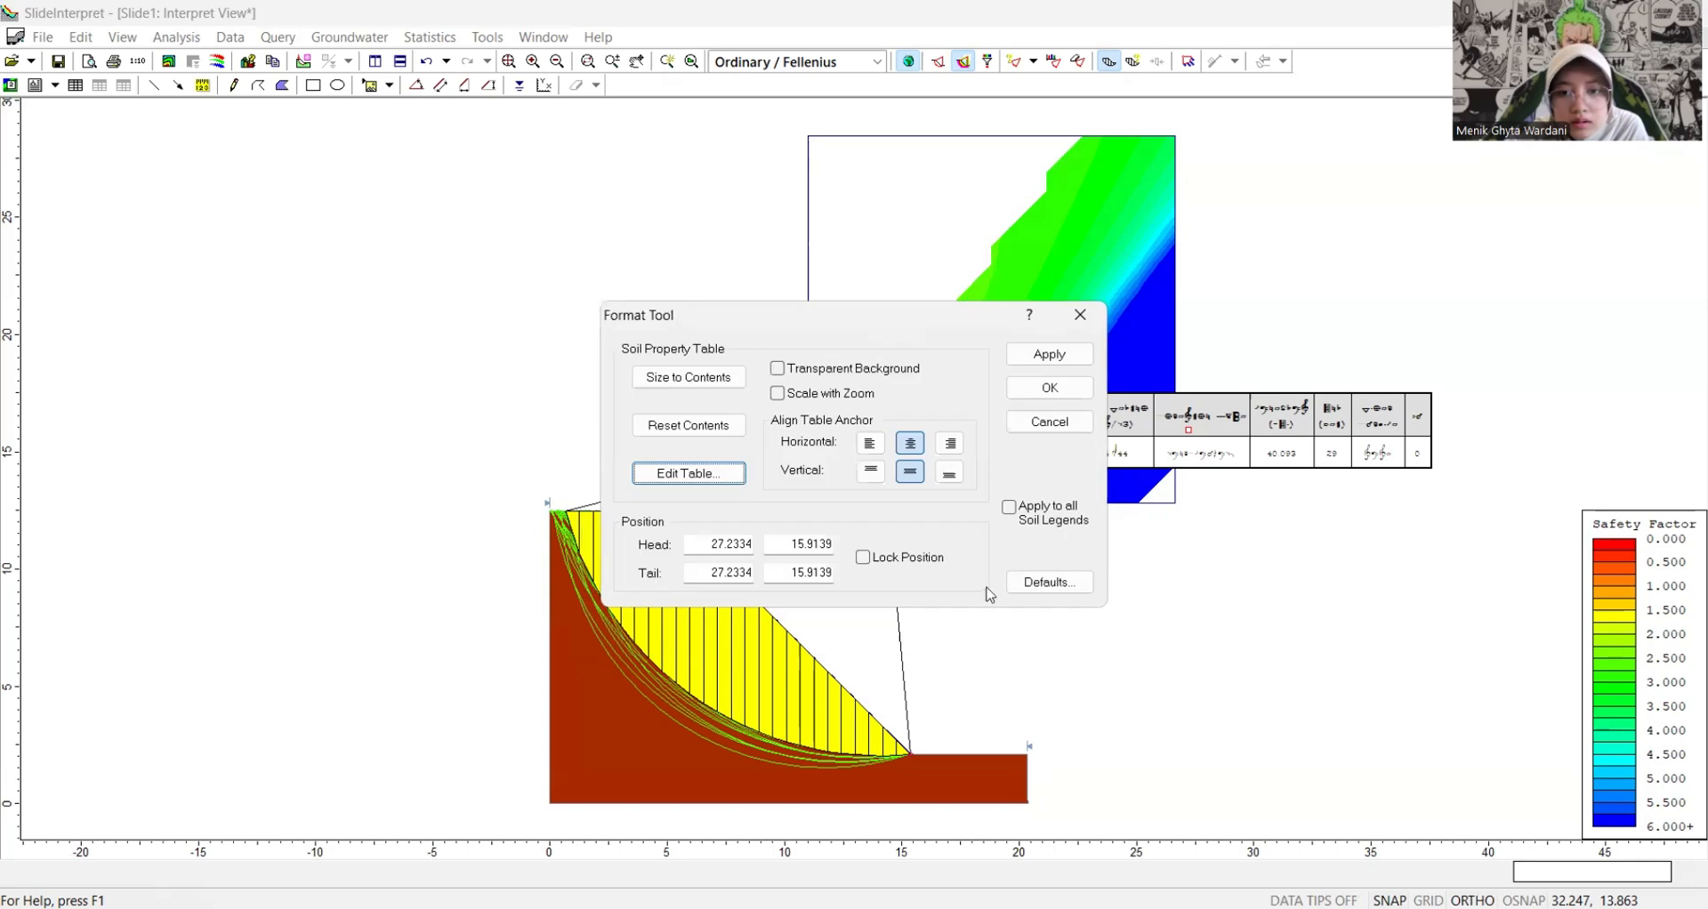
pyautogui.click(1055, 355)
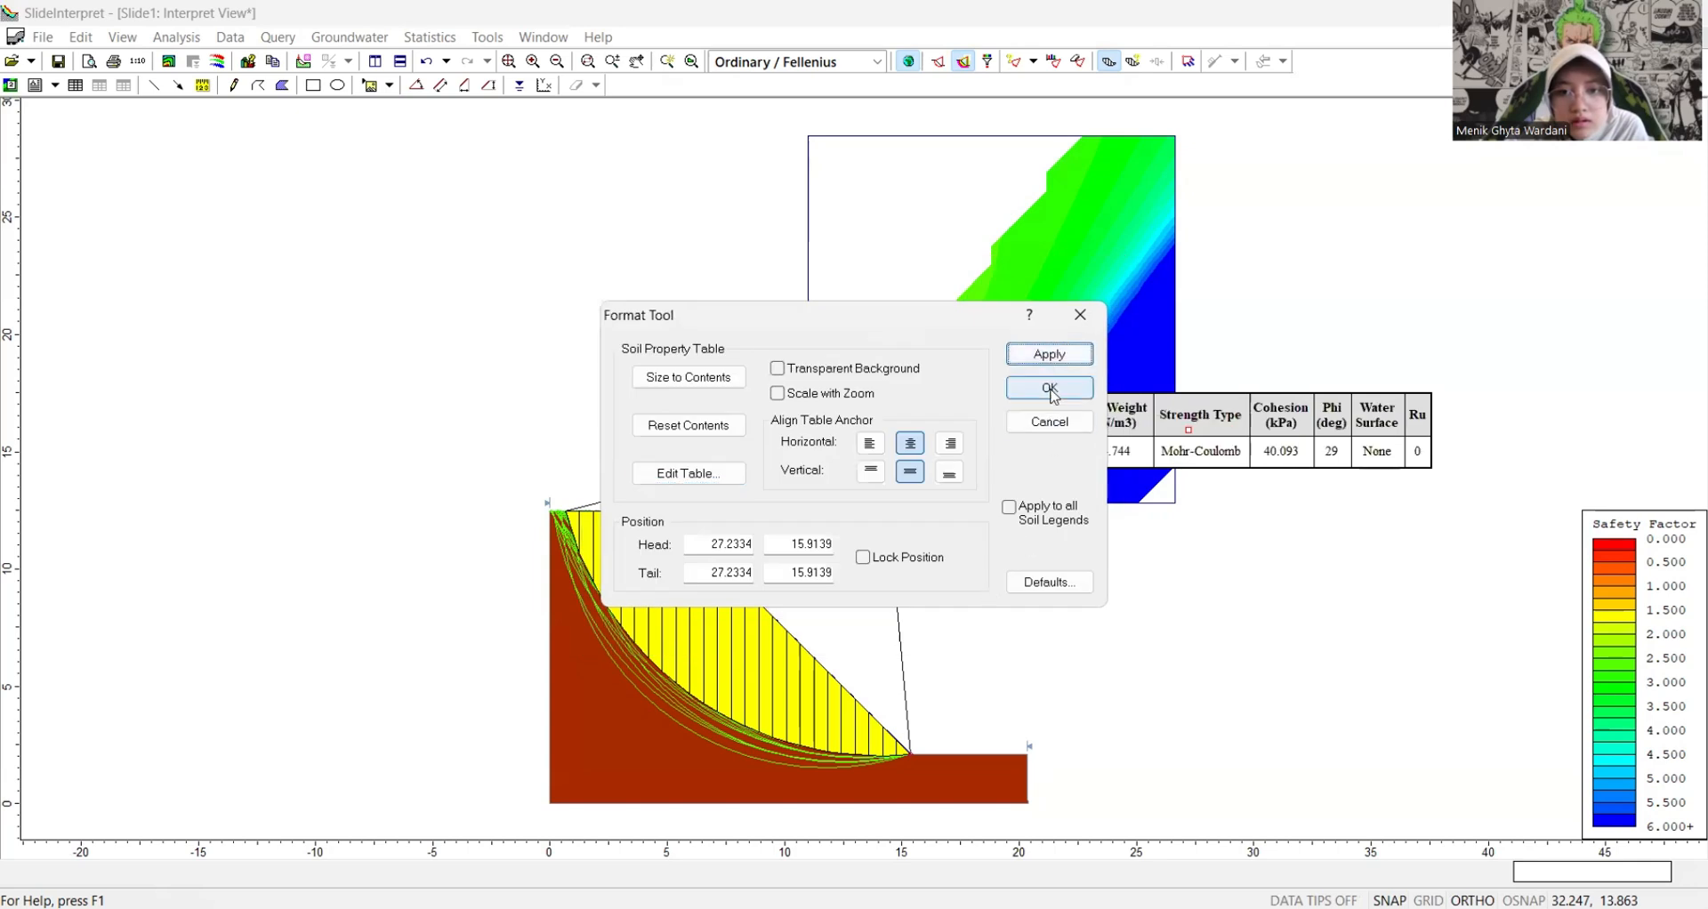
# - Accept the table formatting and move the soil property table clear of the search grid, just above the safety factor legend
pyautogui.click(1051, 387)
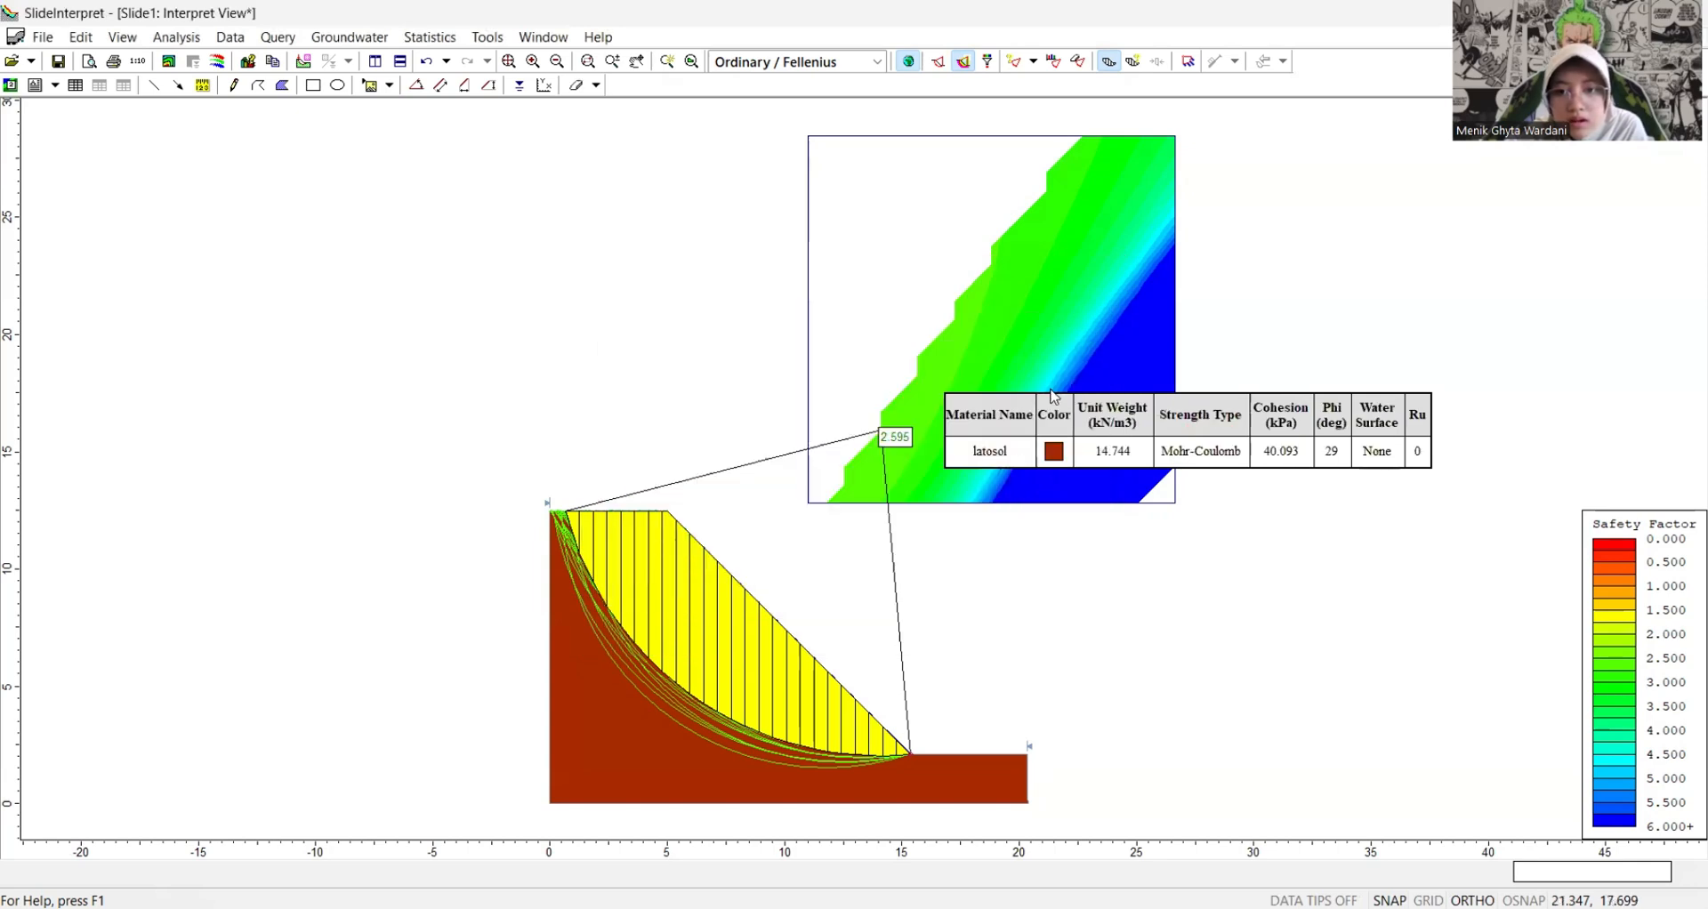
pyautogui.click(1128, 425)
pyautogui.click(1128, 425)
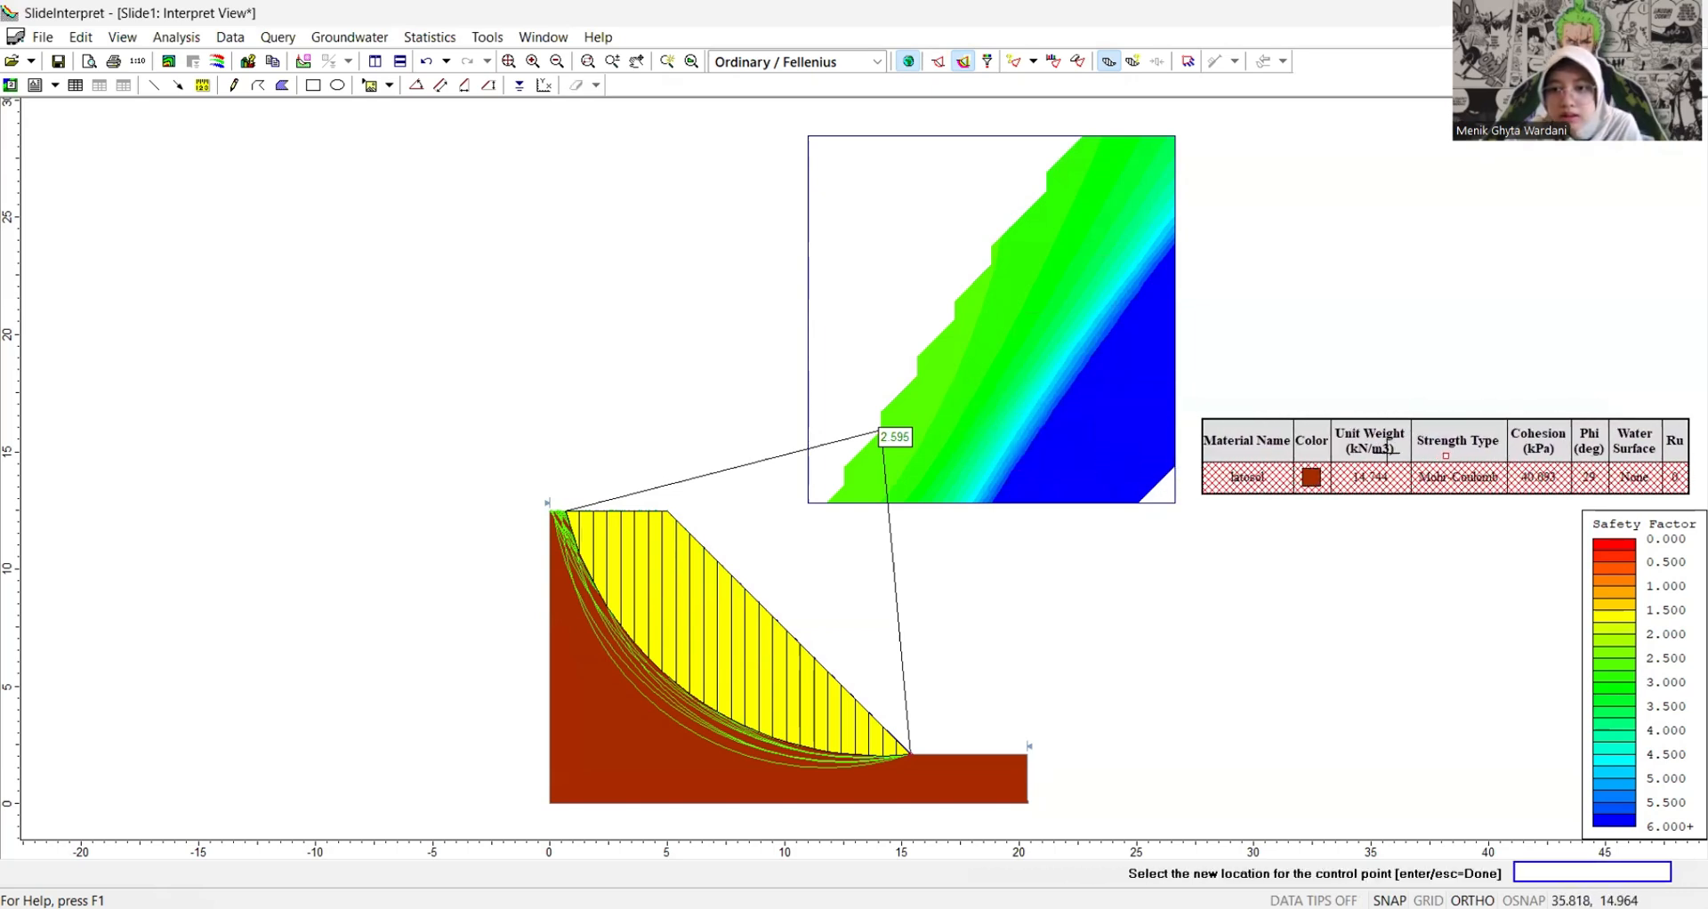
pyautogui.click(1384, 453)
pyautogui.press('Escape')
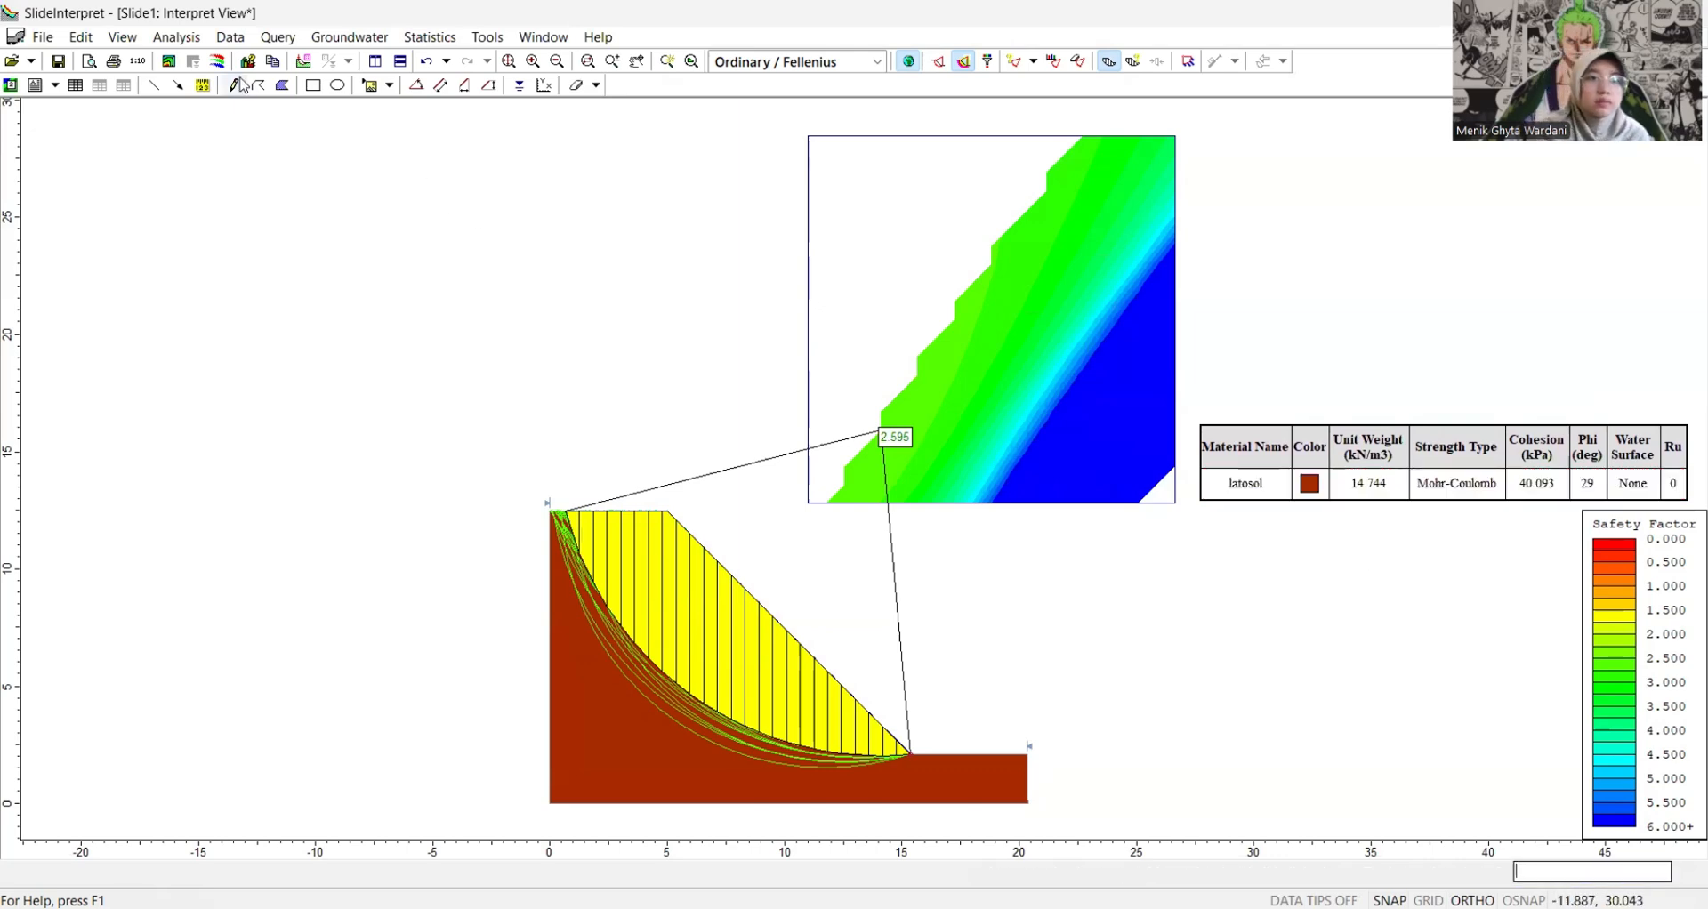
# - Export the interpret view as a JPEG image named "slide mantap" in the PRAKTIKUM GEOTEKNOLOGI LINGKUNGAN folder, with enlargement factor 1
pyautogui.click(45, 37)
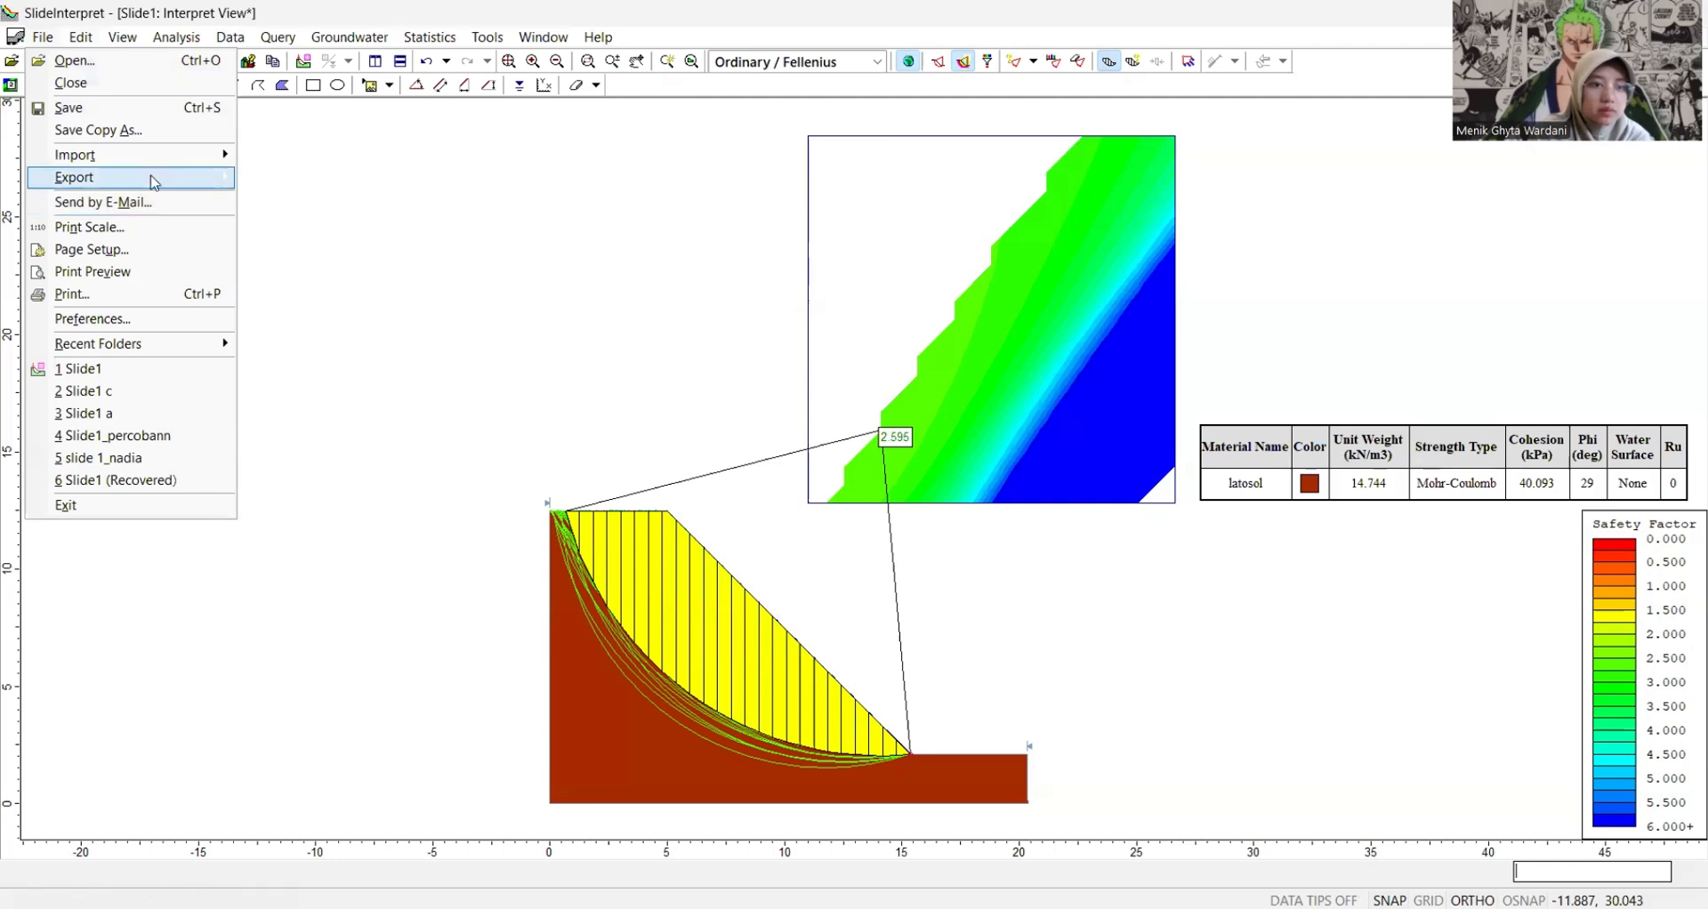
pyautogui.click(294, 183)
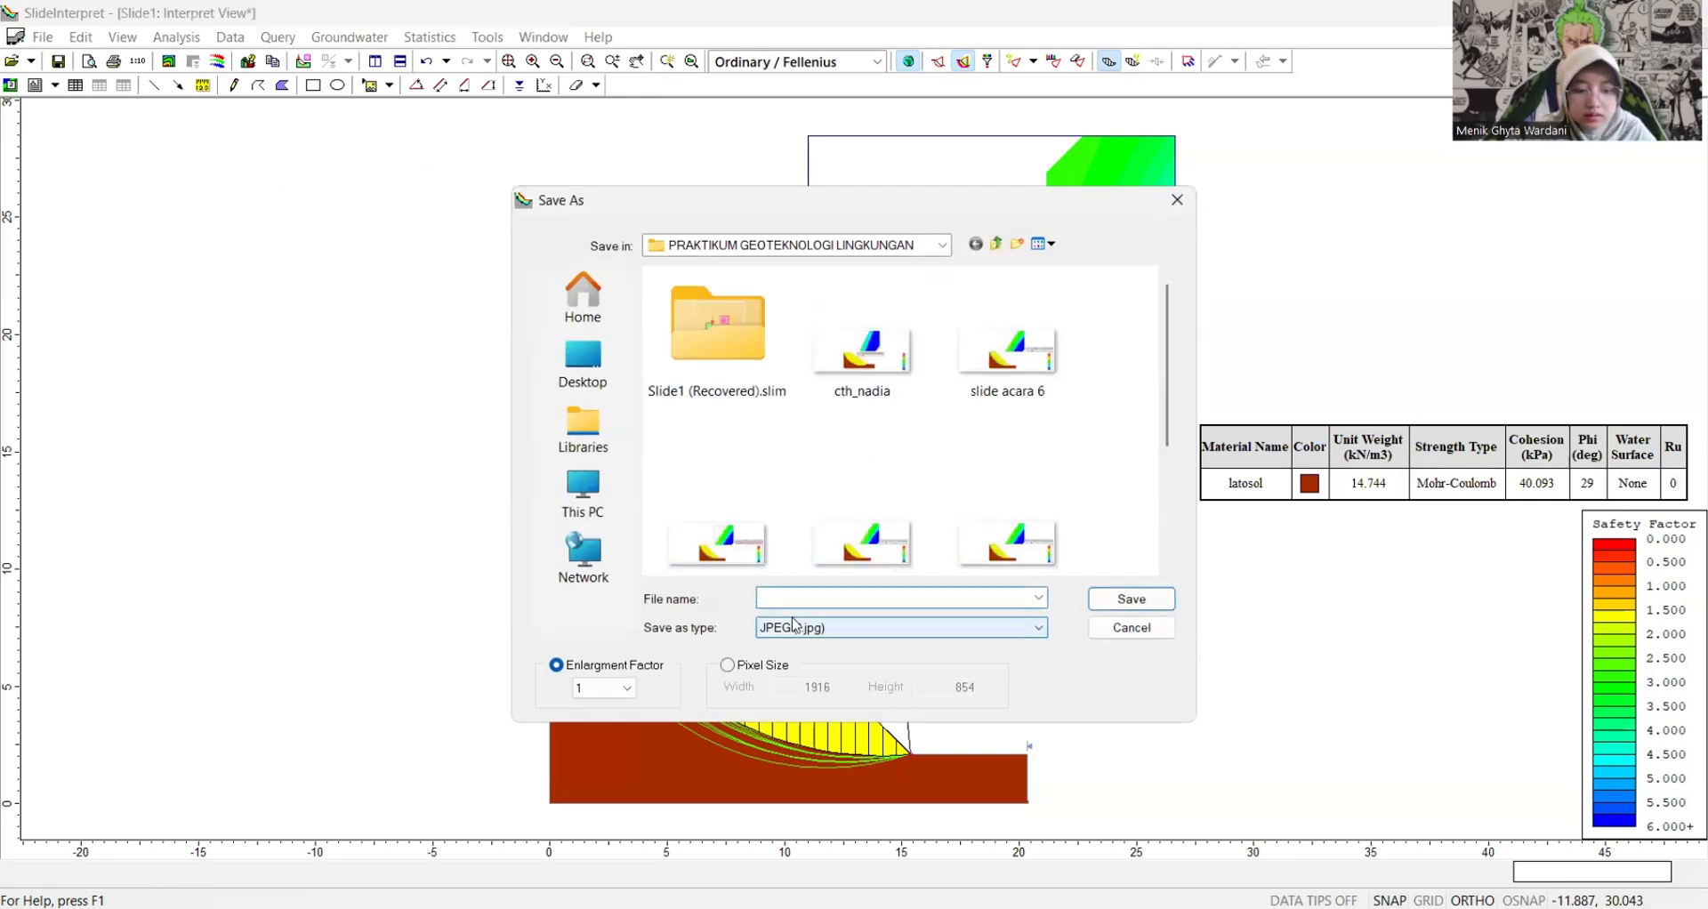
pyautogui.write('slide mantap')
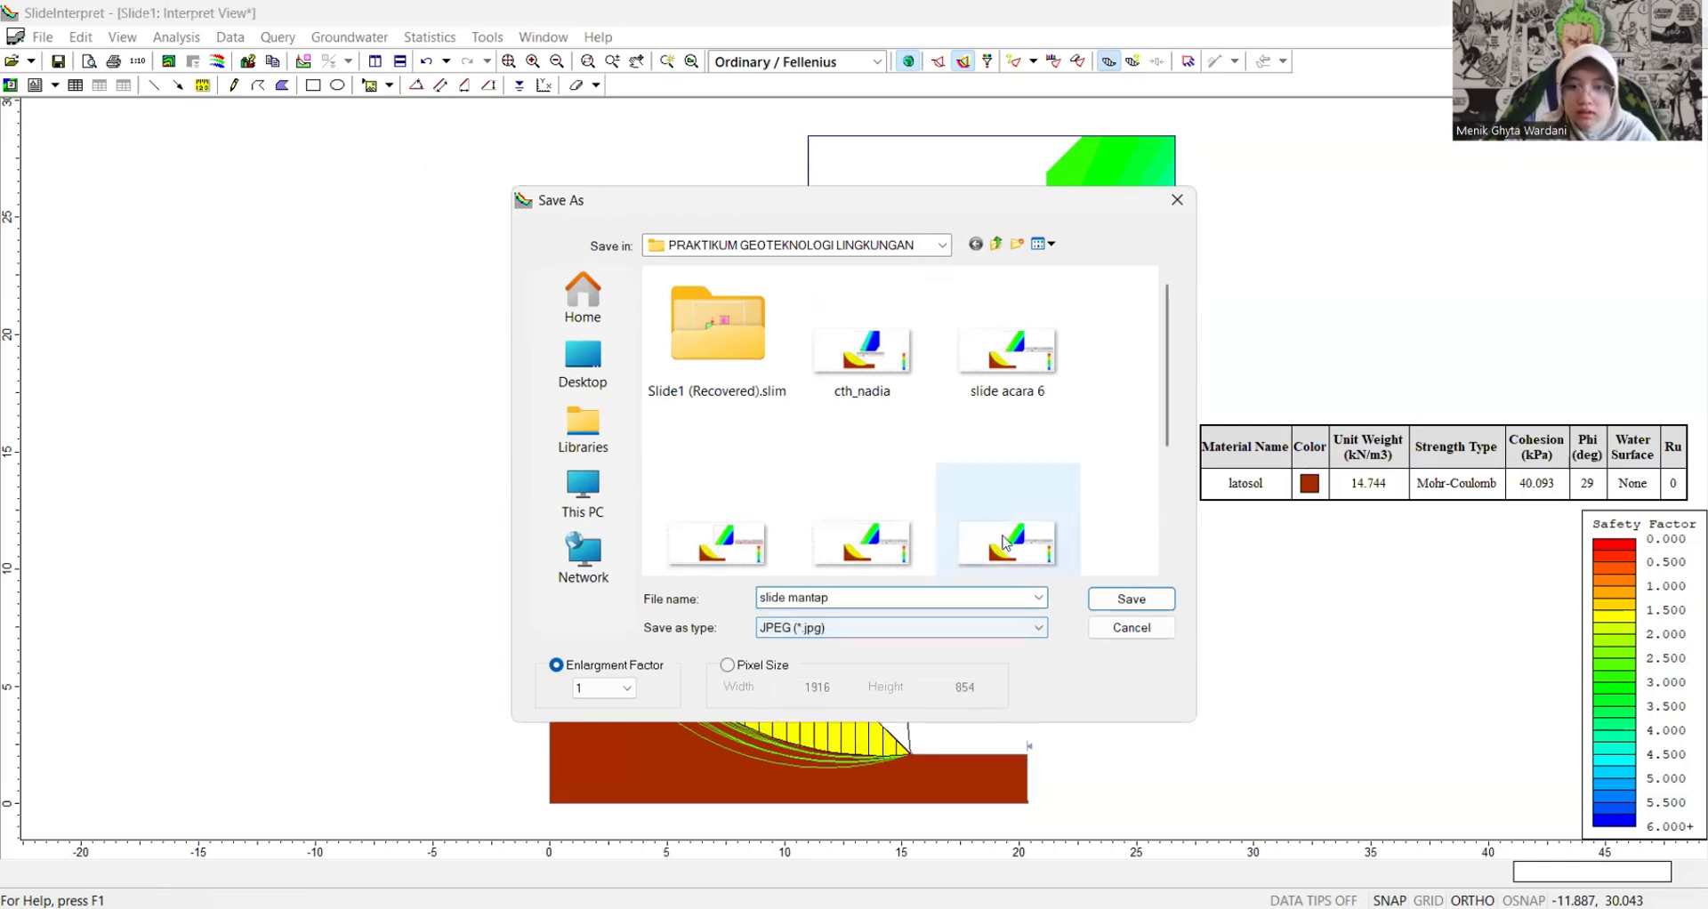
pyautogui.click(1156, 601)
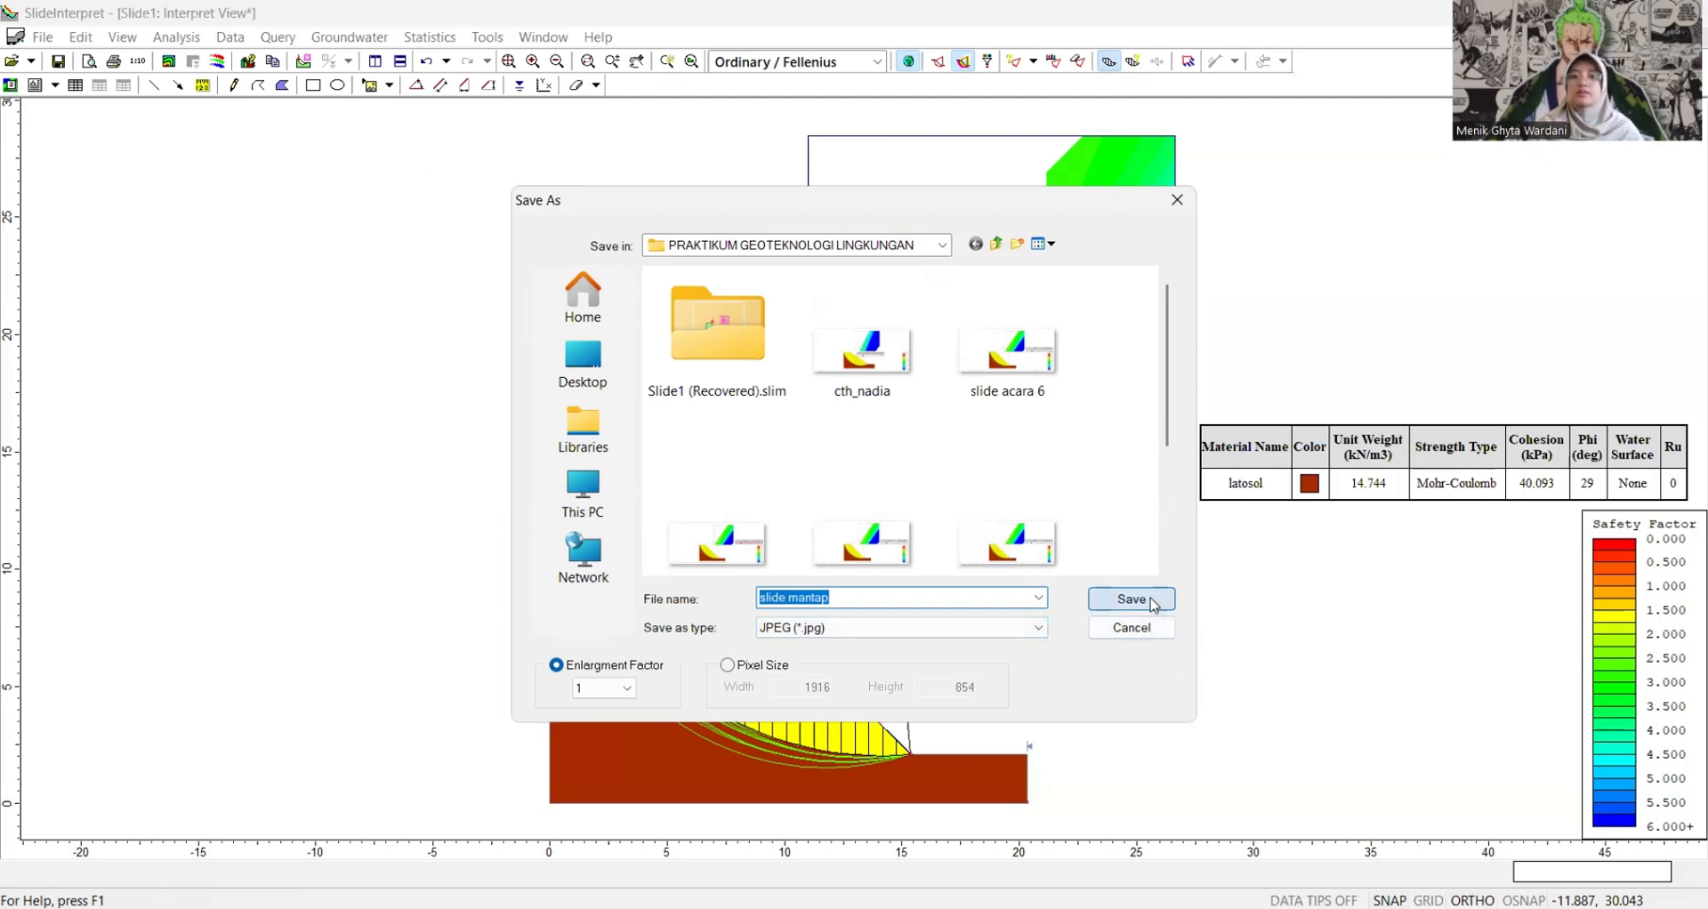